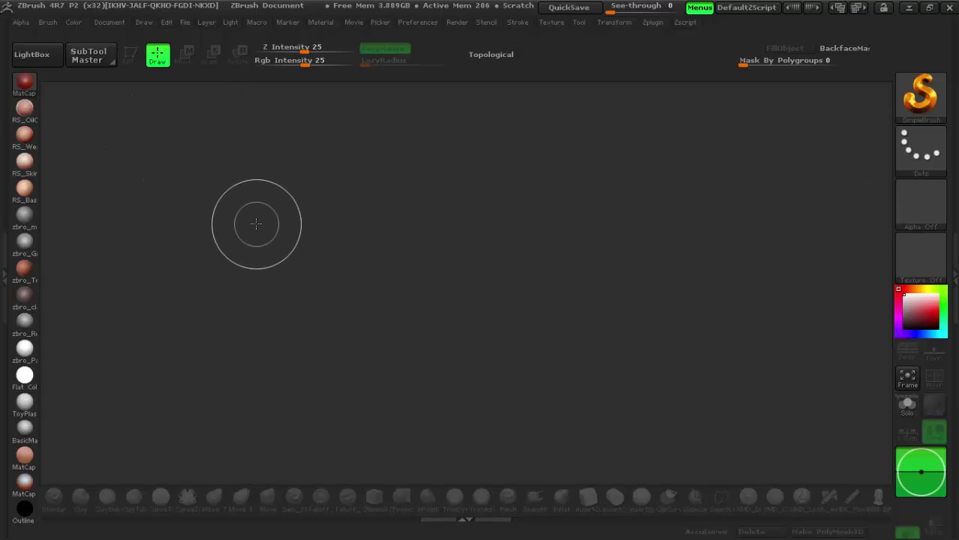
- Load the Tutorial Modelado project from the ZProjects list to show the red clay pony
key("ctrl+o")
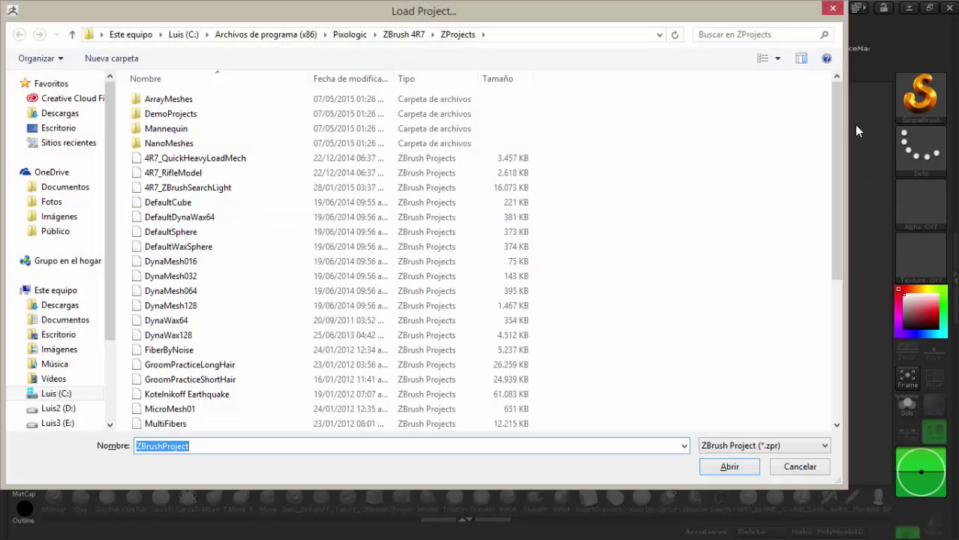
left_click_drag(837, 128, 830, 267)
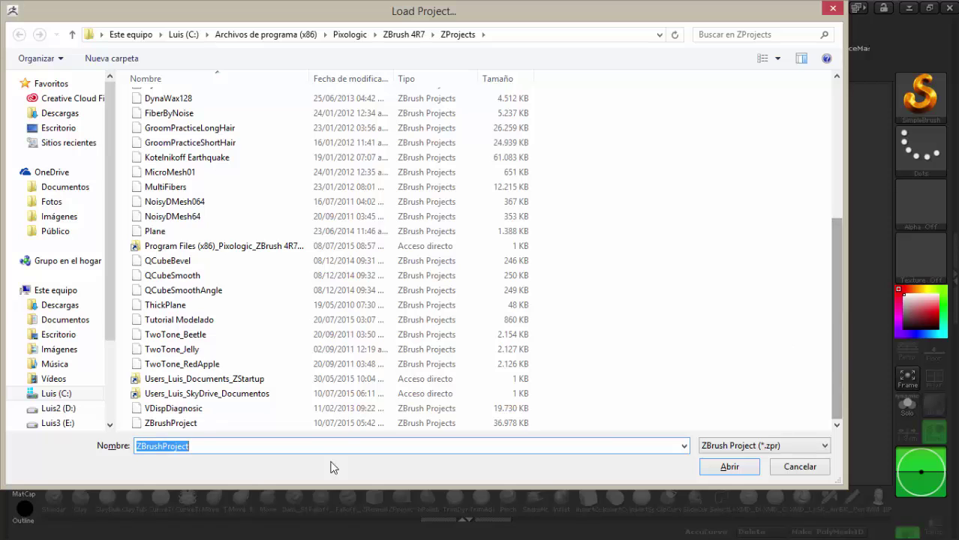
double_click(182, 323)
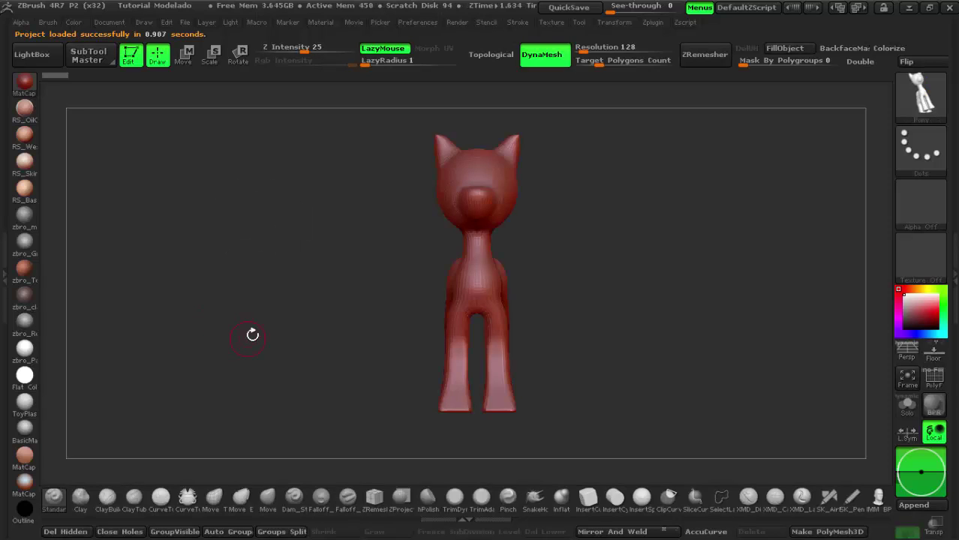
- Rotate and zoom the pony into a front three-quarter view of its chest, body and legs
mouse_move(252, 335)
left_mouse_down()
mouse_move(501, 360)
mouse_move(326, 345)
left_mouse_up()
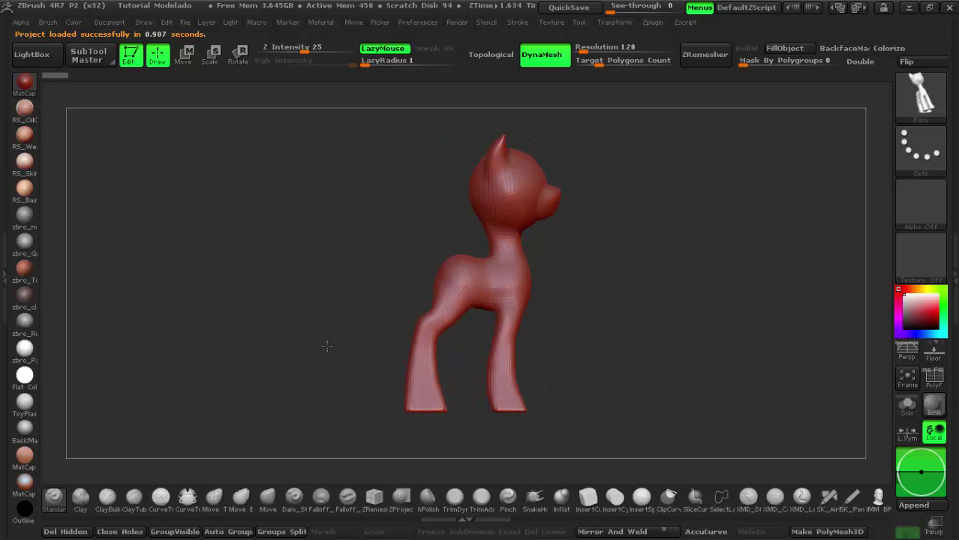
left_click_drag(575, 274, 589, 355, "alt")
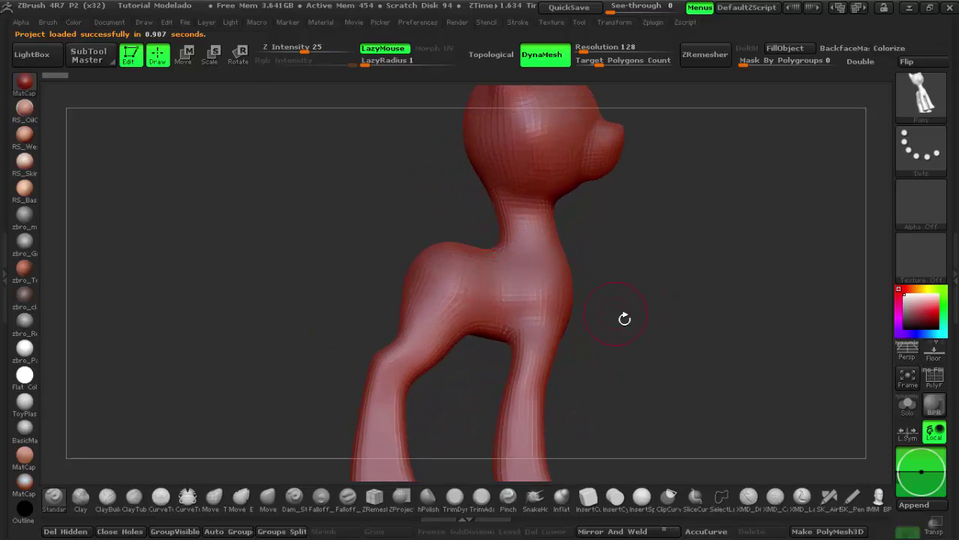
left_click_drag(624, 319, 757, 343)
mouse_move(728, 295)
left_mouse_down()
mouse_move(606, 313)
mouse_move(691, 279)
left_mouse_up()
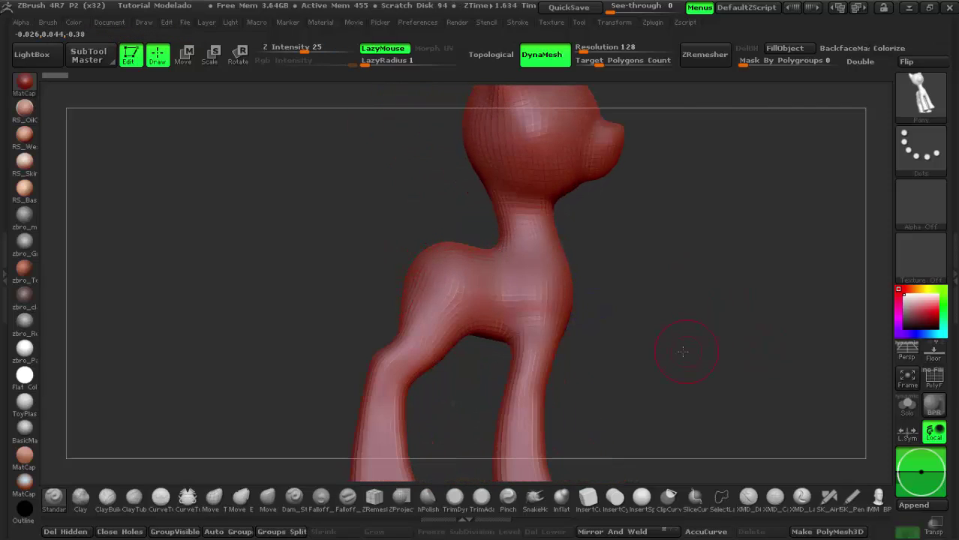
mouse_move(682, 351)
left_mouse_down()
mouse_move(572, 286)
mouse_move(640, 329)
mouse_move(700, 317)
mouse_move(698, 298)
mouse_move(547, 237)
left_mouse_up()
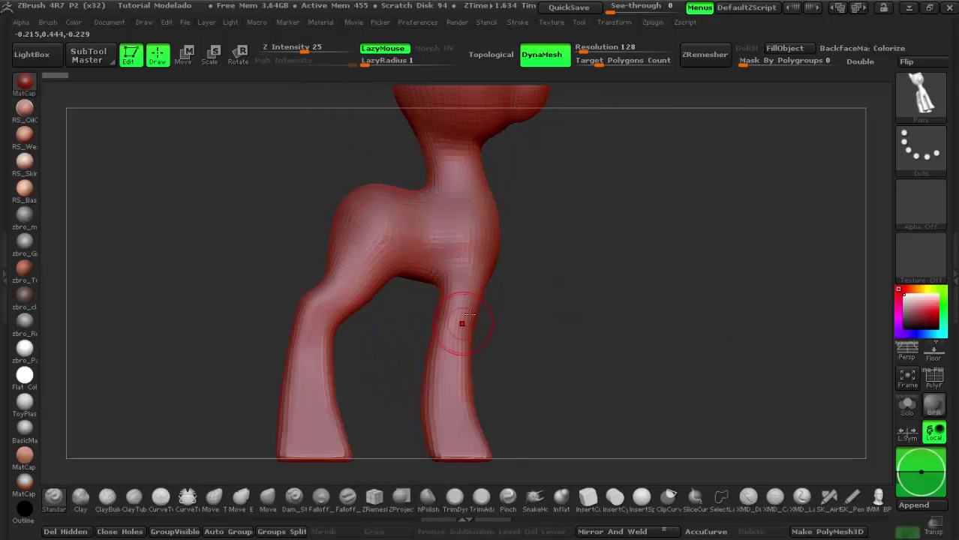
- Open the right-tray Tool palette with SubTool collapsed, and turn the pony to see its legs from below
left_click(953, 268)
left_click(855, 190)
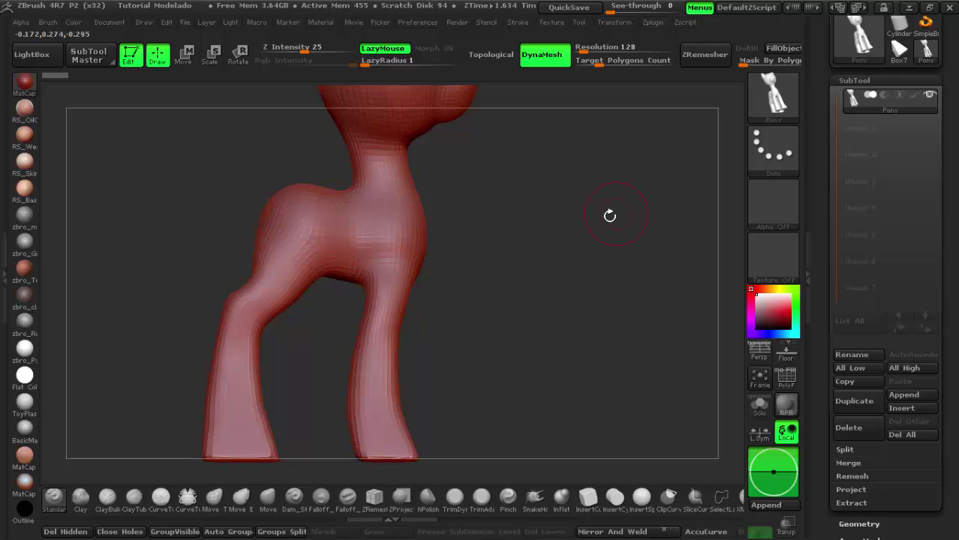
left_click(854, 80)
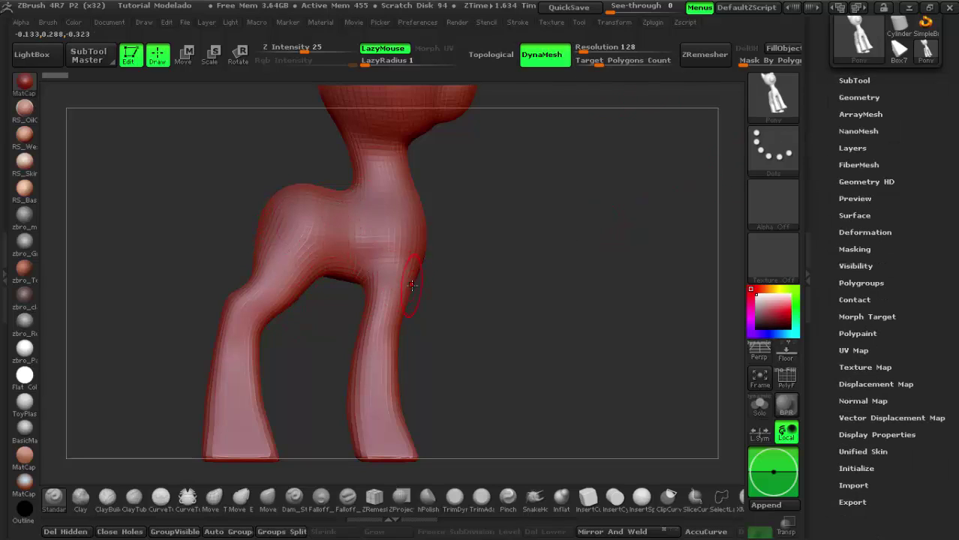
left_click_drag(341, 303, 564, 309)
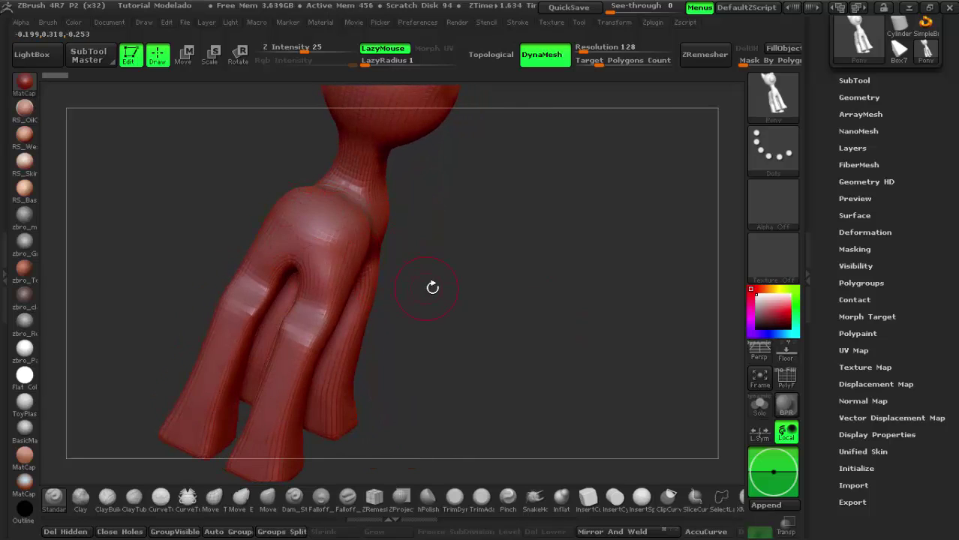
mouse_move(433, 285)
left_mouse_down()
mouse_move(503, 289)
mouse_move(503, 251)
mouse_move(549, 332)
mouse_move(533, 210)
mouse_move(531, 252)
left_mouse_up()
- Undo the stray thigh stroke, lower Z Intensity to about 13 and turn LazyMouse on
left_click_drag(342, 182, 345, 276)
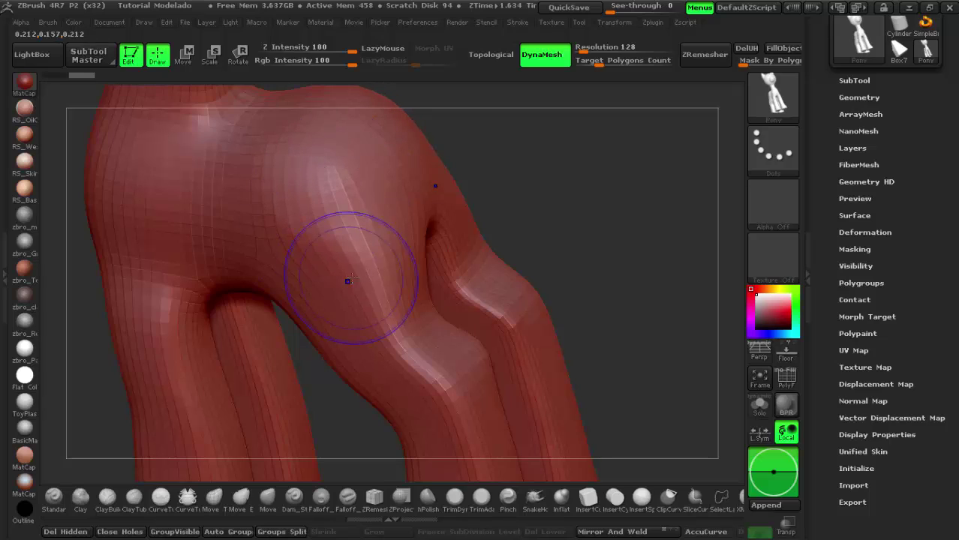
key("ctrl+z")
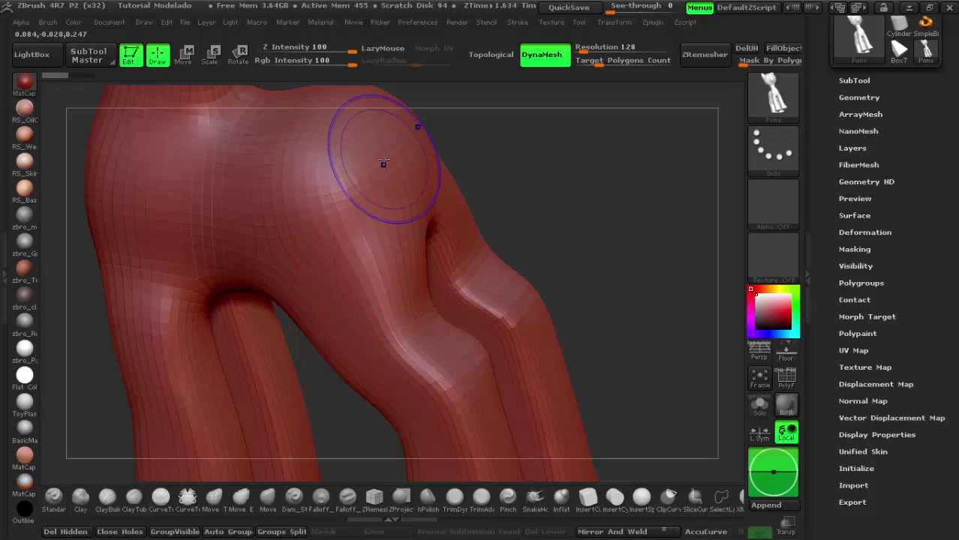
left_click(352, 47)
left_click_drag(353, 49, 309, 49)
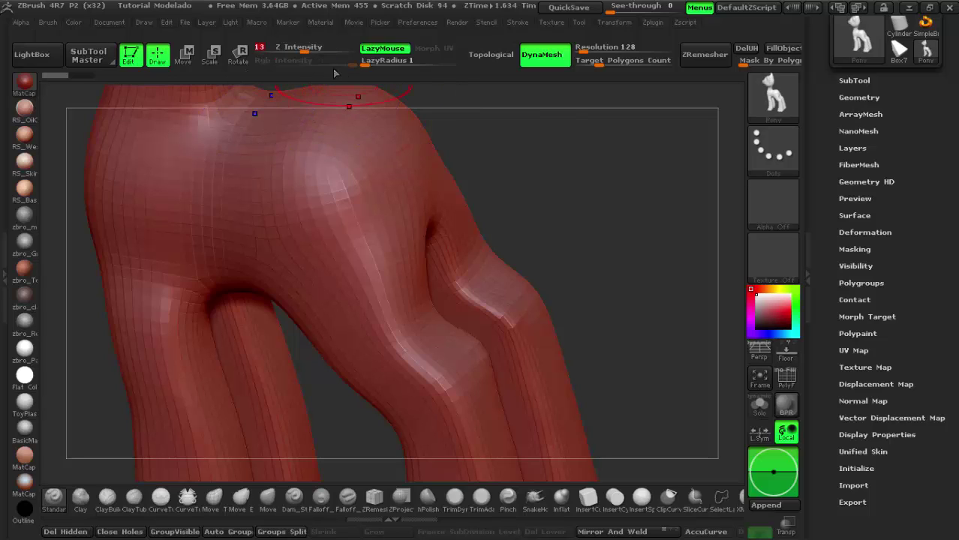
left_click_drag(293, 52, 291, 49)
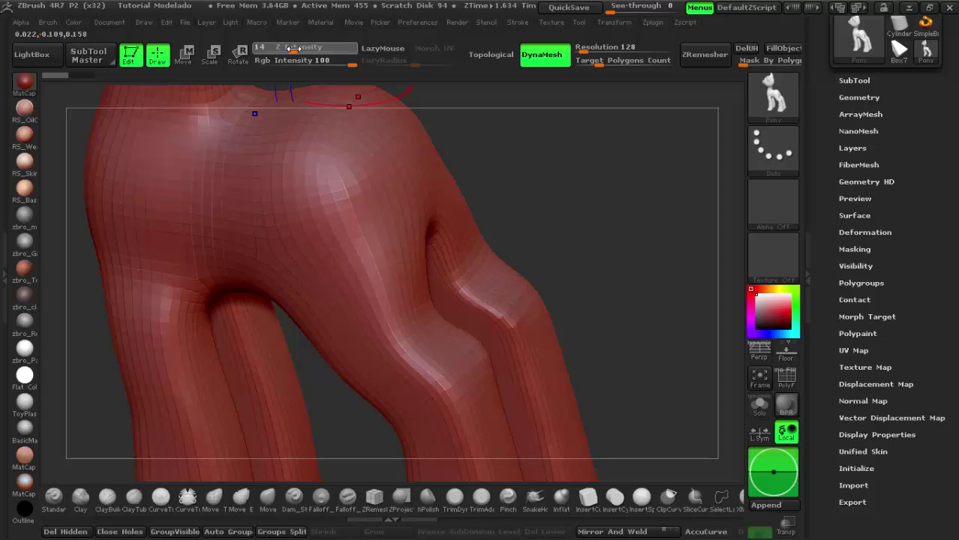
key("l")
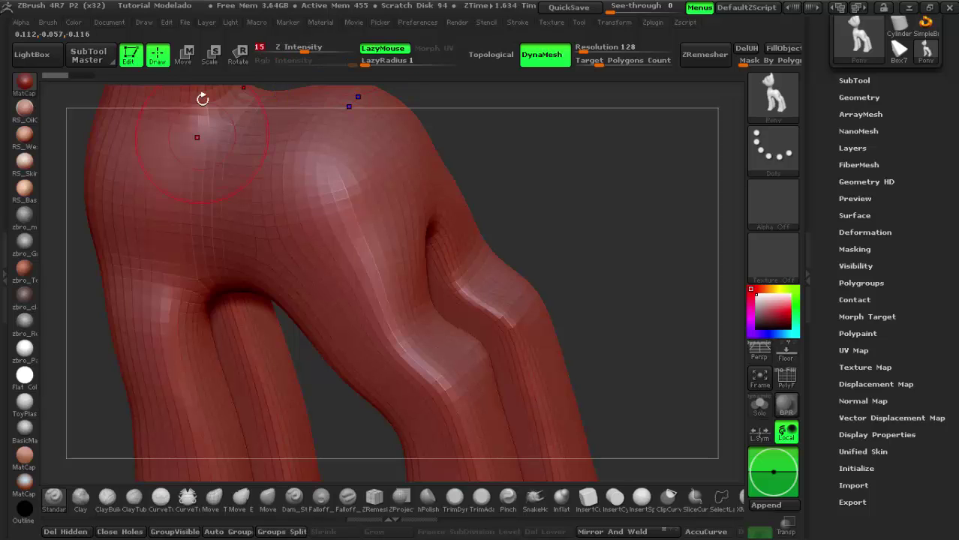
- Smooth the crease between the middle and back legs at Z Intensity 15, then restore 25 with LazyMouse on
left_click_drag(520, 206, 541, 174)
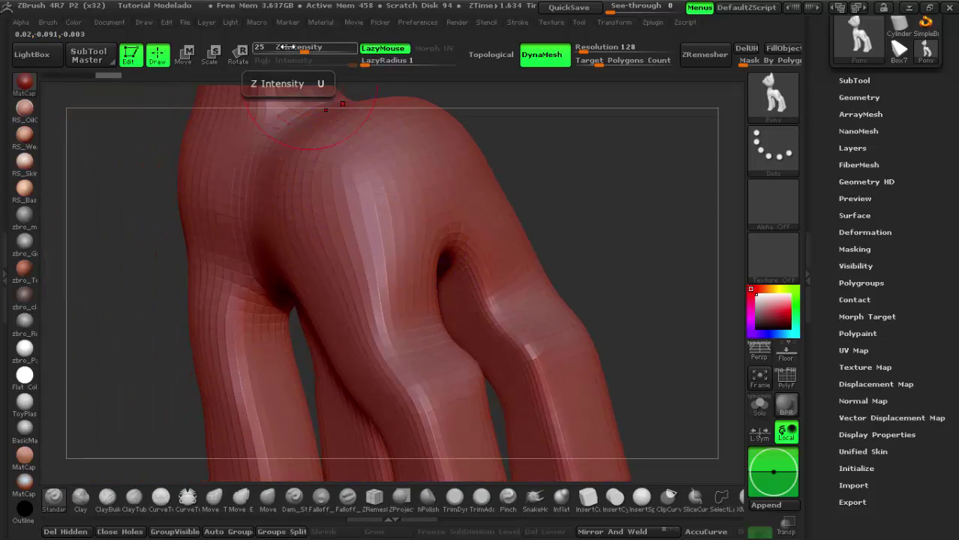
key("l")
key("l")
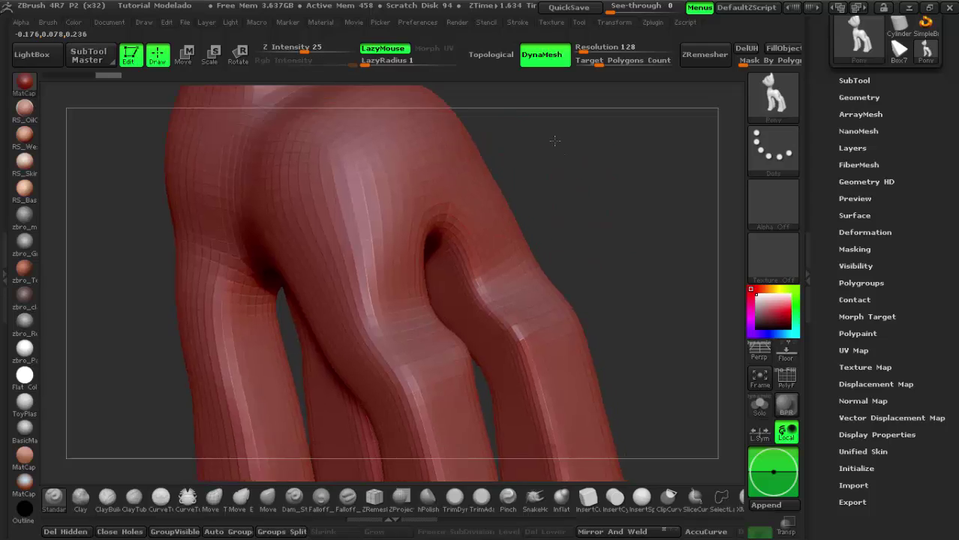
left_click_drag(515, 124, 520, 171)
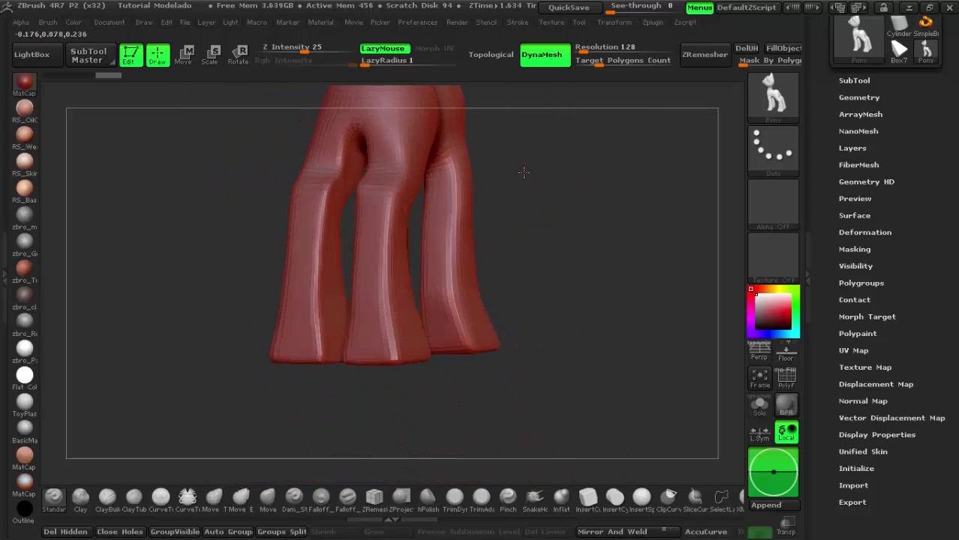
left_click(382, 48)
left_click_drag(304, 48, 297, 47)
left_click_drag(406, 190, 373, 192)
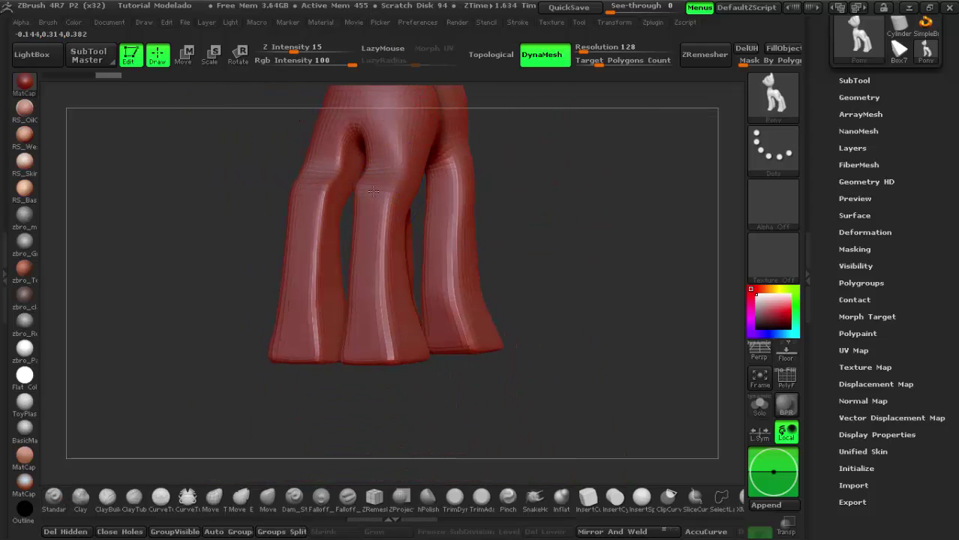
key("b")
key("s")
key("t")
left_click_drag(614, 216, 509, 255)
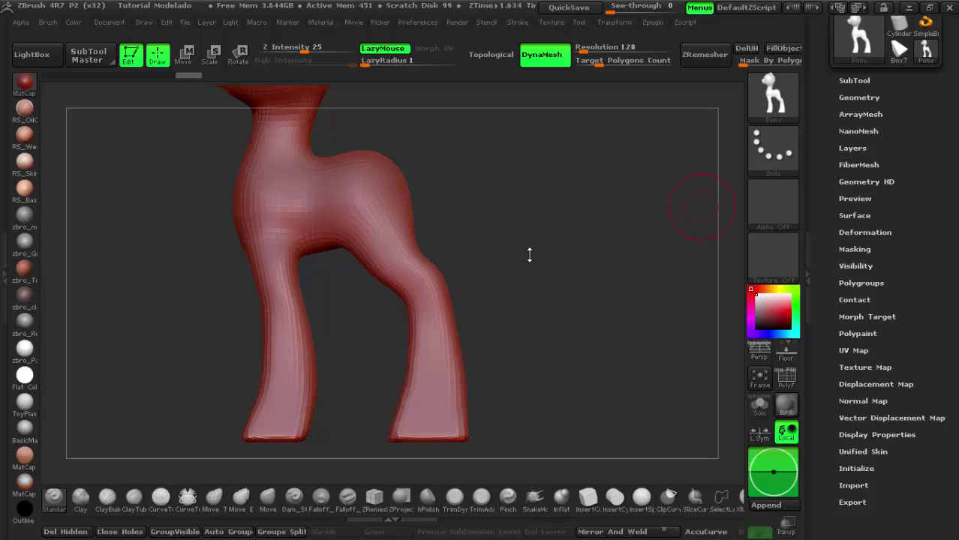
- Frame the pony in a side view, close the right tray, and switch to the Photo Viewer references
left_click_drag(535, 233, 540, 237)
key("f")
left_click_drag(544, 291, 268, 262)
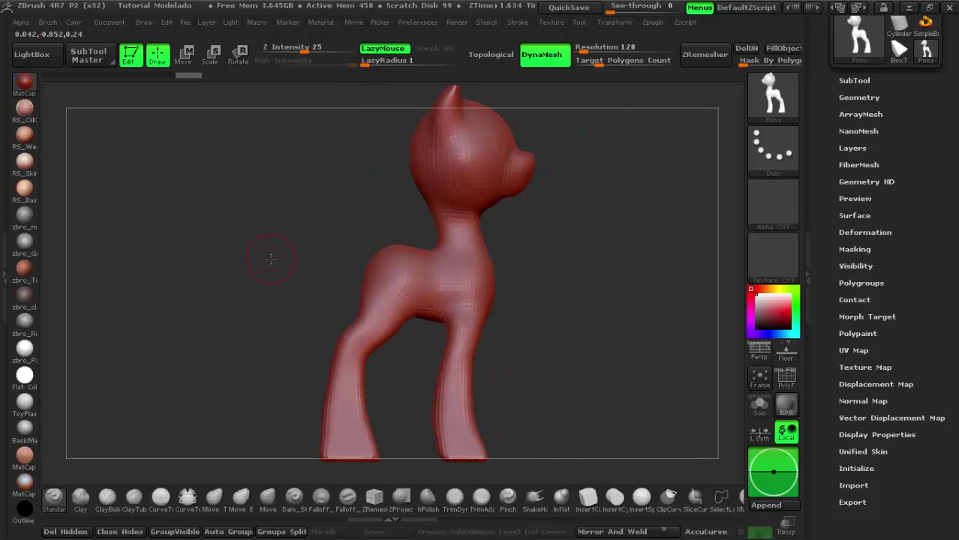
left_click(807, 263)
key("alt+Tab")
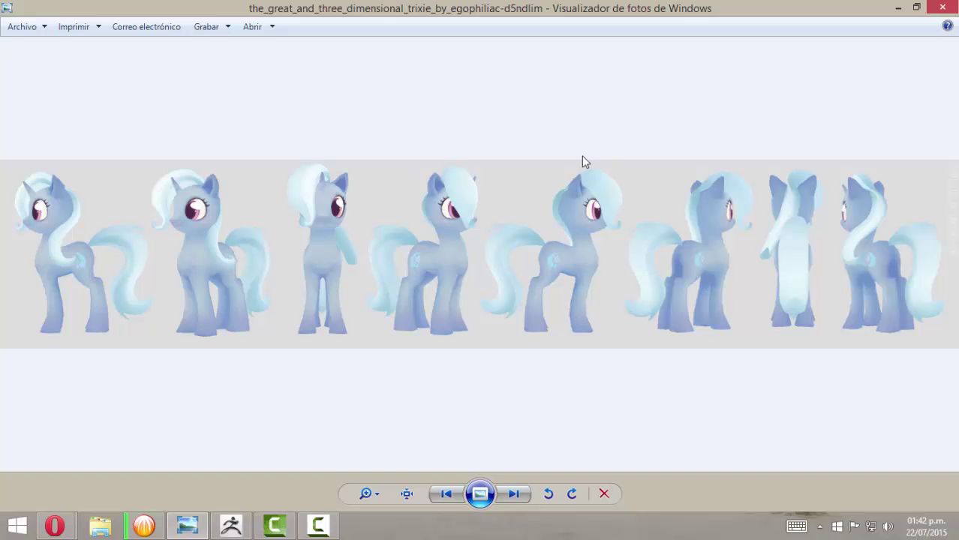
- Zoom into the reference sheet, pan to the side-view ponies, then return to ZBrush
scroll(356, 243, "up", 1)
scroll(358, 241, "up", 1)
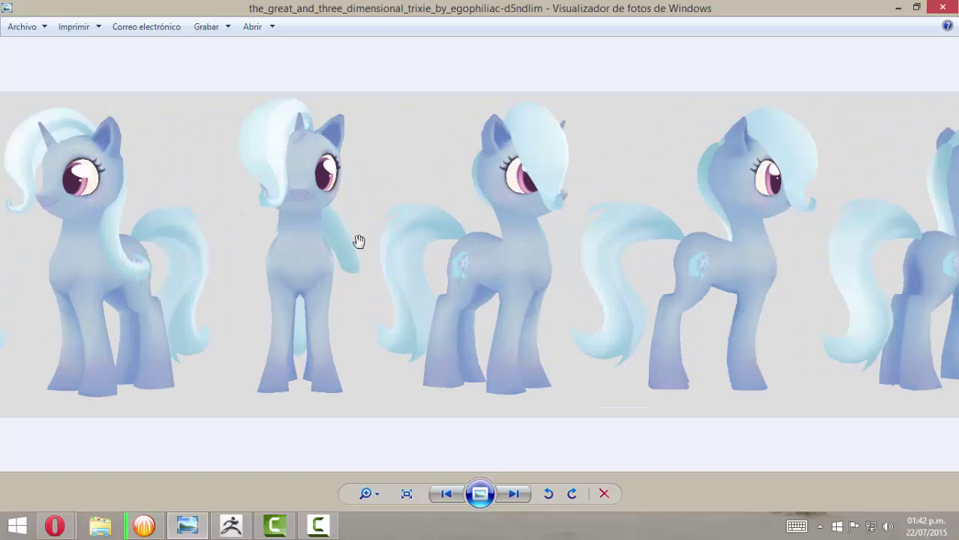
scroll(360, 241, "up", 1)
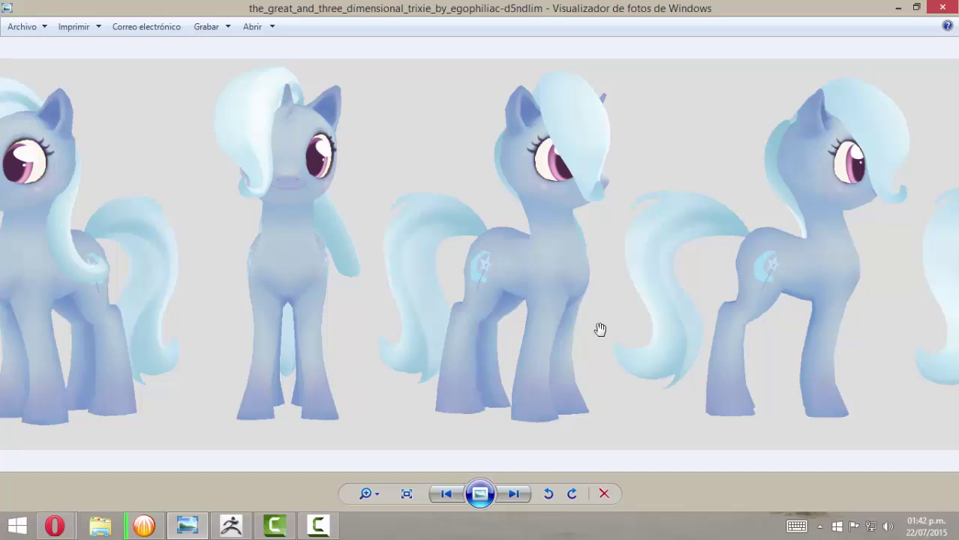
left_click_drag(769, 305, 695, 299)
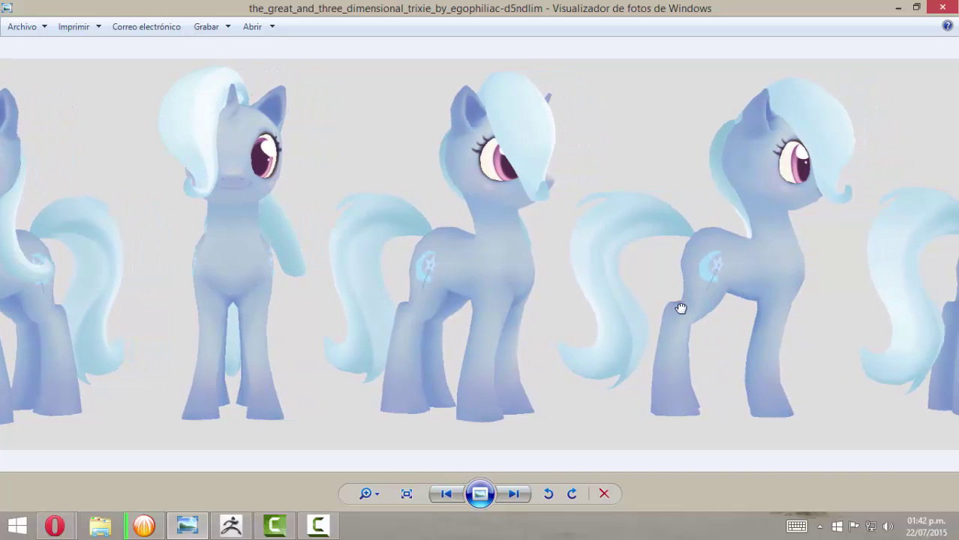
scroll(640, 288, "down", 1)
left_click_drag(640, 288, 618, 286)
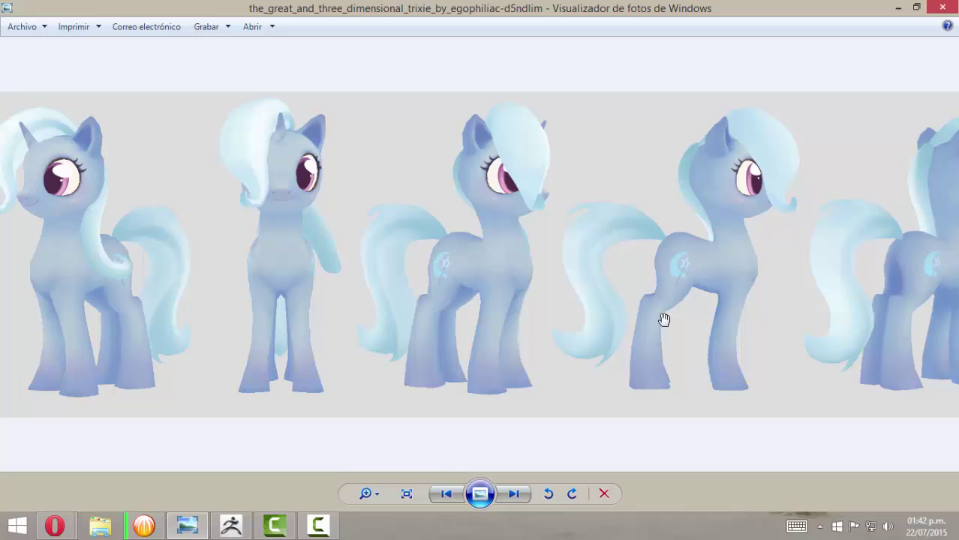
left_click(232, 529)
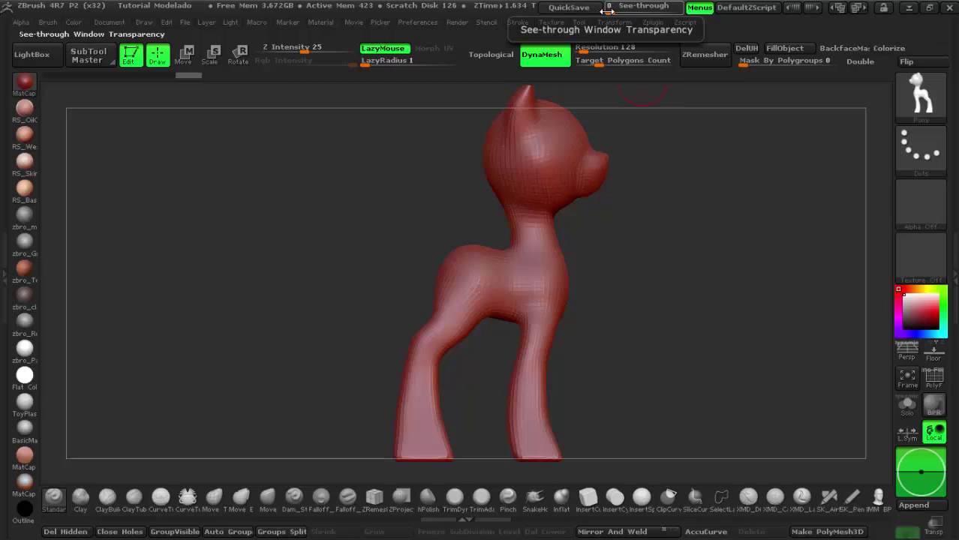
- Raise ZBrush's See-through slider above 0 and bring the Photo Viewer reference sheet to the front
left_click_drag(607, 11, 653, 16)
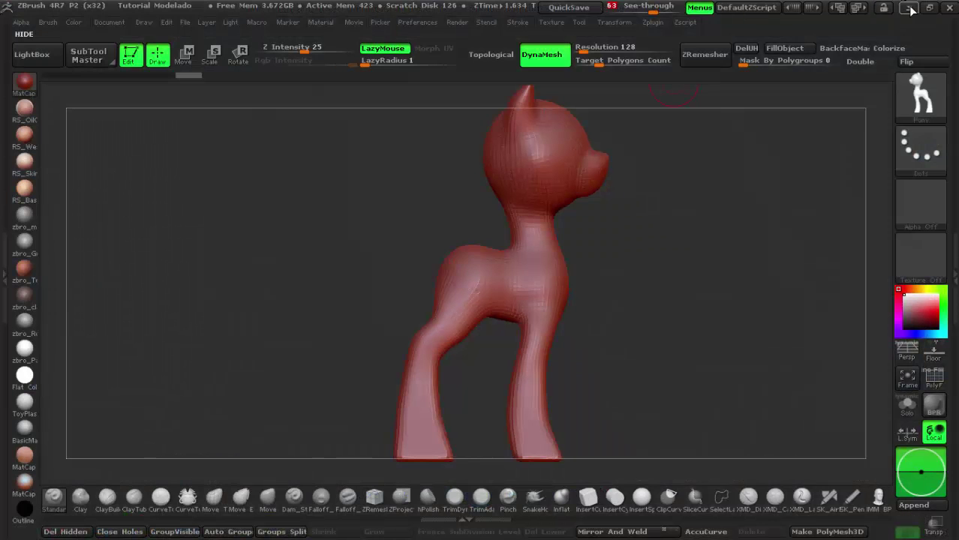
key("alt+Tab")
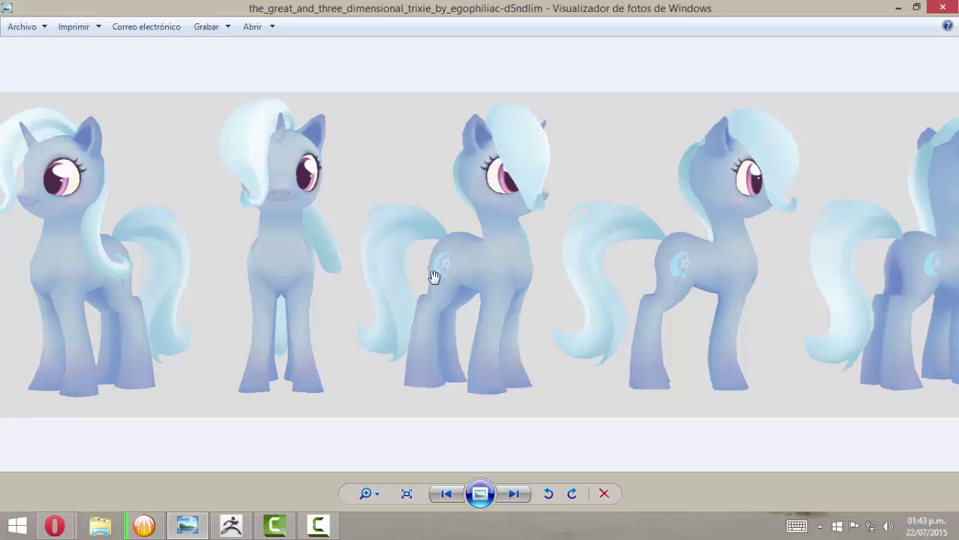
- Enlarge the reference photo one zoom step and bring translucent ZBrush back over it
scroll(418, 283, "up", 1)
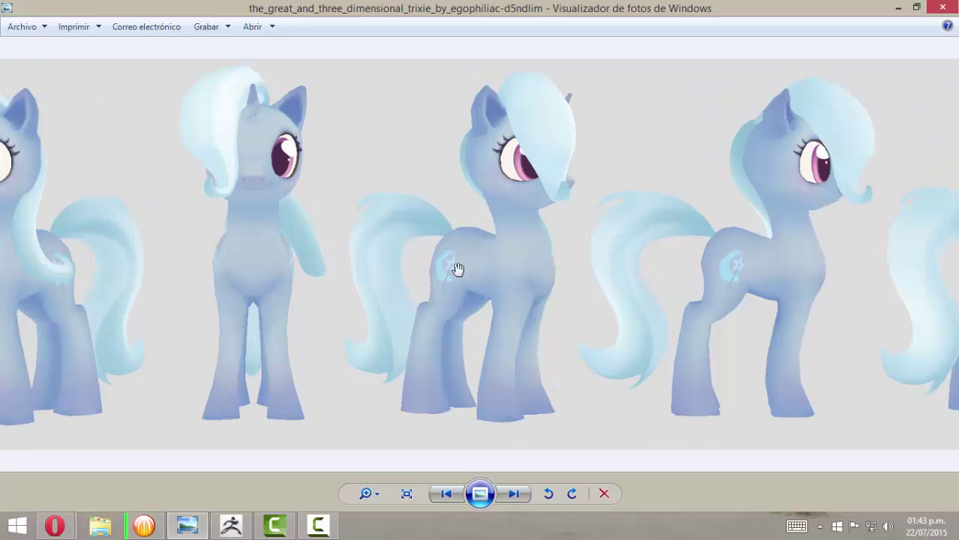
left_click(233, 526)
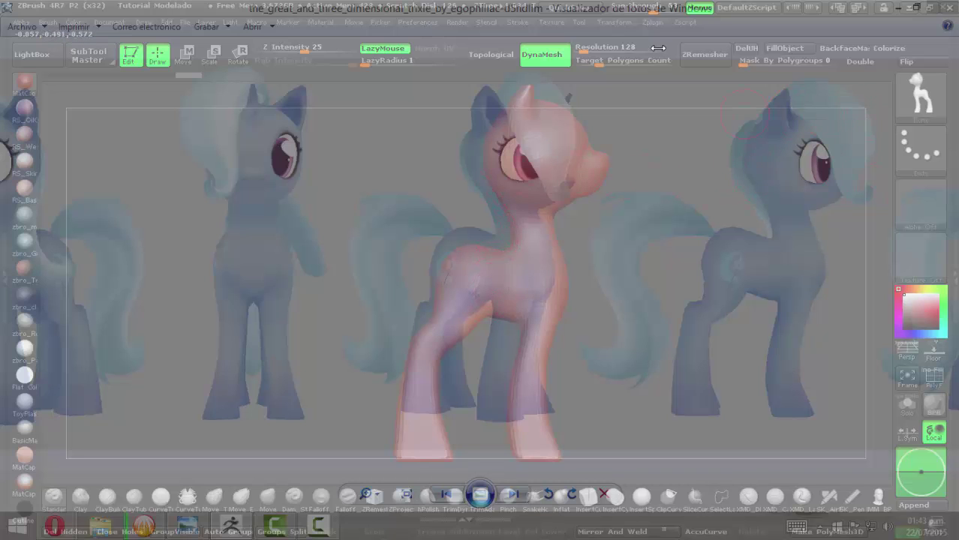
- Reset See-through, set it slightly translucent, then minimize ZBrush to reveal the references
left_click_drag(660, 6, 612, 6)
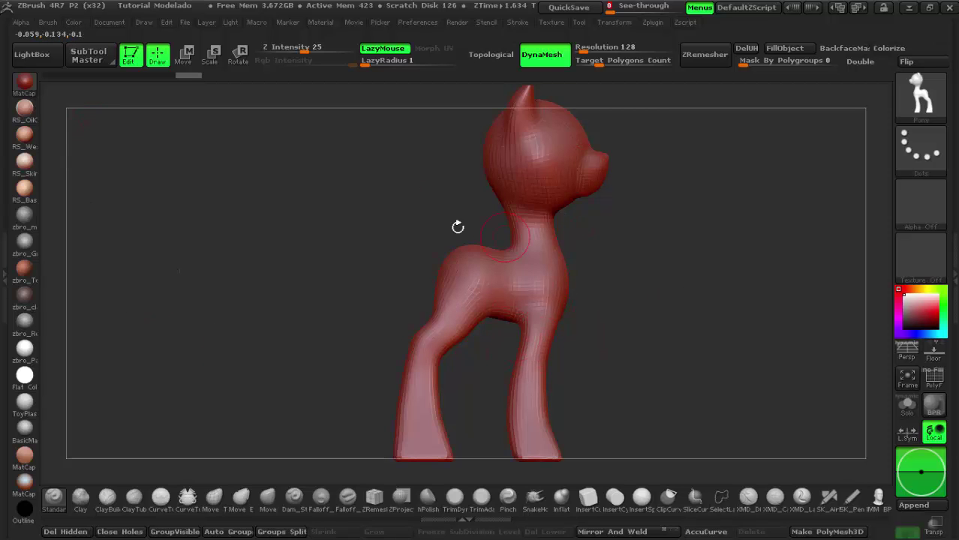
left_click_drag(610, 9, 638, 14)
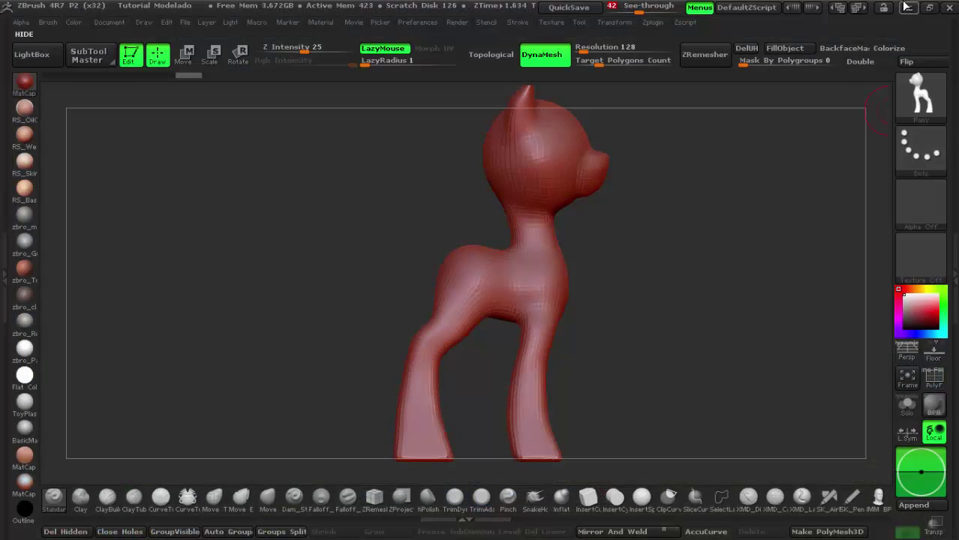
left_click(908, 10)
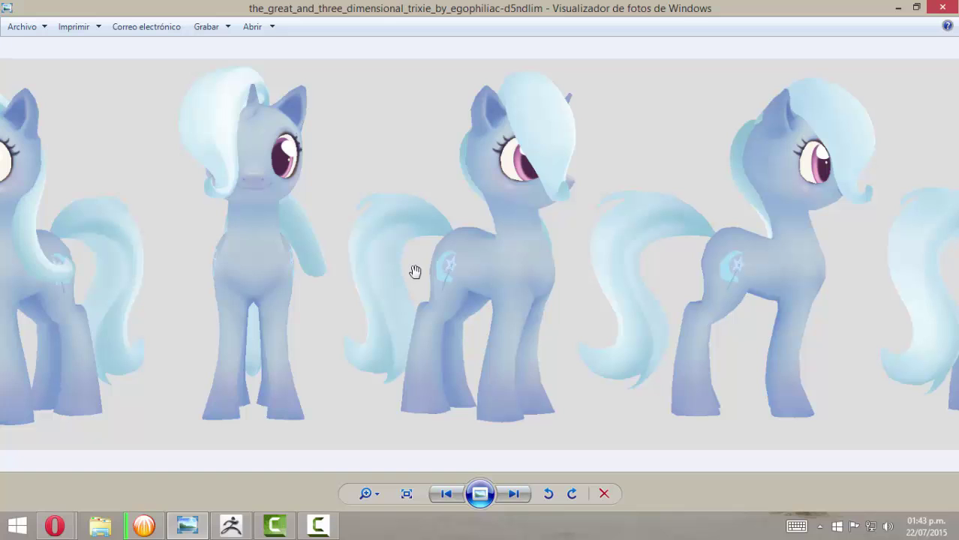
- Zoom out to fit the row of reference ponies and restore translucent ZBrush on top
scroll(424, 267, "down", 2)
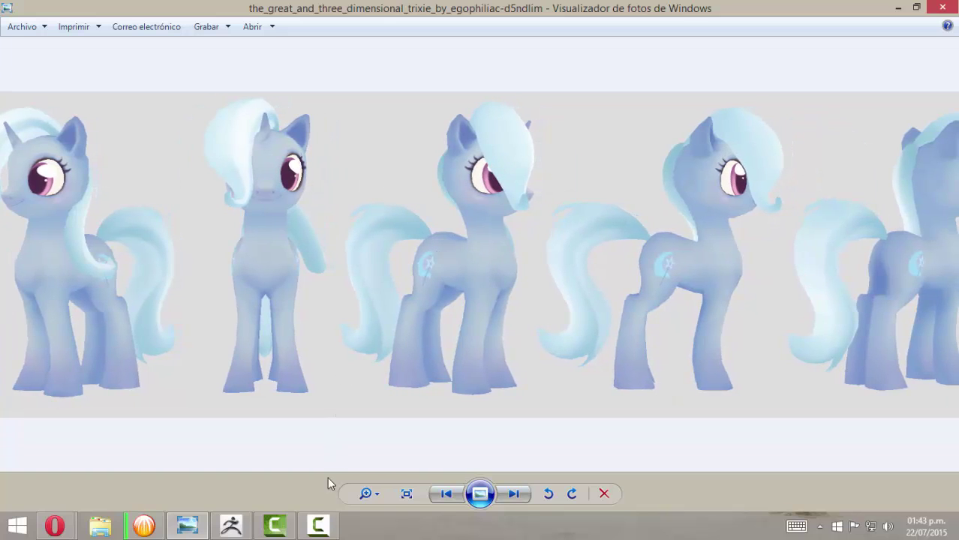
left_click(228, 528)
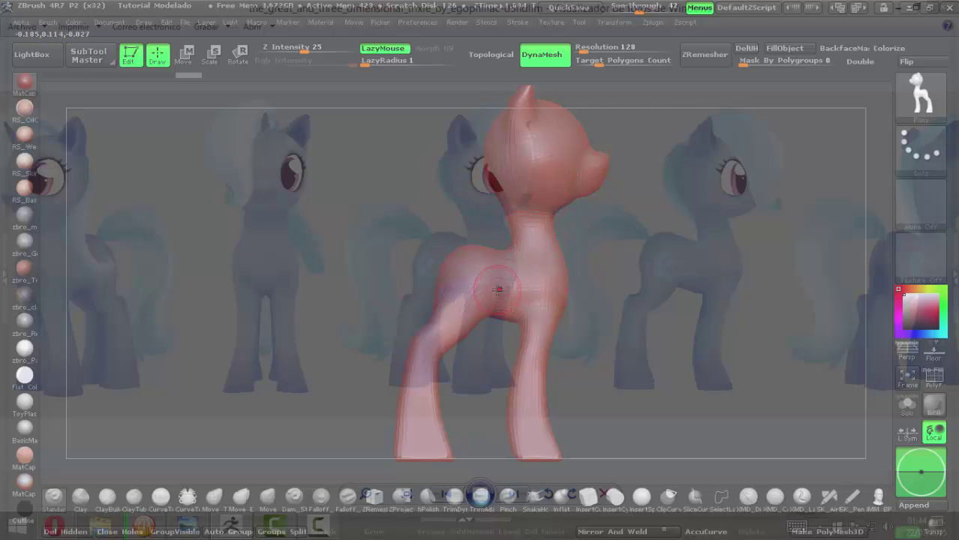
- Set window see-through to 25, then rotate the pony for a close rear view
left_click(634, 6)
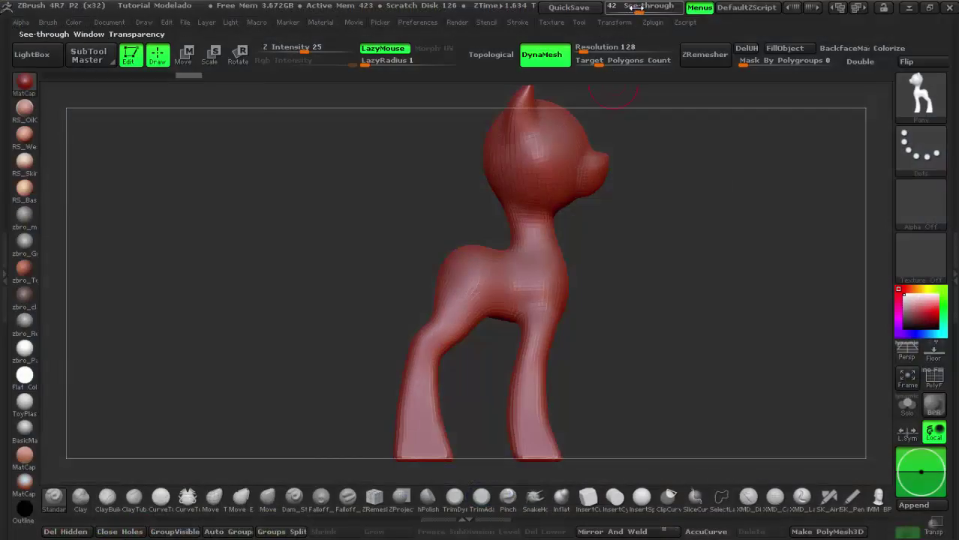
left_click(634, 7)
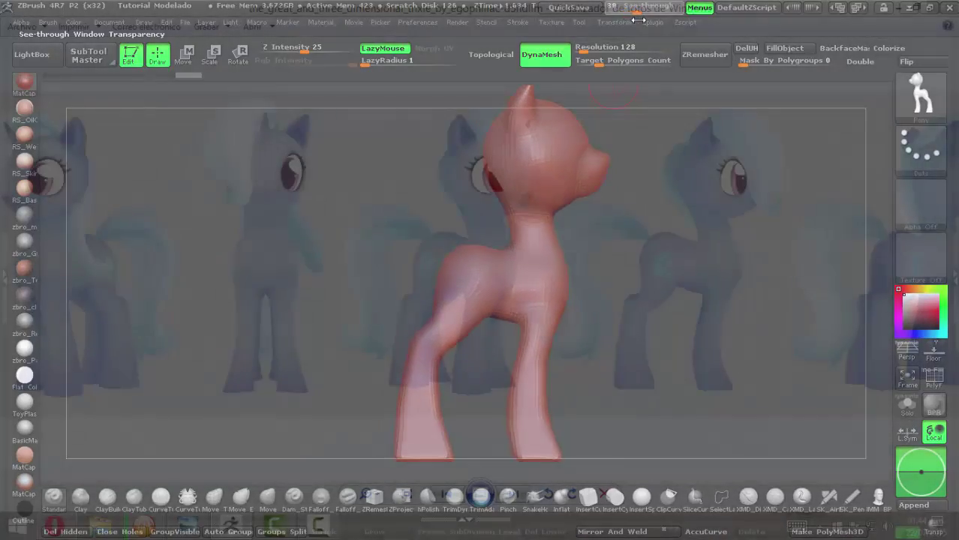
left_click_drag(636, 20, 627, 23)
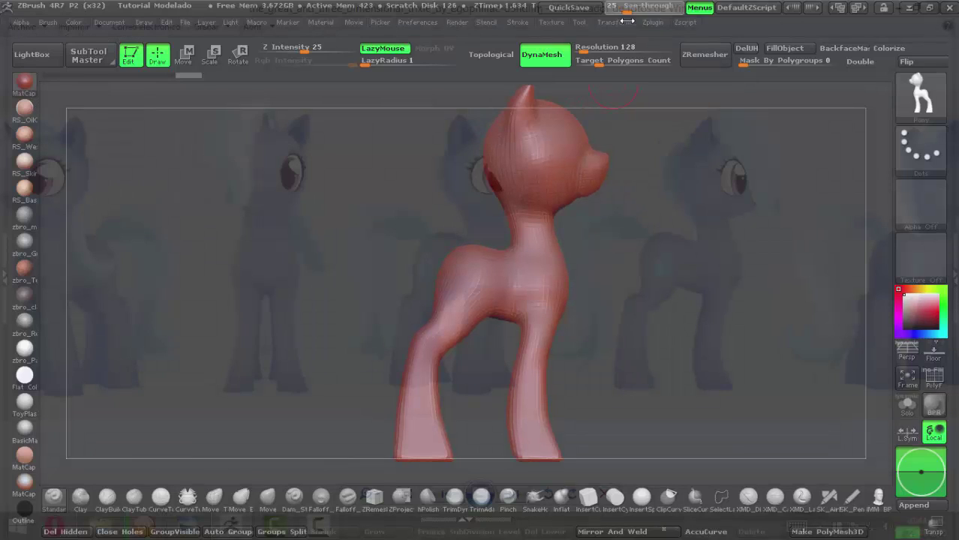
left_click_drag(627, 21, 627, 21)
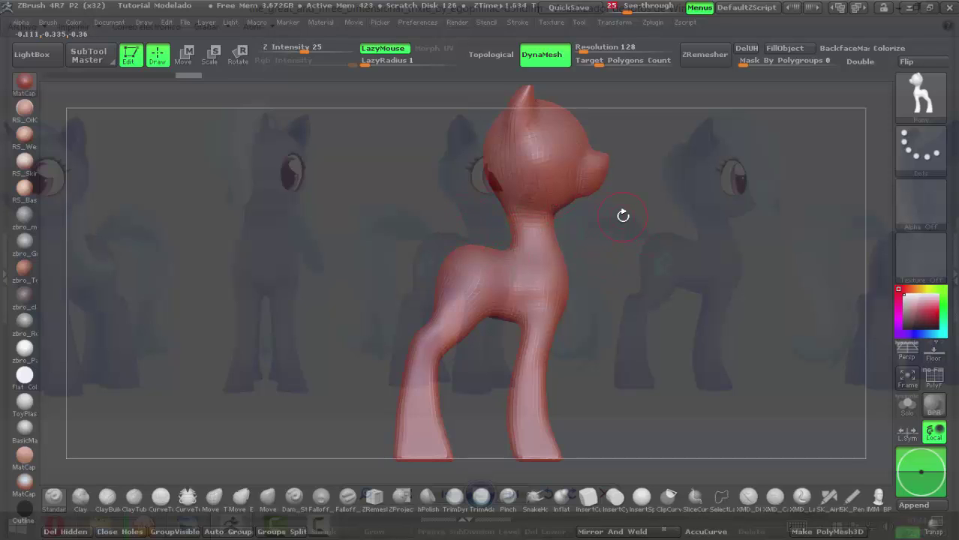
left_click_drag(619, 213, 805, 175)
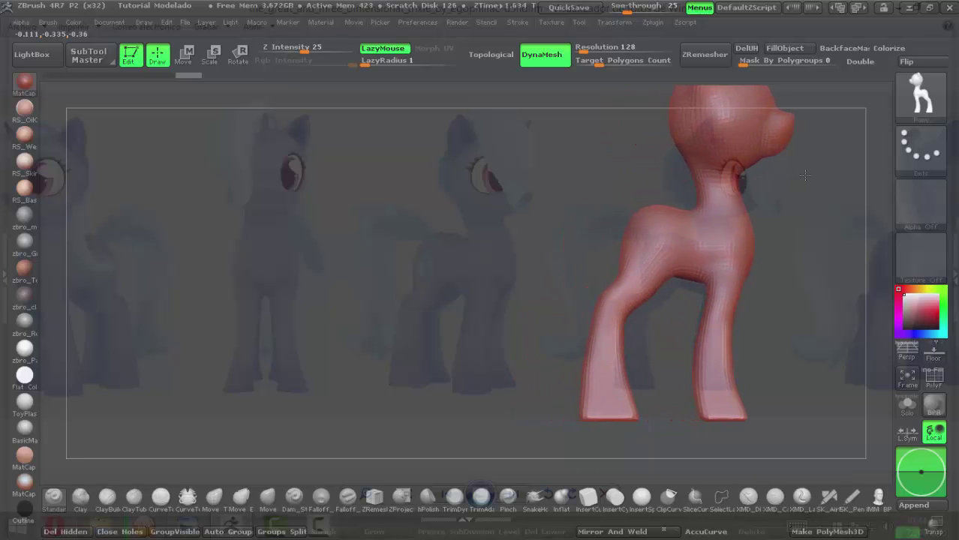
mouse_move(804, 174)
left_mouse_down("shift")
mouse_move(821, 42)
mouse_move(566, 284)
mouse_move(762, 258)
mouse_move(762, 270)
left_mouse_up("shift")
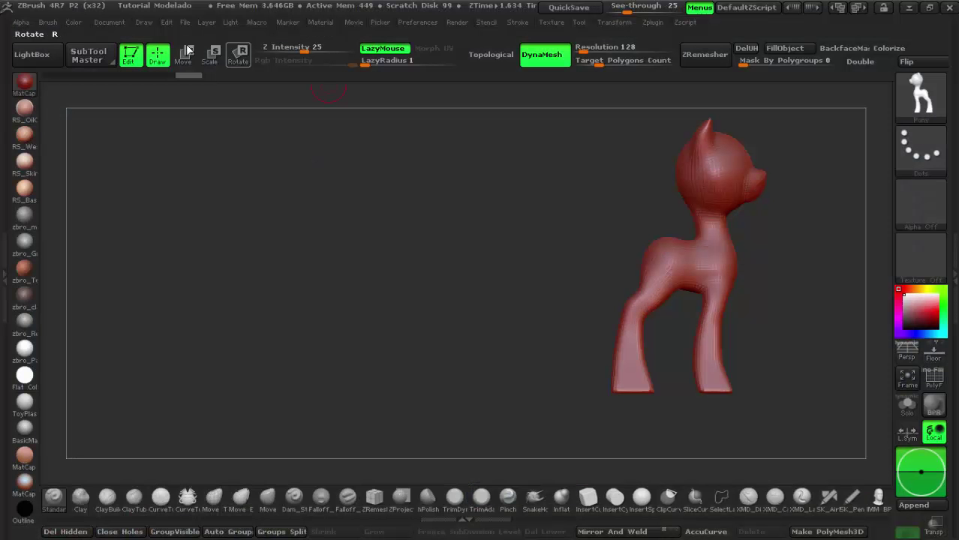
- Expand ZAppLink Properties under Document to reach the stored front, back and side views
left_click(97, 23)
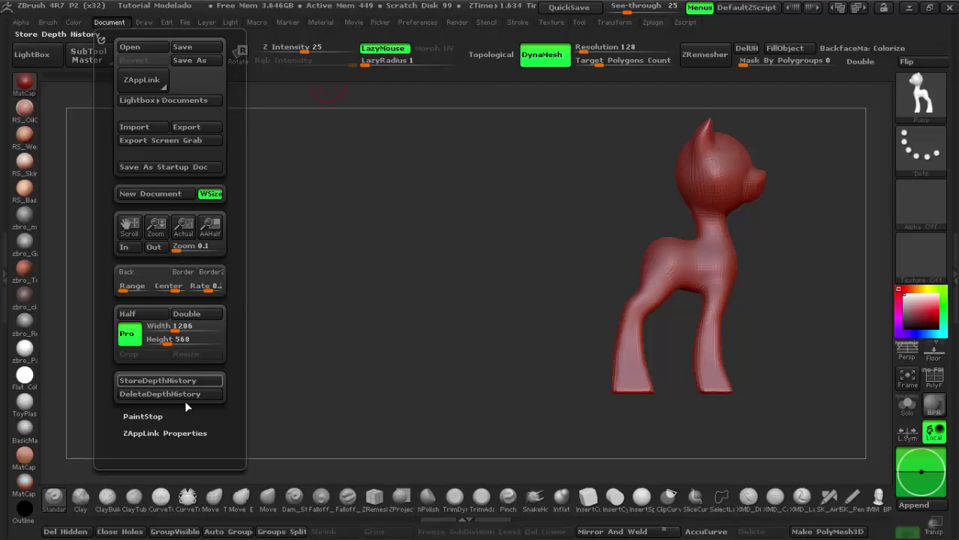
left_click(166, 434)
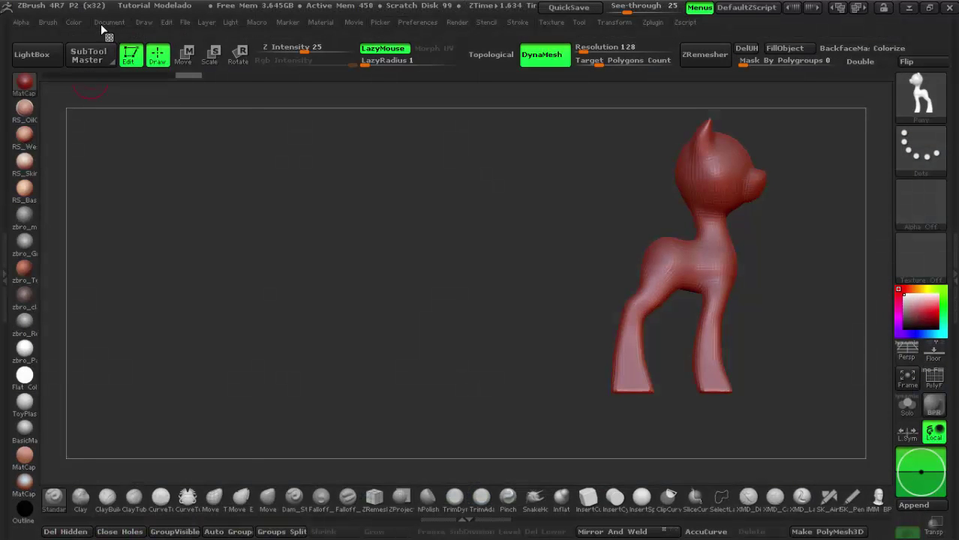
- Rotate the pony, then snap it to the Rght view via ZAppLink Properties
left_click(108, 21)
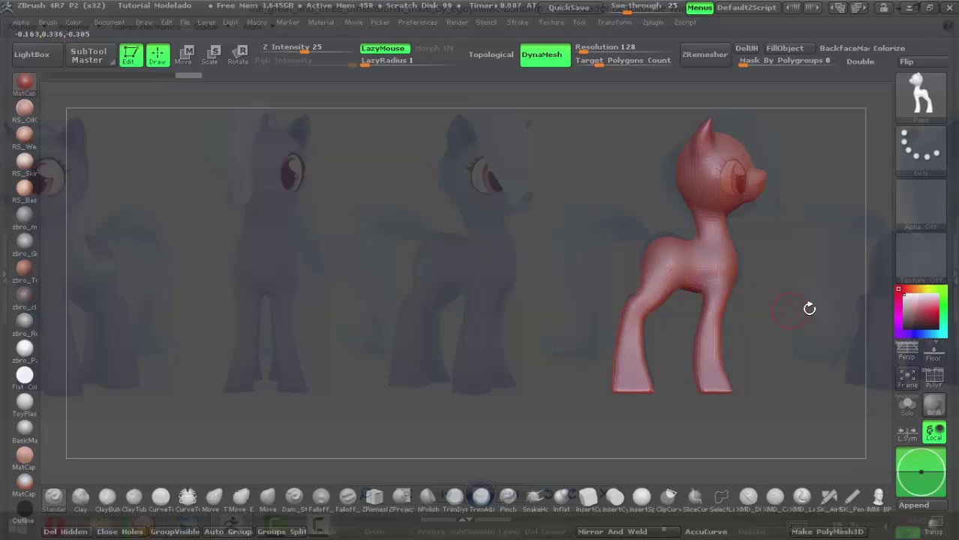
mouse_move(808, 309)
left_mouse_down()
mouse_move(598, 368)
mouse_move(475, 275)
mouse_move(520, 360)
mouse_move(604, 253)
left_mouse_up()
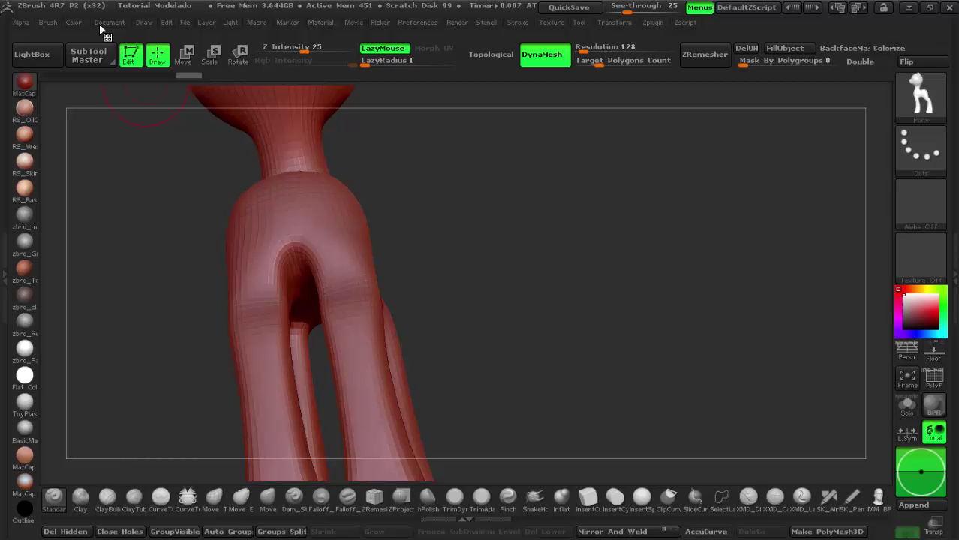
left_click(99, 24)
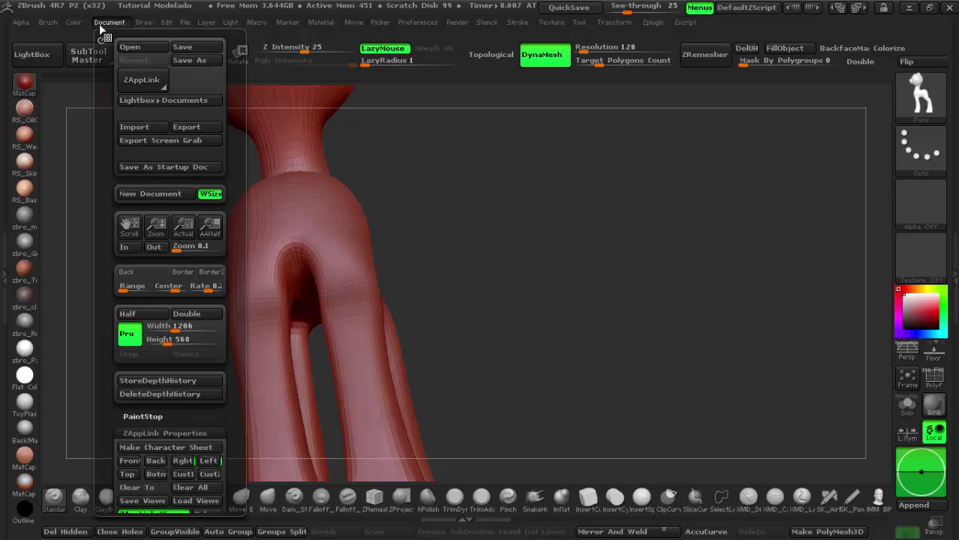
left_click(182, 461)
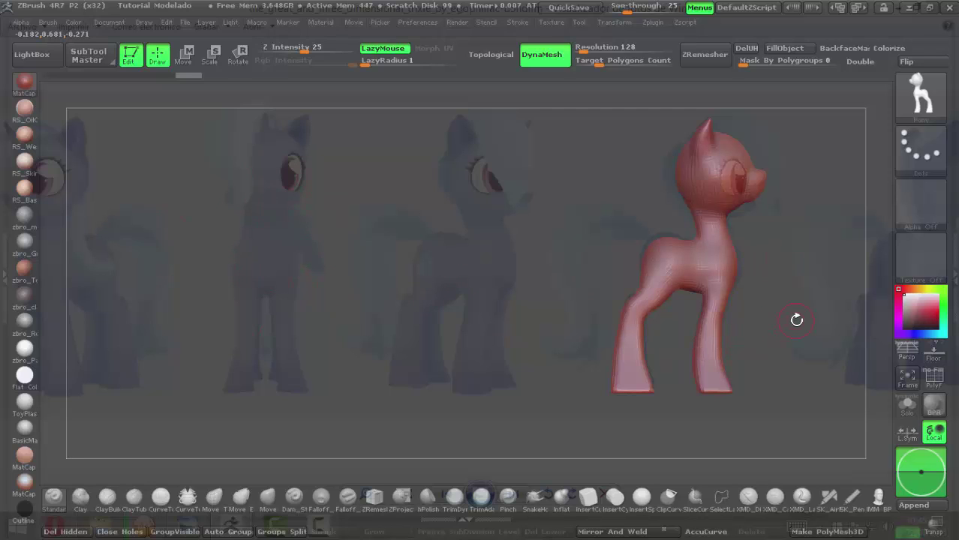
- Turn the pony to face front and move it left onto the front reference
key("shift")
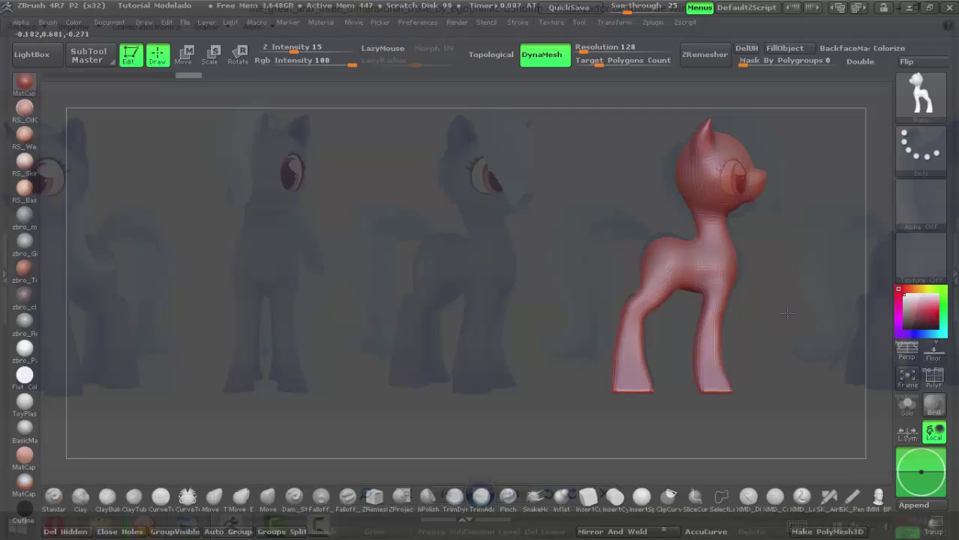
mouse_move(753, 313)
left_mouse_down()
mouse_move(656, 308)
mouse_move(775, 285)
mouse_move(705, 288)
left_mouse_up()
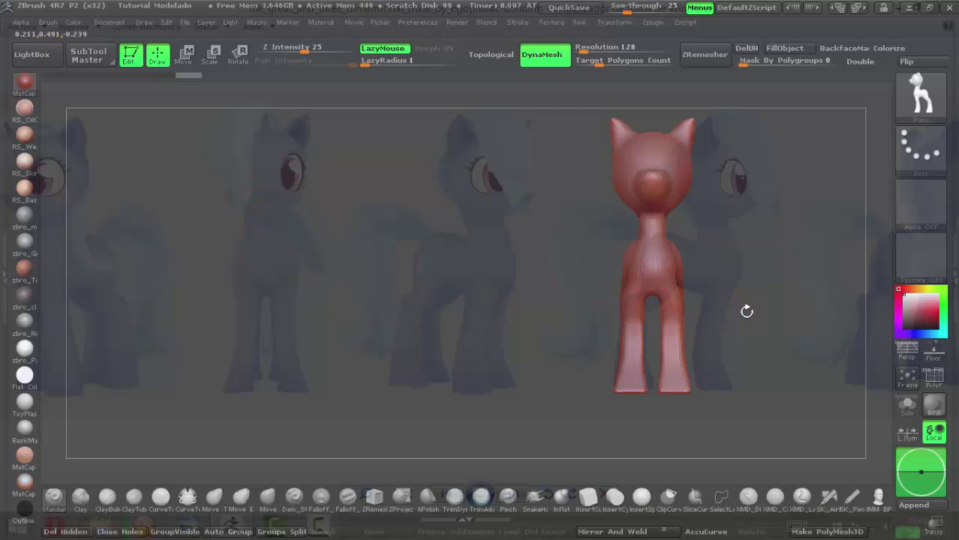
left_click_drag(746, 311, 358, 317, "alt")
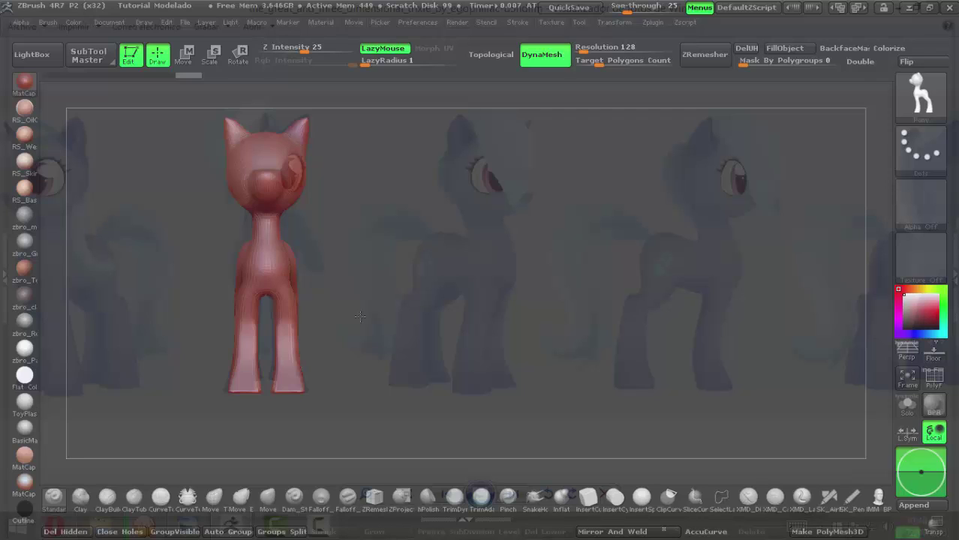
left_click_drag(360, 317, 359, 316, "alt")
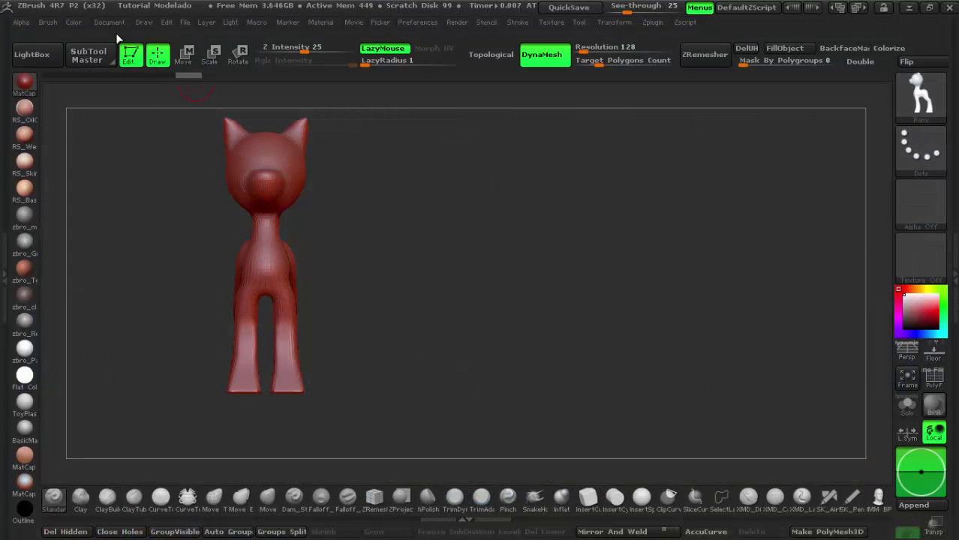
- Rotate to a rear three-quarter view and zoom in on the hindquarters and back legs
left_click(109, 22)
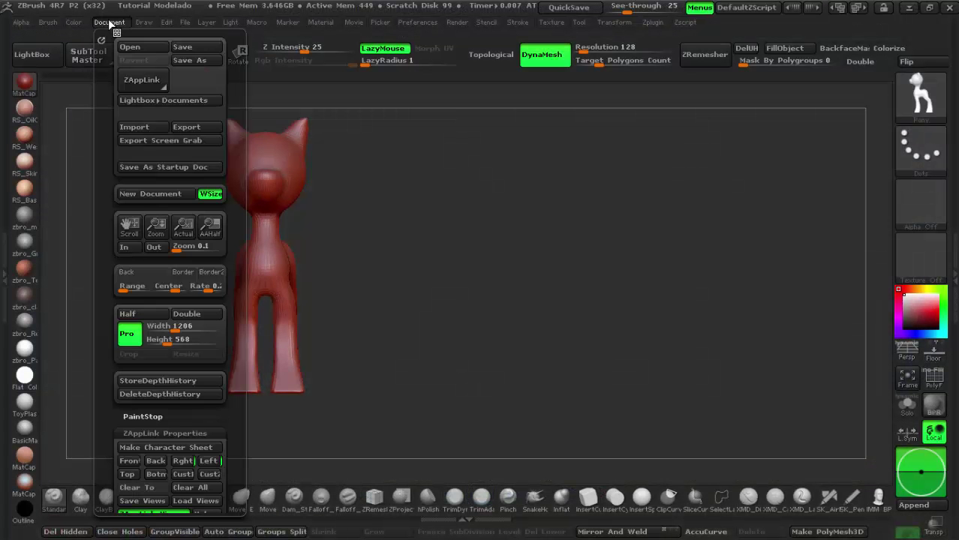
left_click(130, 460)
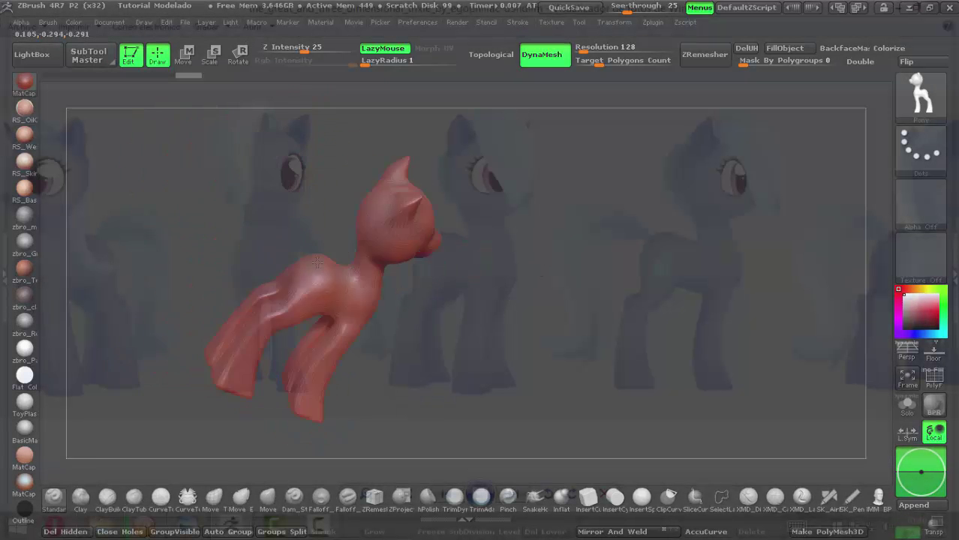
mouse_move(434, 257)
left_mouse_down()
mouse_move(385, 287)
mouse_move(621, 291)
mouse_move(661, 382)
left_mouse_up()
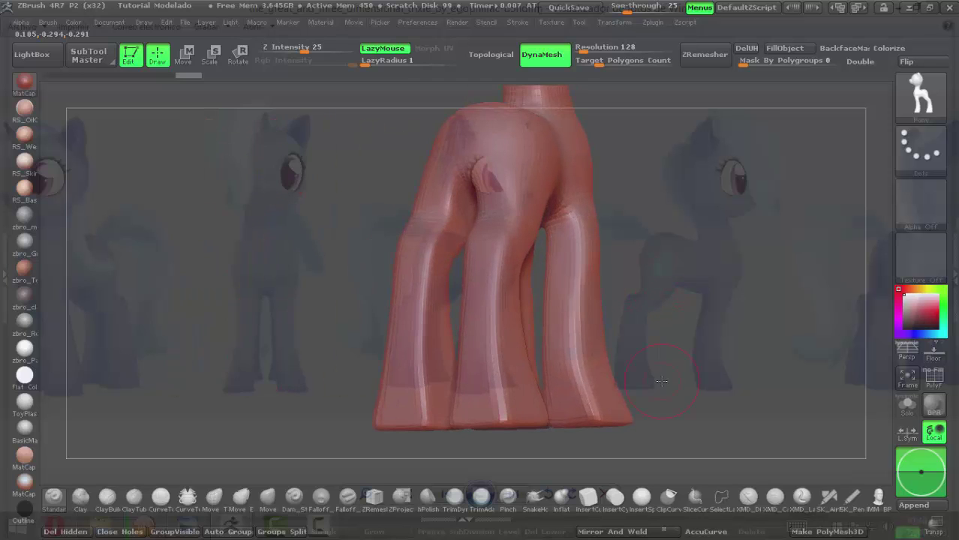
left_click_drag(683, 341, 653, 246)
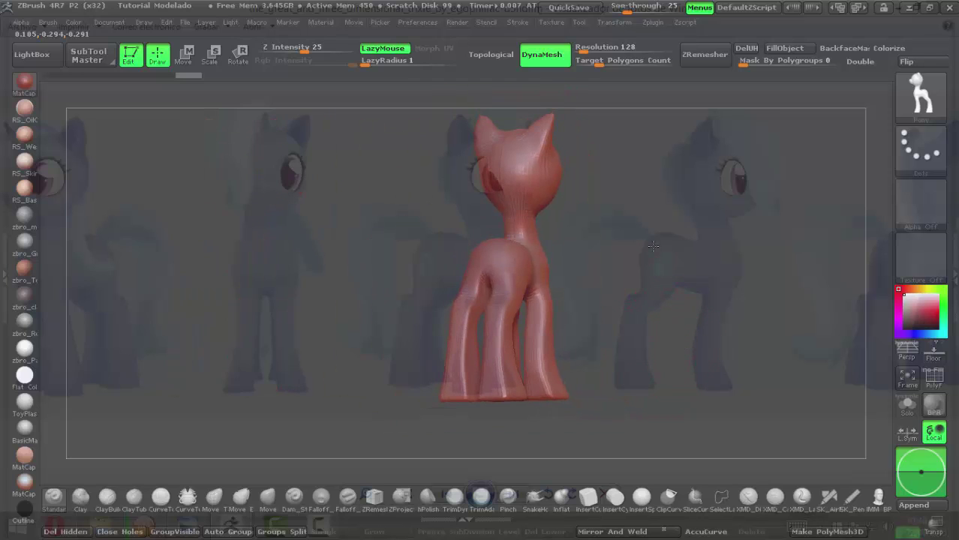
left_click(612, 190)
left_click_drag(606, 217, 610, 361)
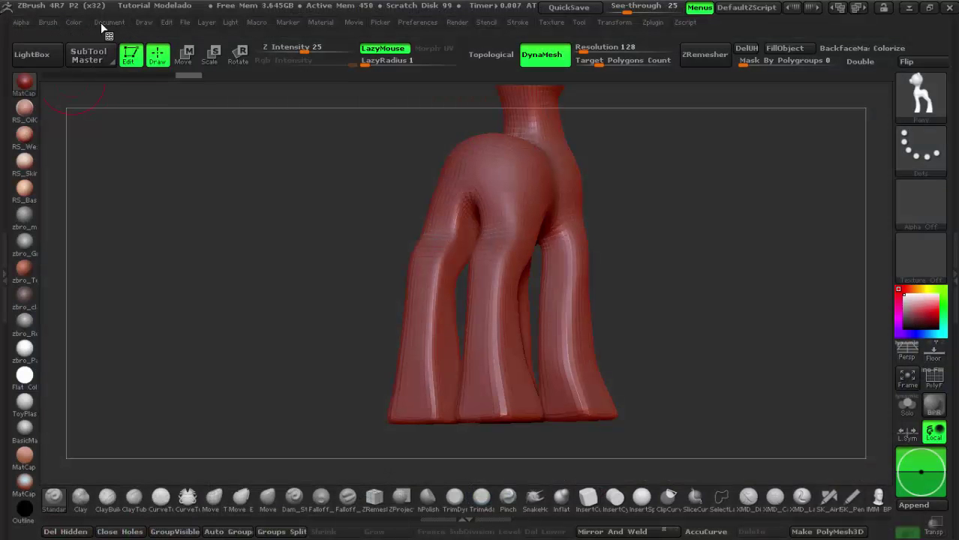
- Snap the pony to the Front view, then to the Rght side view
left_click(101, 23)
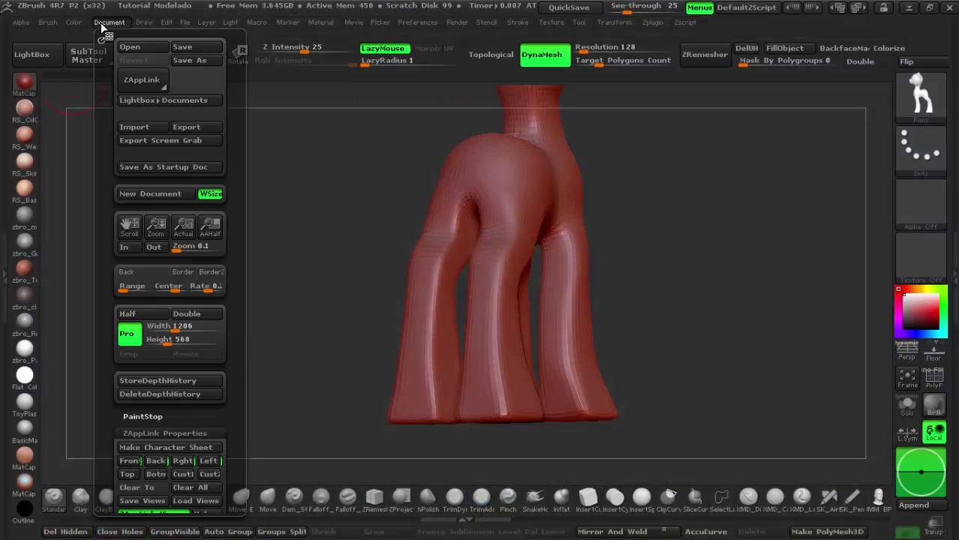
left_click(130, 462)
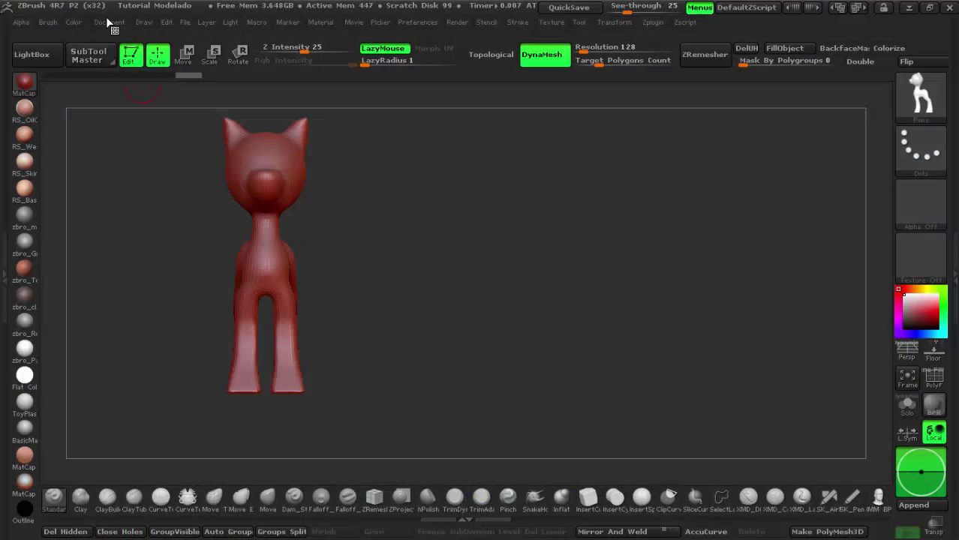
left_click(105, 18)
left_click(182, 461)
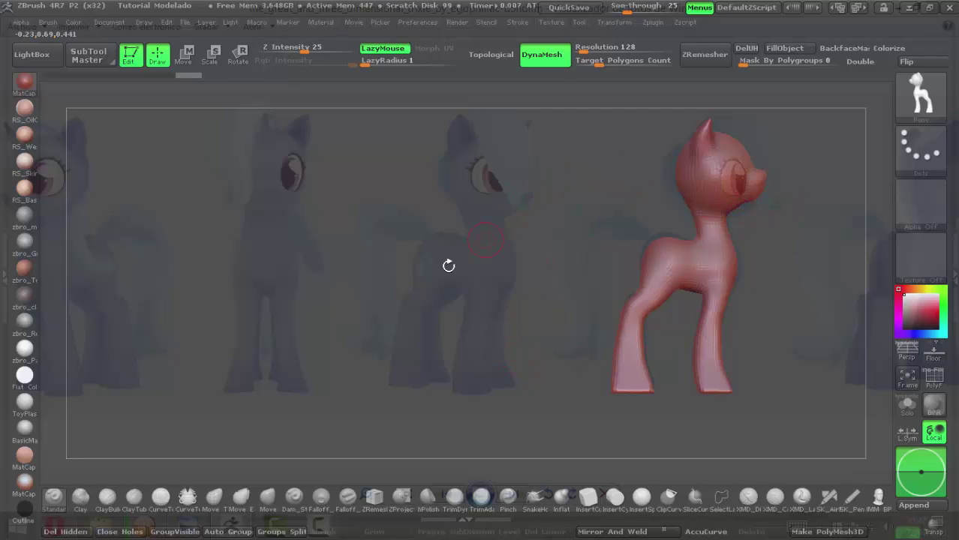
- Turn off the see-through reference overlay
left_click(89, 473)
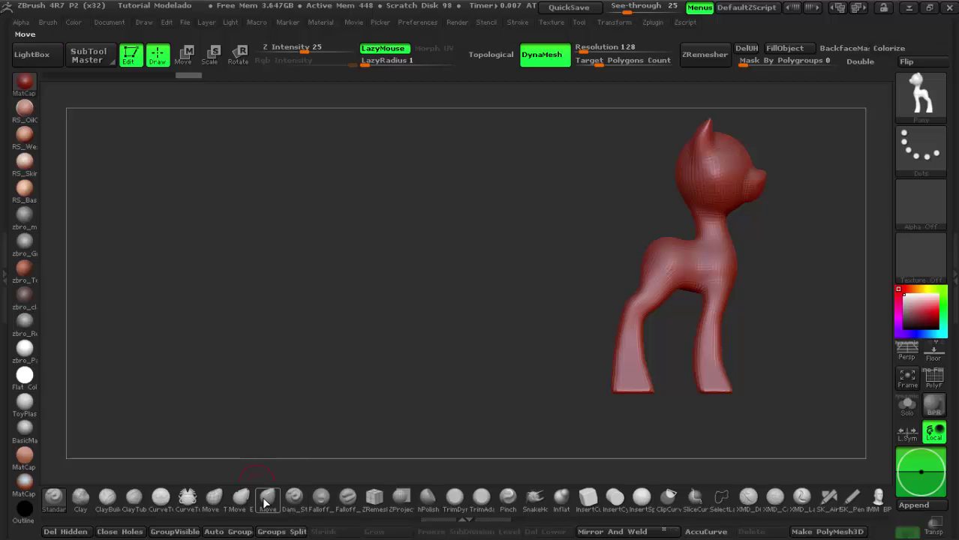
- Switch to the Move brush, reshape the chest and shoulder, and re-enable see-through
left_click(266, 501)
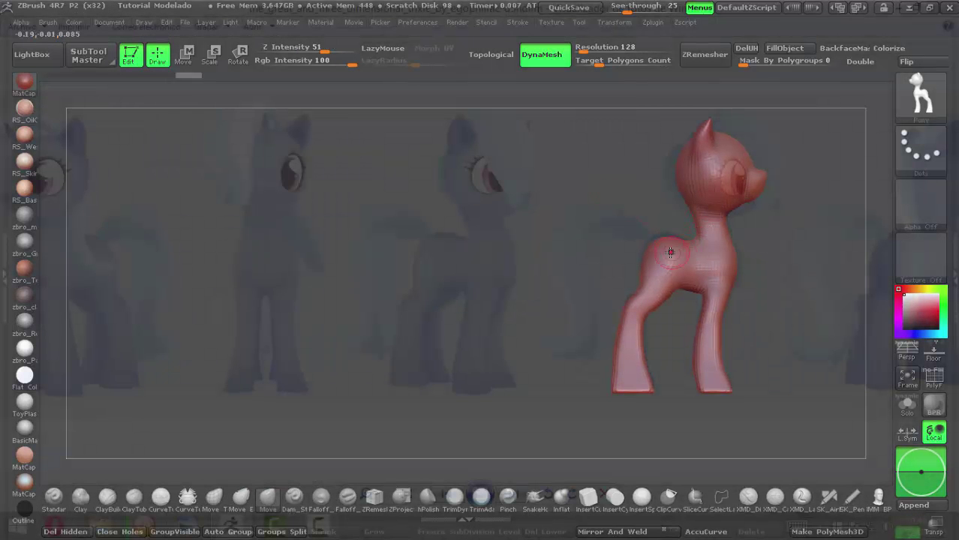
key("space")
left_click_drag(648, 247, 658, 242)
left_click(660, 6)
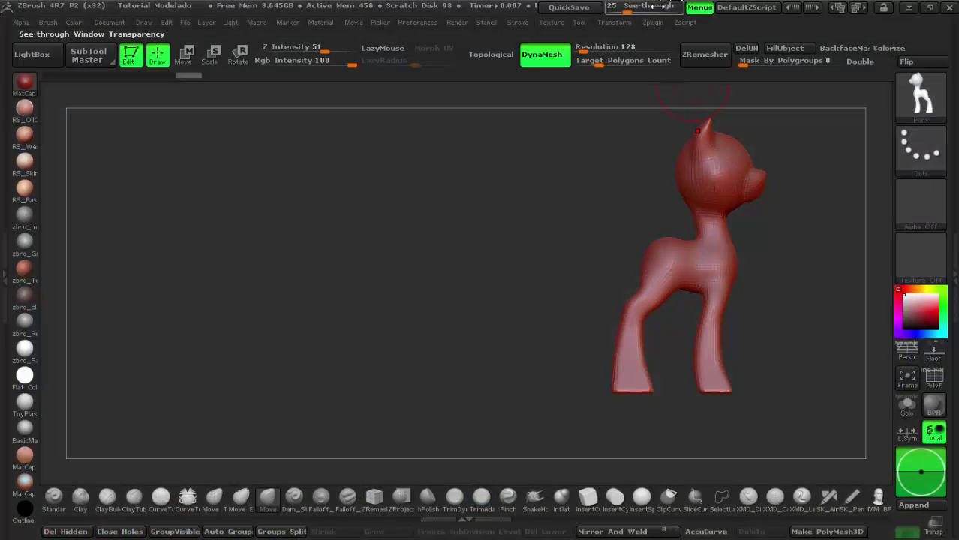
mouse_move(611, 10)
left_mouse_down()
mouse_move(653, 15)
mouse_move(642, 21)
left_mouse_up()
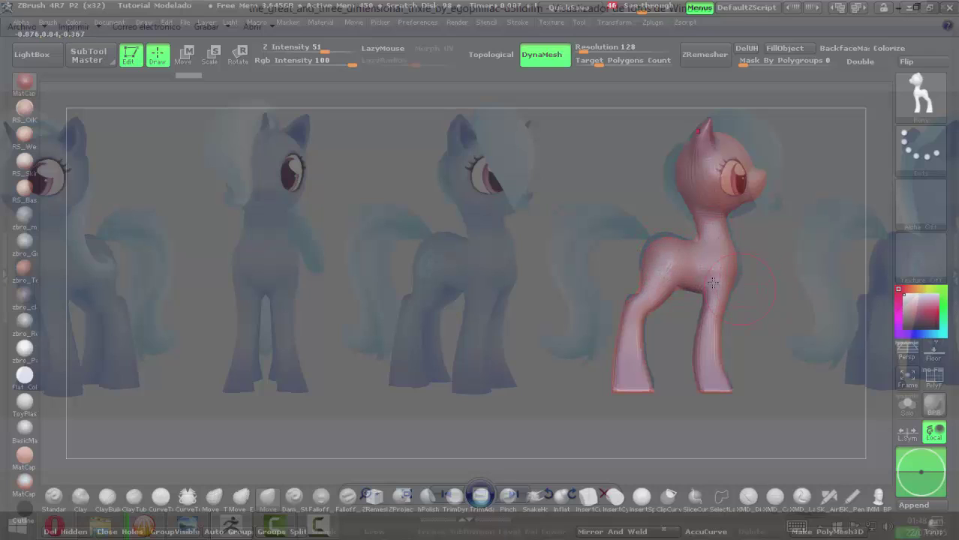
key("space")
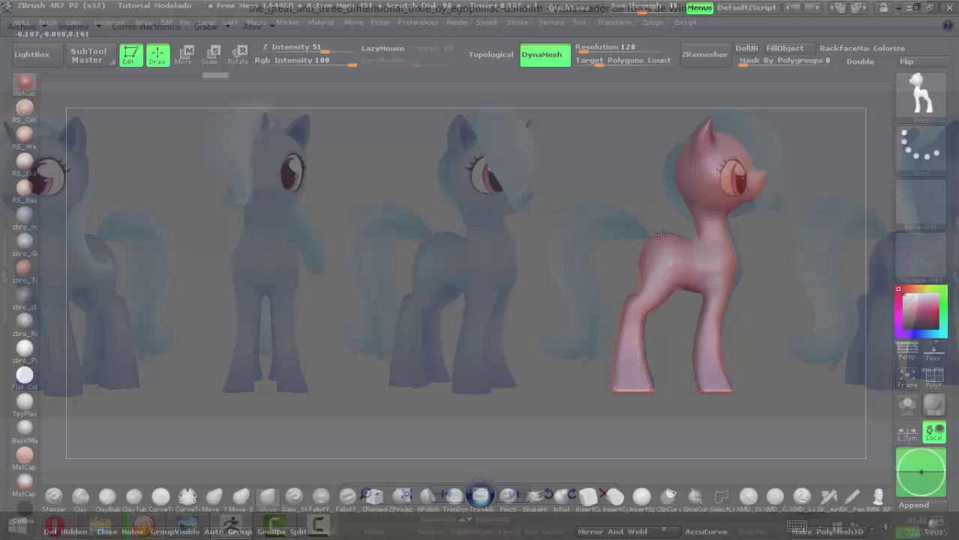
- Push the back, front leg, chest and hind leg toward the side-reference silhouette
left_click_drag(660, 236, 640, 264)
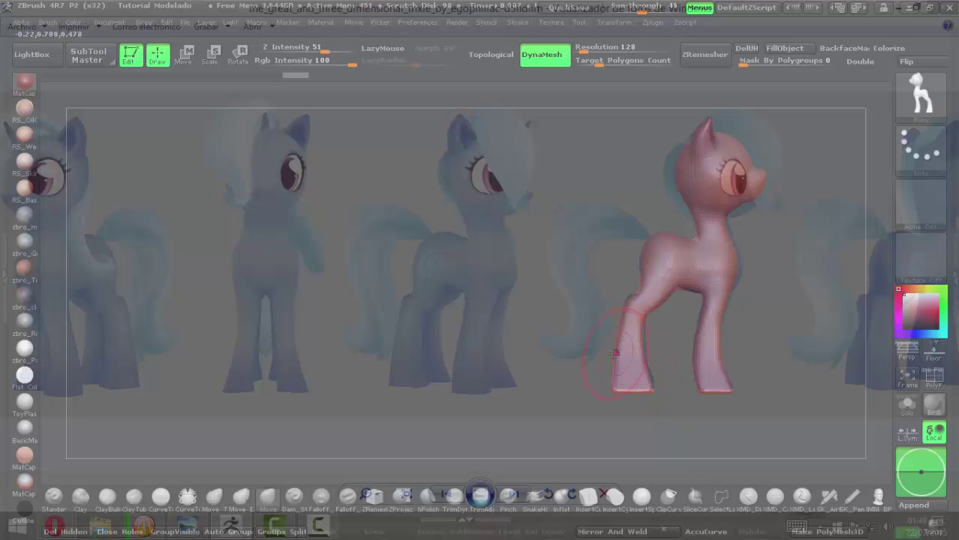
left_click_drag(615, 352, 633, 379)
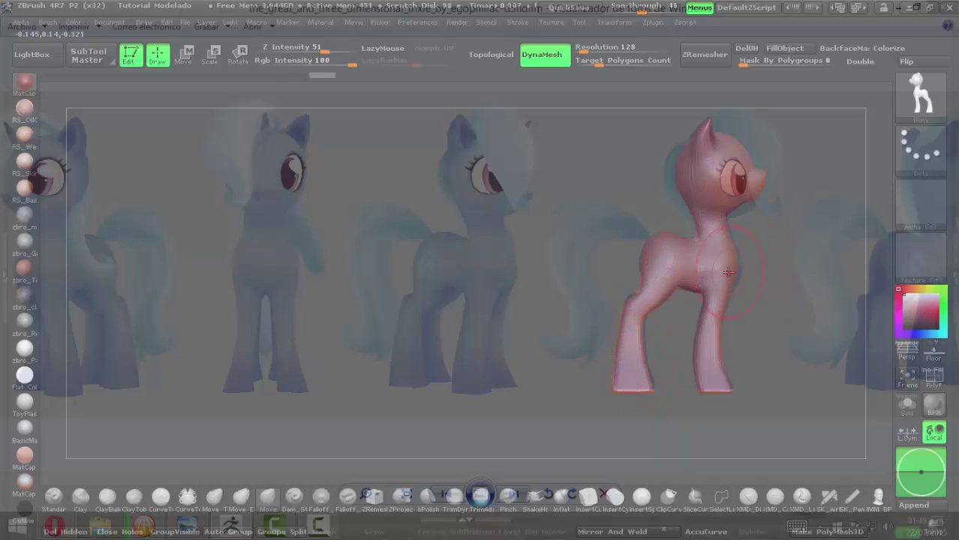
left_click_drag(730, 279, 739, 258)
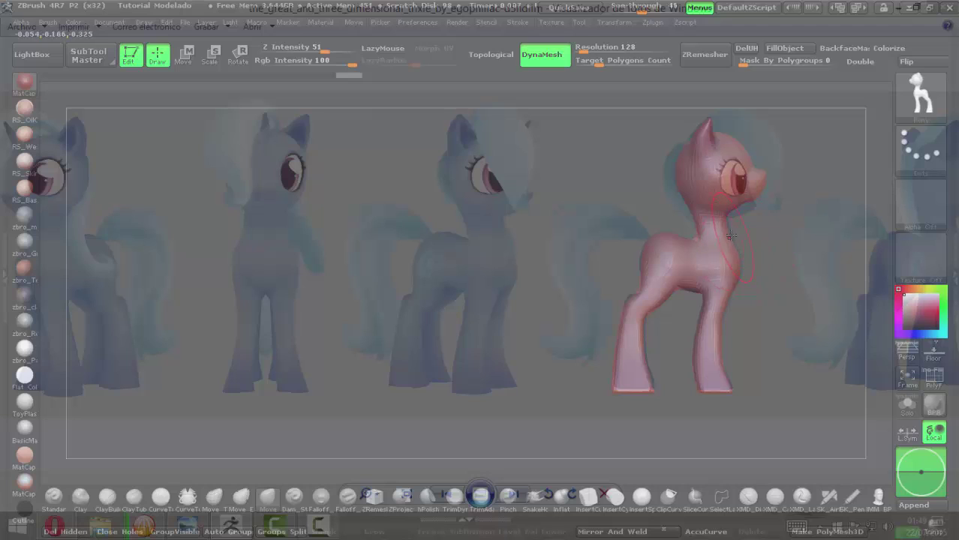
left_click_drag(732, 230, 739, 345)
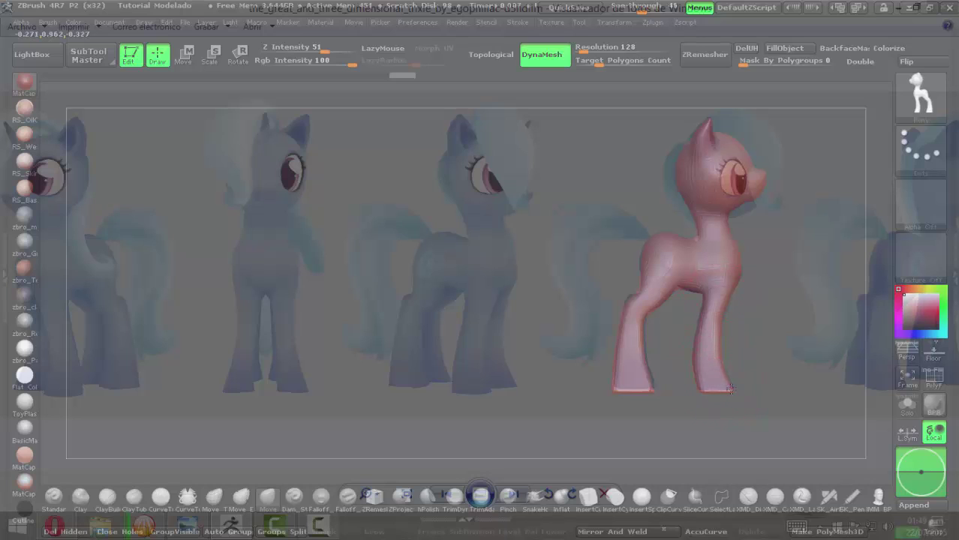
left_click_drag(731, 388, 690, 259)
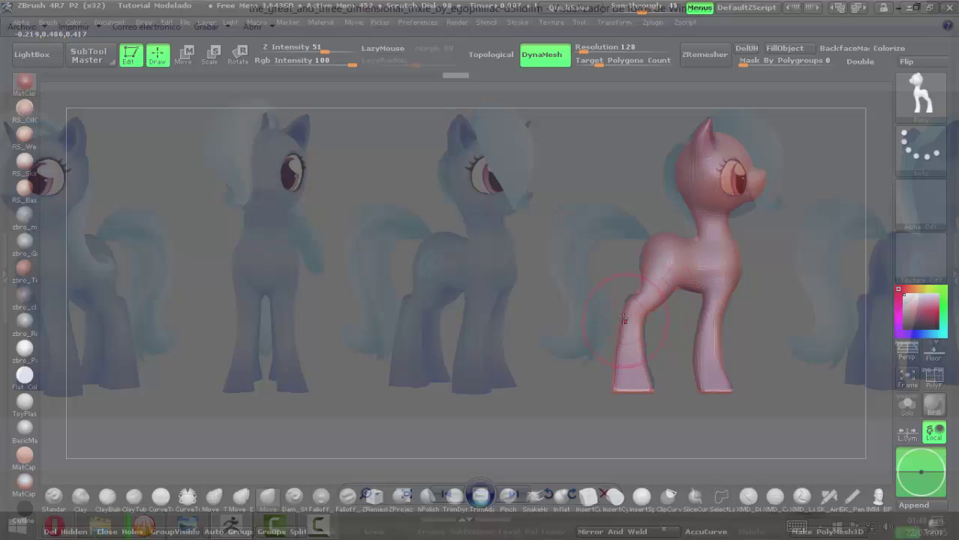
left_click_drag(622, 318, 635, 280)
- Make the brush much smaller and snap the pony to the Front view
key("space")
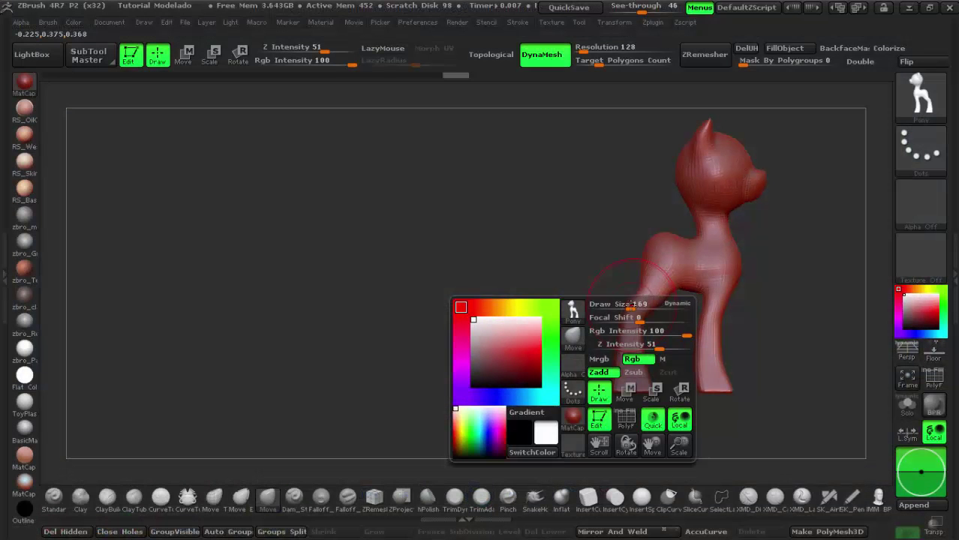
left_click_drag(634, 305, 617, 308)
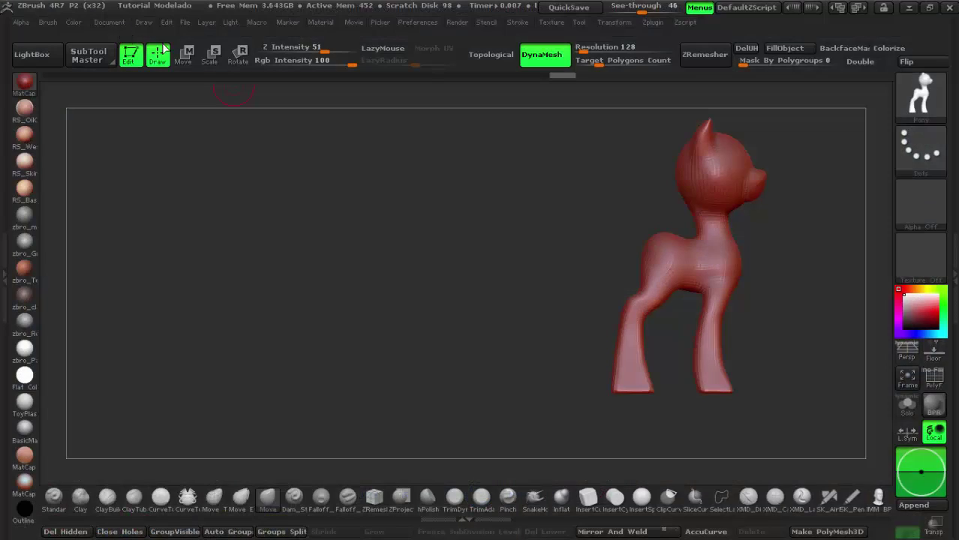
left_click(116, 23)
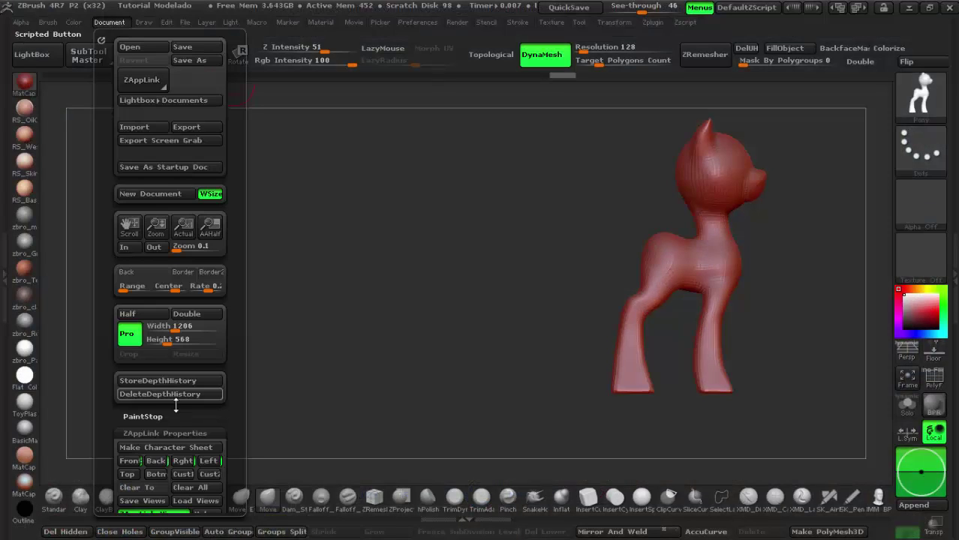
left_click(129, 461)
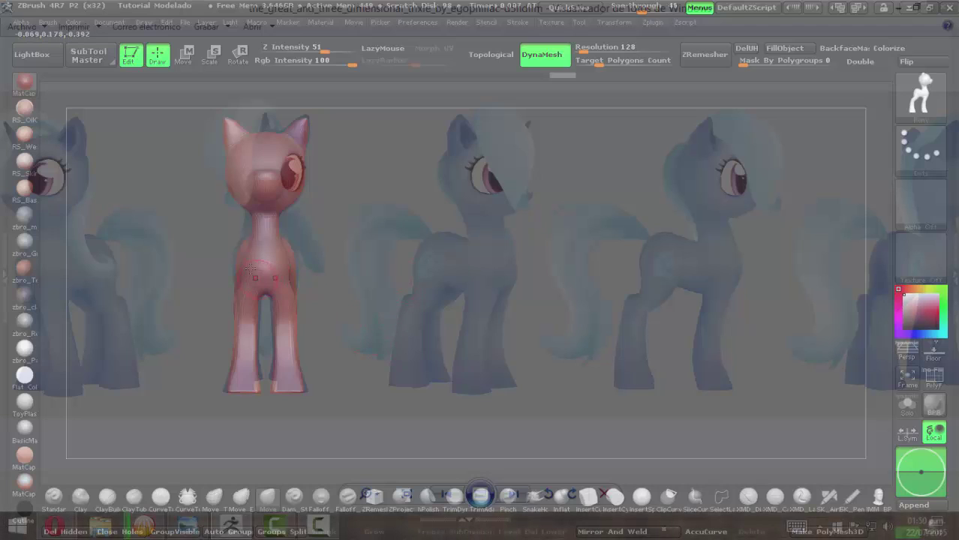
key("space")
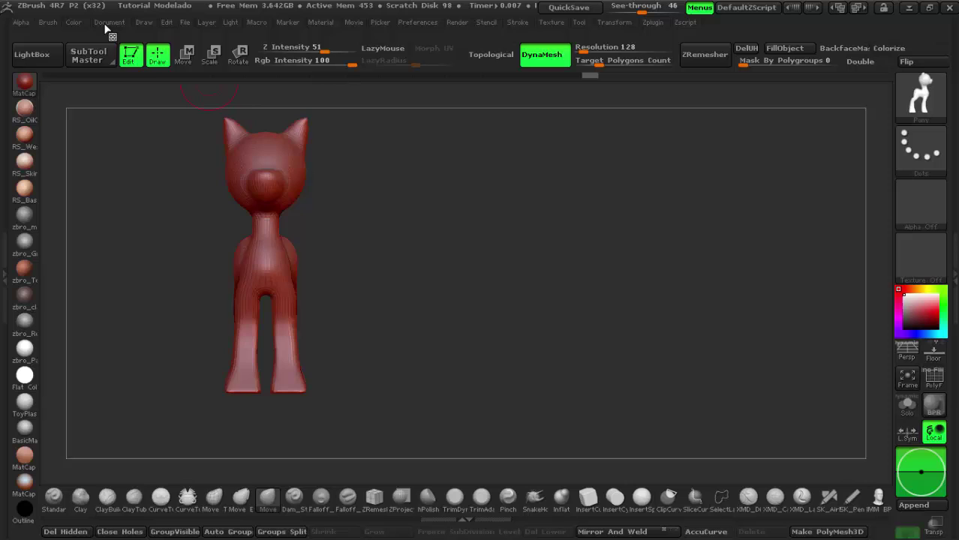
- Snap the pony to the Rght view using Document > ZAppLink Properties
left_click(107, 24)
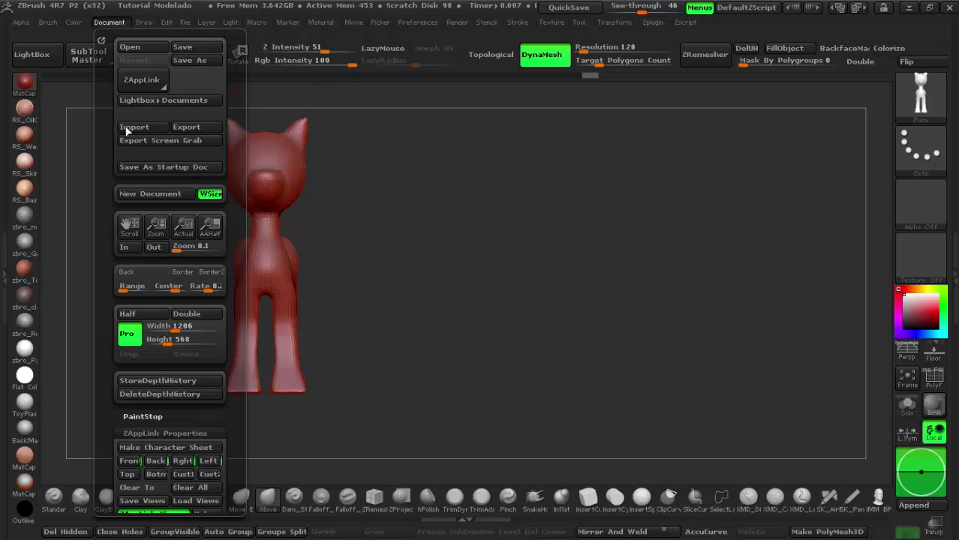
left_click(183, 461)
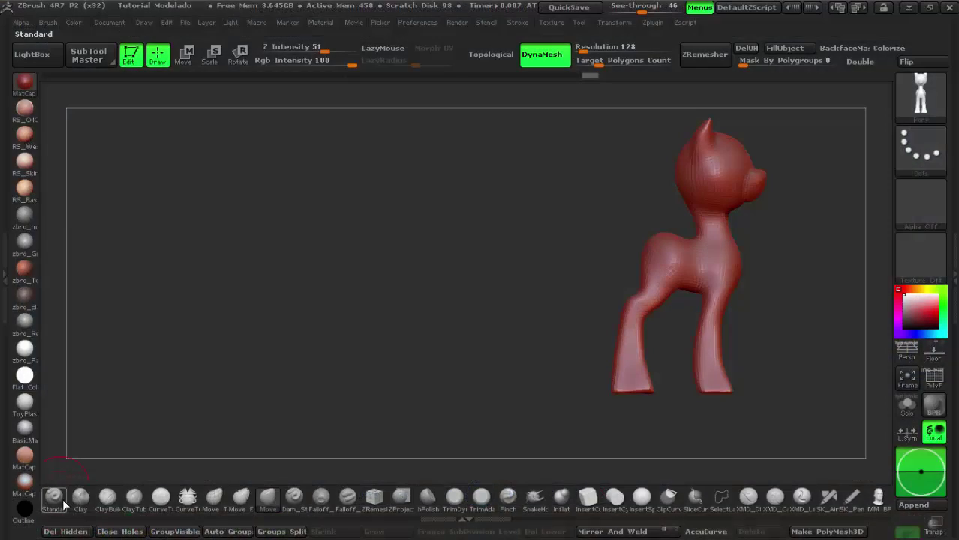
- Select the Standard brush and Ctrl-drag mask boxes over the pony's head and upper neck
left_click(53, 496)
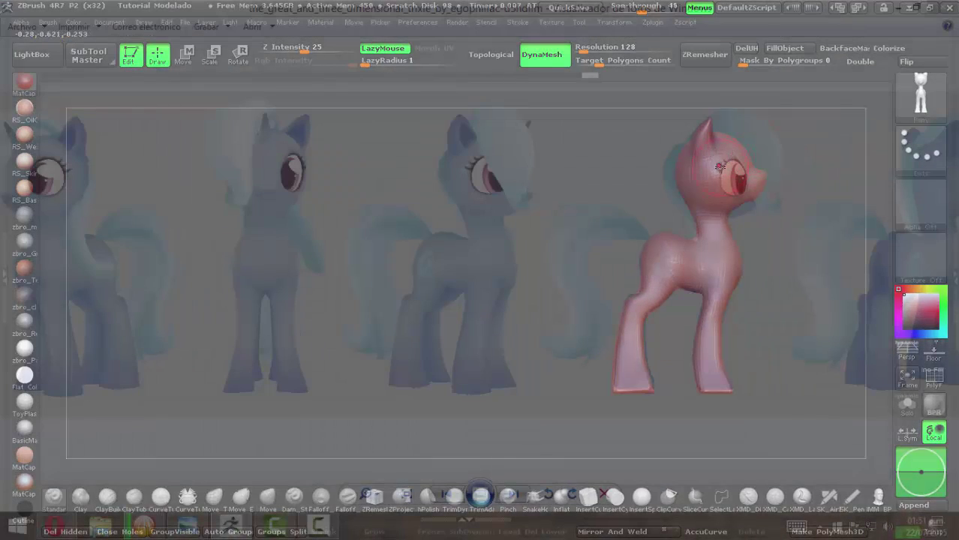
key("ctrl")
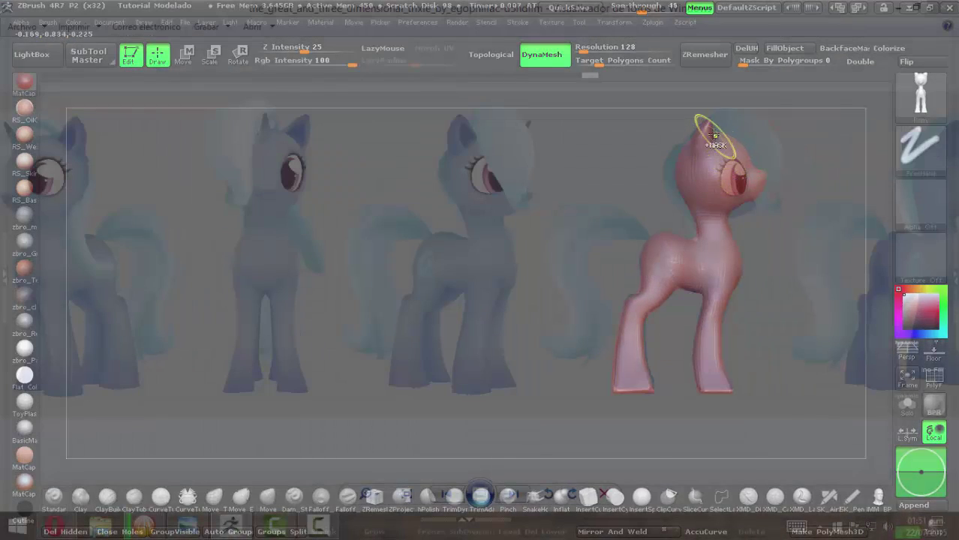
left_click_drag(638, 117, 798, 220, "ctrl")
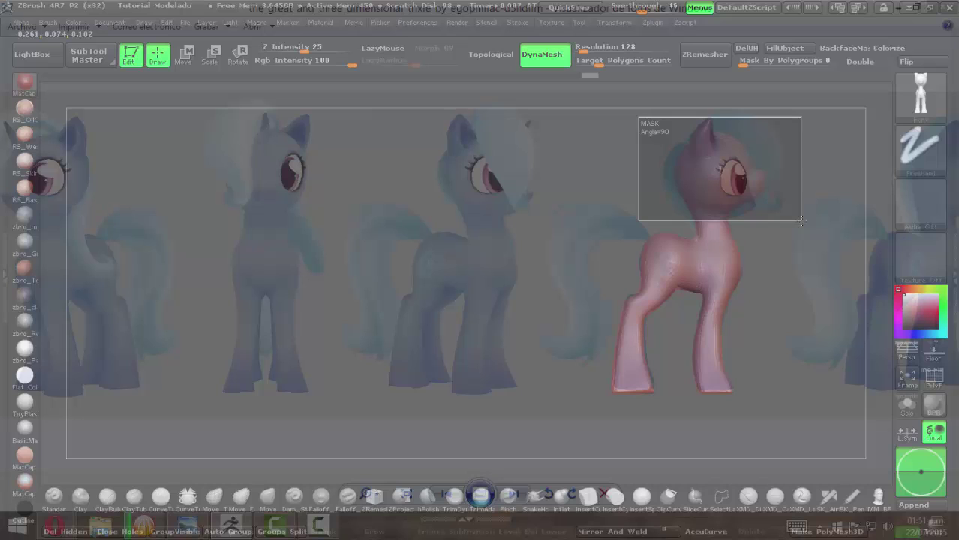
left_click_drag(798, 220, 798, 221, "ctrl")
left_click_drag(810, 179, 660, 94, "ctrl")
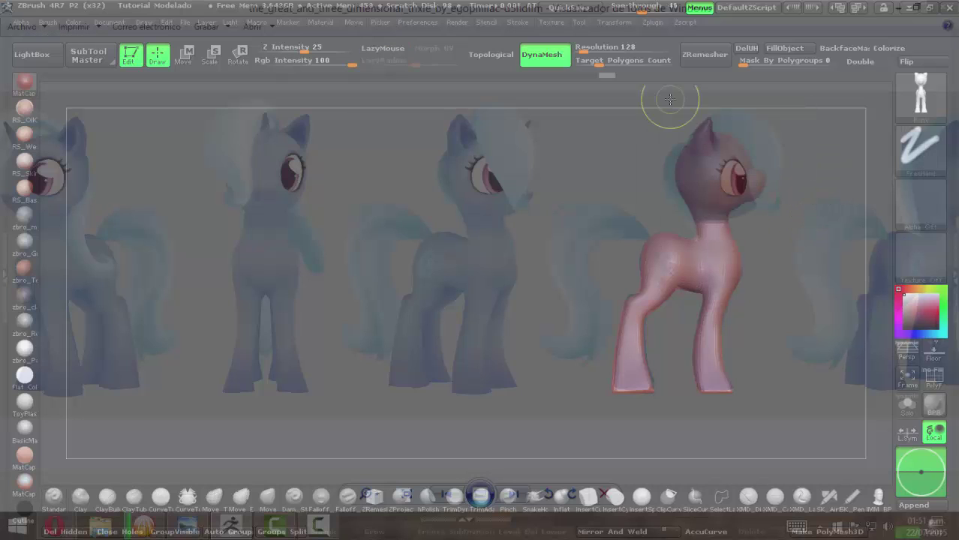
left_click_drag(798, 210, 654, 107, "ctrl")
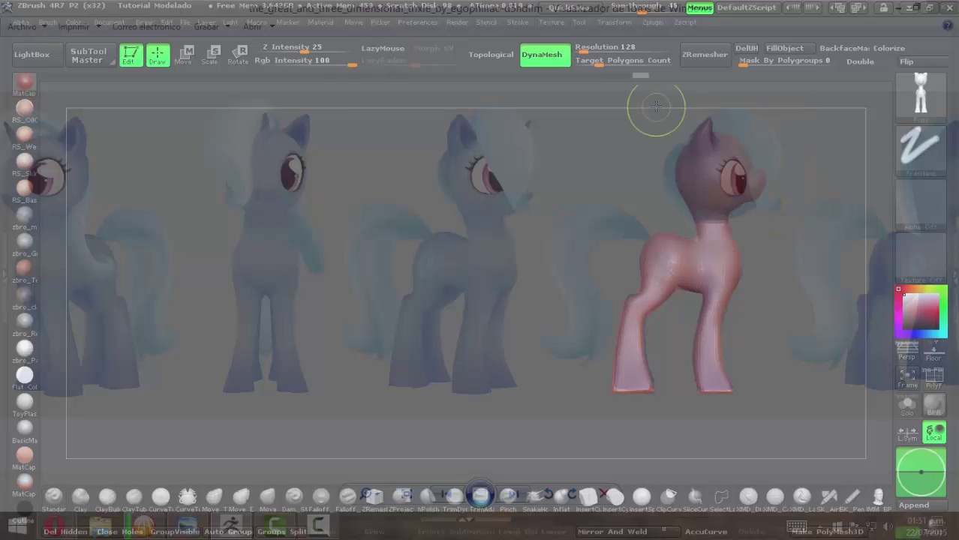
left_click_drag(760, 222, 656, 127, "ctrl")
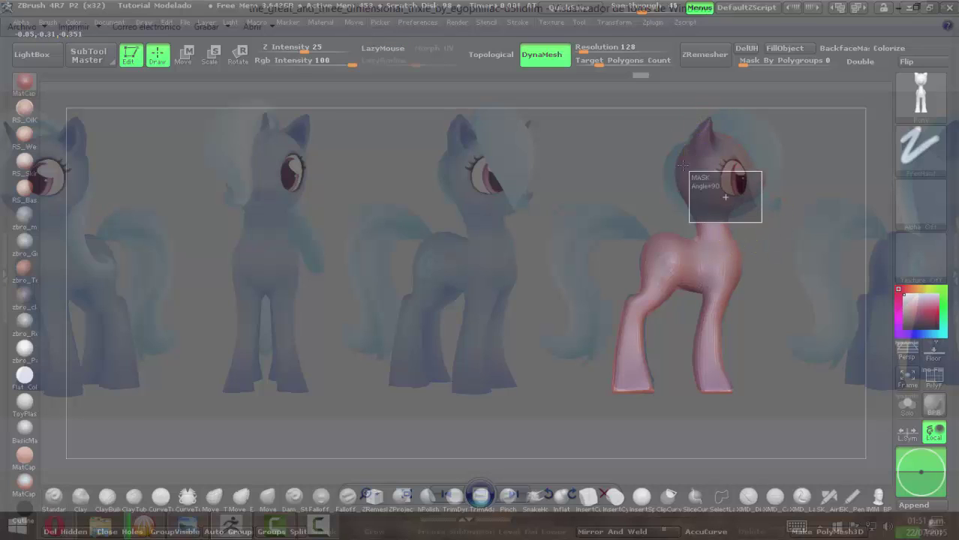
left_click_drag(760, 218, 674, 193, "ctrl")
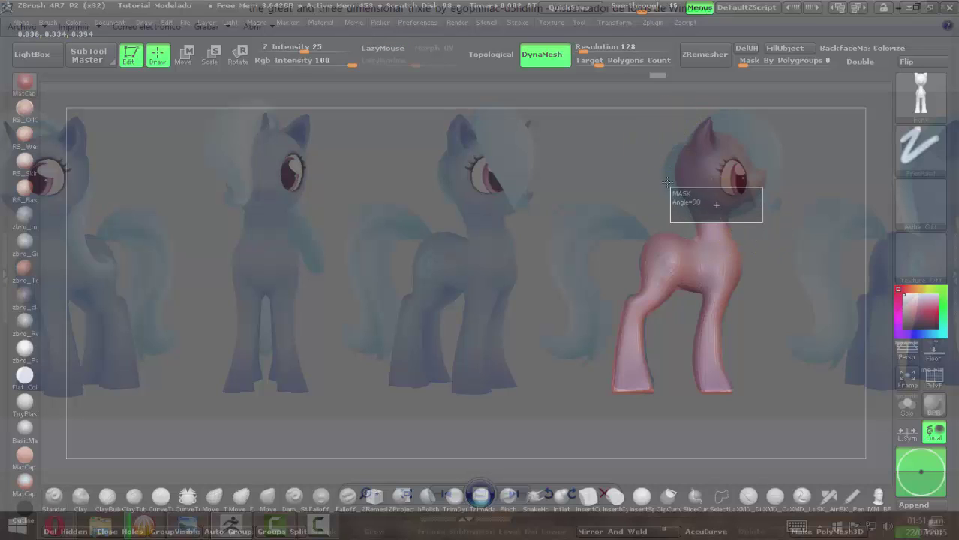
left_click_drag(756, 230, 678, 183, "ctrl")
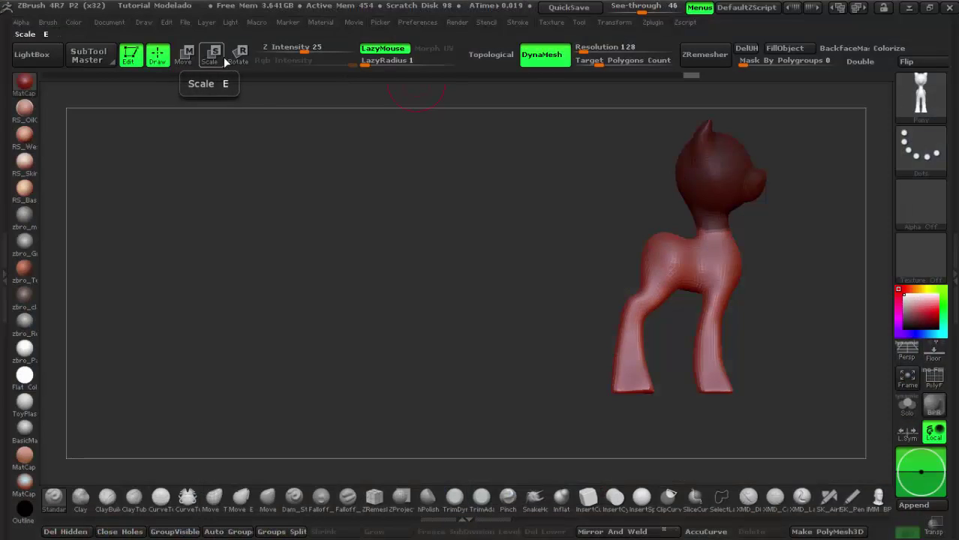
- Set a Rotate action line down the head, invert the mask, and undo a trial head tilt
left_click(231, 57)
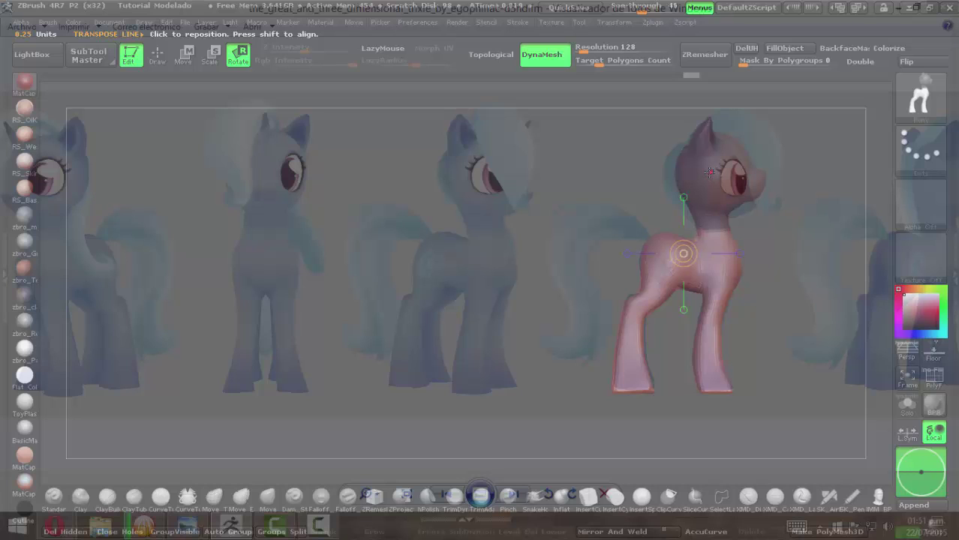
left_click_drag(709, 173, 793, 277)
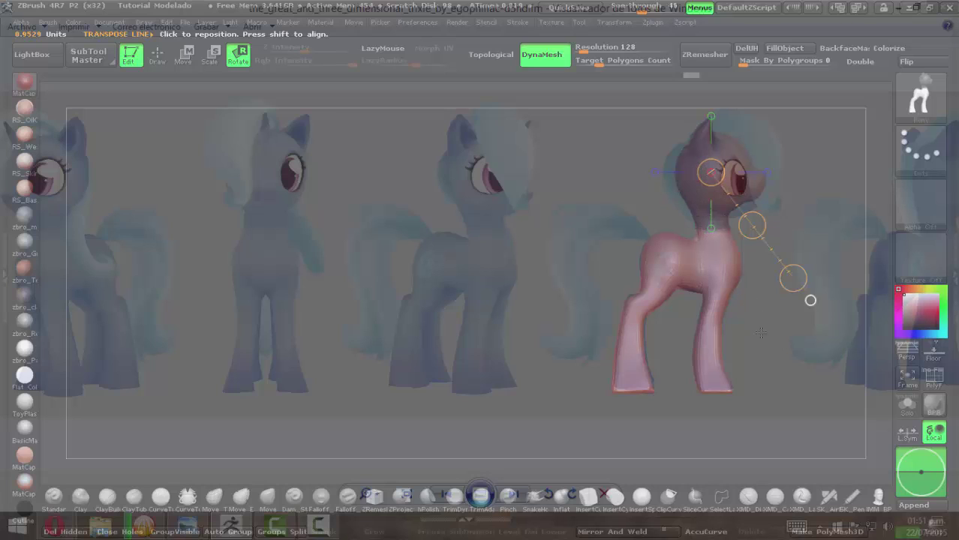
key("s")
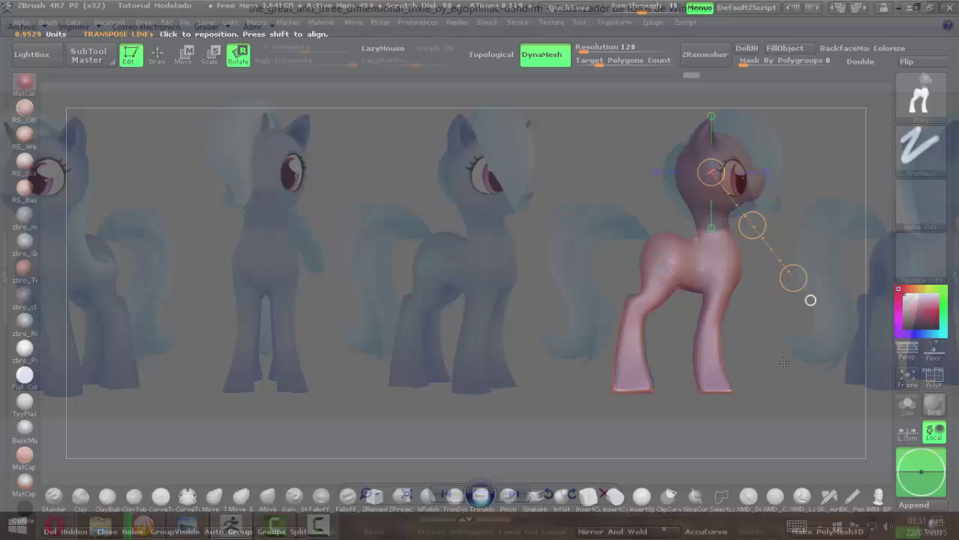
left_click(783, 363, "ctrl")
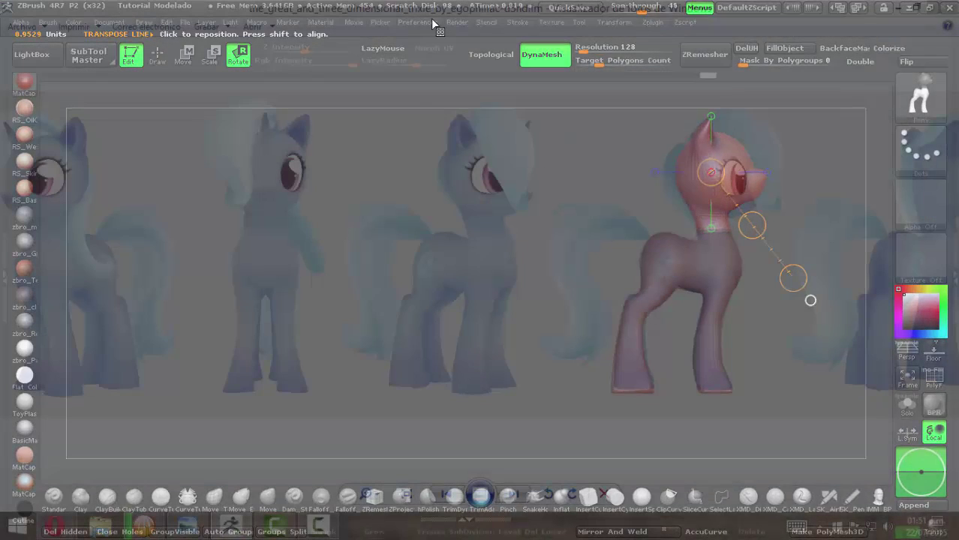
left_click(432, 10)
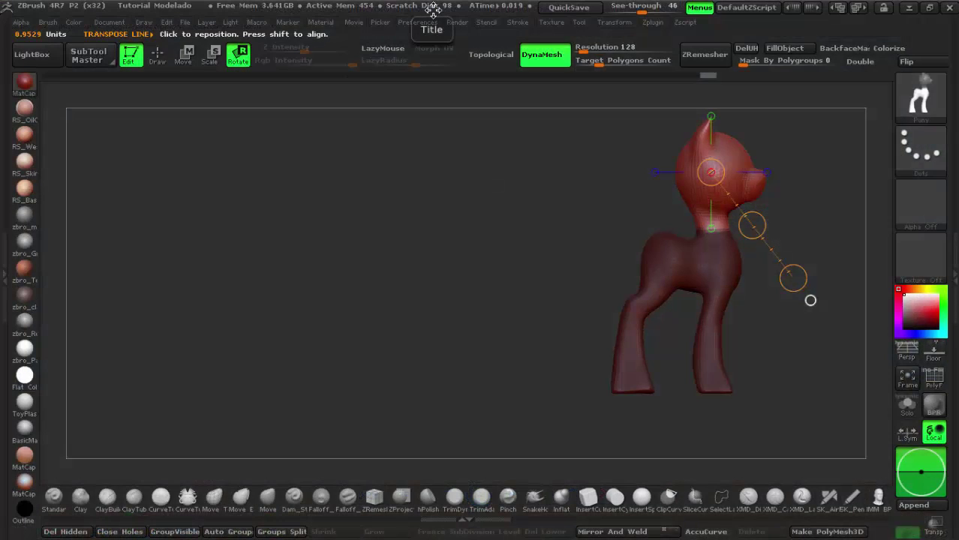
key("alt+Tab")
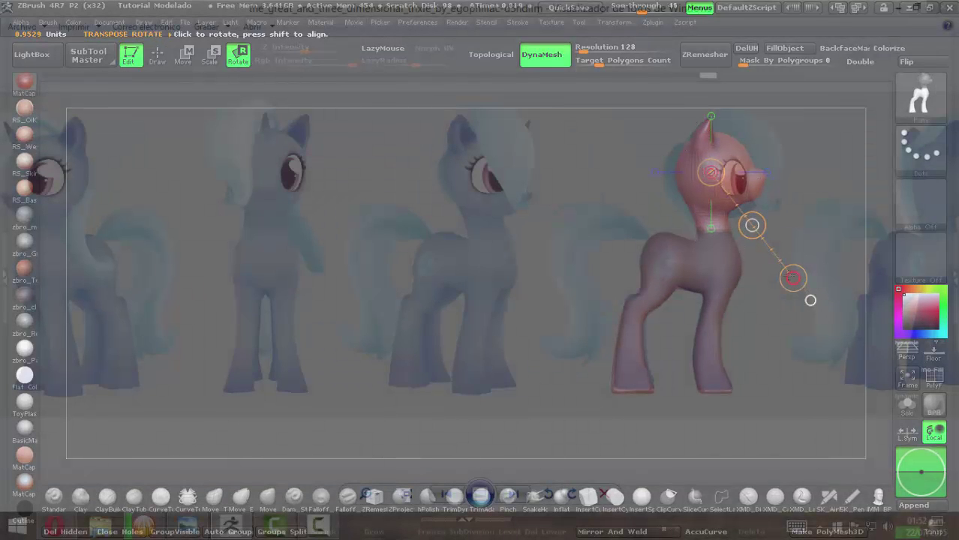
left_click_drag(792, 277, 750, 295)
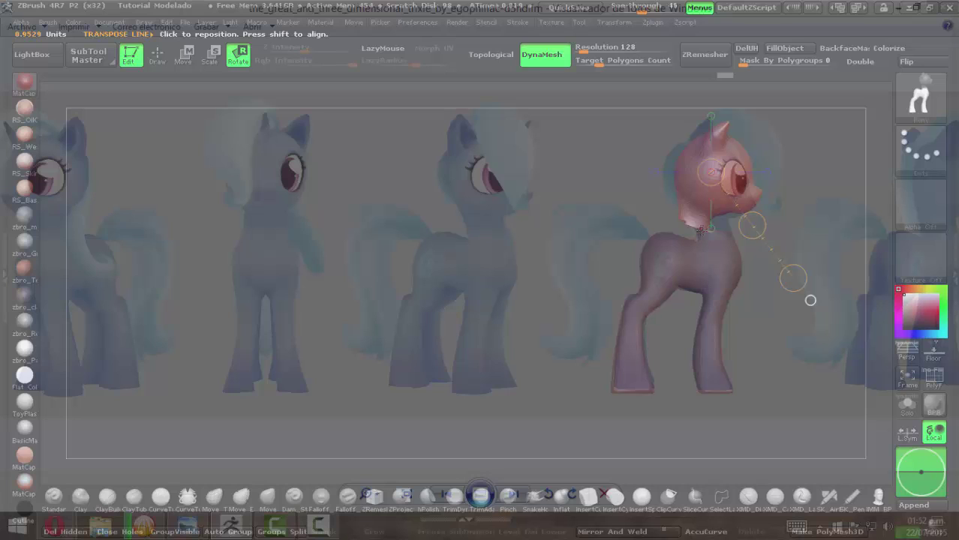
key("ctrl+z")
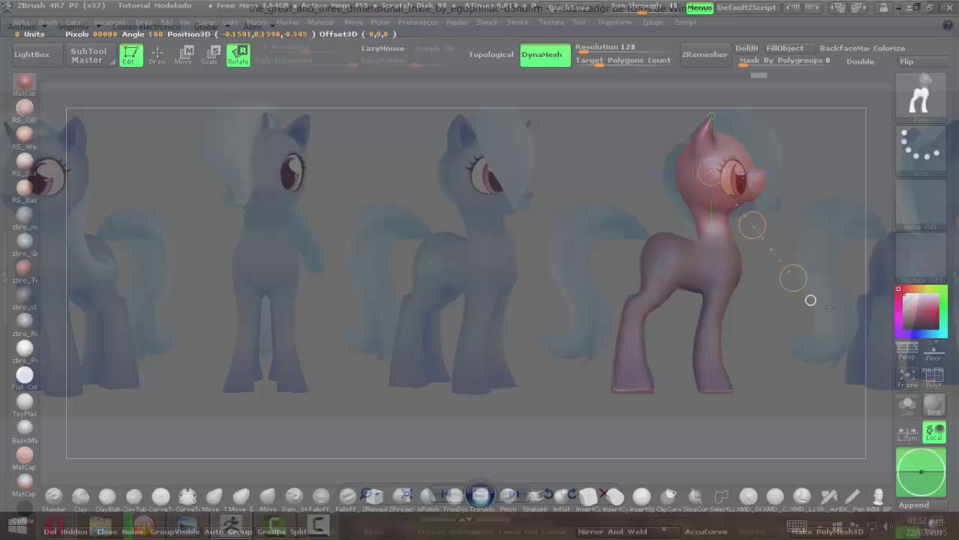
- Tilt the head and neck slightly, then nudge them left with Move
left_click(795, 278)
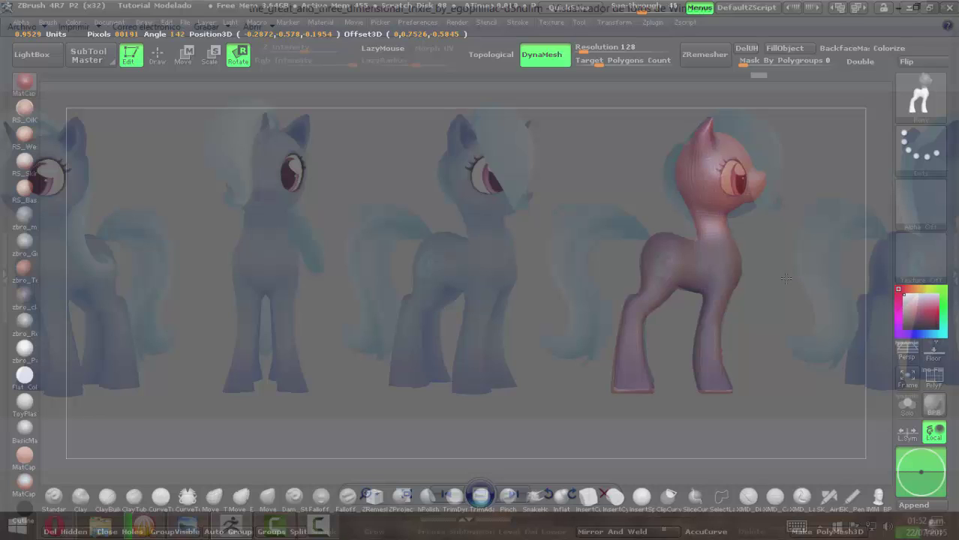
left_click_drag(786, 278, 766, 285)
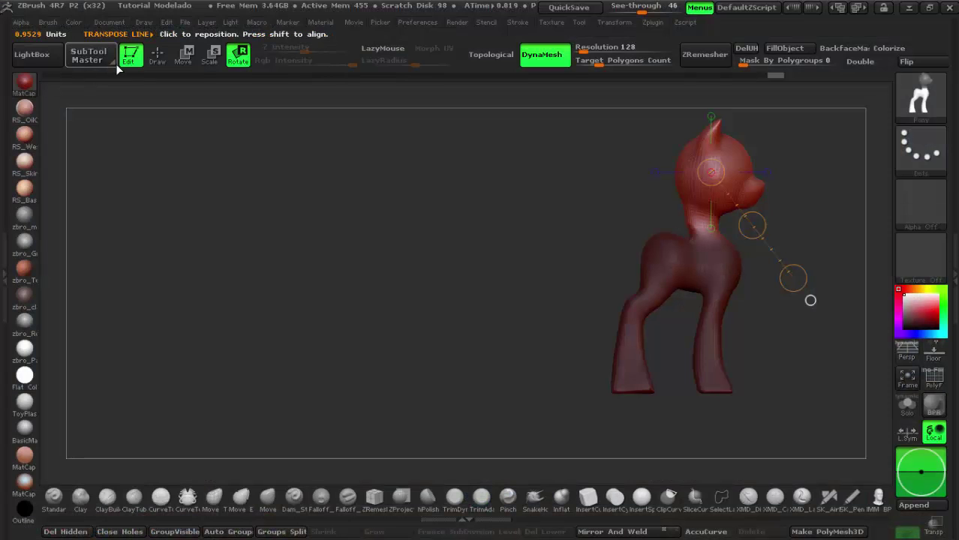
left_click(157, 55)
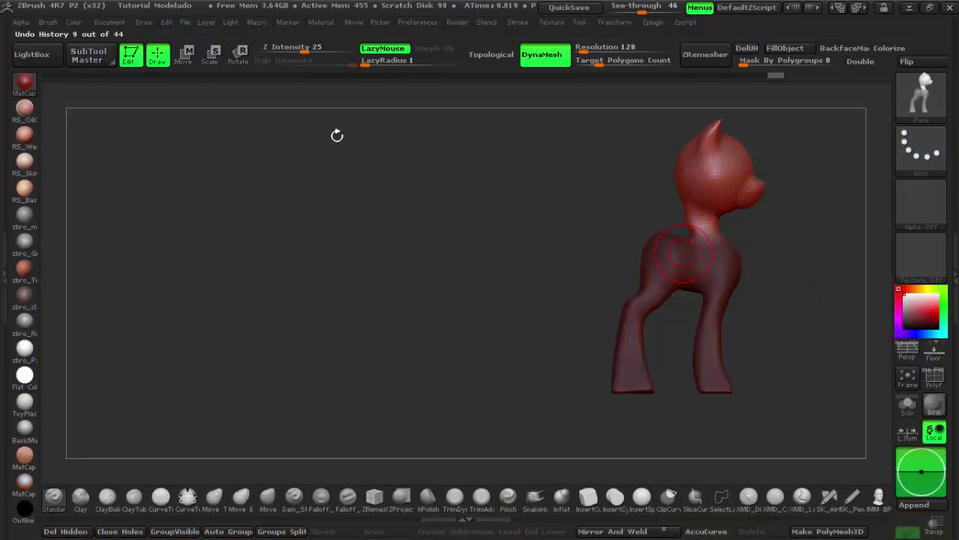
left_click(187, 54)
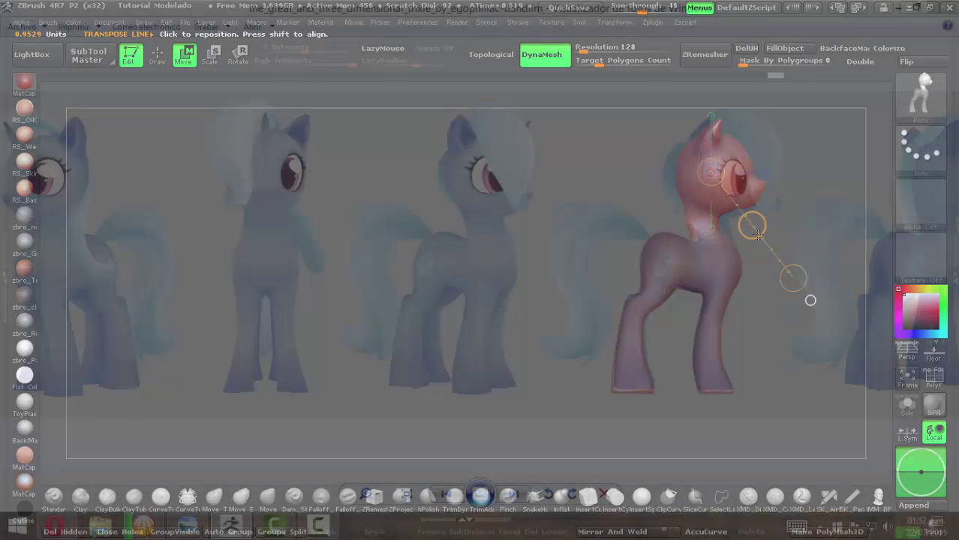
left_click_drag(752, 225, 747, 225)
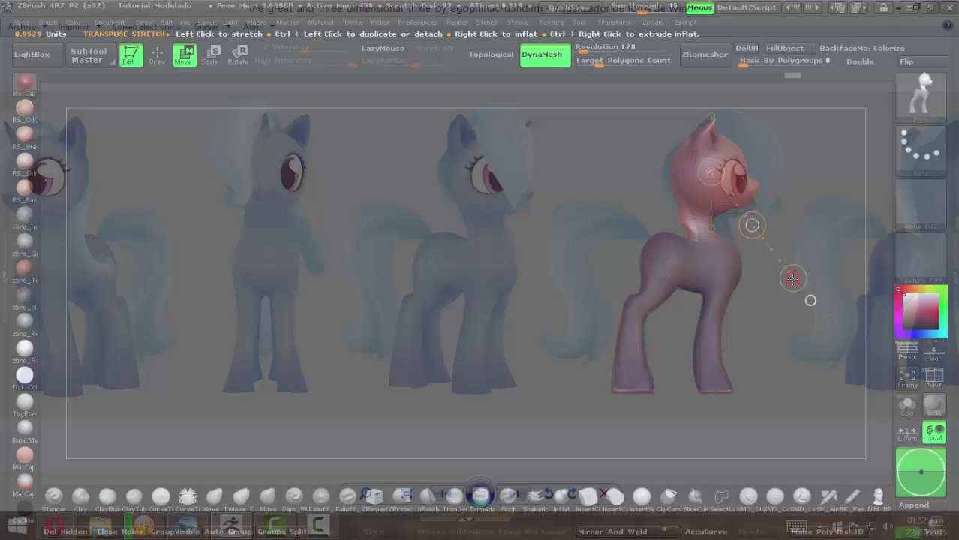
- Redraw the Transpose action line across the masked head
key("w")
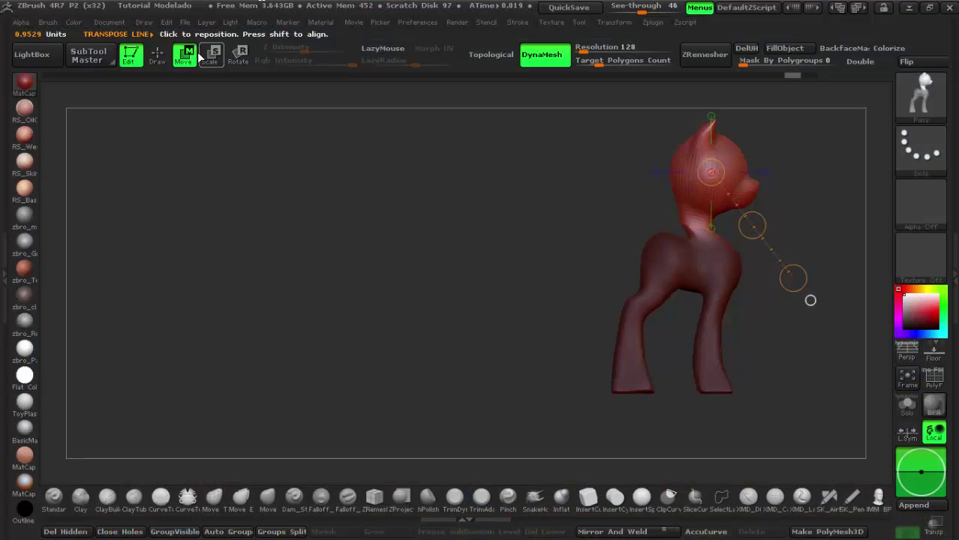
left_click(237, 55)
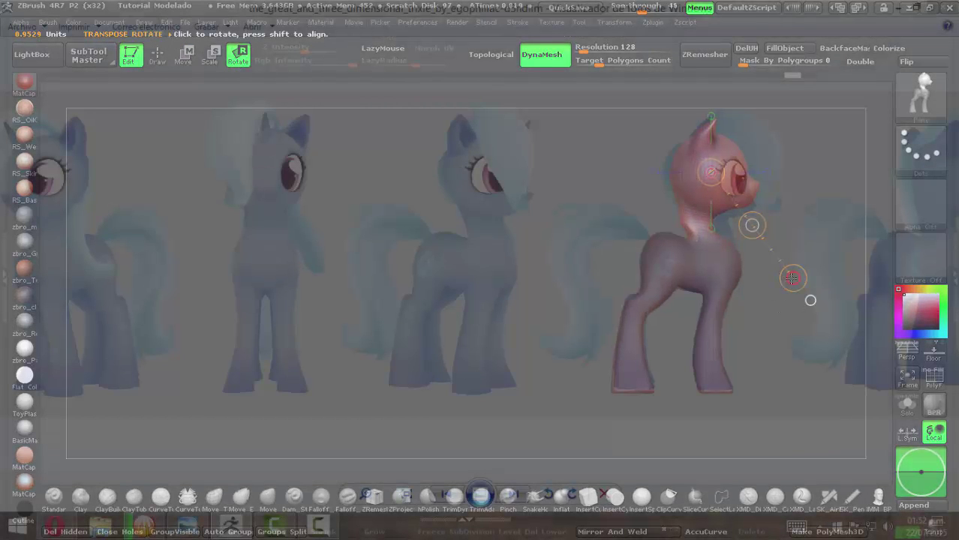
left_click(800, 279)
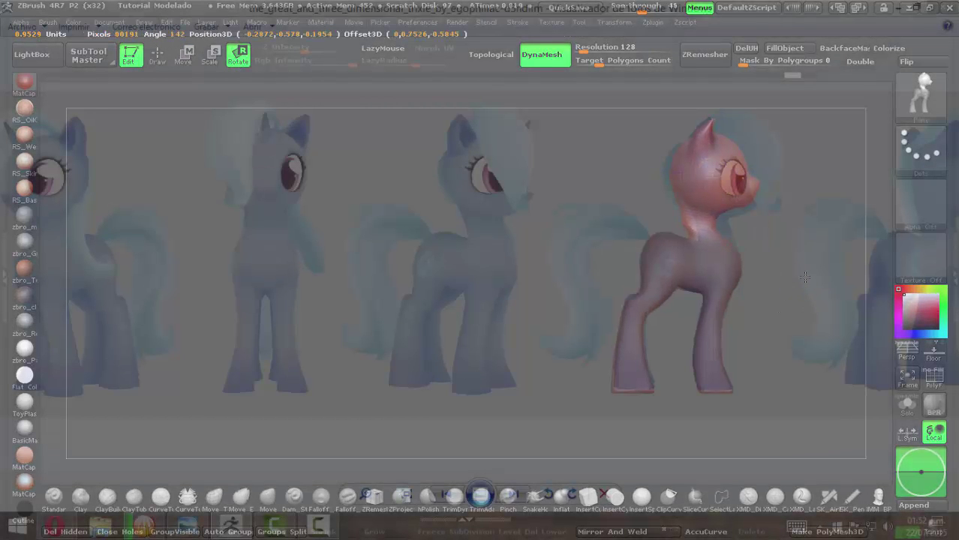
left_click_drag(710, 171, 793, 278)
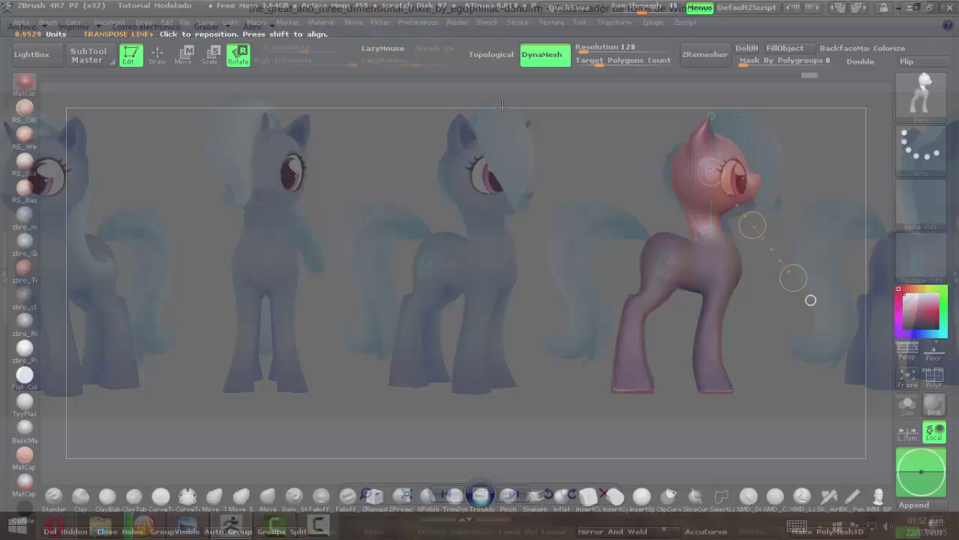
- Move the head and neck down, right, then back onto the body over the reference
left_click(187, 54)
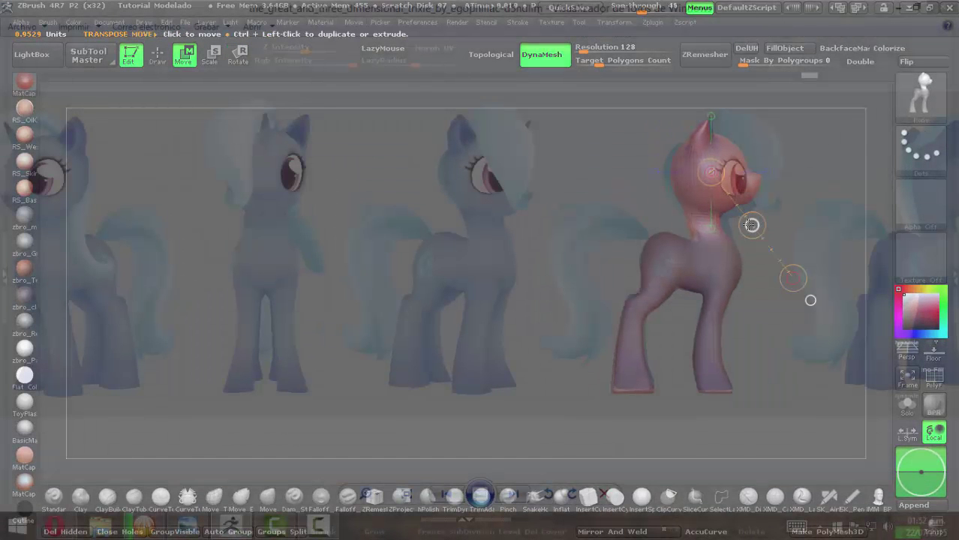
left_click_drag(752, 225, 750, 229)
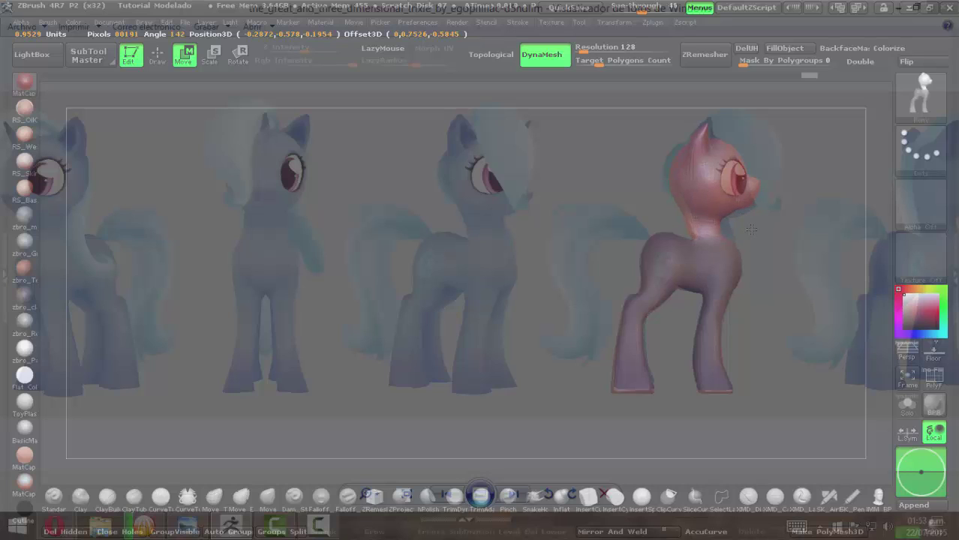
mouse_move(751, 229)
left_mouse_down()
mouse_move(771, 230)
mouse_move(760, 227)
left_mouse_up()
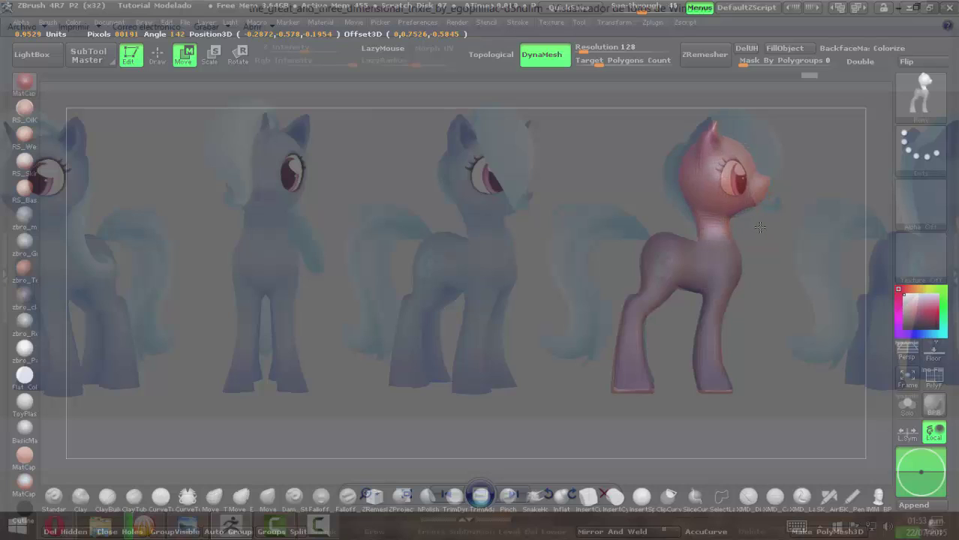
left_click_drag(760, 227, 785, 246)
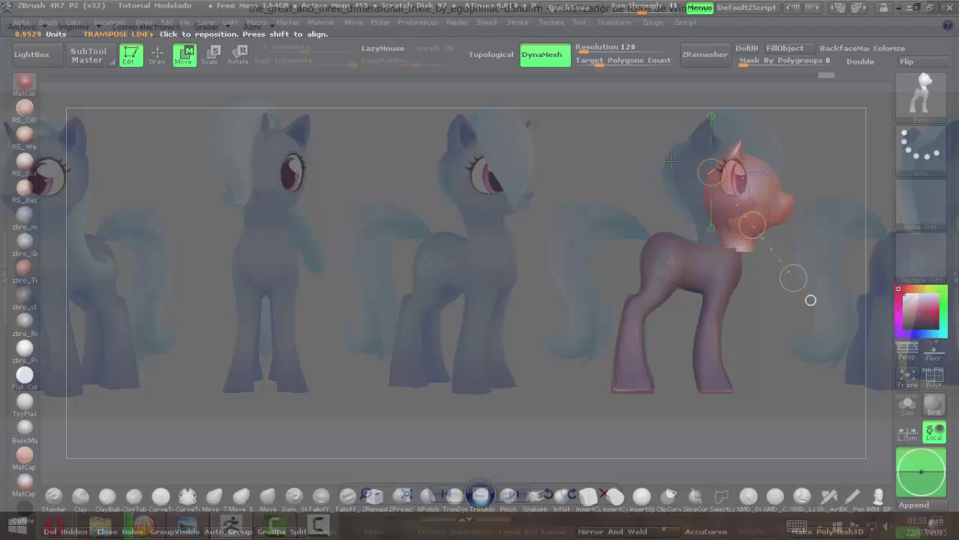
left_click_drag(751, 225, 721, 203)
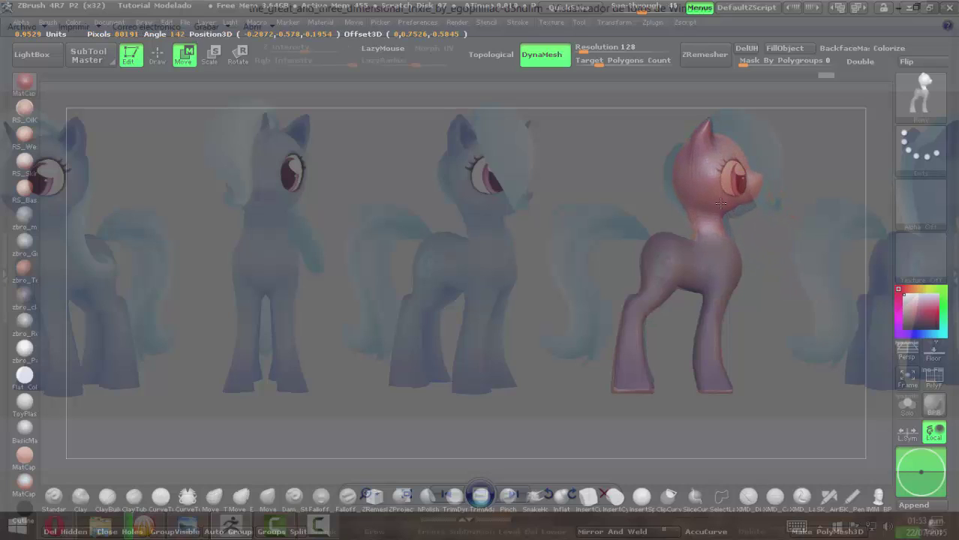
left_click_drag(720, 202, 749, 222)
left_click_drag(750, 224, 751, 224)
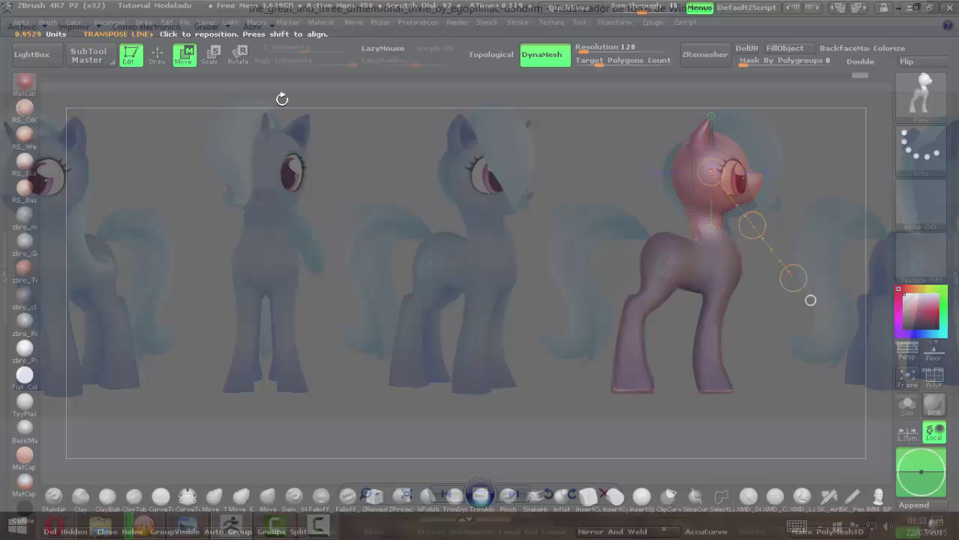
- Mask the pony's ear, head and neck from ear tip down to chest
left_click(157, 54)
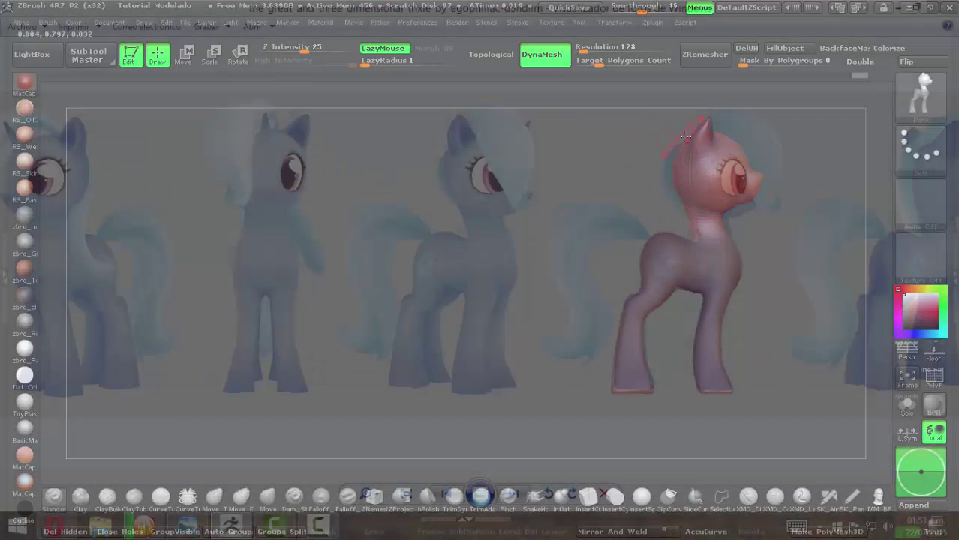
key("ctrl")
left_click_drag(701, 134, 690, 231, "ctrl")
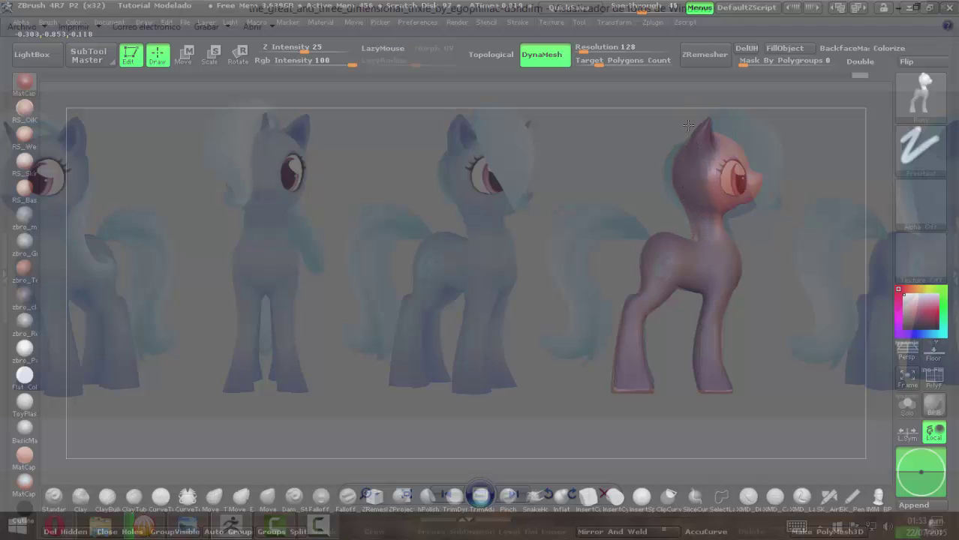
left_click_drag(688, 125, 706, 249, "ctrl")
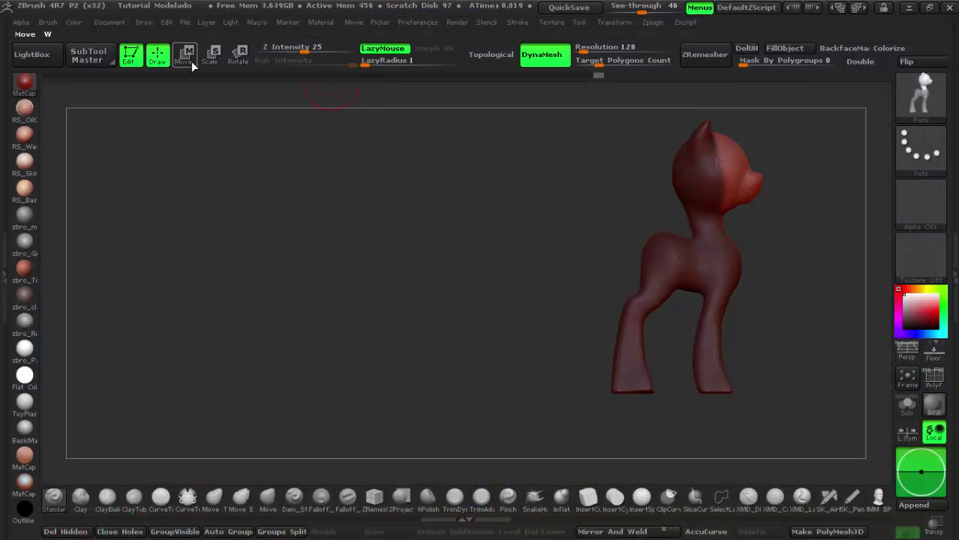
- Tilt the masked head slightly forward with Transpose, then nudge it into place
left_click(238, 54)
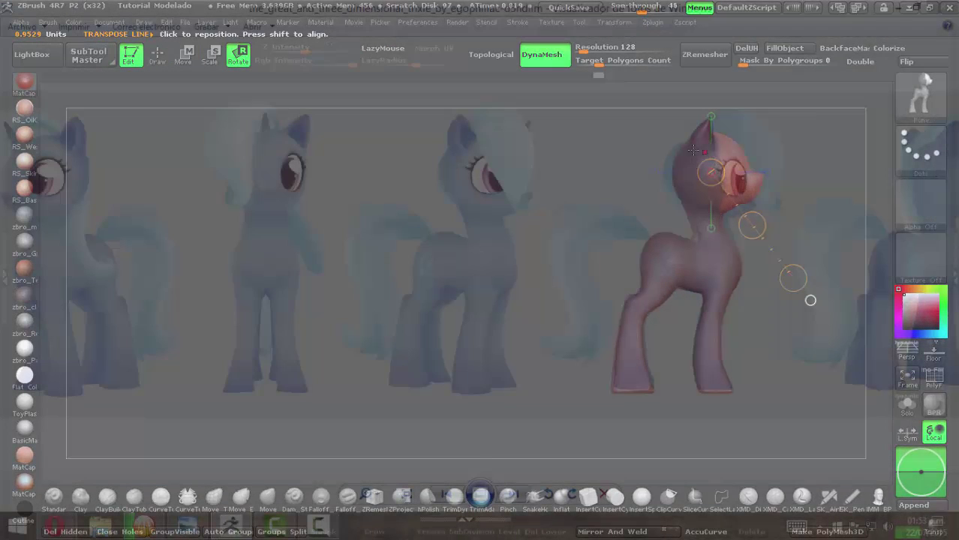
left_click_drag(793, 278, 817, 229)
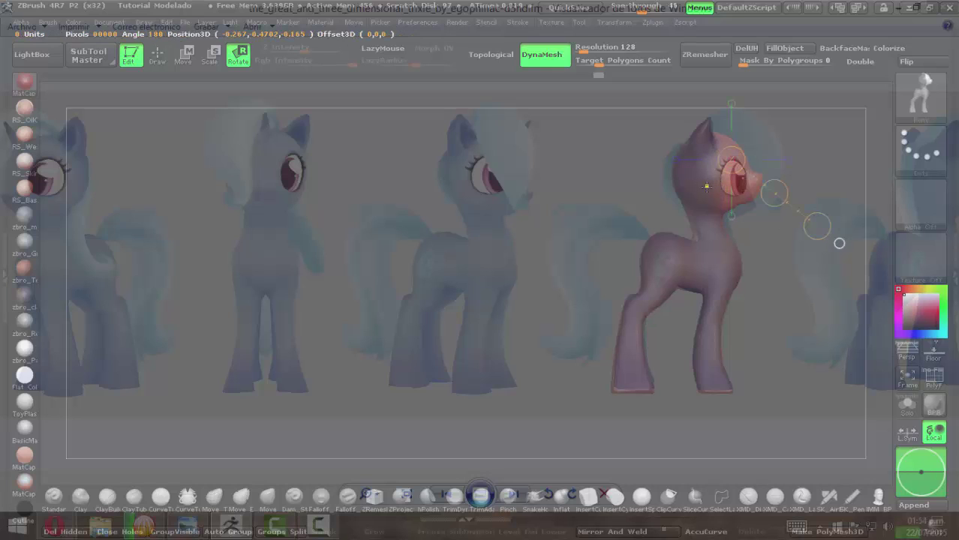
left_click(818, 228)
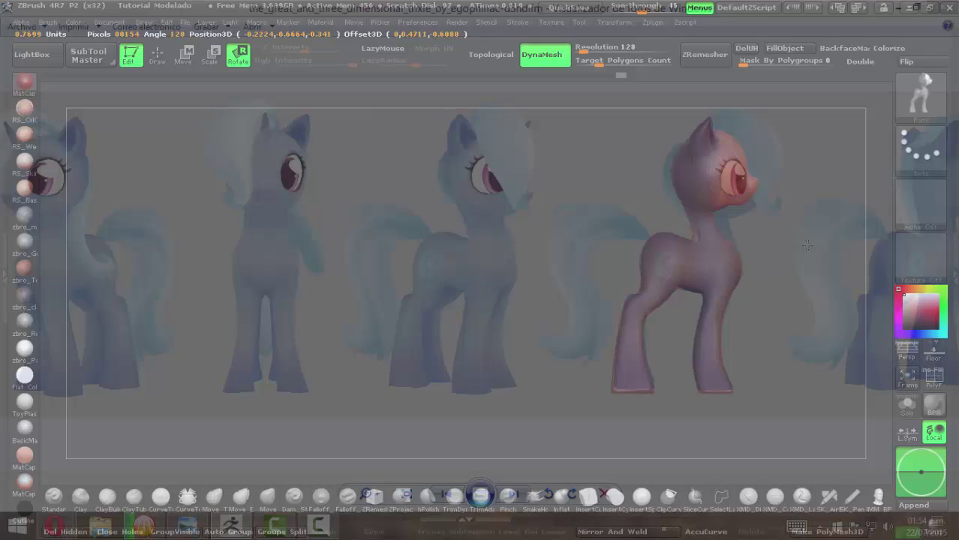
key("w")
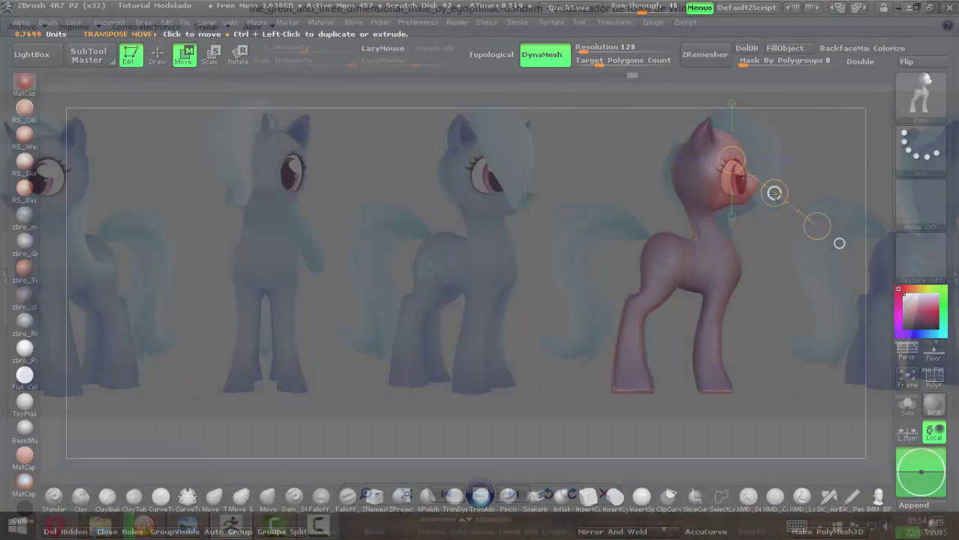
left_click_drag(773, 193, 770, 203)
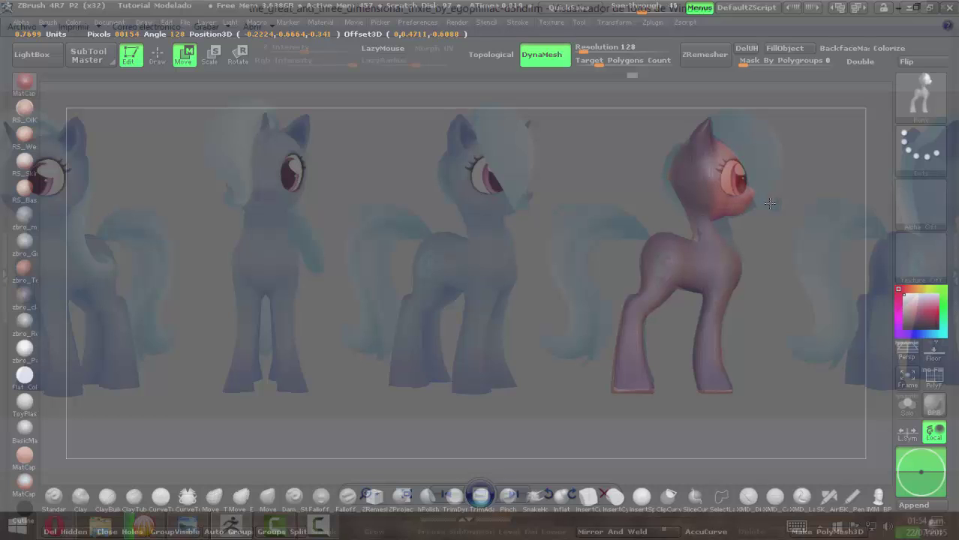
left_click_drag(769, 201, 838, 243)
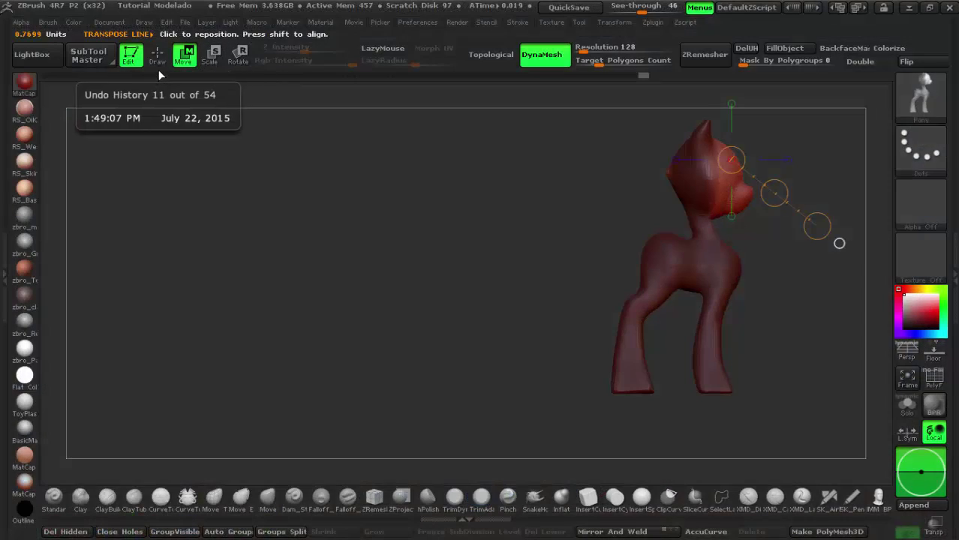
left_click(157, 56)
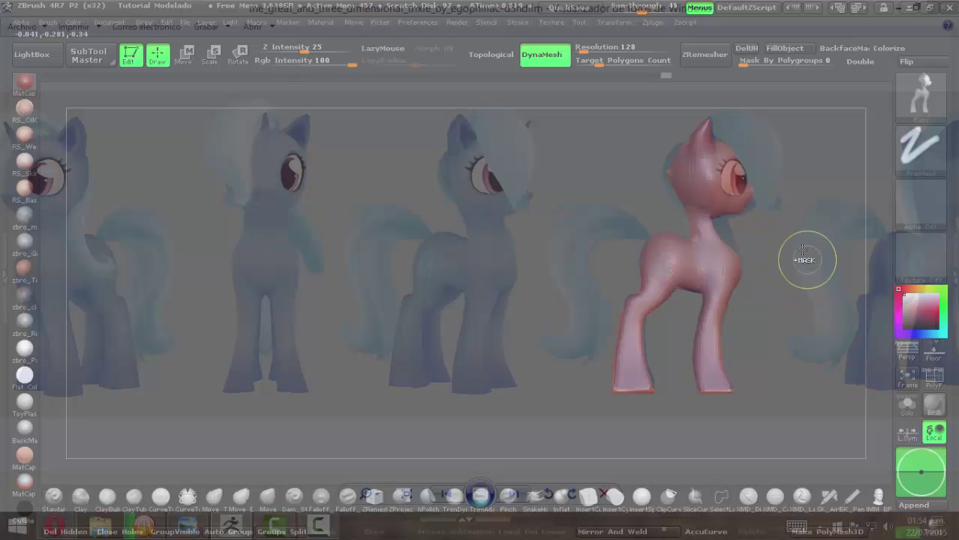
- Restore the Dots stroke with LazyMouse and turn the pony to compare with the reference
left_click(801, 293)
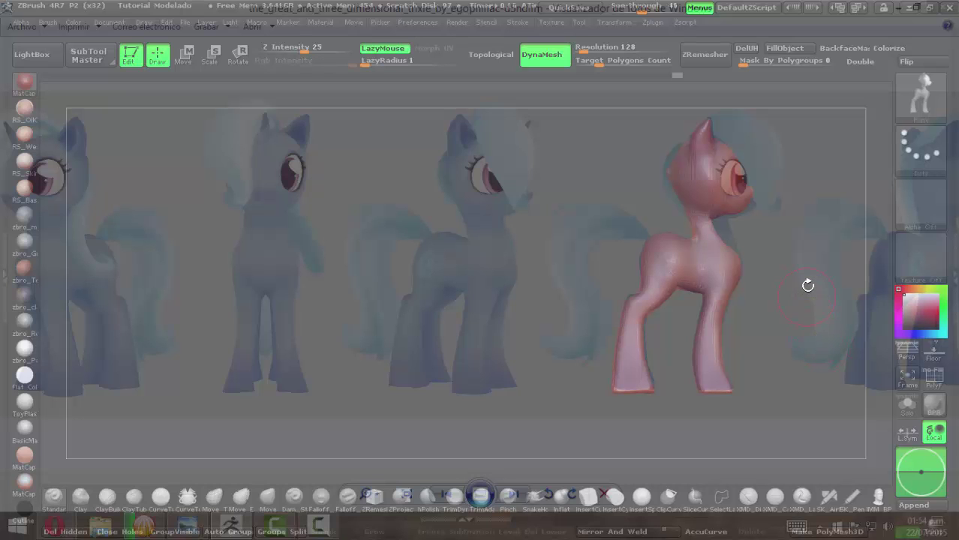
left_click_drag(631, 139, 805, 235)
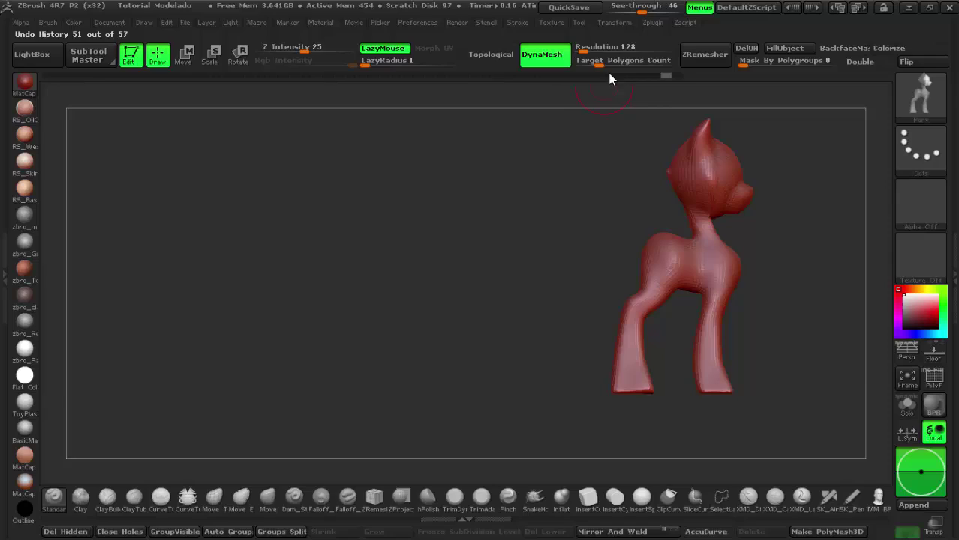
left_click_drag(609, 75, 667, 167)
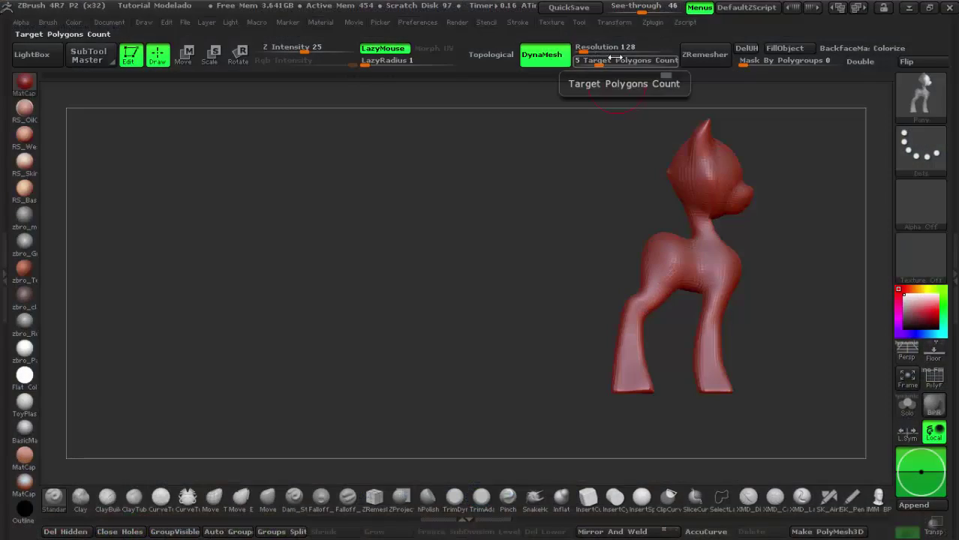
- Turn DynaMesh off for the pony and switch brushes with the B-S-T shortcut
left_click(543, 55)
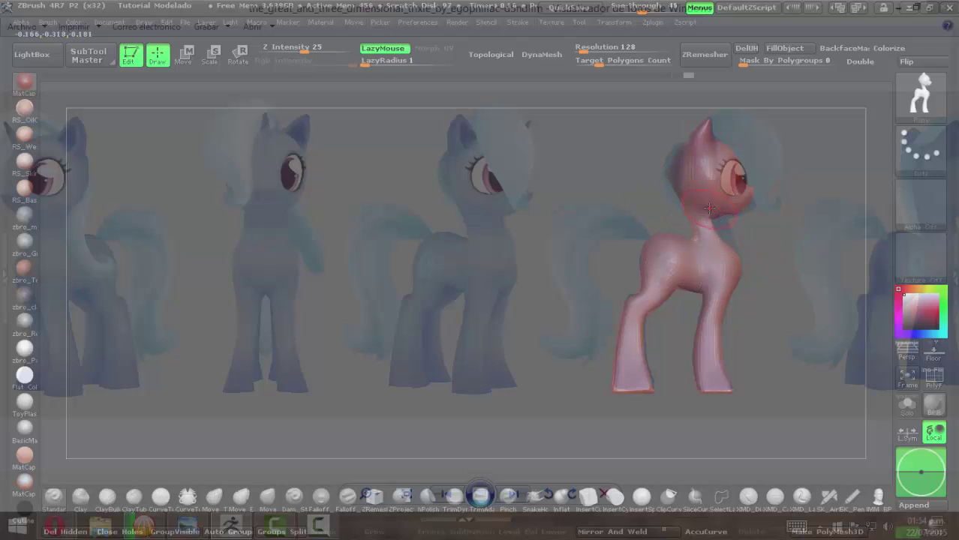
key("b")
key("s")
key("t")
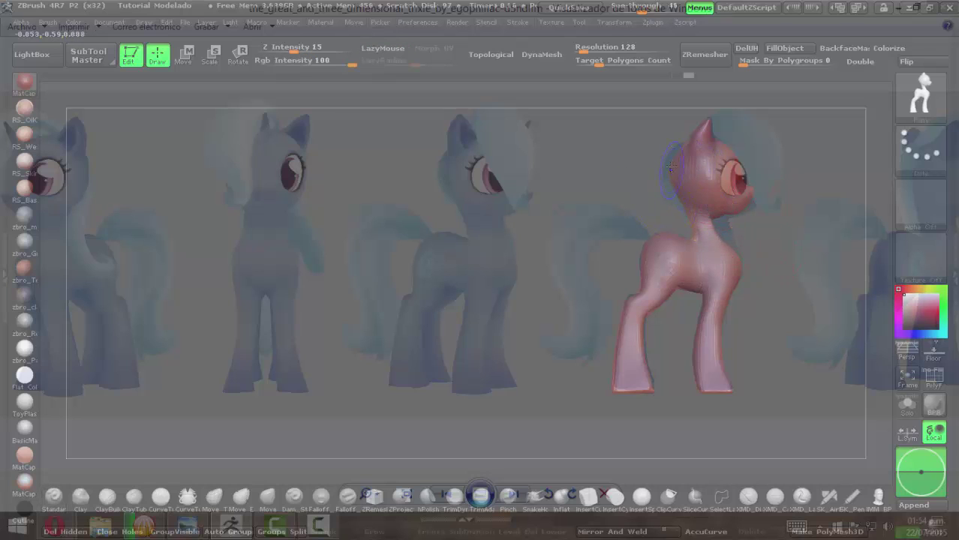
left_click_drag(677, 155, 718, 139, "shift")
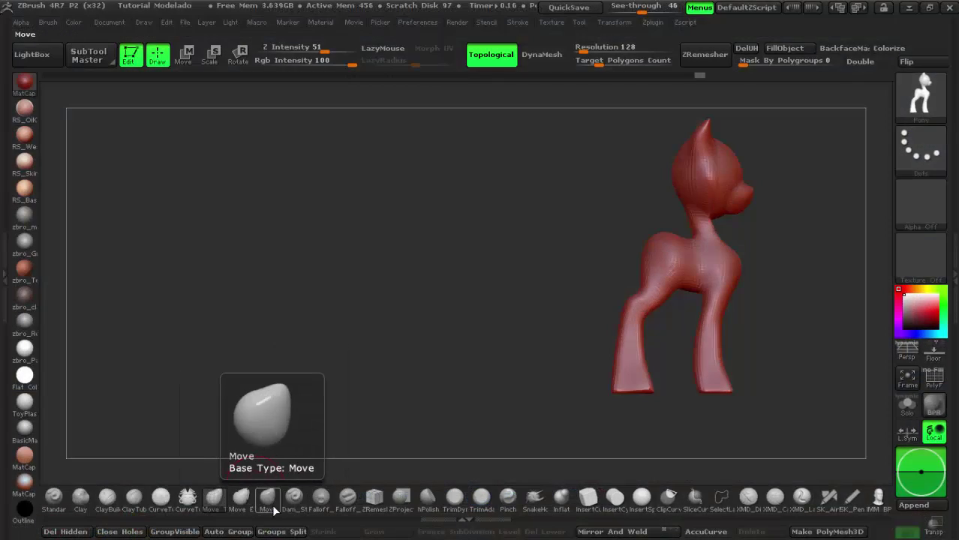
- With the Move brush set to Topological, push the hind legs and body to match the reference
left_click(273, 511)
key("space")
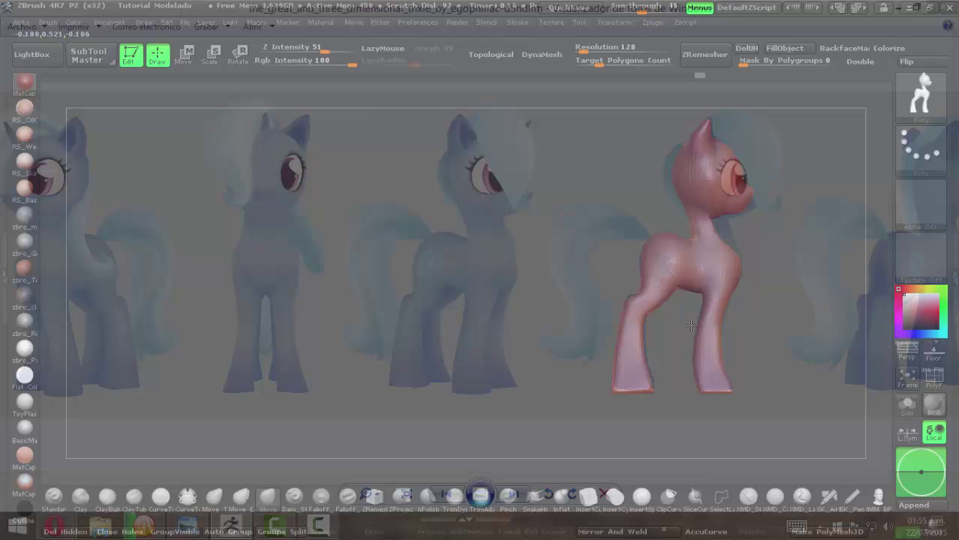
left_click_drag(690, 325, 678, 320)
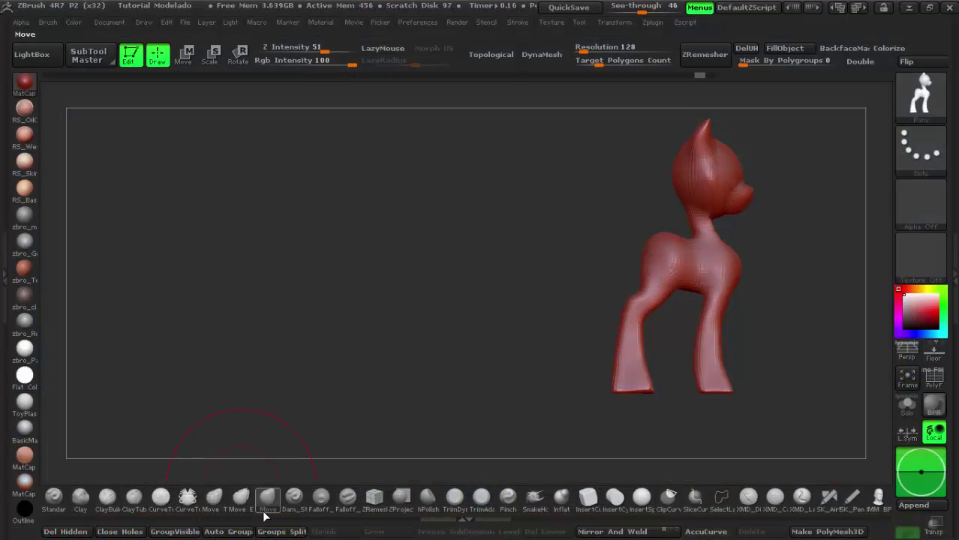
left_click(241, 499)
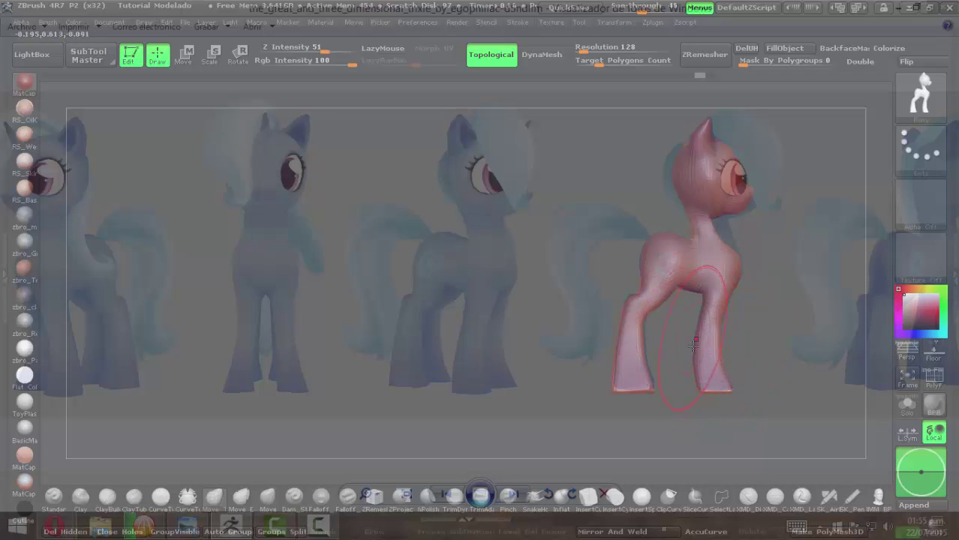
left_click_drag(694, 346, 679, 349)
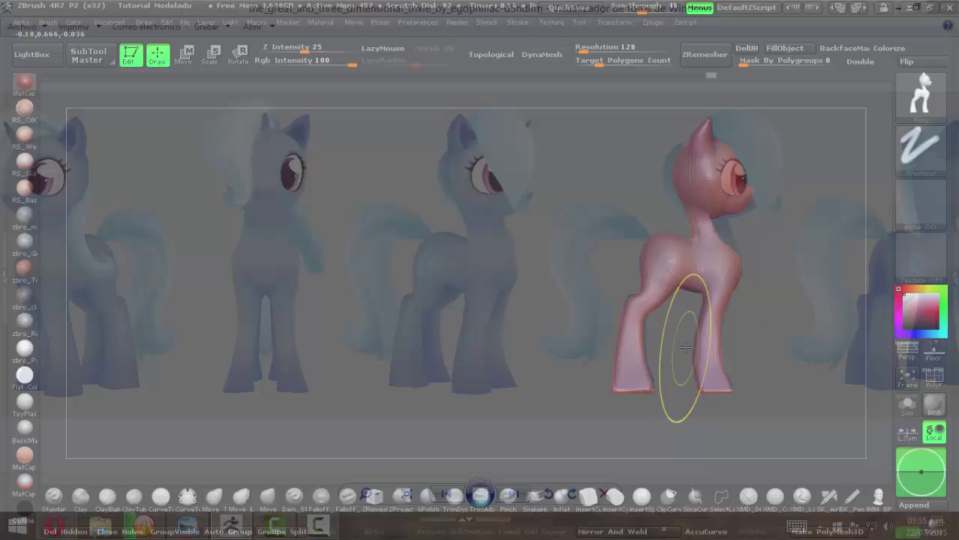
left_click_drag(630, 326, 692, 337)
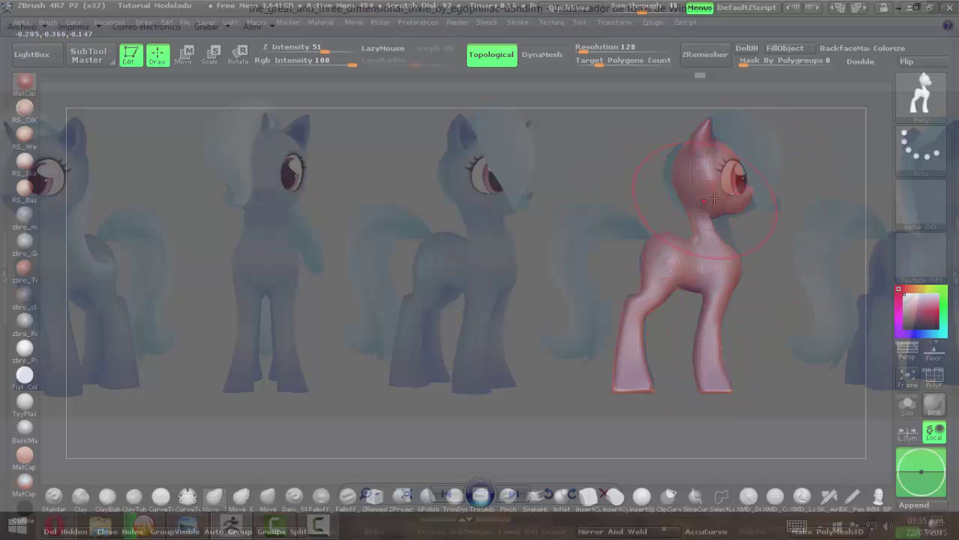
- Shrink the brush, smooth the eye, muzzle and neck, and push the neck near the chin
key("space")
left_click_drag(758, 188, 717, 188)
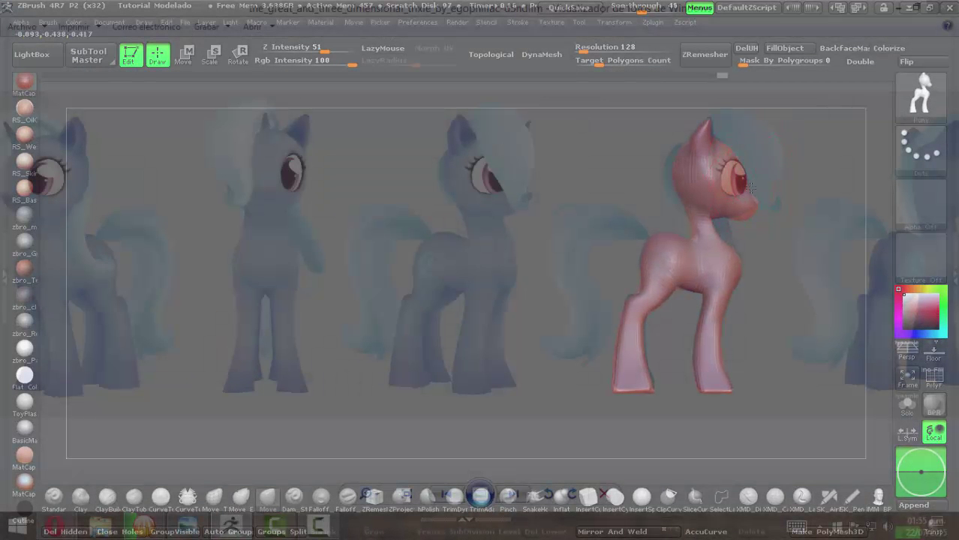
left_click_drag(750, 188, 735, 159, "shift")
left_click_drag(736, 218, 757, 214, "shift")
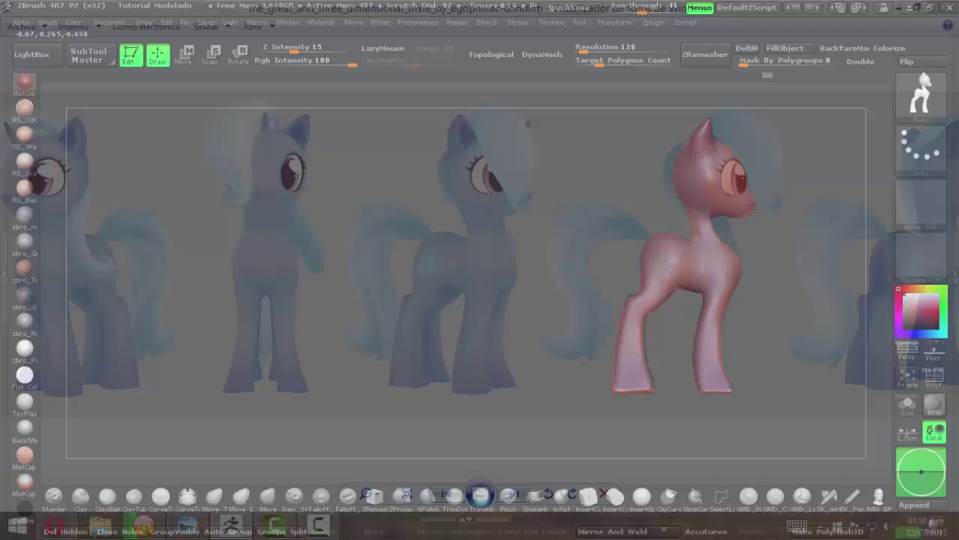
mouse_move(755, 214)
left_mouse_down("shift")
mouse_move(744, 214)
mouse_move(760, 213)
left_mouse_up("shift")
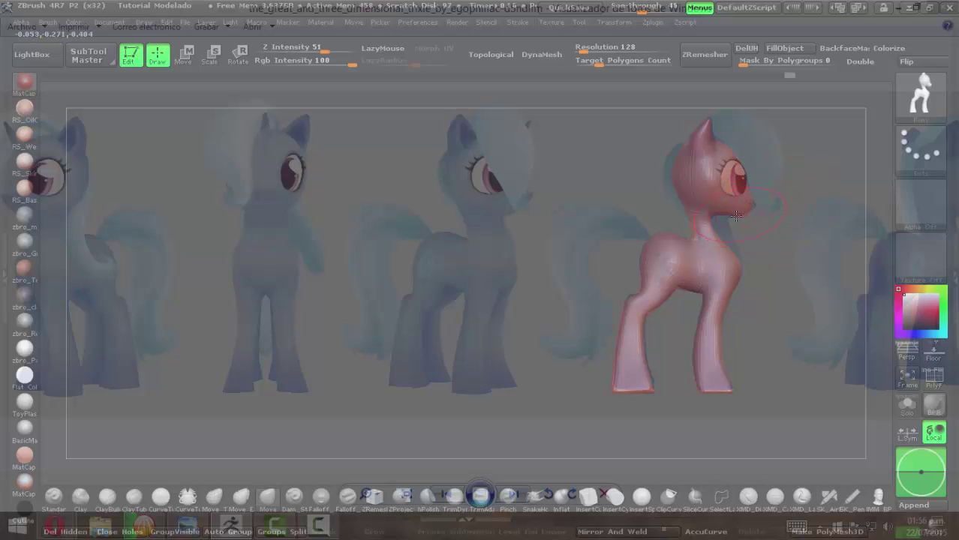
key("shift")
left_click_drag(734, 220, 750, 217, "shift")
key("space")
left_click_drag(755, 212, 732, 230)
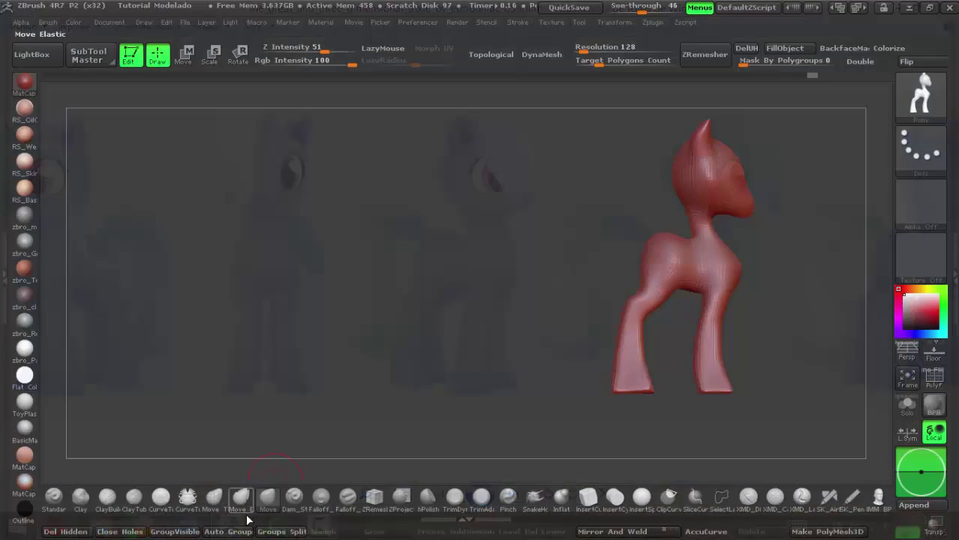
- Undo the last leg edit and raise See-through to 43 to reveal the reference ponies
key("space")
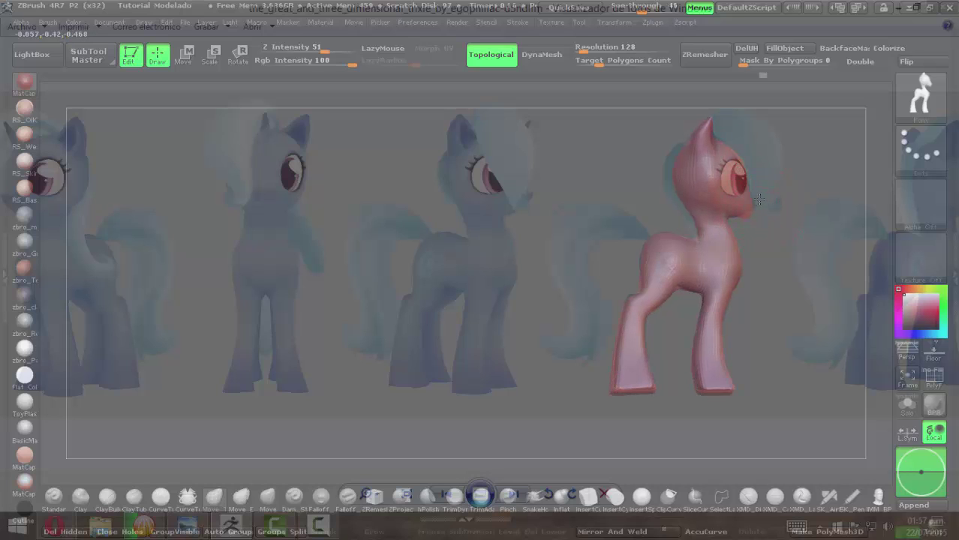
key("ctrl+z")
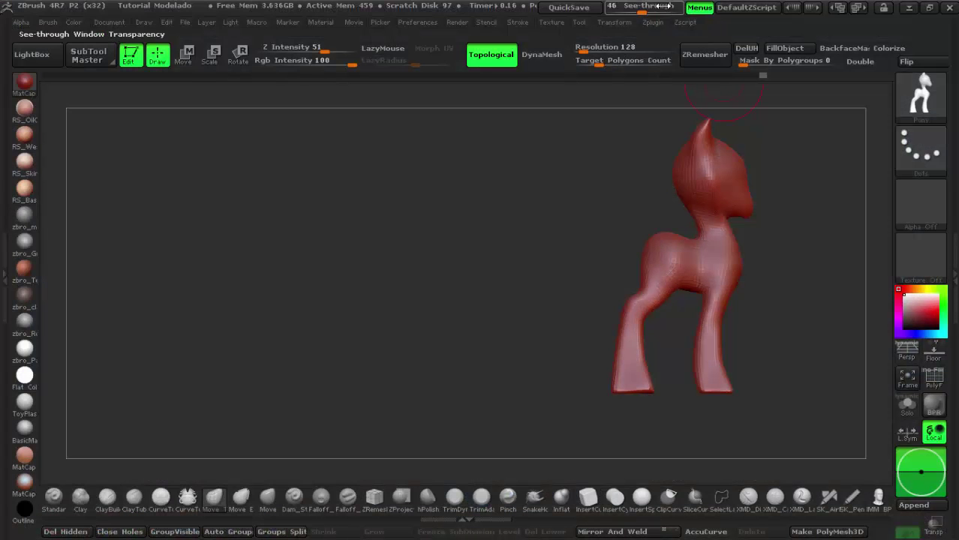
left_click_drag(665, 6, 622, 9)
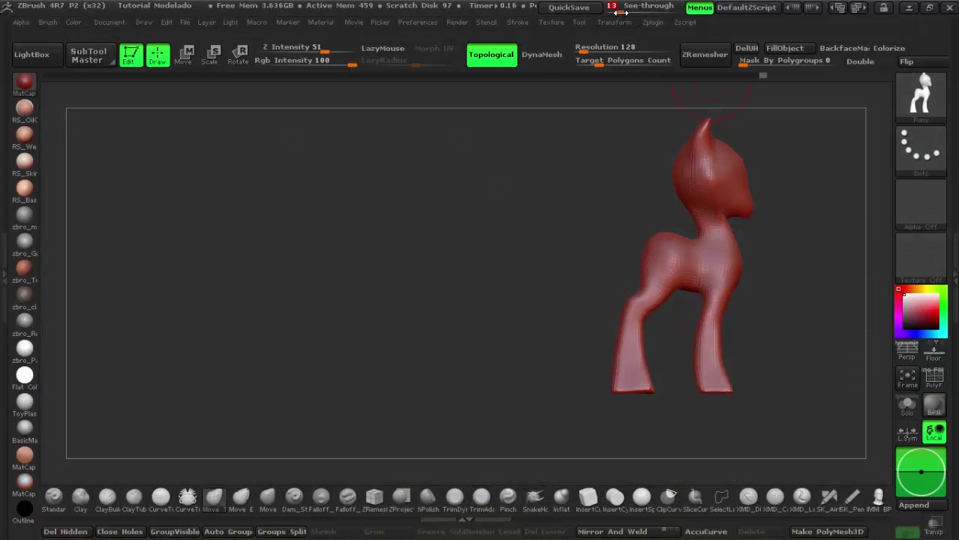
left_click(634, 9)
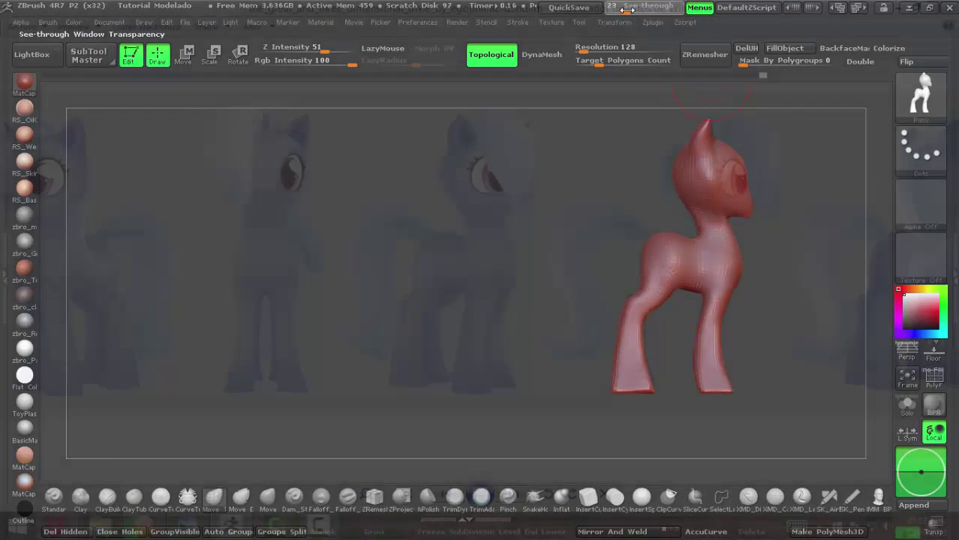
left_click_drag(634, 10, 641, 11)
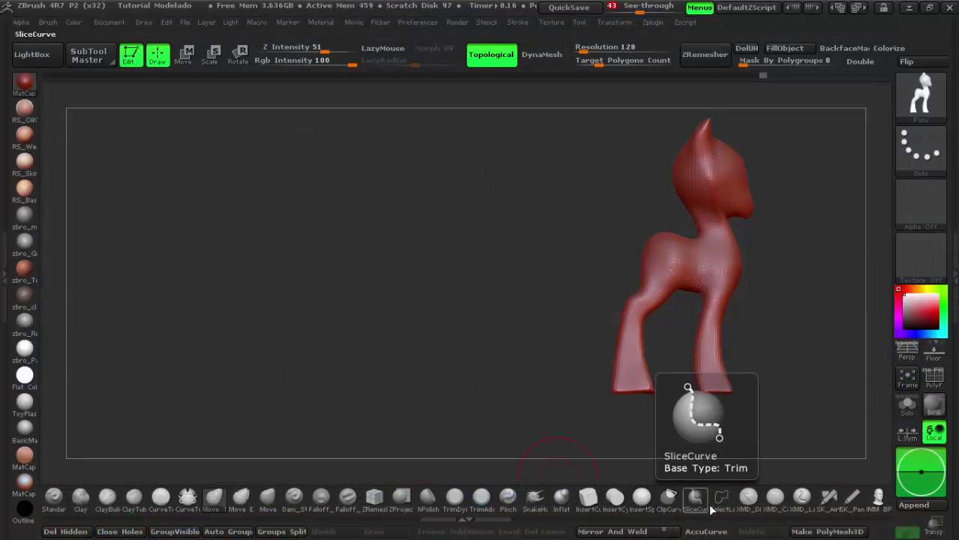
- Select ClipCurve, dismiss its note, draw a clip curve near the muzzle, then rotate to check
left_click(668, 504)
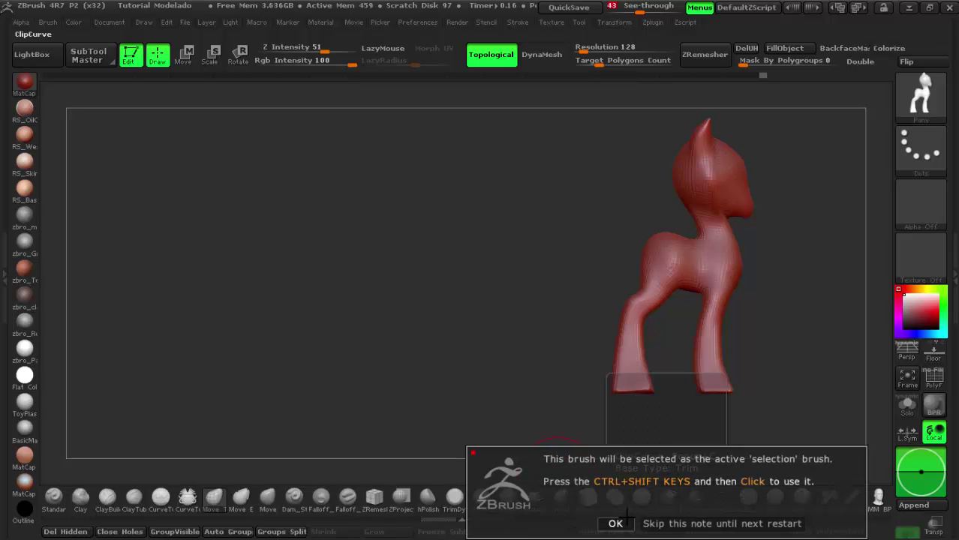
left_click(614, 523)
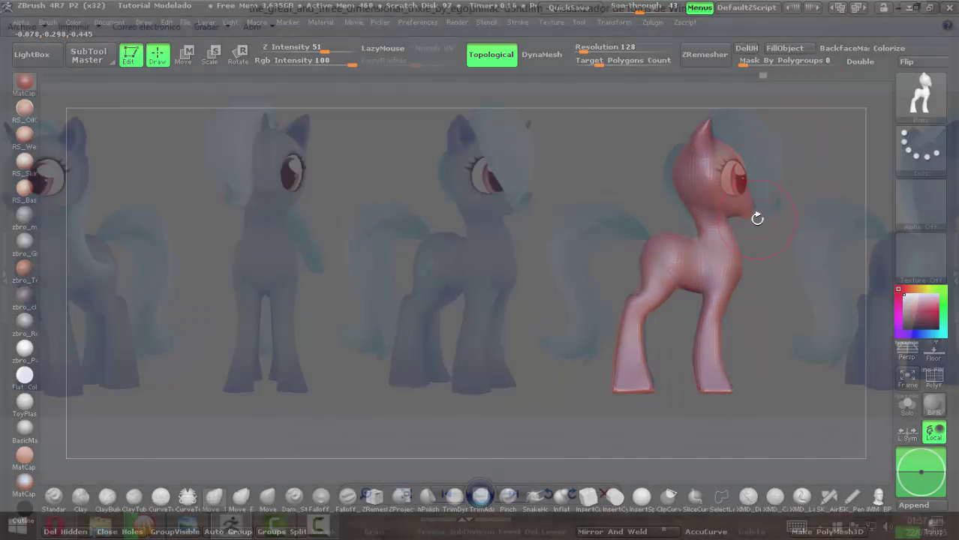
key("ctrl+shift")
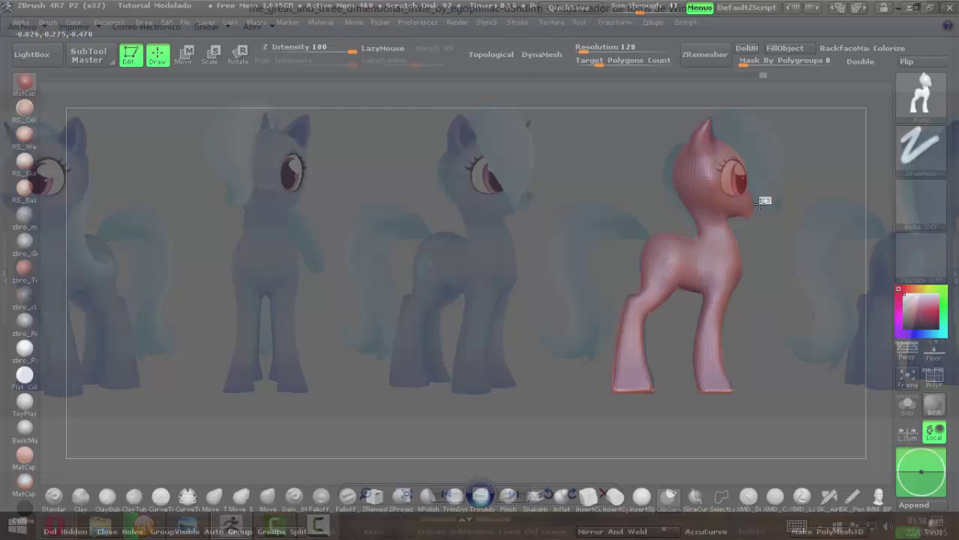
key("ctrl+shift")
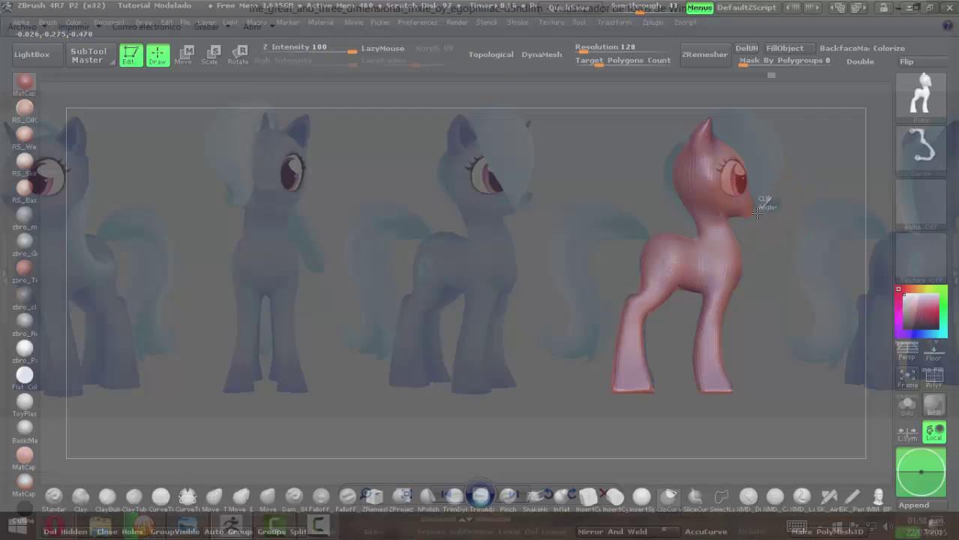
left_click_drag(758, 214, 750, 215, "ctrl+shift")
left_click_drag(774, 278, 773, 277, "ctrl+shift")
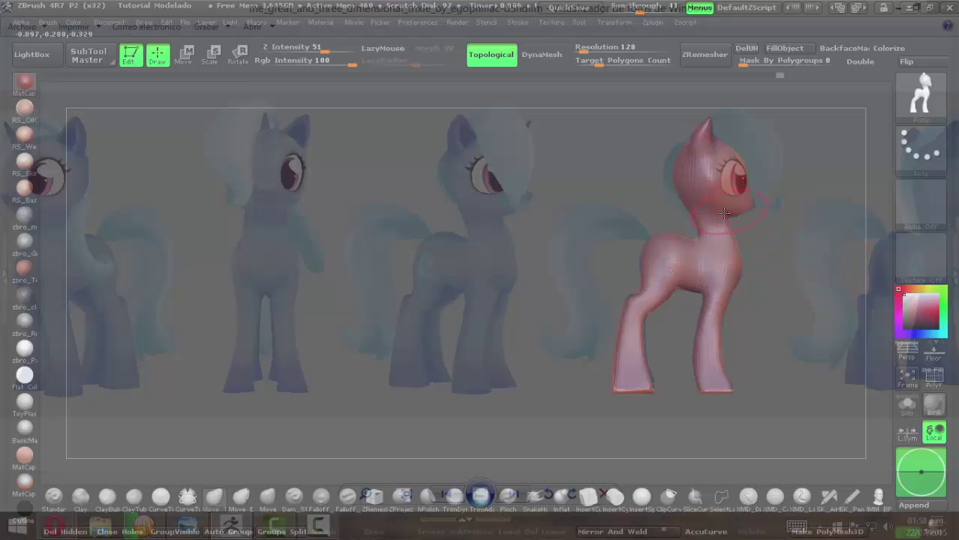
left_click_drag(807, 281, 753, 212)
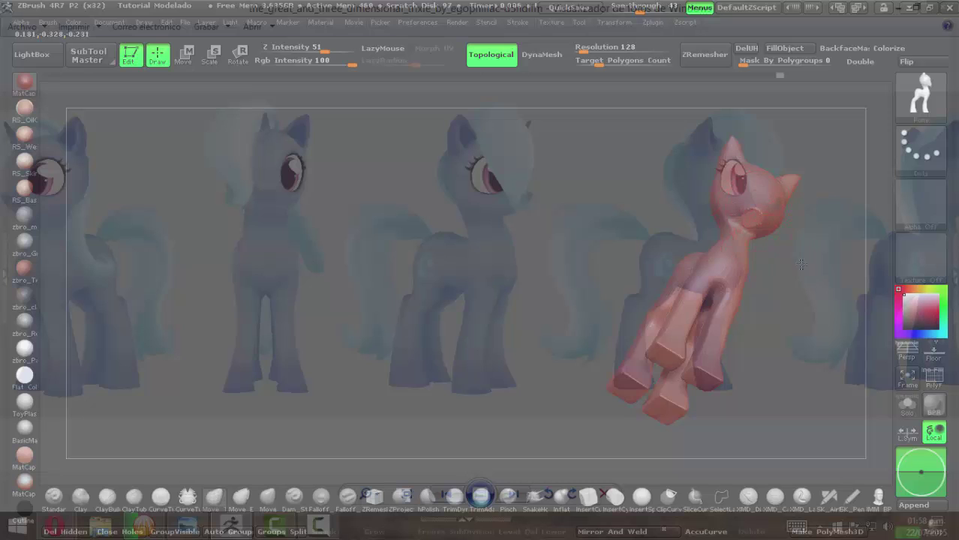
mouse_move(801, 264)
left_mouse_down()
mouse_move(817, 283)
mouse_move(855, 234)
mouse_move(805, 243)
left_mouse_up()
- Set See-through back to 0 and frame the pony, rotating to view its underside
left_click(678, 7)
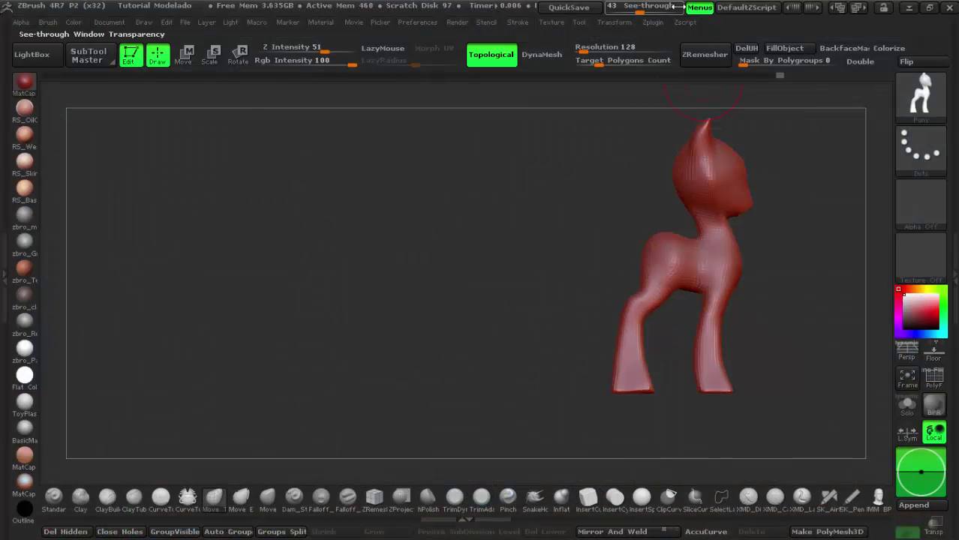
left_click_drag(678, 7, 603, 8)
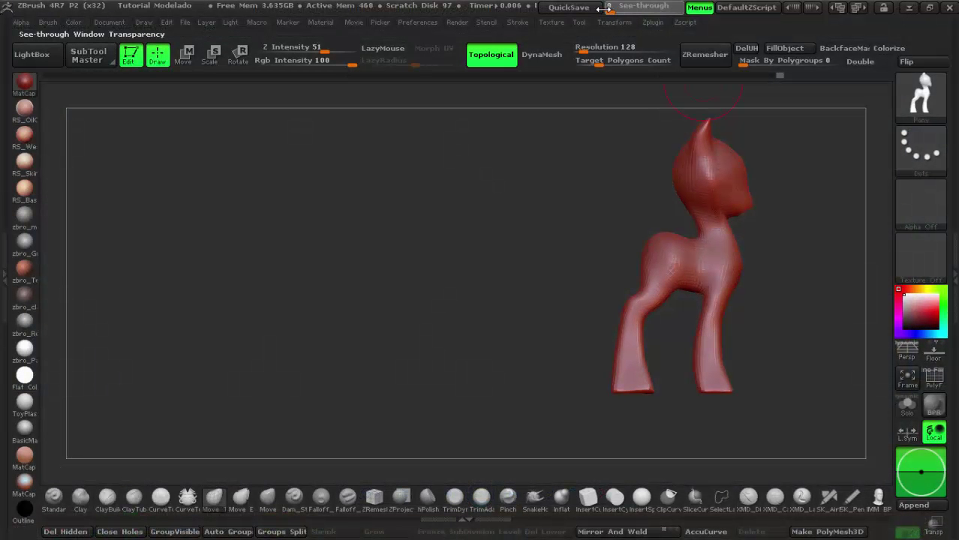
left_click_drag(783, 284, 614, 272)
key("f")
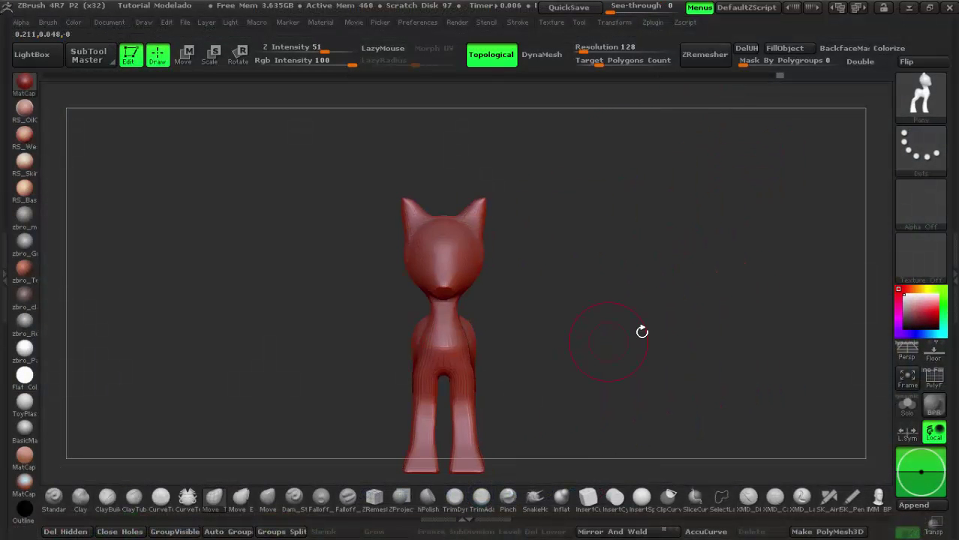
mouse_move(641, 332)
left_mouse_down()
mouse_move(691, 257)
mouse_move(544, 229)
left_mouse_up()
- Shrink the brush, smooth the jagged cut rim, and start ZRemesher on the pony
key("space")
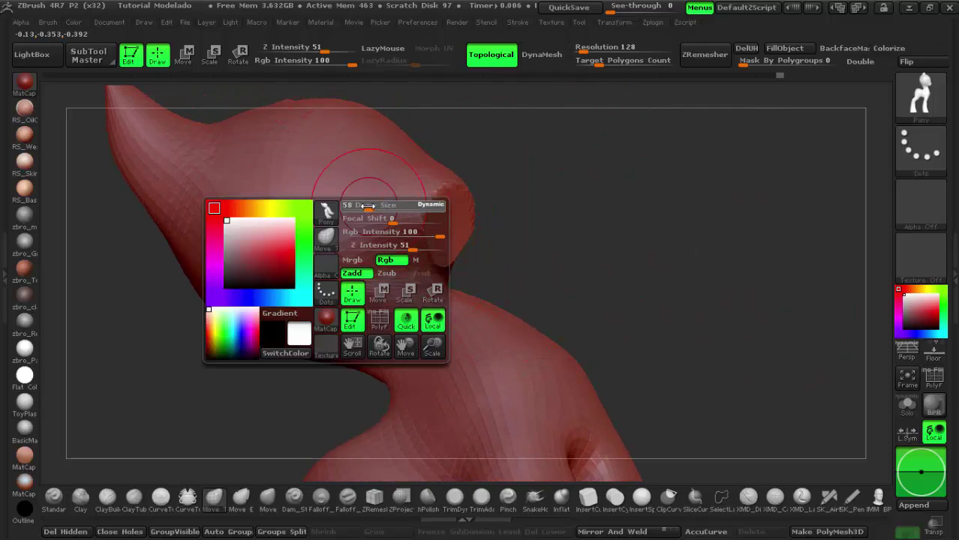
left_click_drag(366, 205, 352, 205)
key("shift")
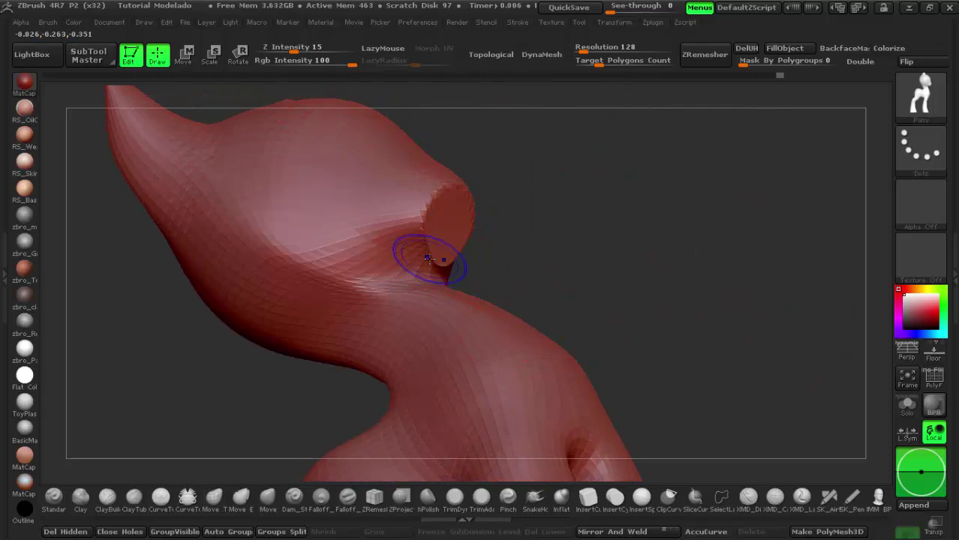
left_click_drag(428, 258, 431, 260, "shift")
mouse_move(540, 266)
left_mouse_down()
mouse_move(576, 256)
mouse_move(471, 223)
left_mouse_up()
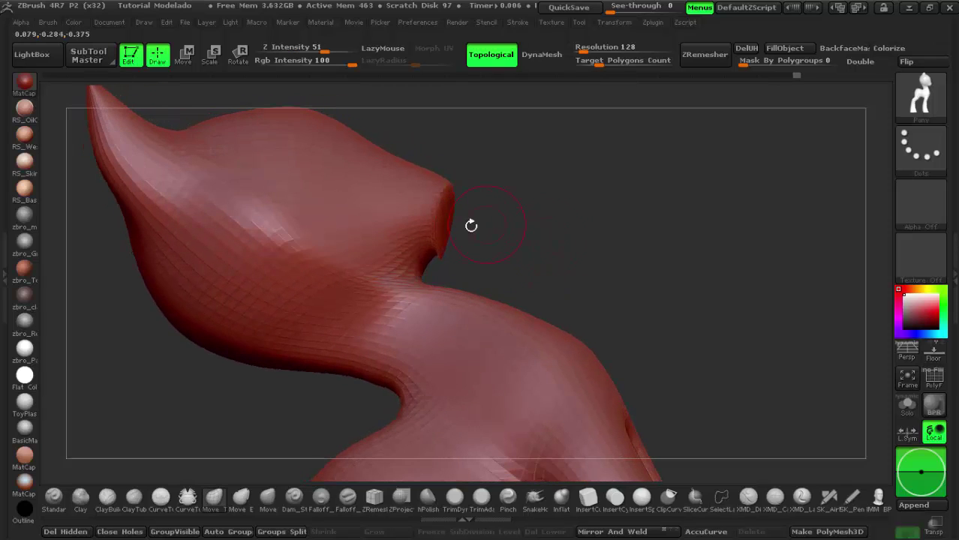
mouse_move(429, 249)
left_mouse_down("shift")
mouse_move(421, 258)
mouse_move(559, 242)
mouse_move(599, 283)
left_mouse_up("shift")
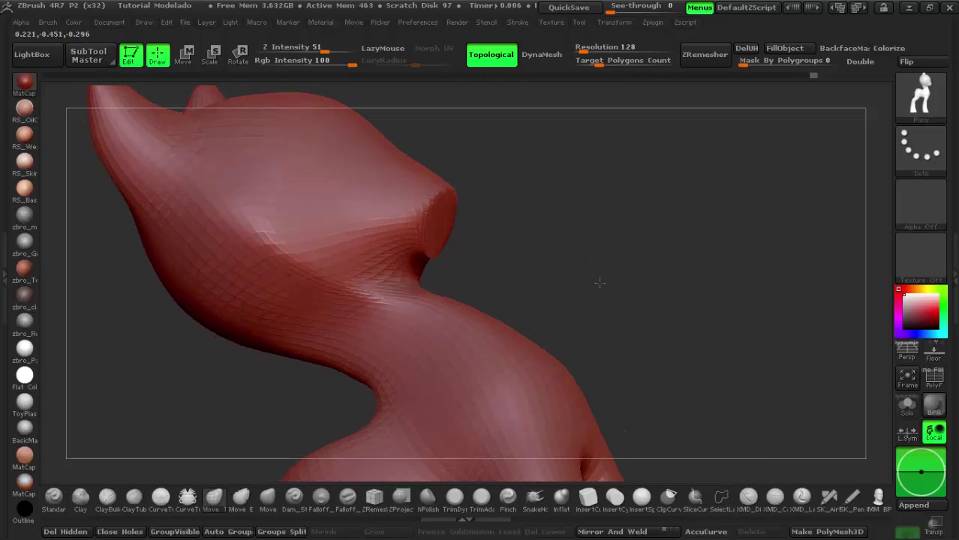
left_click(701, 57)
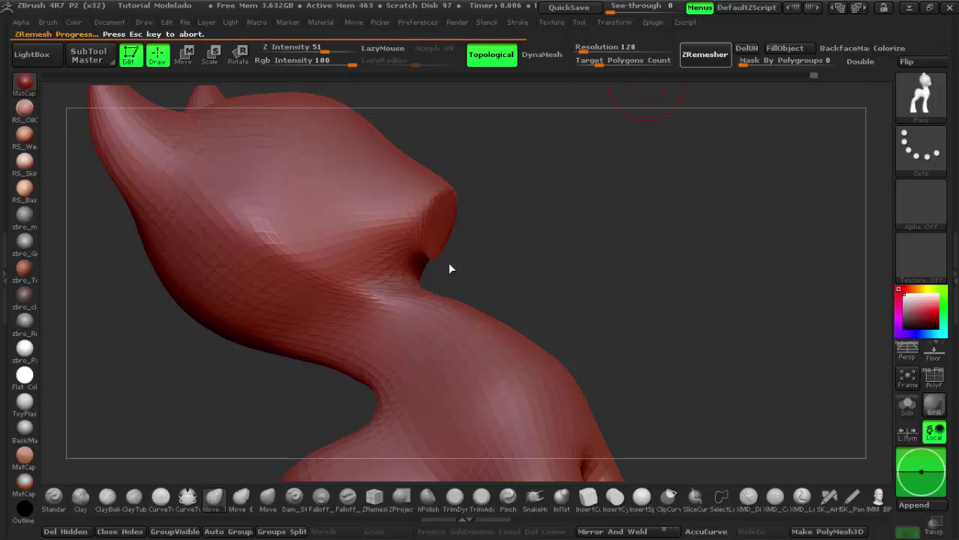
- Rotate the remeshed pony to the head and ear, swapping between smoothing and Move Topological
mouse_move(475, 274)
left_mouse_down()
mouse_move(522, 240)
mouse_move(426, 259)
left_mouse_up()
key("b")
key("s")
key("t")
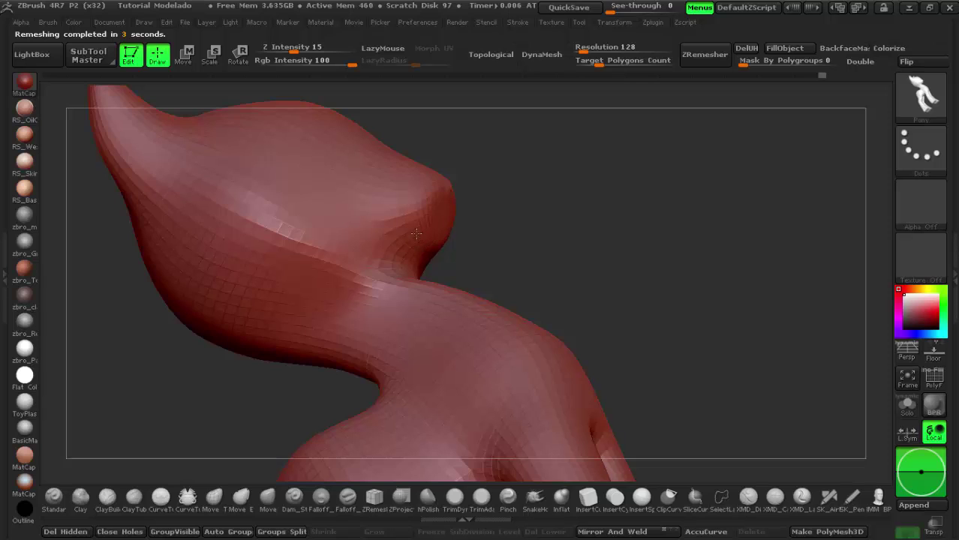
left_click_drag(580, 199, 265, 197)
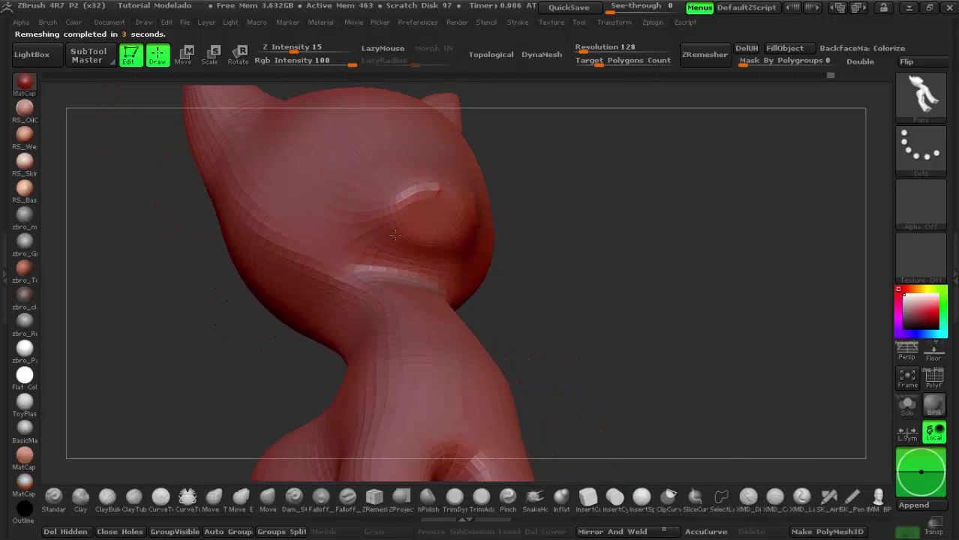
key("b")
key("m")
key("t")
left_click_drag(517, 300, 606, 267)
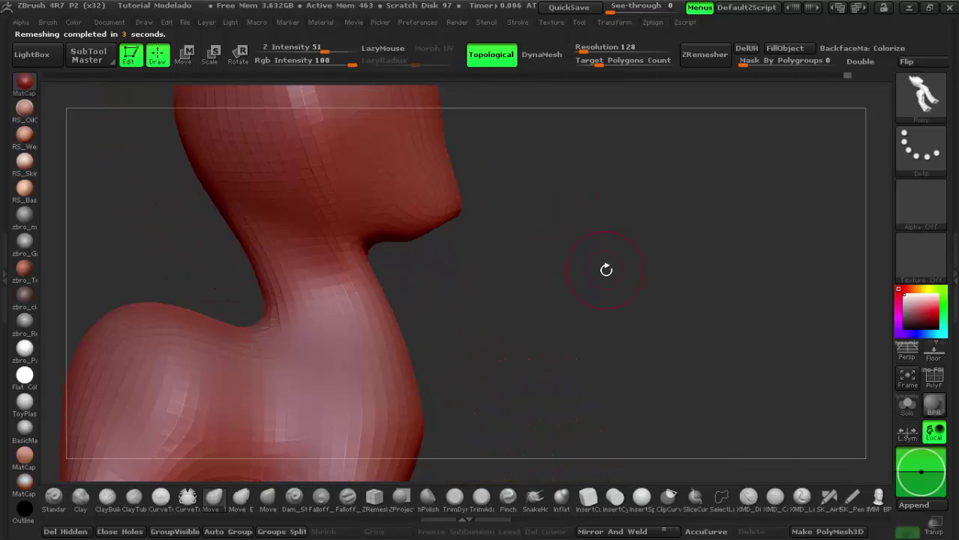
- Turn the head and neck through new angles, ending in an upright side view
mouse_move(514, 229)
left_mouse_down()
mouse_move(405, 228)
mouse_move(411, 238)
left_mouse_up()
key("b")
key("m")
key("v")
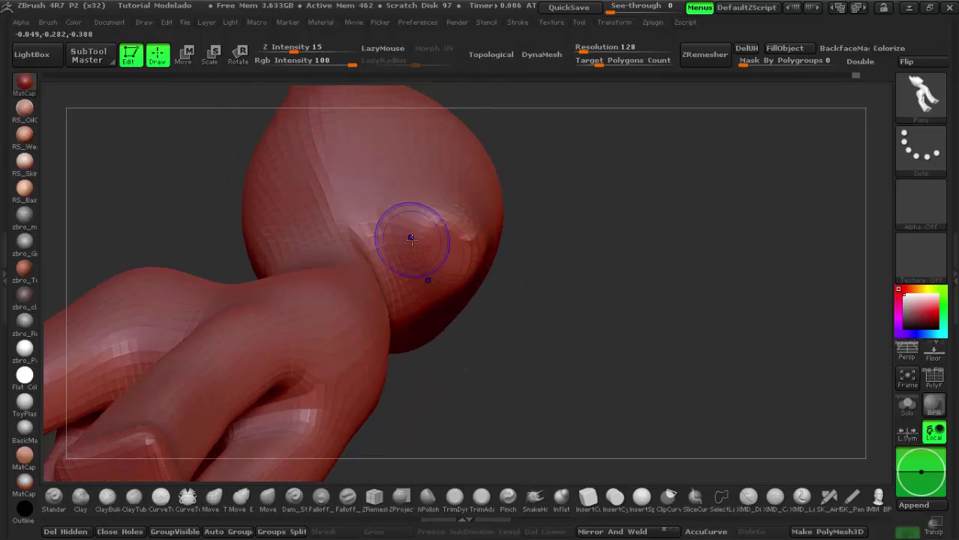
left_click_drag(525, 247, 625, 268)
left_click_drag(482, 306, 411, 243)
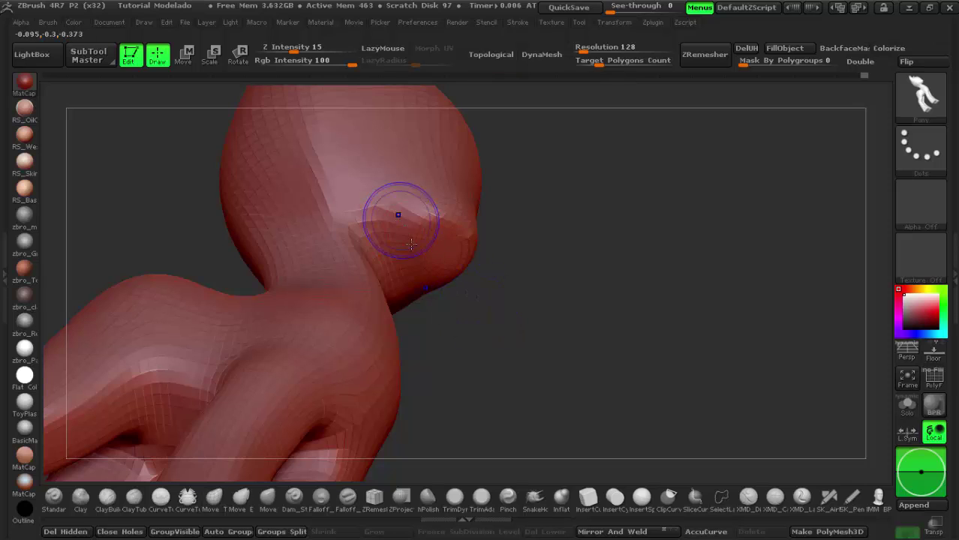
key("b")
key("m")
key("t")
mouse_move(517, 315)
left_mouse_down()
mouse_move(589, 326)
mouse_move(584, 333)
mouse_move(543, 234)
mouse_move(620, 279)
left_mouse_up()
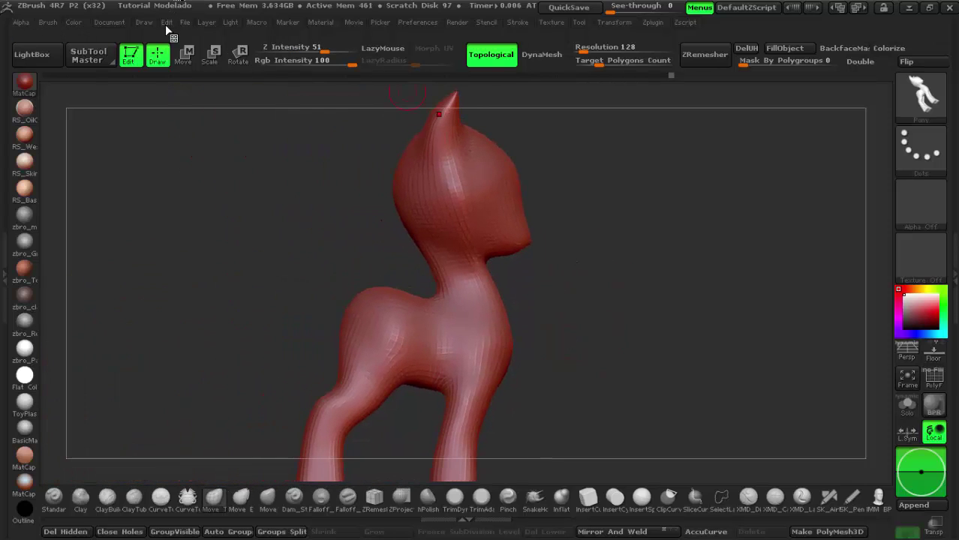
- Undo the head edits, set See-through to 30, and snap the camera to the Right view
key("ctrl+z")
key("ctrl+z")
key("ctrl+z")
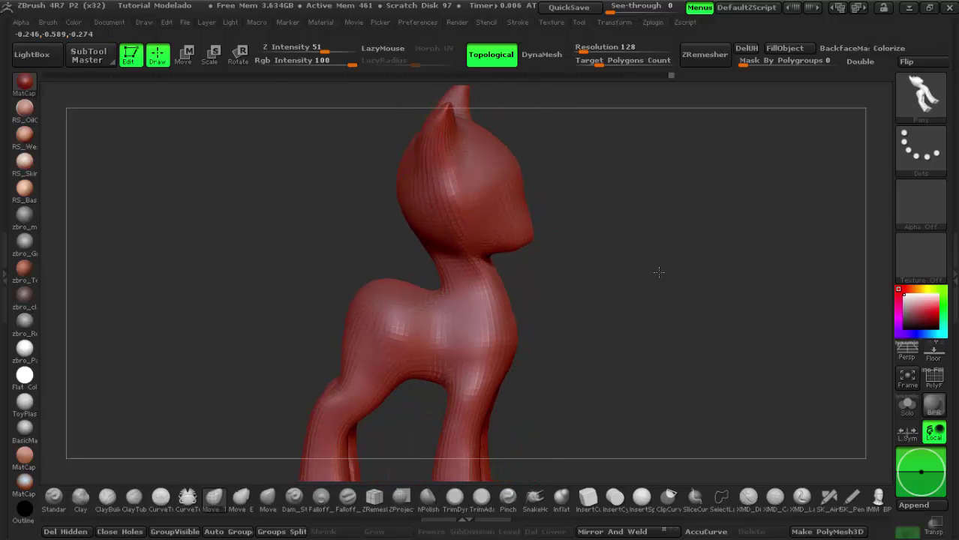
mouse_move(638, 366)
left_mouse_down()
mouse_move(671, 330)
mouse_move(551, 333)
mouse_move(505, 274)
mouse_move(605, 381)
mouse_move(570, 306)
mouse_move(579, 250)
mouse_move(593, 331)
mouse_move(616, 379)
left_mouse_up()
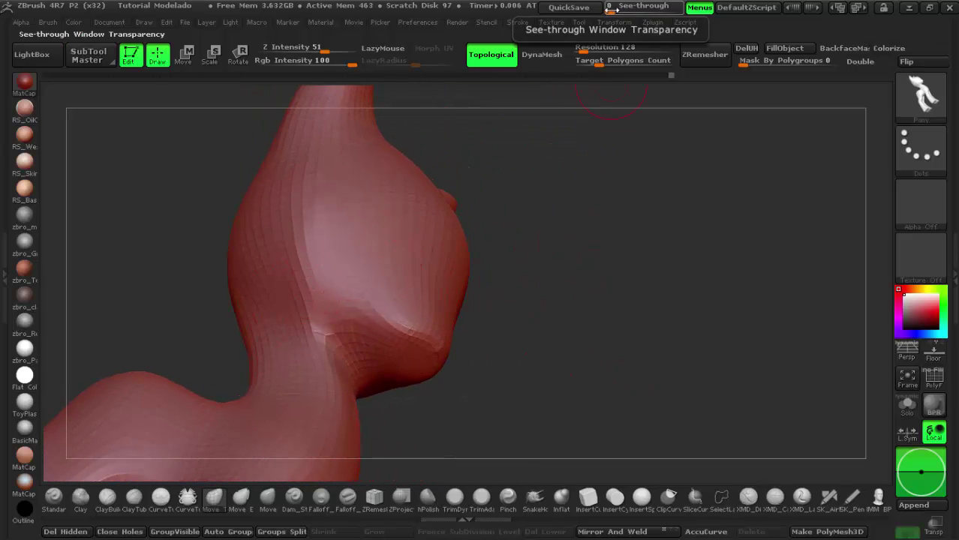
left_click_drag(609, 7, 630, 7)
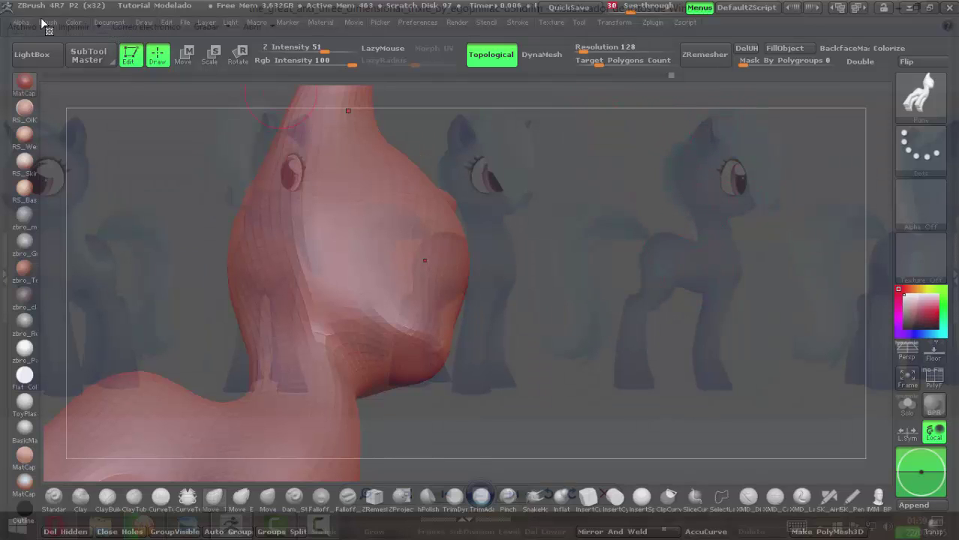
left_click(110, 20)
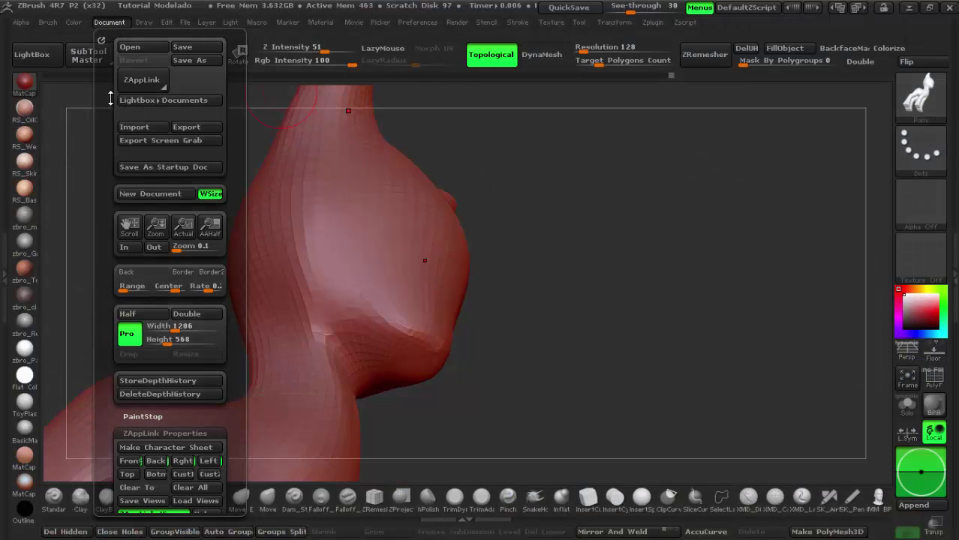
left_click(190, 462)
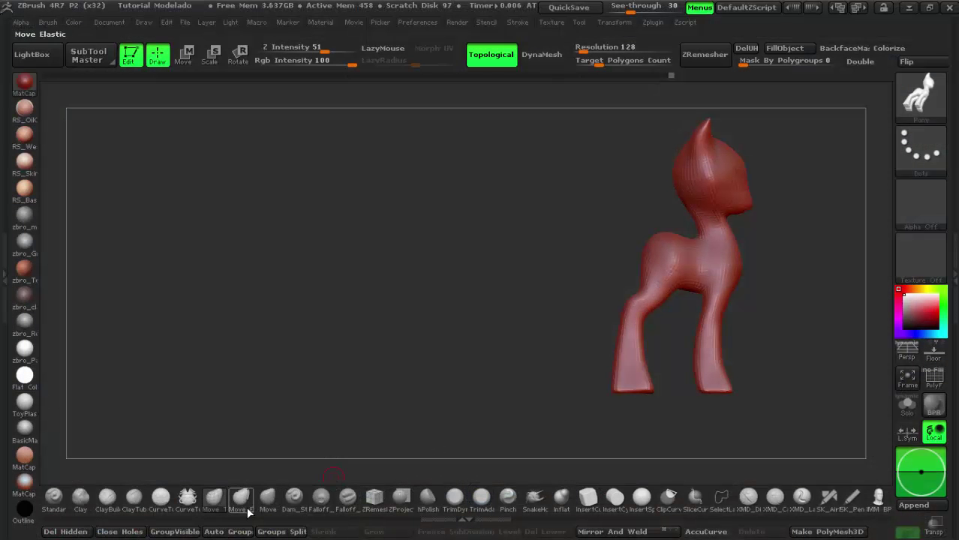
key("space")
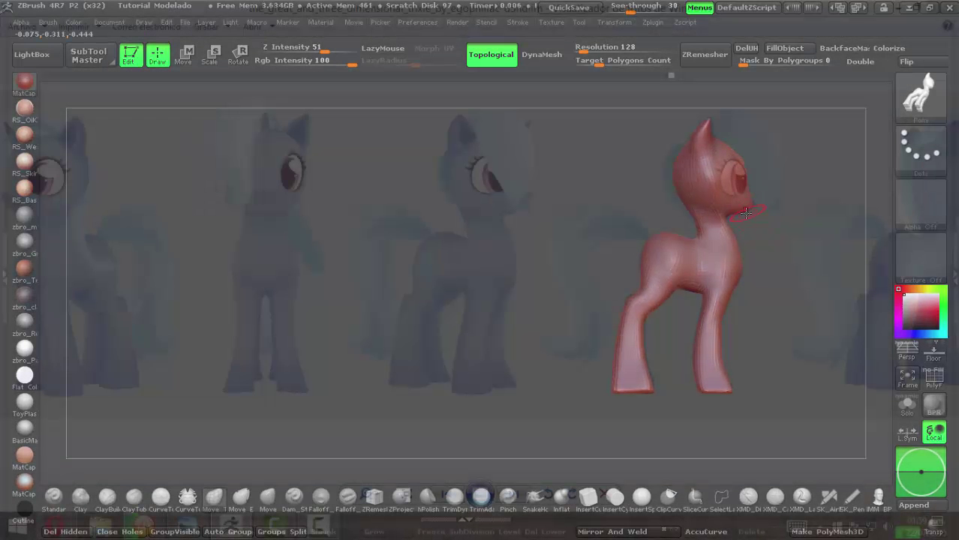
- Snap the remeshed pony to the Front view via Document > ZAppLink Properties
key("space")
key("space")
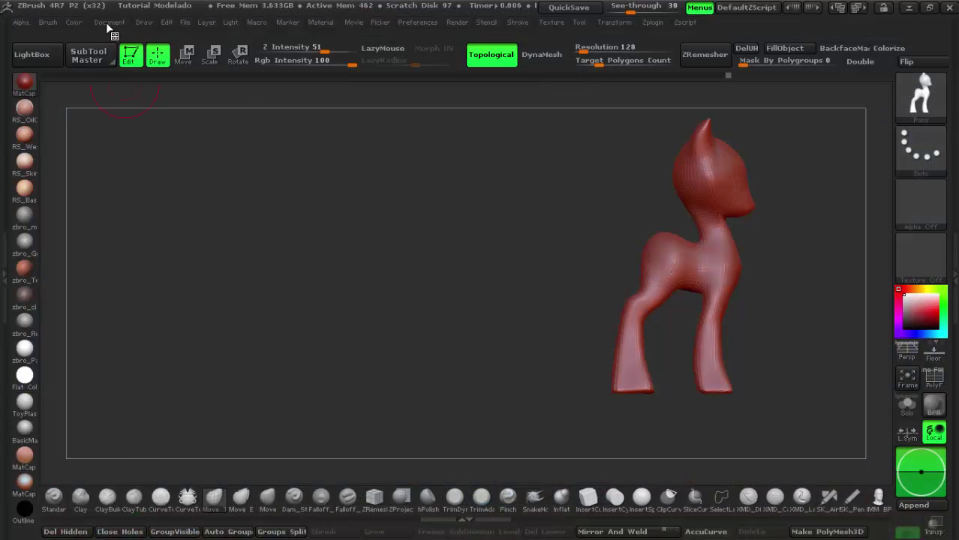
left_click(108, 22)
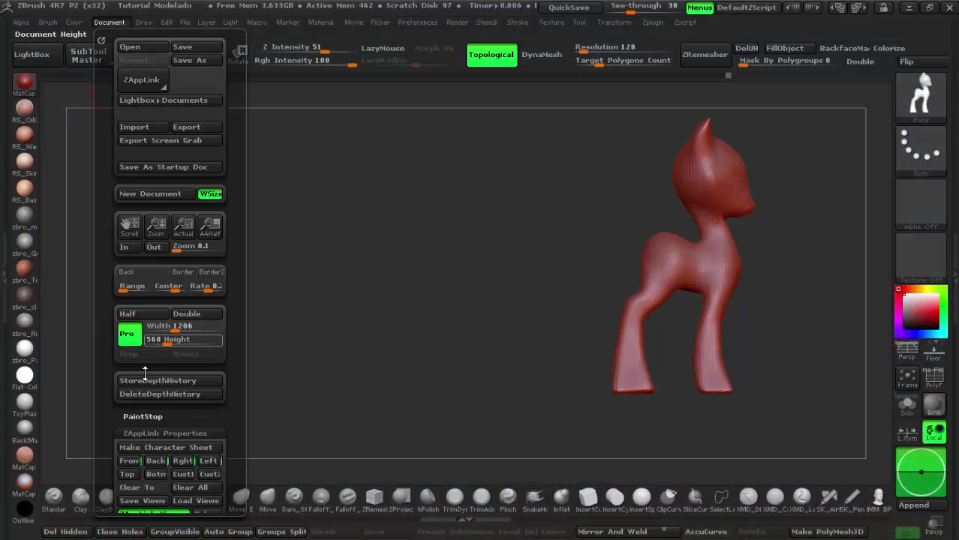
left_click(138, 460)
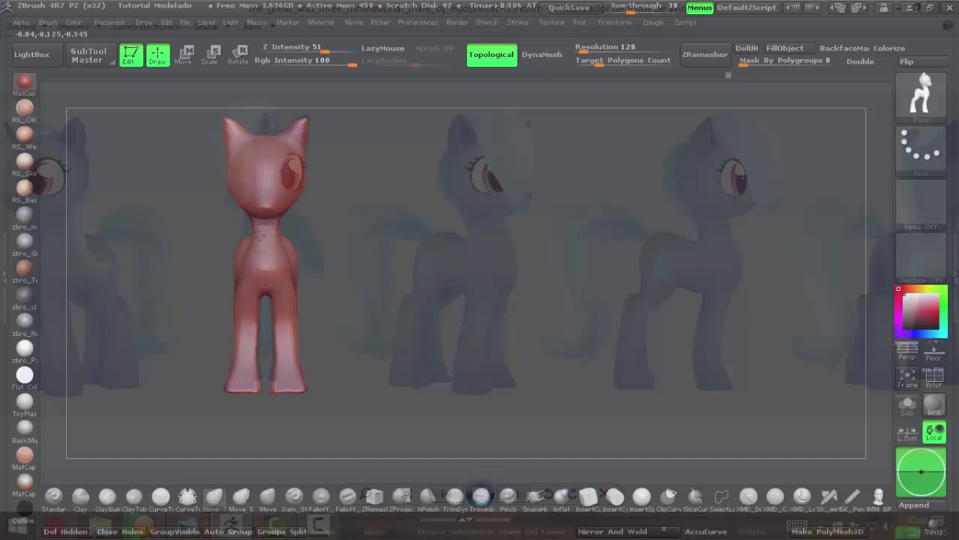
key("space")
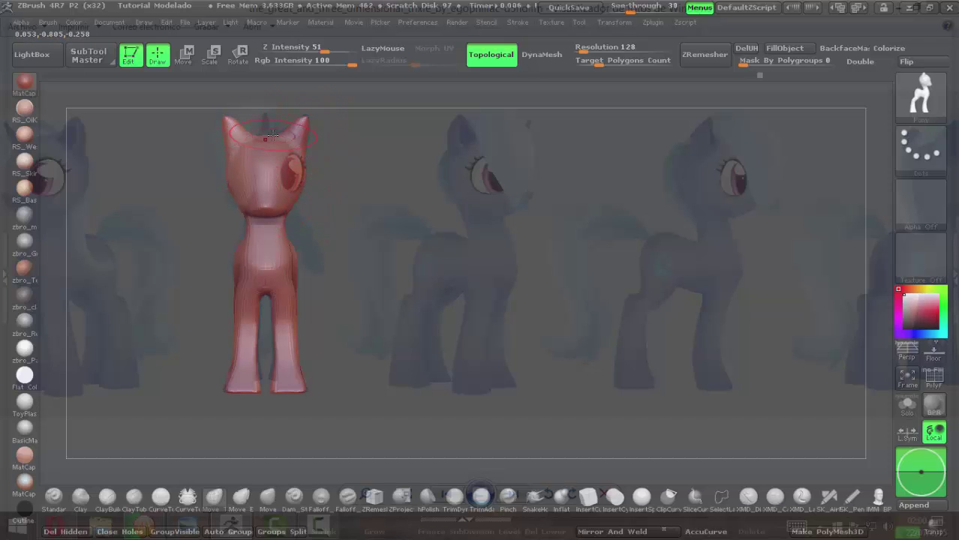
key("space")
left_click_drag(329, 245, 361, 214)
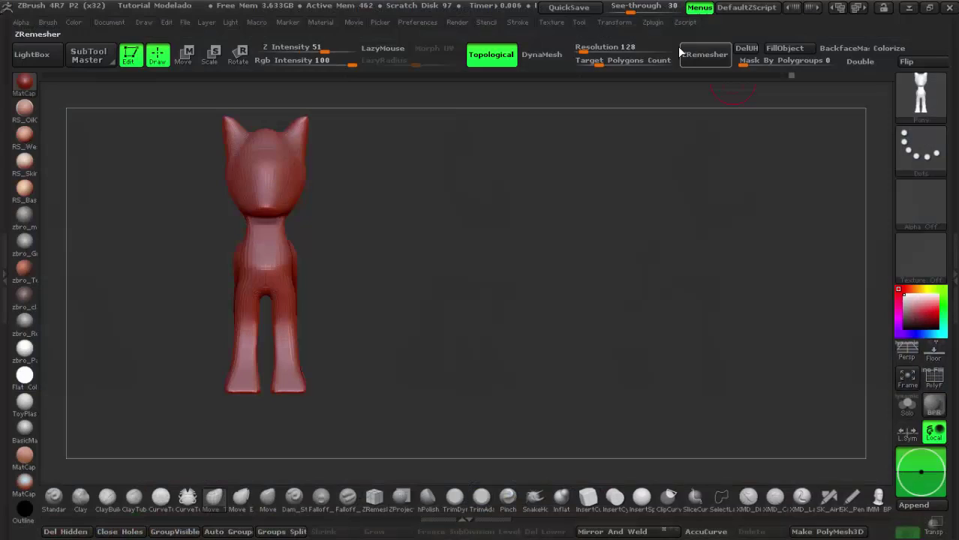
- Set See-through to 0 and rotate to the head and neck with Move Topological active
left_click(611, 6)
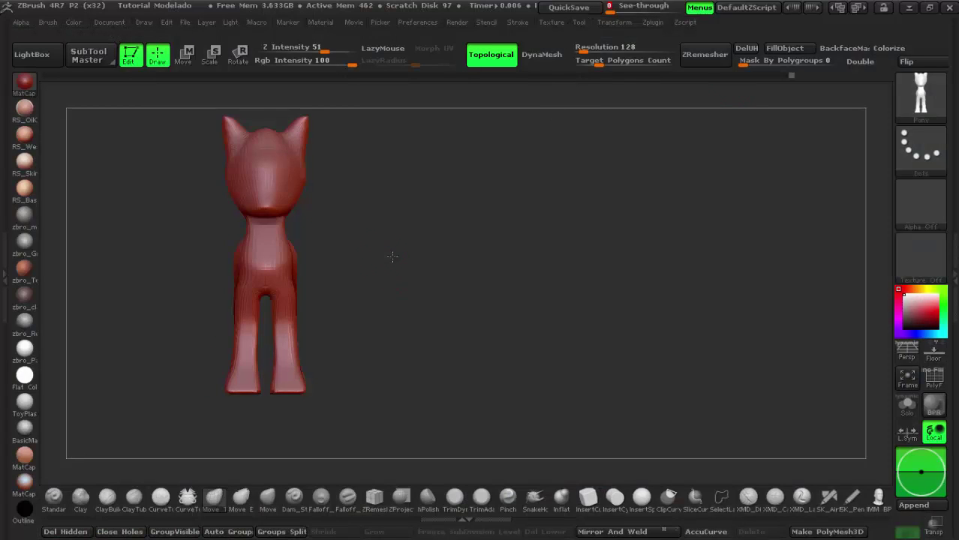
mouse_move(391, 257)
left_mouse_down()
mouse_move(432, 257)
mouse_move(428, 249)
left_mouse_up()
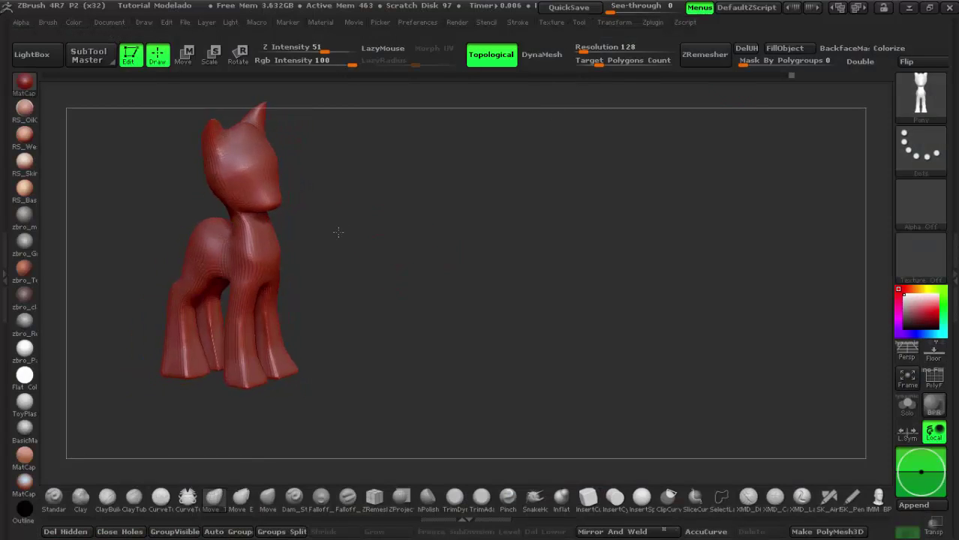
mouse_move(370, 216)
left_mouse_down()
mouse_move(422, 278)
mouse_move(555, 214)
mouse_move(577, 259)
mouse_move(546, 253)
left_mouse_up()
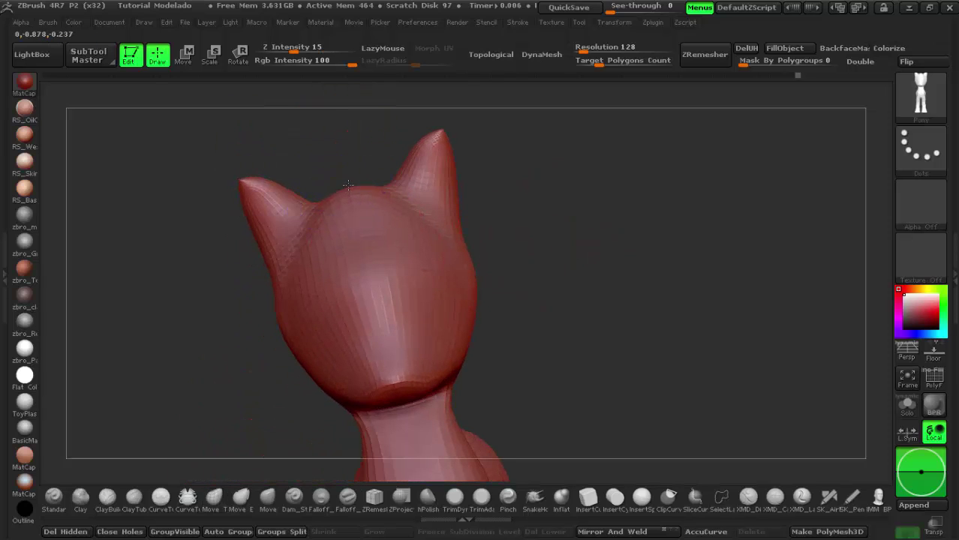
key("b")
key("m")
key("t")
mouse_move(601, 285)
left_mouse_down()
mouse_move(577, 208)
mouse_move(582, 261)
left_mouse_up()
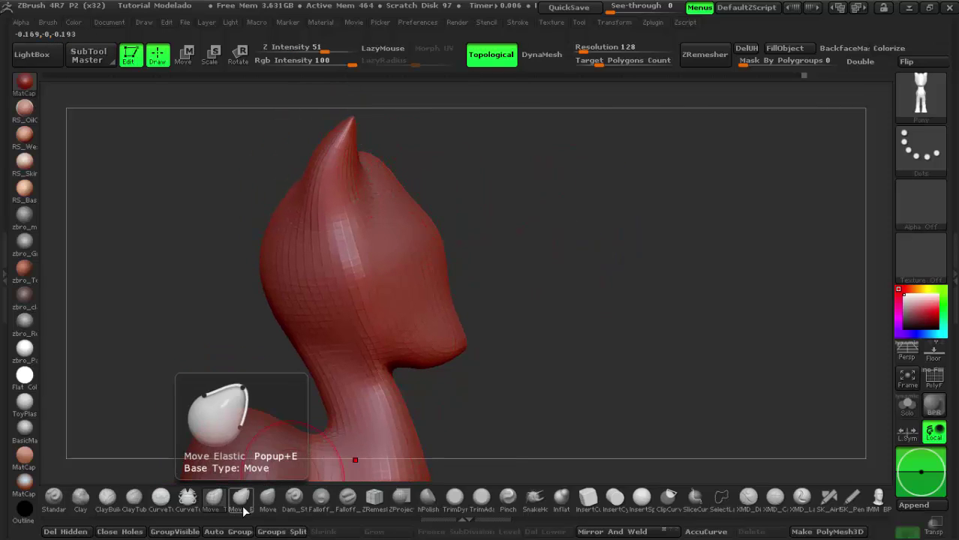
- Switch to the plain Move brush and smooth the head while turning it frontal
left_click(268, 497)
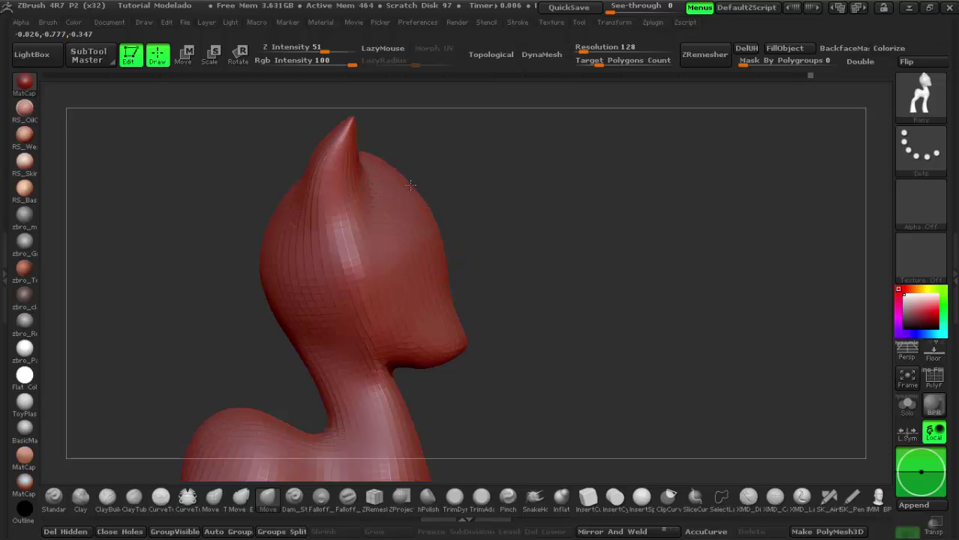
key("b")
key("m")
key("t")
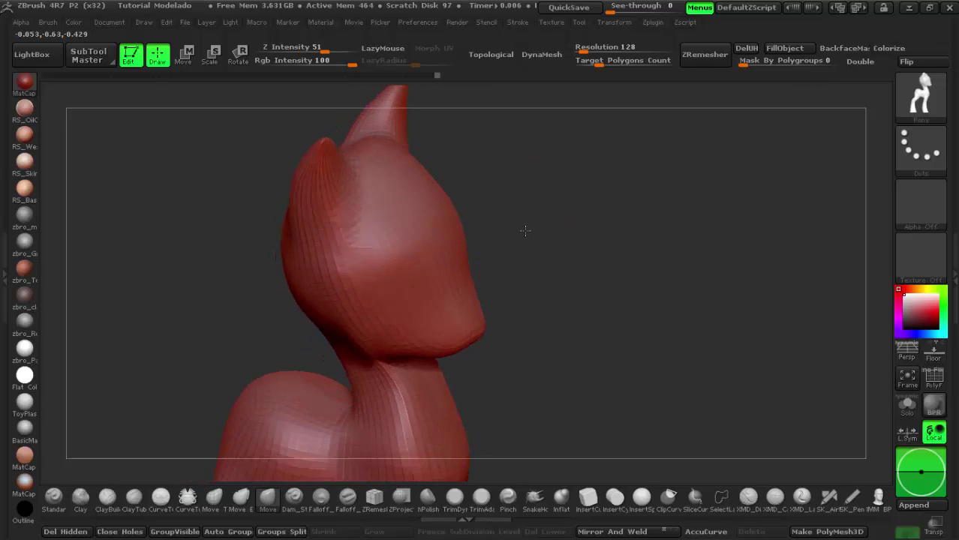
left_click_drag(428, 235, 442, 186)
key("b")
key("m")
key("v")
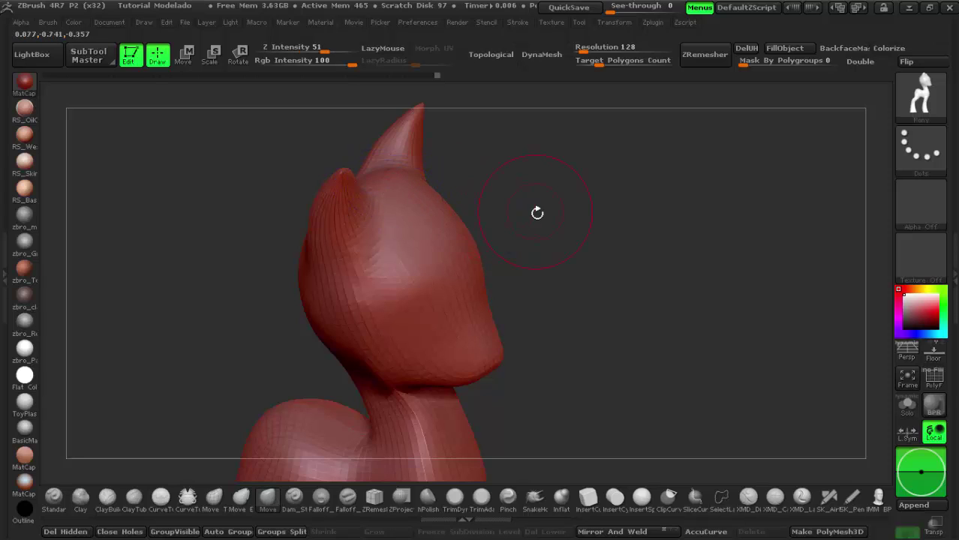
- Continue smoothing the head, ear and neck from a closer side view
mouse_move(535, 212)
left_mouse_down()
mouse_move(569, 240)
mouse_move(557, 172)
mouse_move(430, 199)
mouse_move(525, 205)
mouse_move(619, 328)
mouse_move(436, 253)
left_mouse_up()
key("b")
key("m")
key("t")
key("b")
key("m")
key("v")
mouse_move(564, 296)
left_mouse_down()
mouse_move(539, 248)
mouse_move(574, 248)
mouse_move(541, 279)
mouse_move(595, 258)
mouse_move(601, 246)
left_mouse_up()
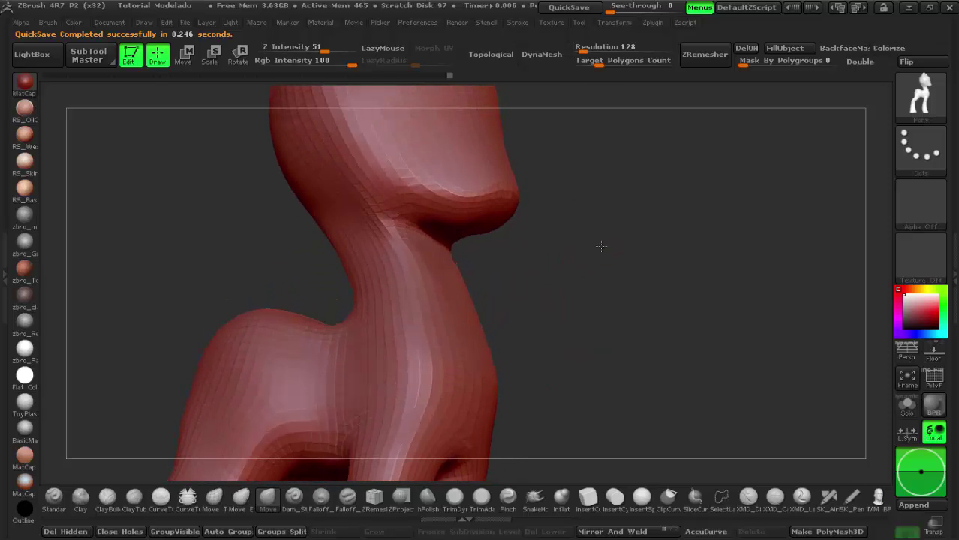
- Keep the Move brush active and rotate the pony to view the neck and shoulder
key("space")
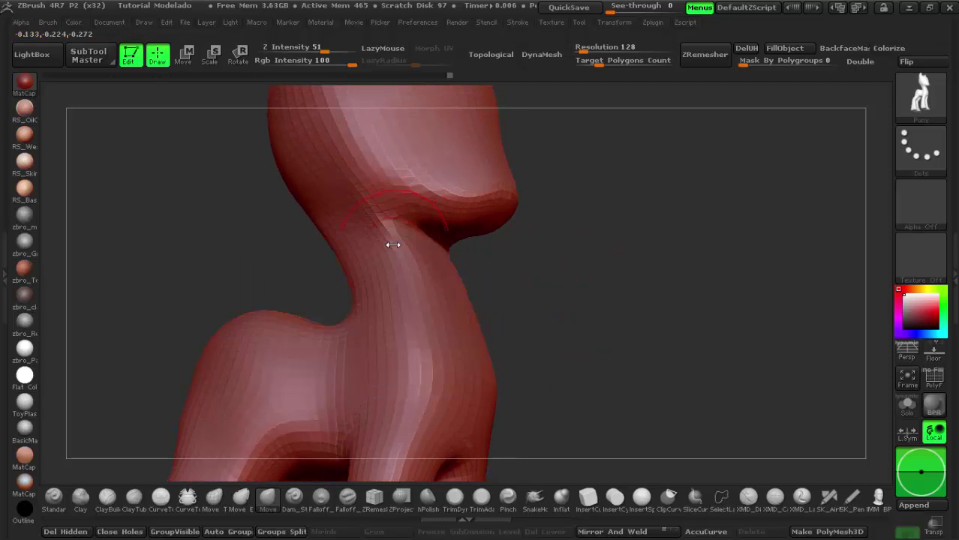
key("b")
key("m")
key("t")
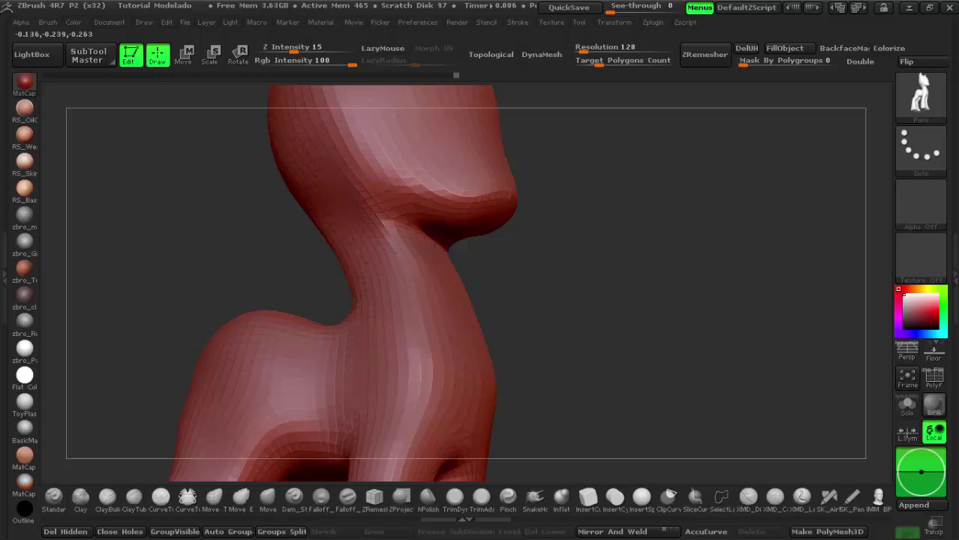
key("b")
key("m")
key("v")
mouse_move(537, 281)
left_mouse_down()
mouse_move(604, 302)
mouse_move(463, 285)
mouse_move(573, 276)
left_mouse_up()
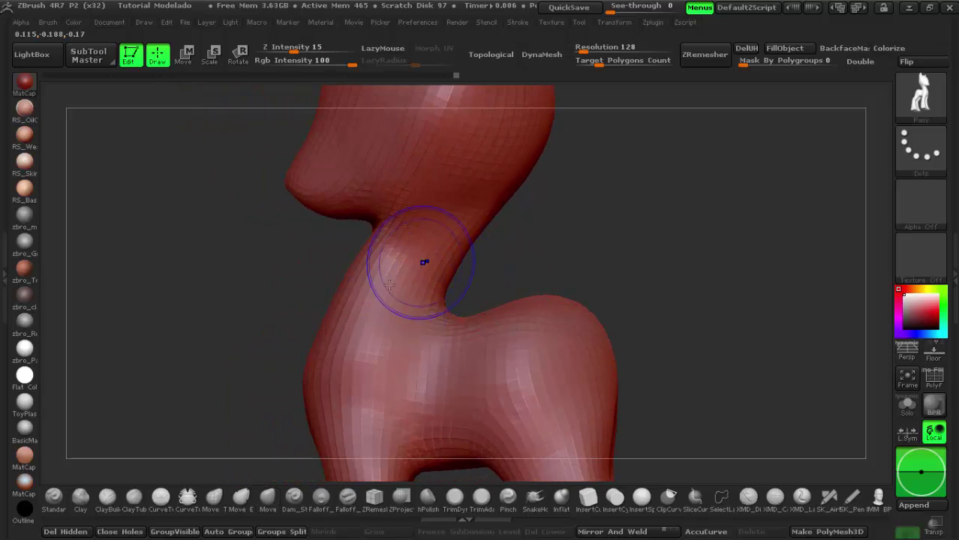
mouse_move(376, 370)
left_mouse_down()
mouse_move(549, 274)
mouse_move(499, 276)
mouse_move(199, 217)
left_mouse_up()
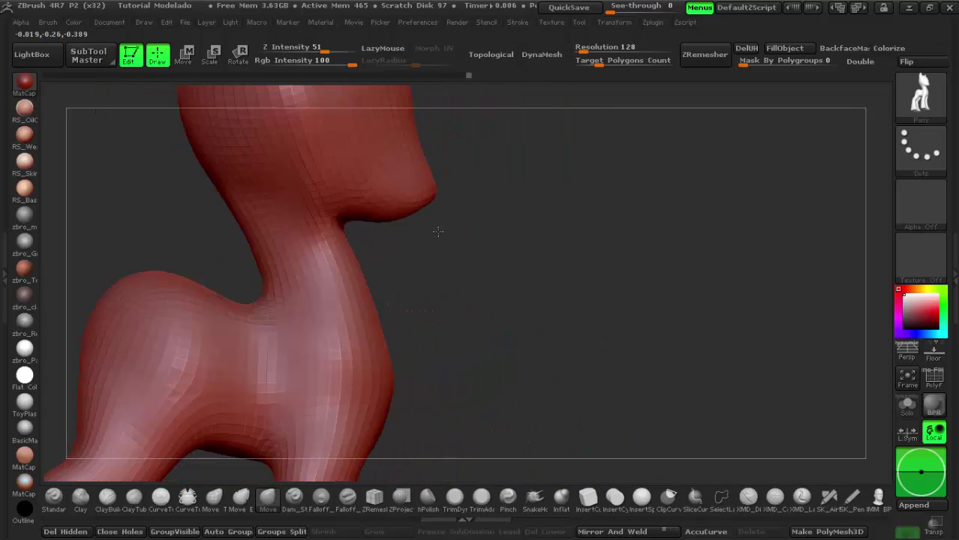
left_click_drag(308, 224, 636, 178)
- Smooth where the throat, chest and shoulders meet the front legs, rotating between strokes
key("shift")
left_click_drag(555, 285, 428, 272)
mouse_move(353, 255)
left_mouse_down()
mouse_move(427, 250)
mouse_move(392, 267)
mouse_move(525, 269)
mouse_move(558, 252)
left_mouse_up()
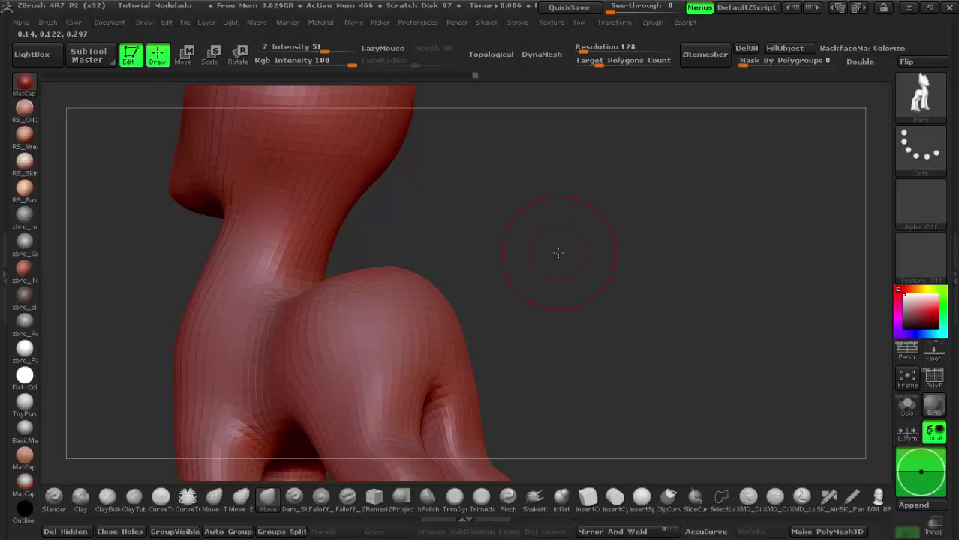
mouse_move(440, 219)
left_mouse_down()
mouse_move(460, 228)
mouse_move(578, 231)
mouse_move(421, 247)
left_mouse_up()
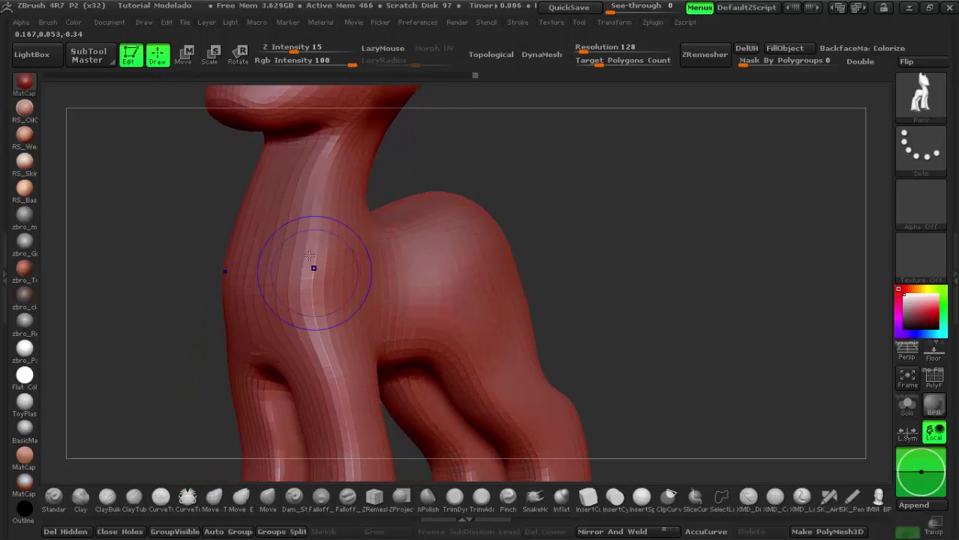
left_click_drag(327, 270, 214, 252)
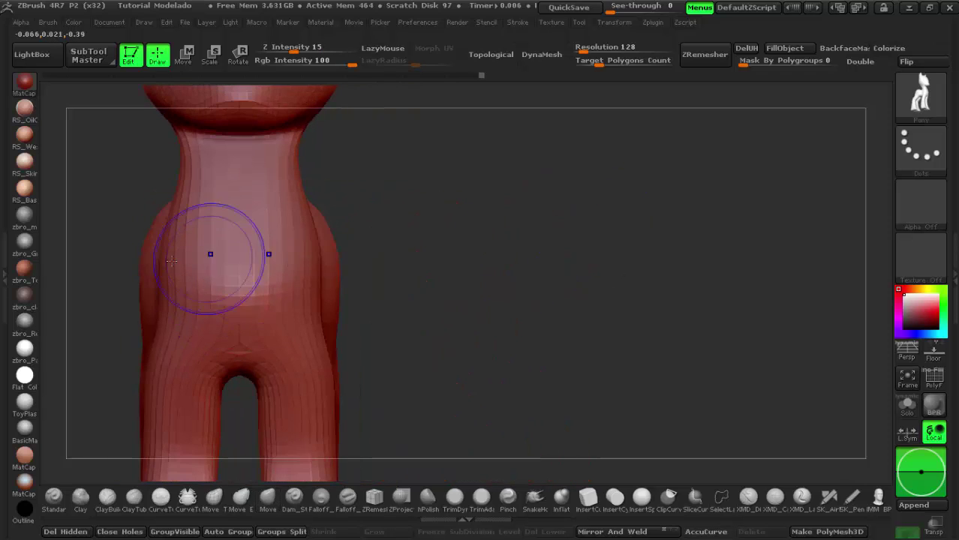
mouse_move(504, 241)
left_mouse_down()
mouse_move(372, 299)
mouse_move(363, 235)
left_mouse_up()
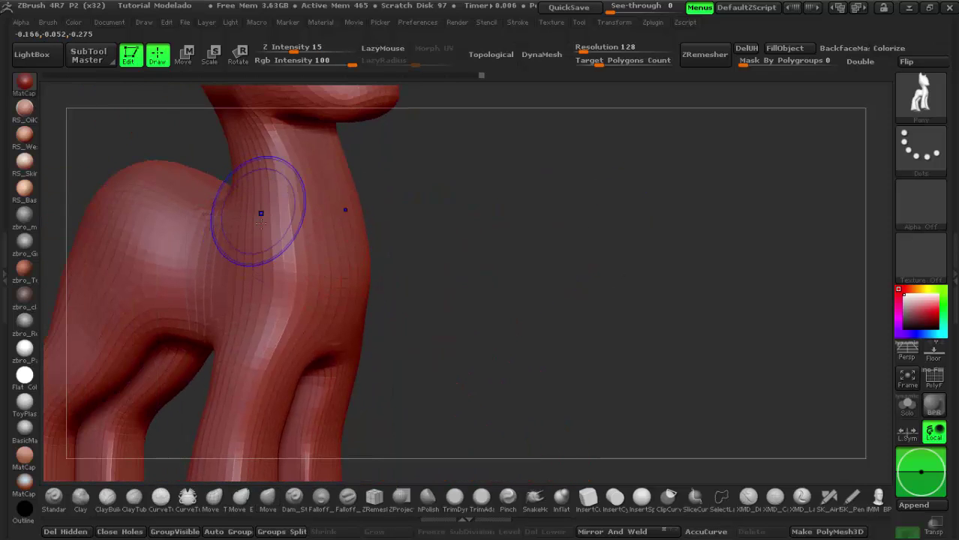
mouse_move(346, 317)
left_mouse_down()
mouse_move(514, 256)
mouse_move(433, 270)
left_mouse_up()
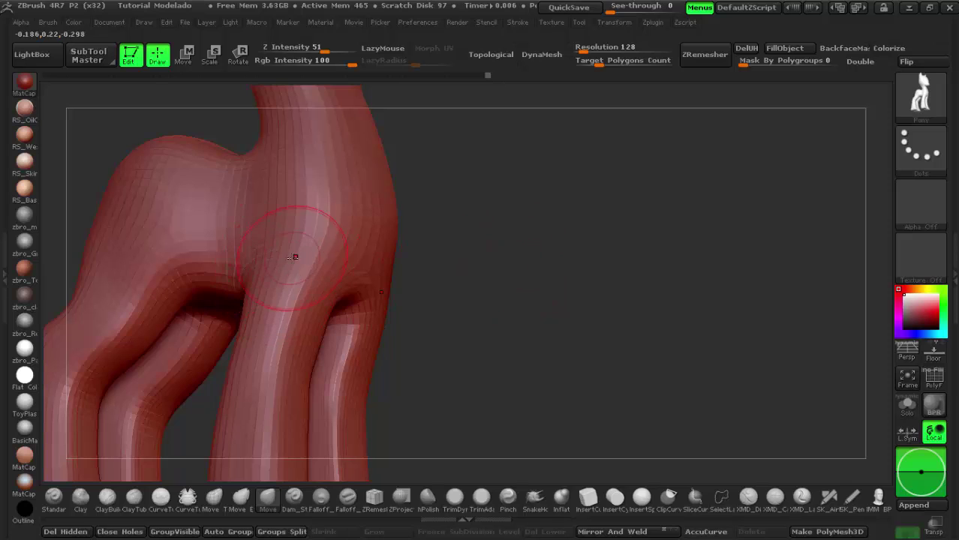
mouse_move(490, 278)
left_mouse_down()
mouse_move(584, 284)
mouse_move(545, 293)
mouse_move(316, 220)
left_mouse_up()
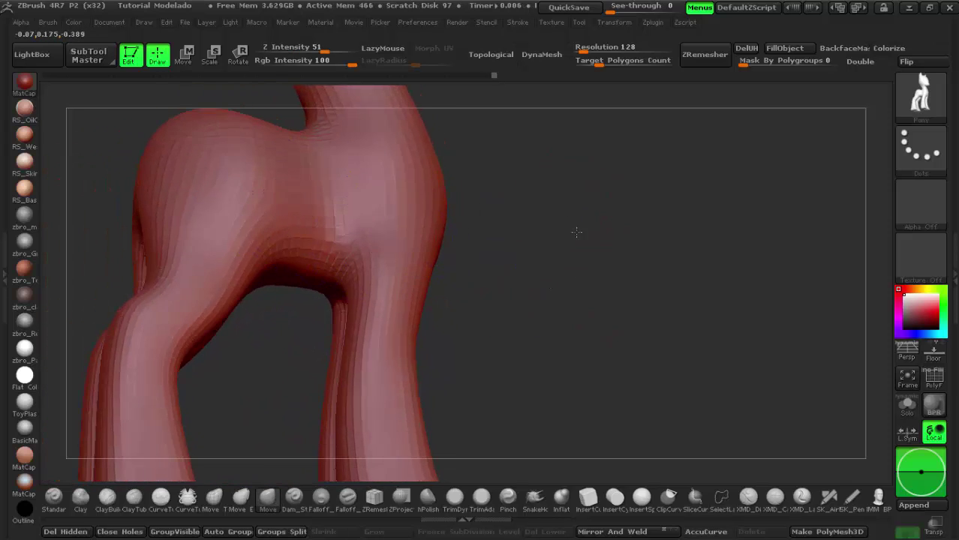
left_click_drag(576, 232, 605, 255)
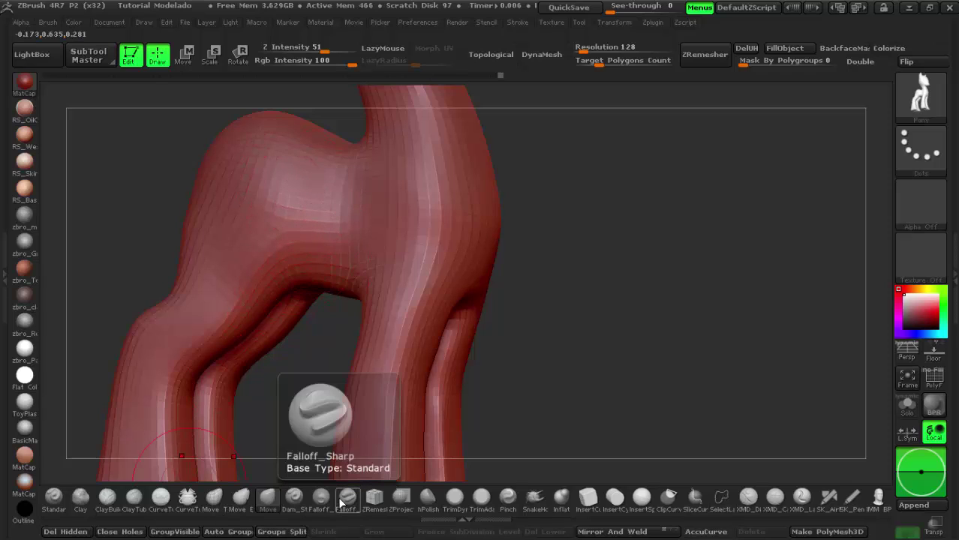
- Select Dam_Standard and try a groove across the neck, then undo it
left_click(293, 502)
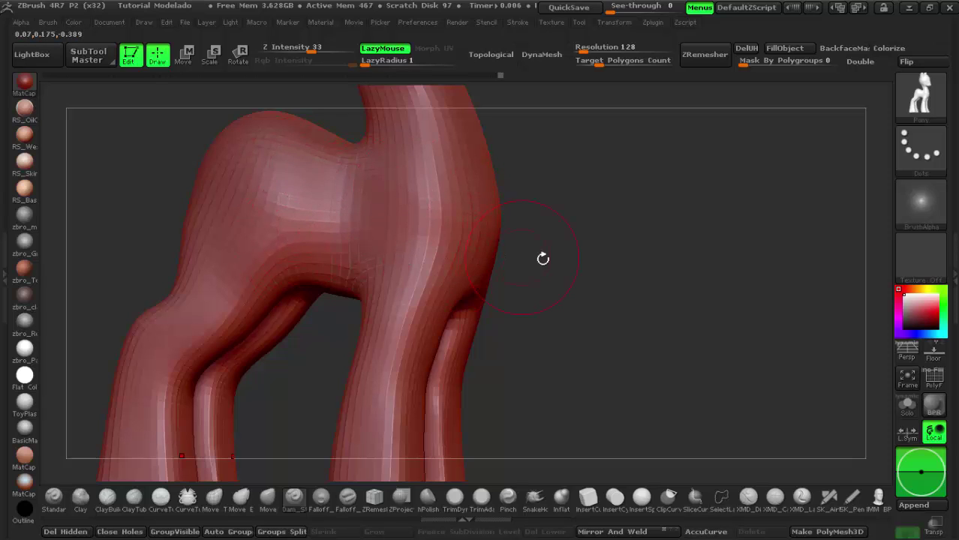
mouse_move(614, 195)
left_mouse_down()
mouse_move(682, 280)
mouse_move(738, 315)
mouse_move(770, 281)
mouse_move(408, 290)
left_mouse_up()
left_click_drag(259, 249, 570, 267)
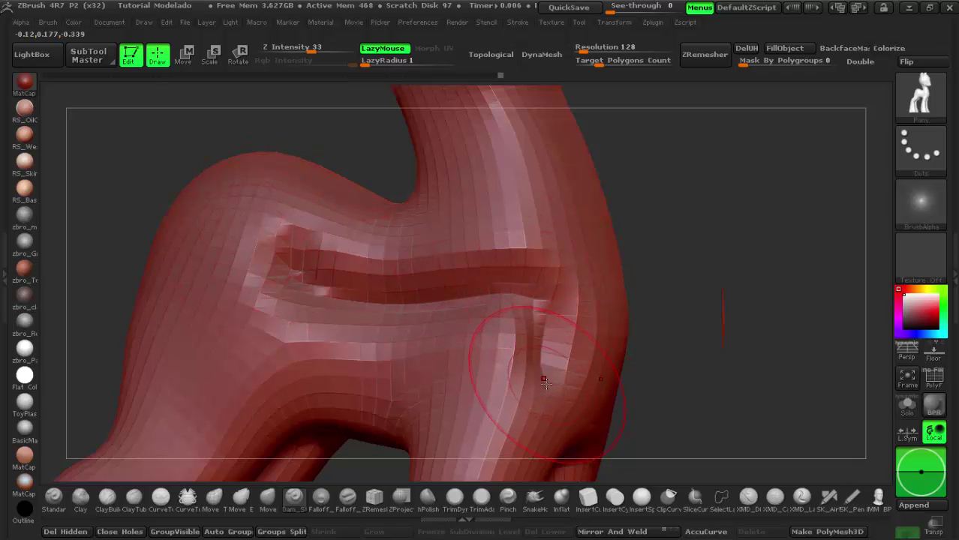
key("ctrl+z")
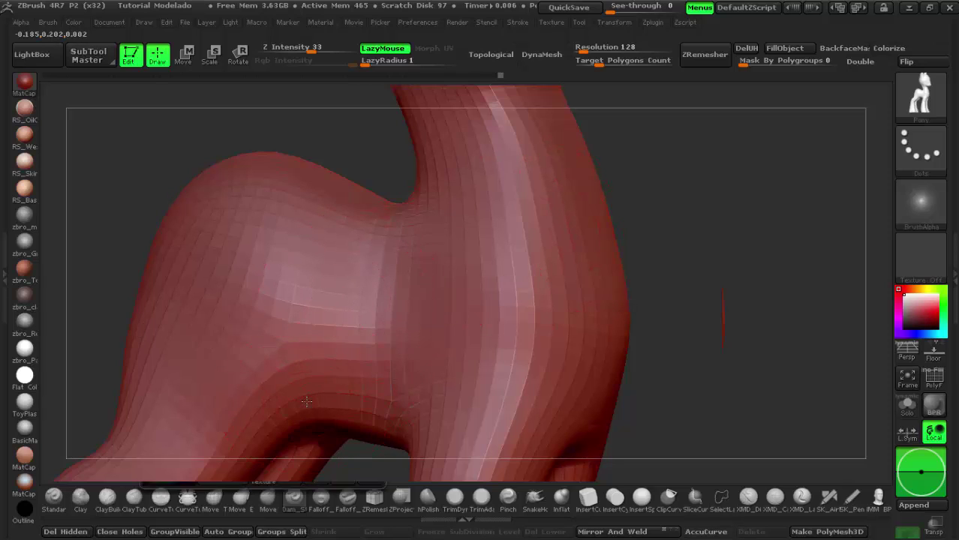
- Set brush size 54, subdivide with Ctrl+D, then test and undo a body groove
key("space")
left_click_drag(311, 333, 302, 332)
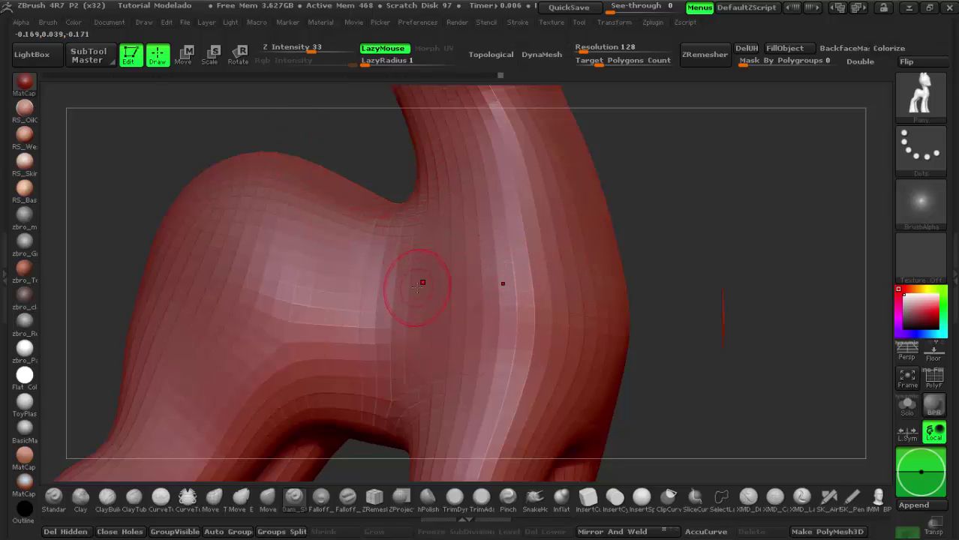
key("ctrl+d")
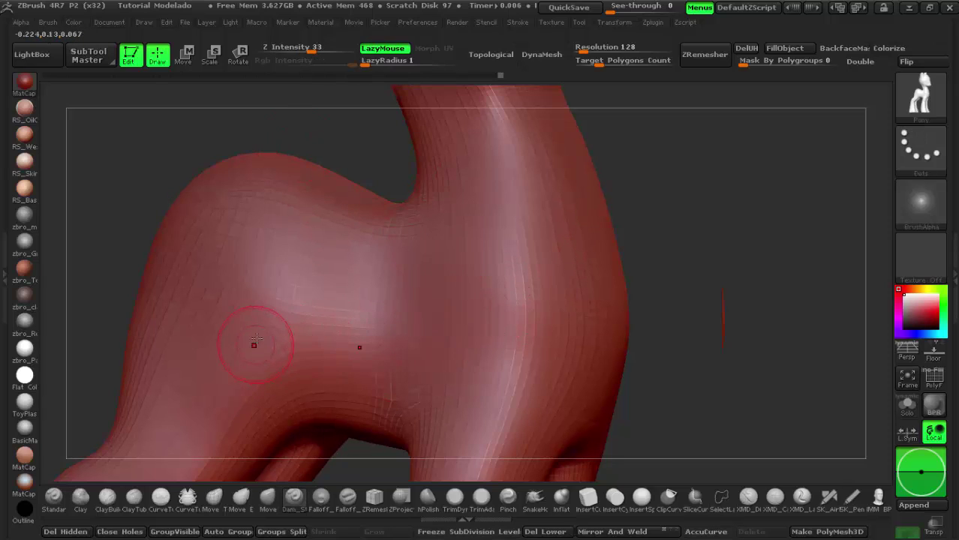
left_click_drag(255, 342, 573, 256)
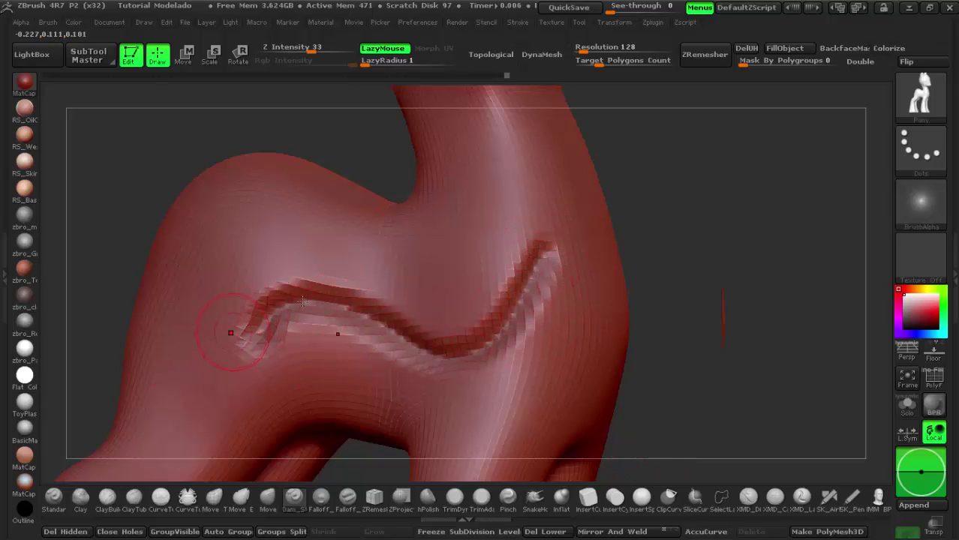
left_click_drag(654, 272, 668, 266)
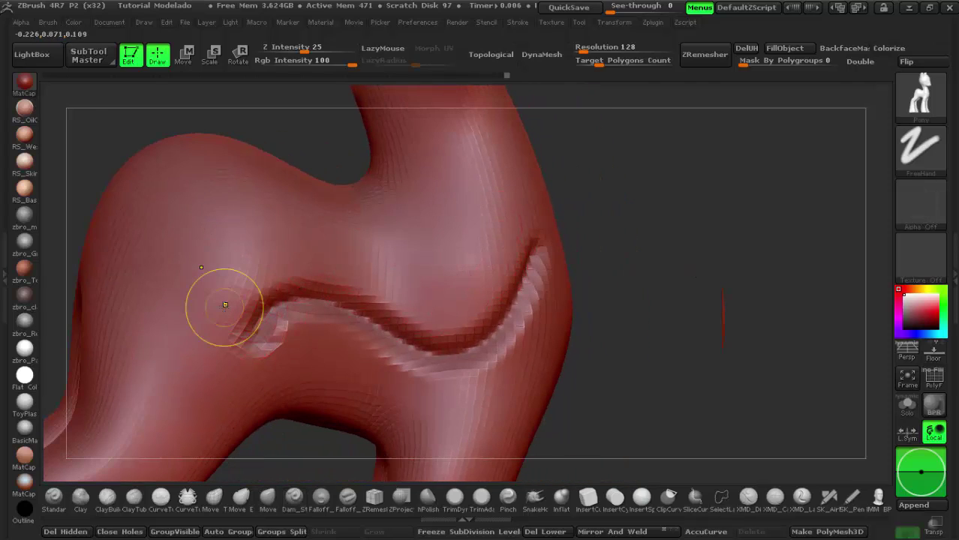
key("ctrl+z")
- Test and undo a side crease, then lower Z Intensity to 10
mouse_move(649, 312)
left_mouse_down()
mouse_move(527, 352)
mouse_move(676, 198)
mouse_move(691, 291)
mouse_move(680, 299)
mouse_move(702, 301)
left_mouse_up()
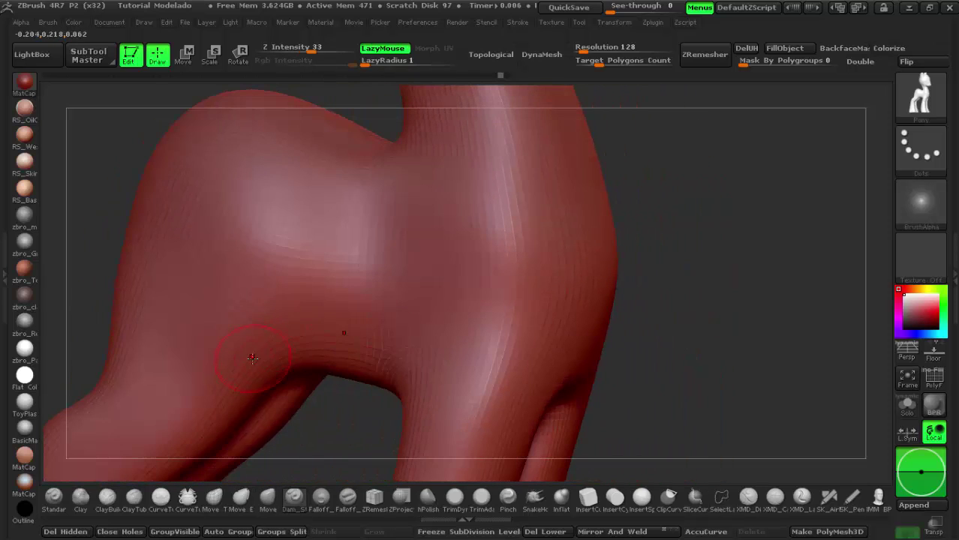
left_click_drag(511, 312, 638, 238)
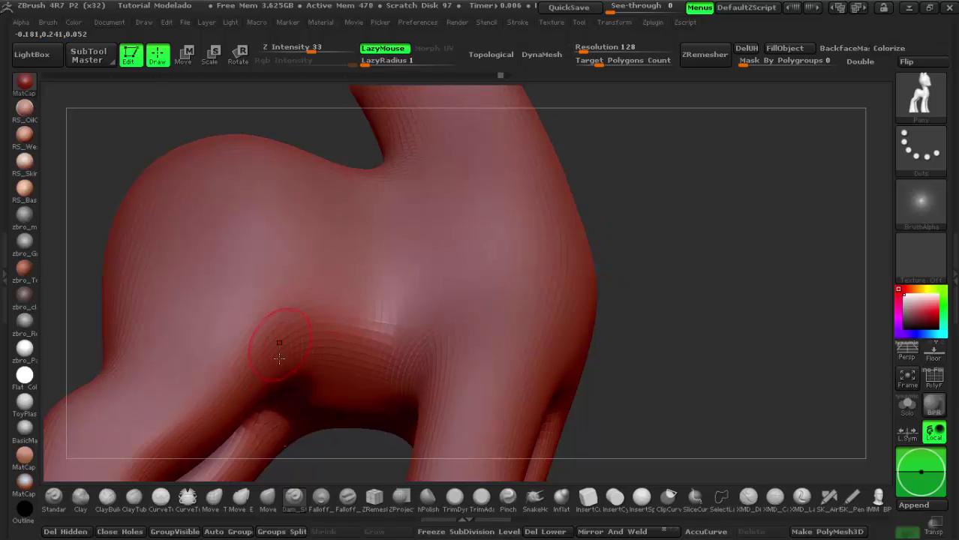
left_click_drag(295, 364, 264, 171)
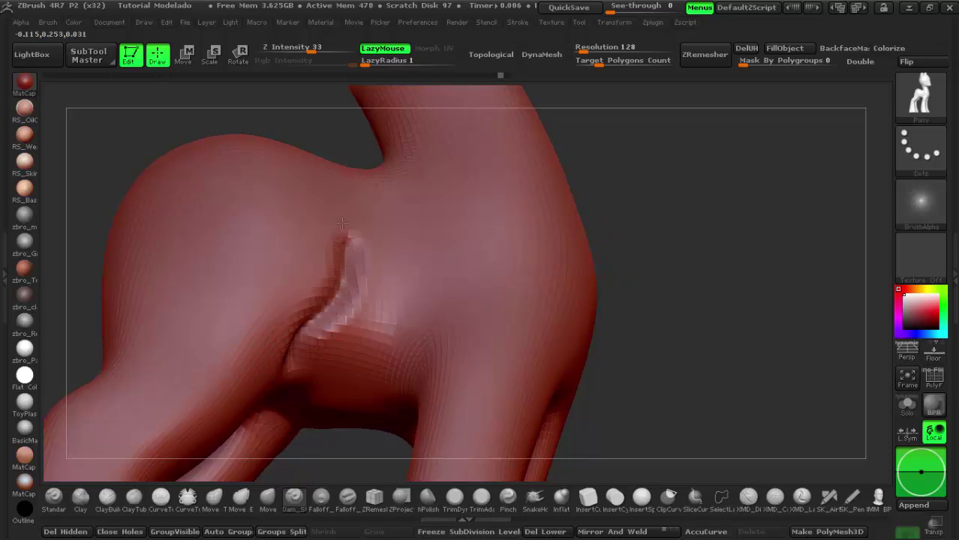
key("ctrl+z")
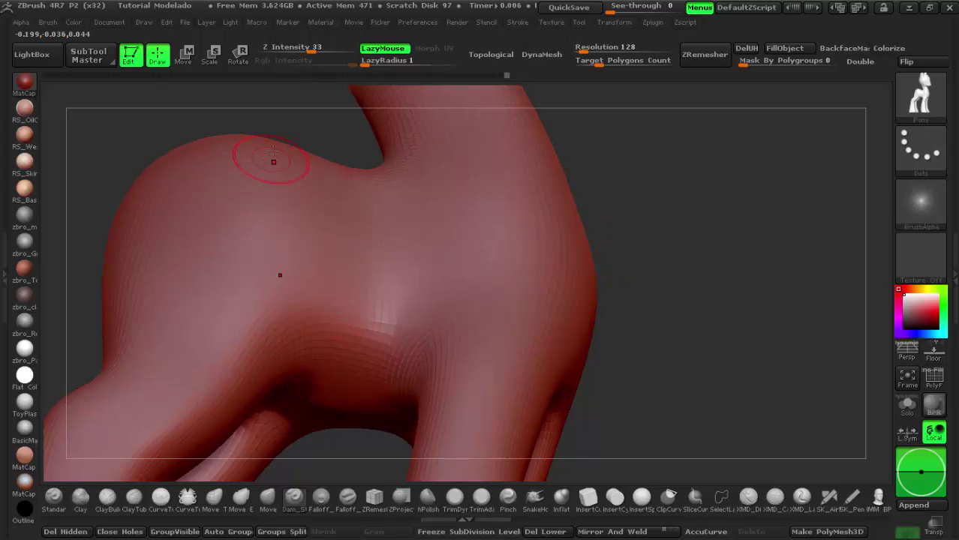
left_click_drag(309, 48, 288, 47)
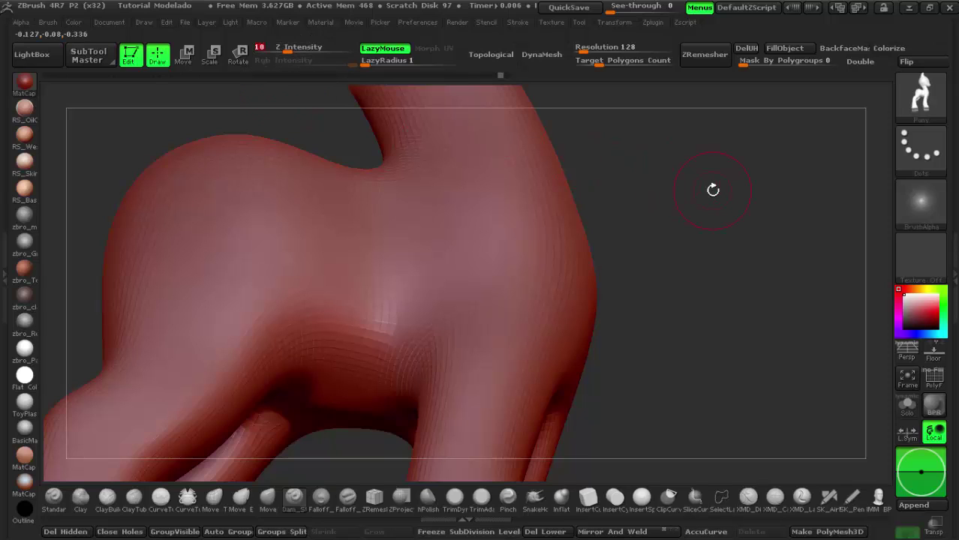
left_click_drag(713, 190, 742, 192)
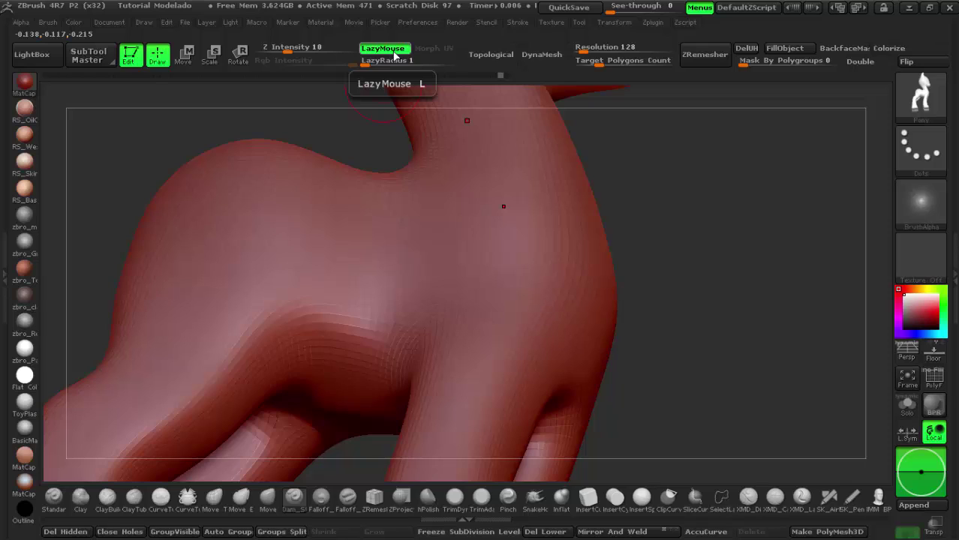
- Raise LazyRadius to 8, turn LazyMouse off, raise Z Intensity and undo a shoulder test stroke
left_click(363, 60)
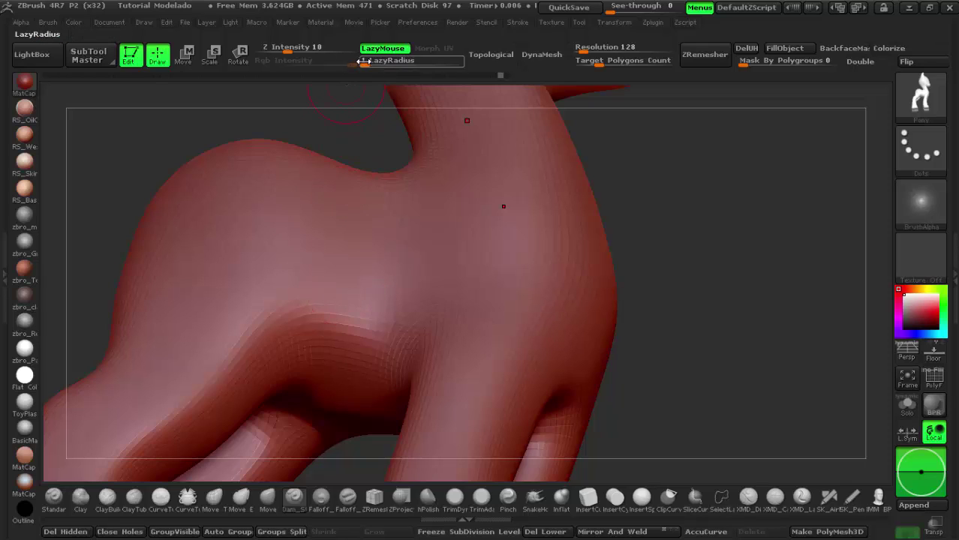
left_click_drag(365, 61, 390, 65)
left_click(389, 49)
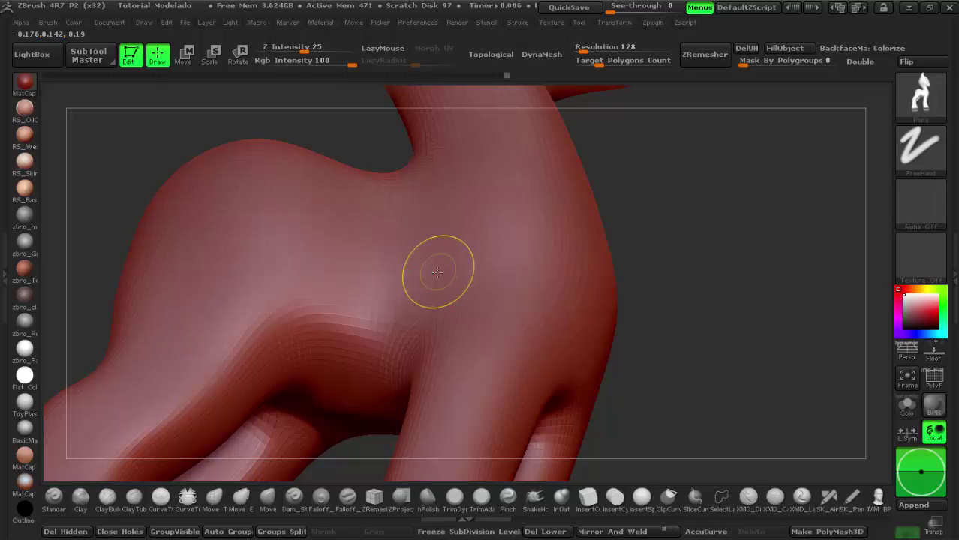
left_click_drag(291, 51, 294, 52)
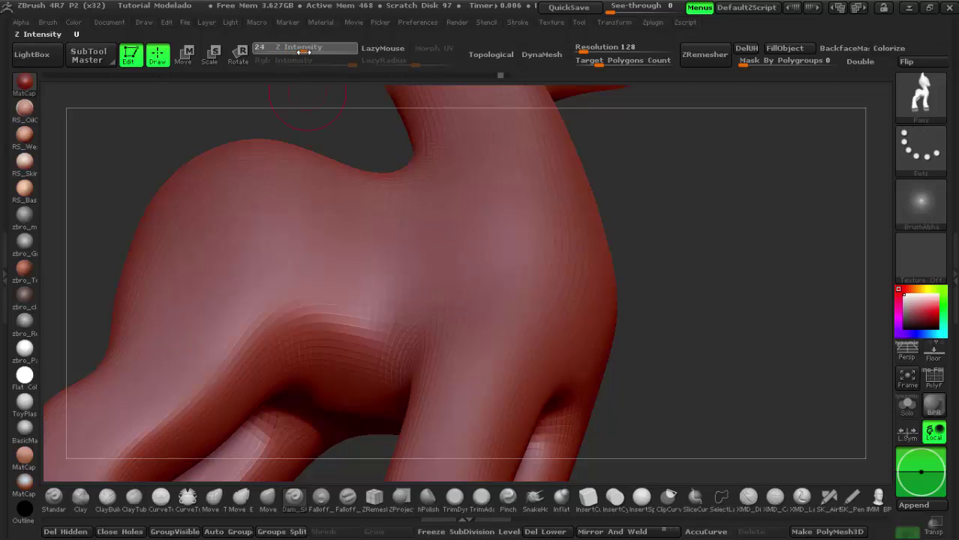
mouse_move(173, 303)
left_mouse_down()
mouse_move(368, 217)
mouse_move(532, 188)
mouse_move(208, 220)
left_mouse_up()
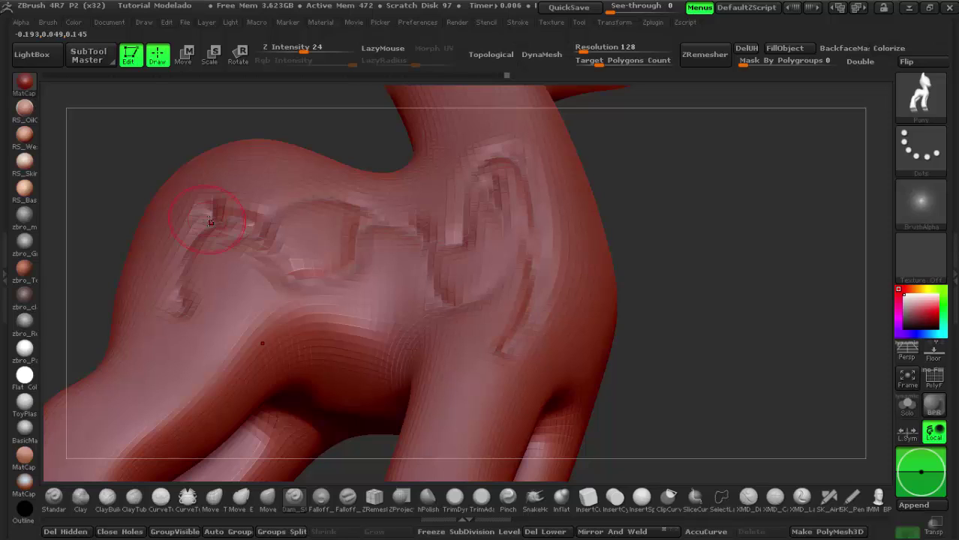
key("ctrl+z")
- Turn LazyMouse back on, then draw and undo a wave-shaped test stroke on the shoulder
left_click(382, 50)
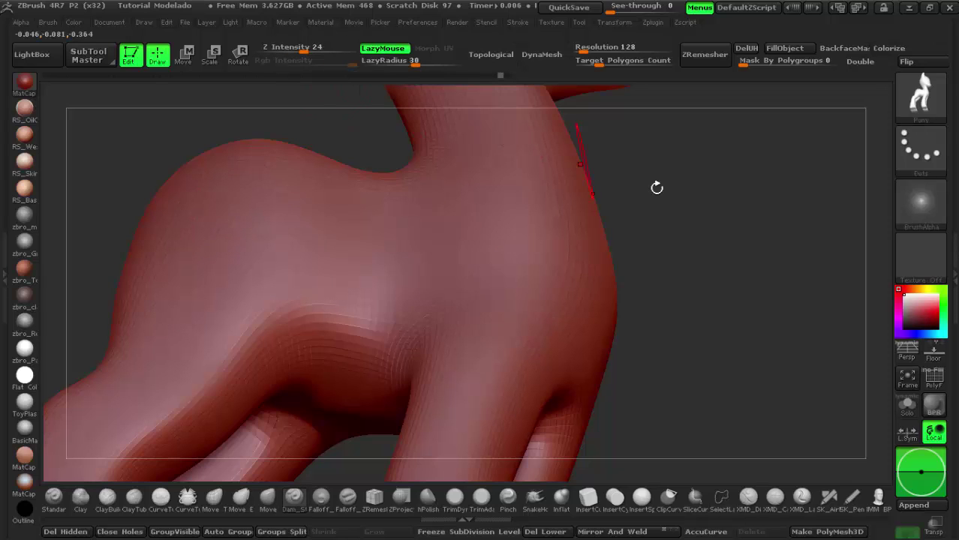
left_click_drag(709, 174, 675, 239)
mouse_move(182, 291)
left_mouse_down()
mouse_move(236, 251)
mouse_move(300, 289)
mouse_move(347, 162)
left_mouse_up()
mouse_move(379, 193)
left_mouse_down()
mouse_move(369, 244)
mouse_move(420, 248)
mouse_move(454, 180)
mouse_move(502, 180)
mouse_move(510, 236)
mouse_move(480, 278)
mouse_move(437, 304)
mouse_move(447, 349)
mouse_move(476, 386)
mouse_move(551, 270)
mouse_move(558, 203)
mouse_move(529, 140)
mouse_move(469, 124)
mouse_move(389, 166)
left_mouse_up()
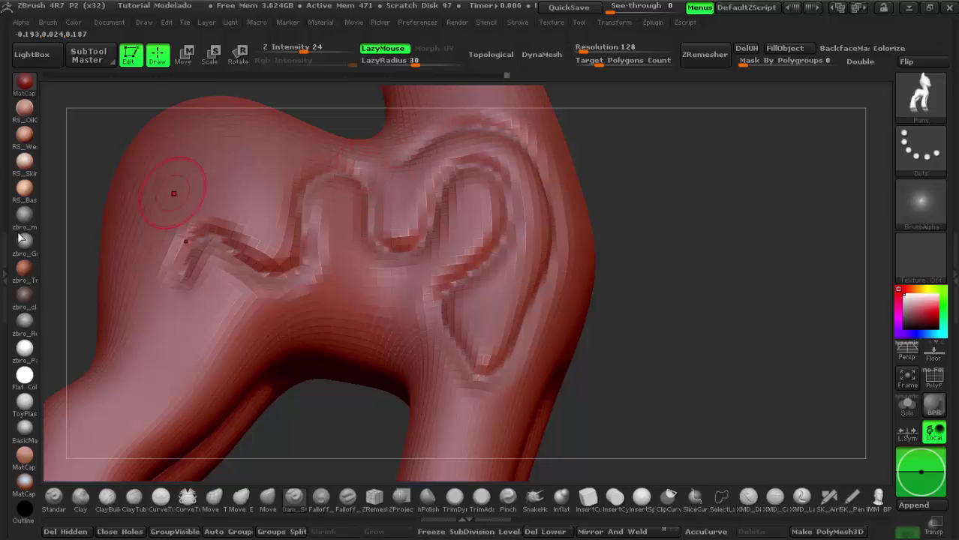
left_click_drag(173, 193, 214, 288)
key("ctrl+z")
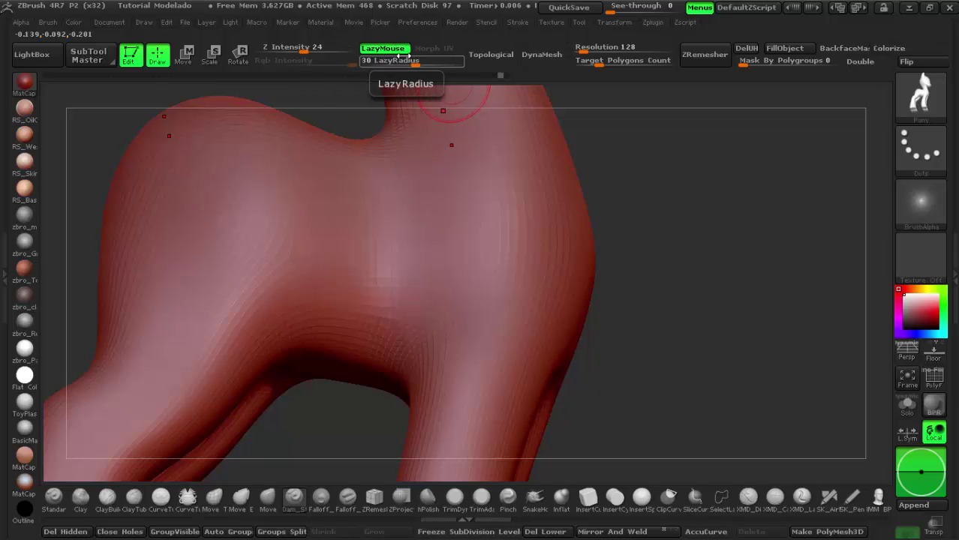
- Check the Lazy Mouse settings at radius 30 in the Stroke menu
left_click(517, 23)
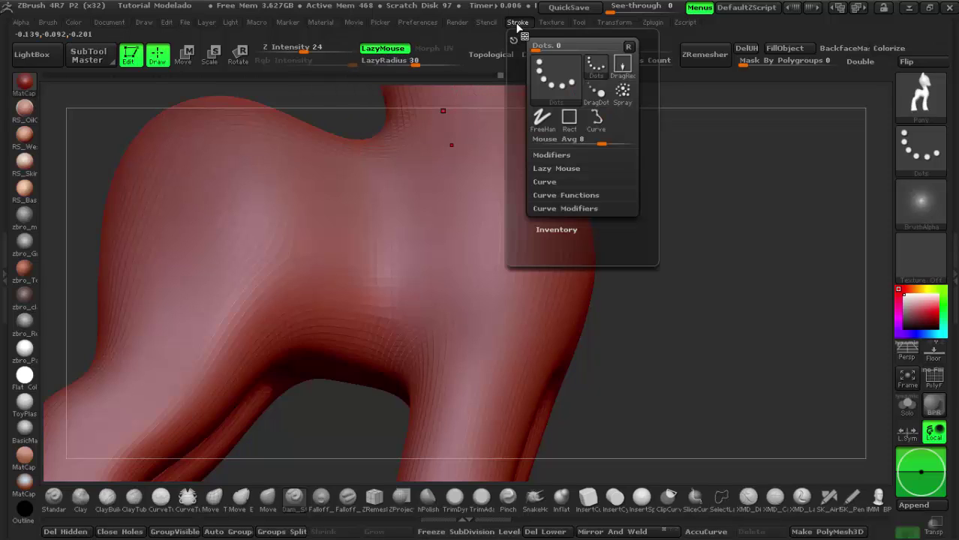
left_click(571, 169)
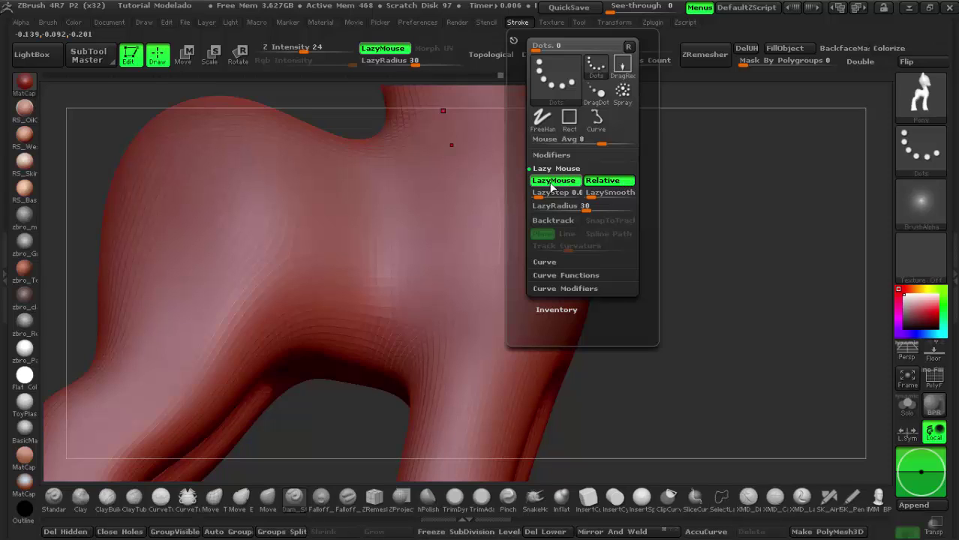
left_click(518, 22)
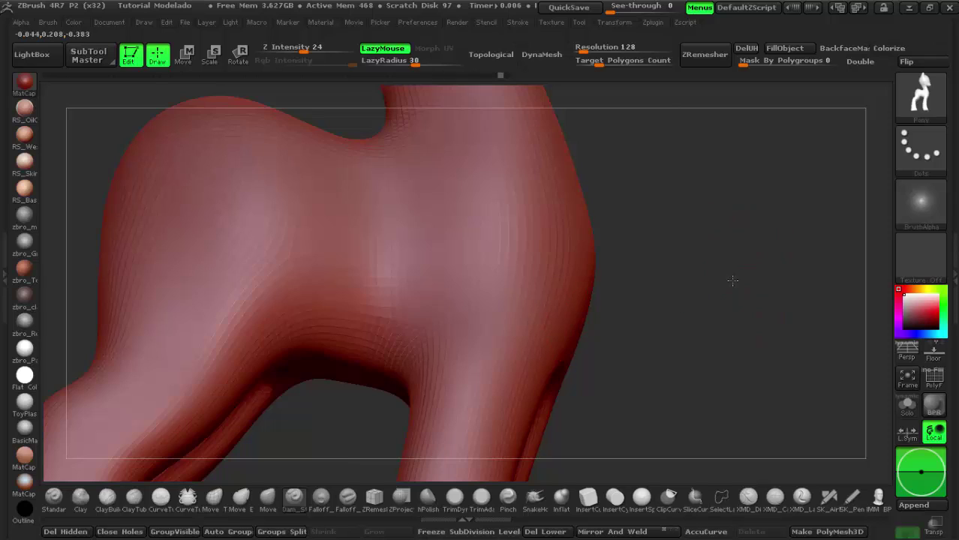
- Lower Z Intensity to 15 and orbit around the body to inspect the legs
left_click_drag(744, 235, 729, 252)
left_click_drag(305, 51, 291, 50)
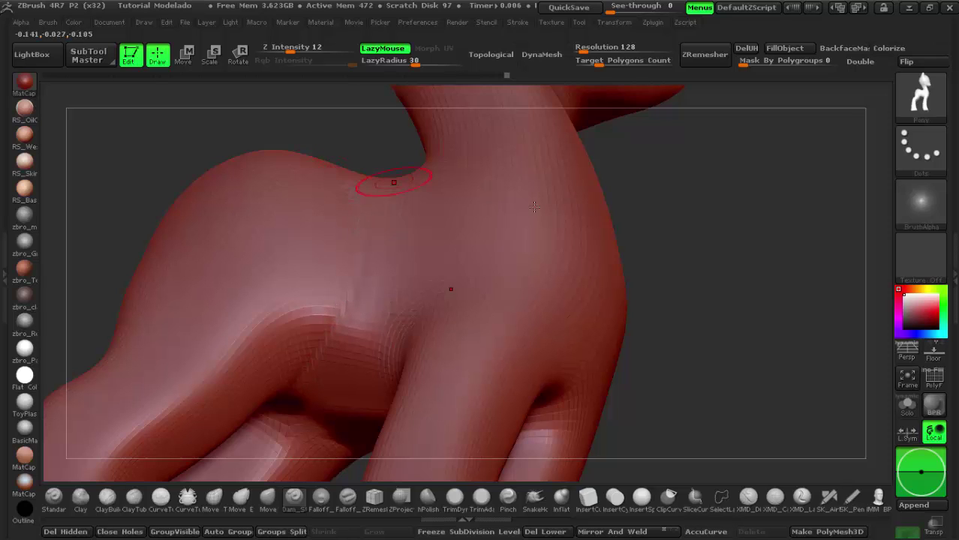
left_click_drag(534, 206, 466, 340)
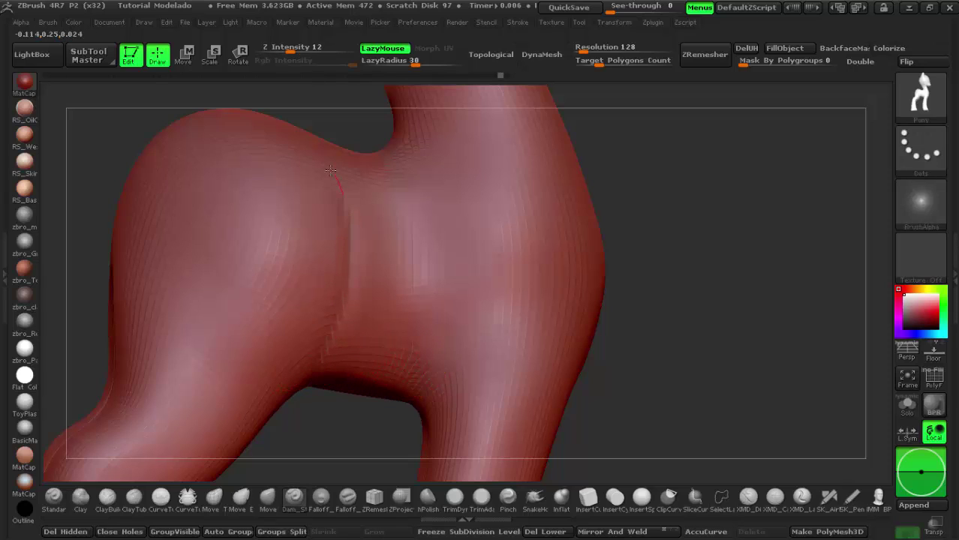
mouse_move(700, 328)
left_mouse_down()
mouse_move(672, 241)
mouse_move(696, 200)
left_mouse_up()
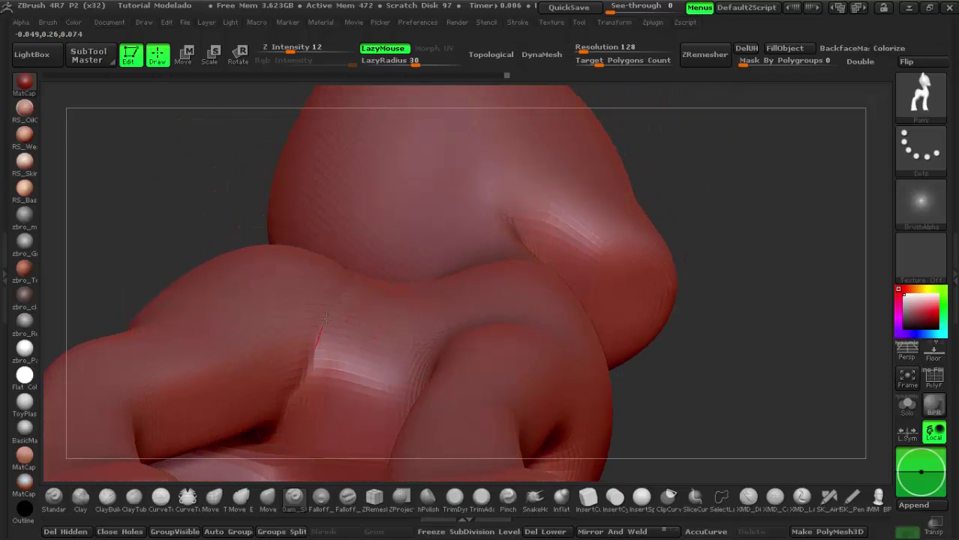
mouse_move(709, 258)
left_mouse_down()
mouse_move(724, 386)
mouse_move(664, 386)
mouse_move(700, 328)
mouse_move(689, 349)
mouse_move(660, 316)
mouse_move(537, 294)
left_mouse_up()
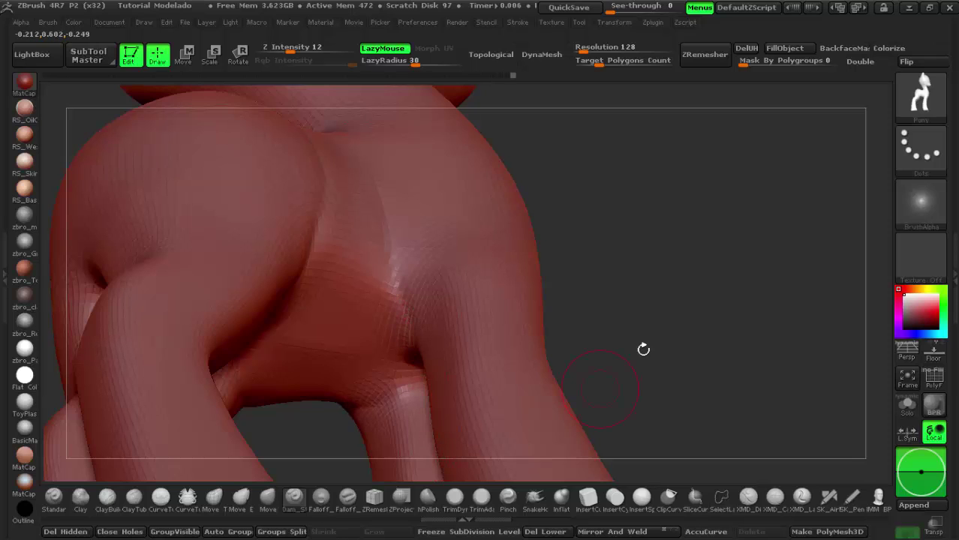
mouse_move(643, 349)
left_mouse_down()
mouse_move(642, 310)
mouse_move(551, 333)
left_mouse_up()
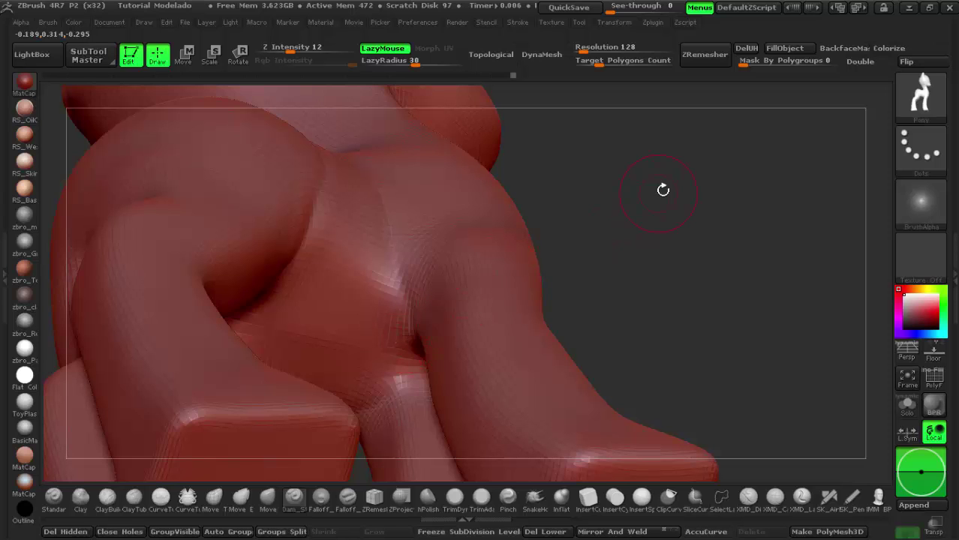
mouse_move(663, 189)
left_mouse_down()
mouse_move(687, 313)
mouse_move(674, 320)
mouse_move(639, 263)
mouse_move(663, 262)
mouse_move(661, 285)
mouse_move(360, 176)
left_mouse_up()
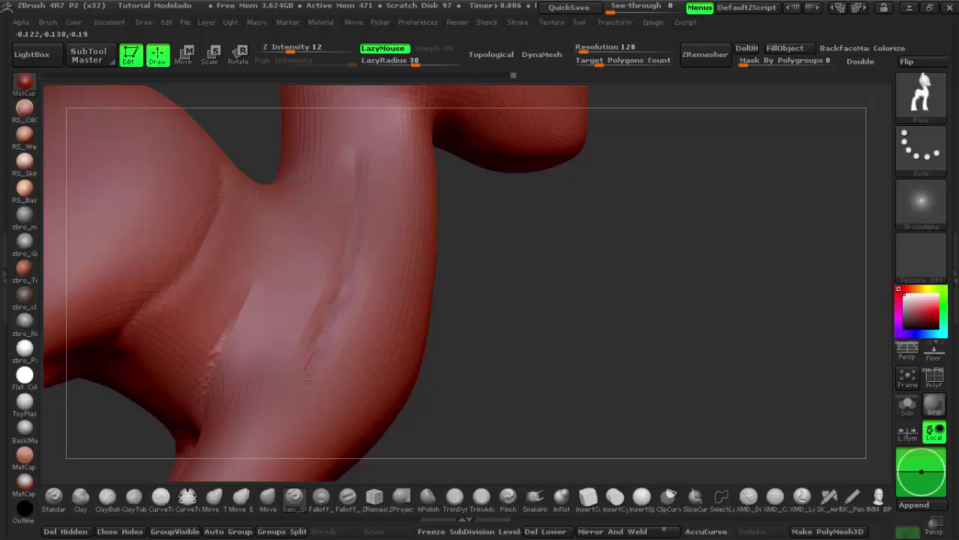
- Smooth away the neck's vertical crease, test and undo two neck grooves, then face the neck's front
left_click_drag(577, 272, 565, 285)
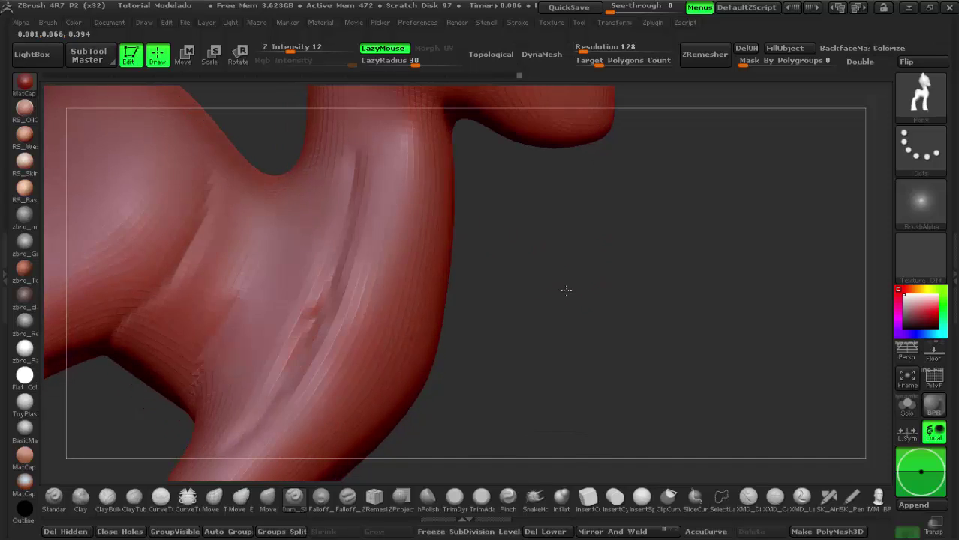
mouse_move(300, 375)
left_mouse_down("shift")
mouse_move(358, 157)
mouse_move(289, 405)
left_mouse_up("shift")
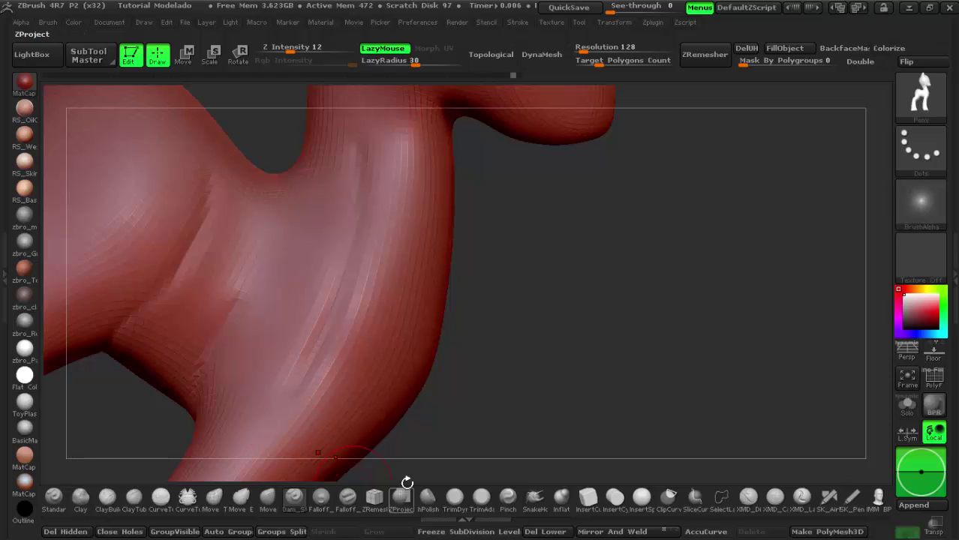
left_click_drag(353, 146, 293, 397)
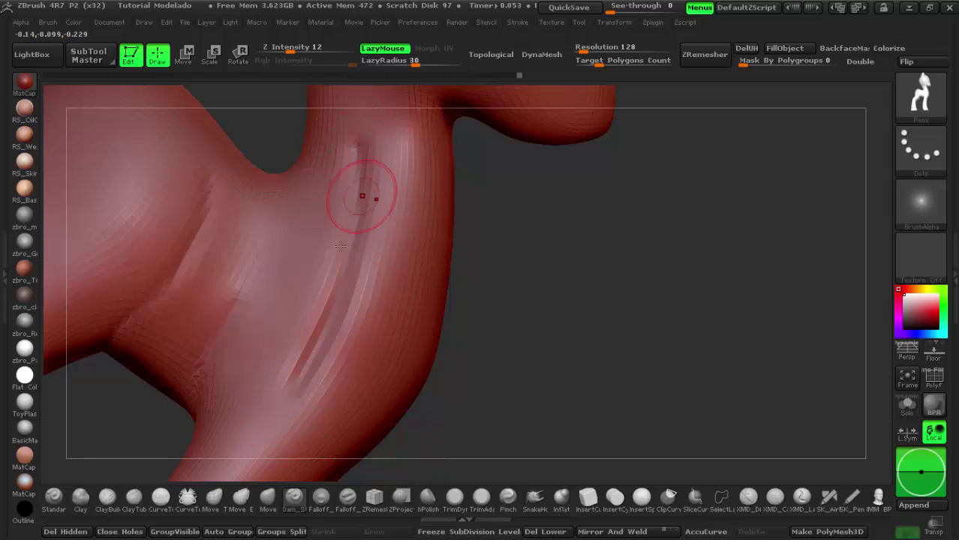
left_click_drag(354, 188, 284, 406)
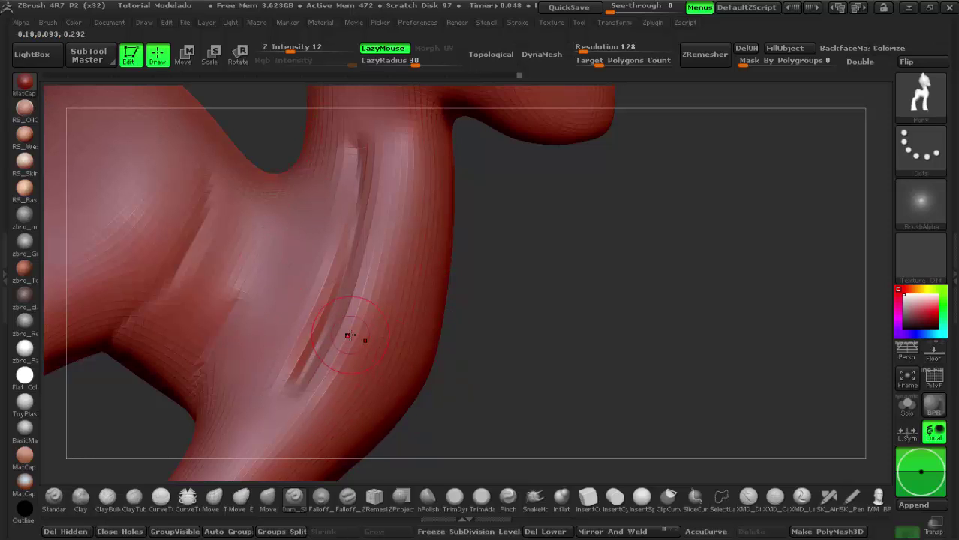
key("ctrl+z")
key("ctrl+z")
key("ctrl+z")
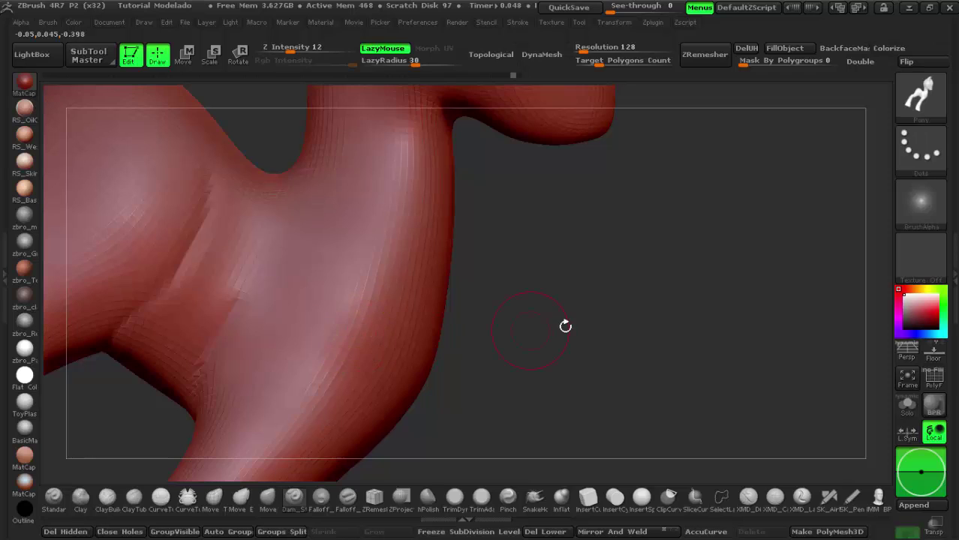
left_click_drag(565, 325, 543, 318)
mouse_move(617, 442)
left_mouse_down()
mouse_move(601, 426)
mouse_move(627, 342)
mouse_move(582, 293)
left_mouse_up()
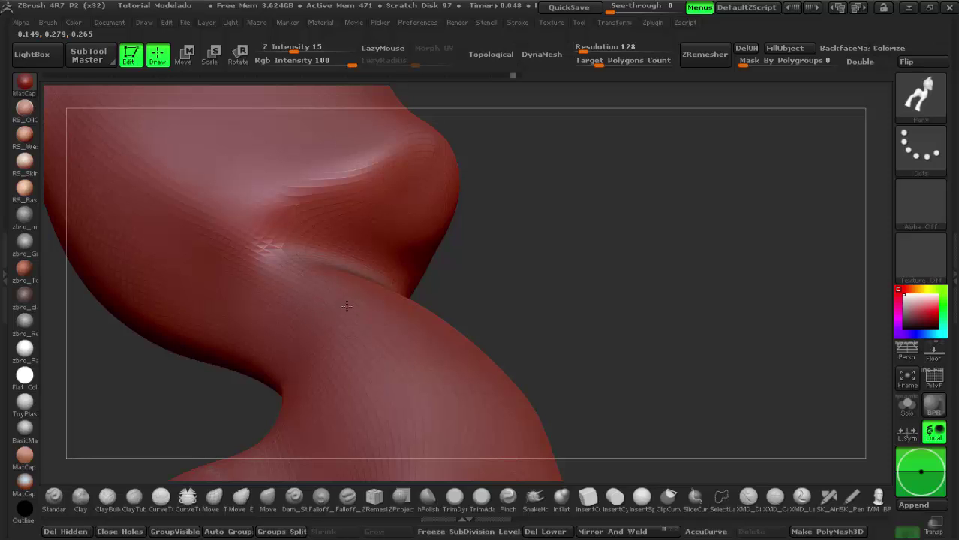
- Select the Move brush and orbit around the head, ear and underside of the neck
left_click_drag(569, 258, 465, 315)
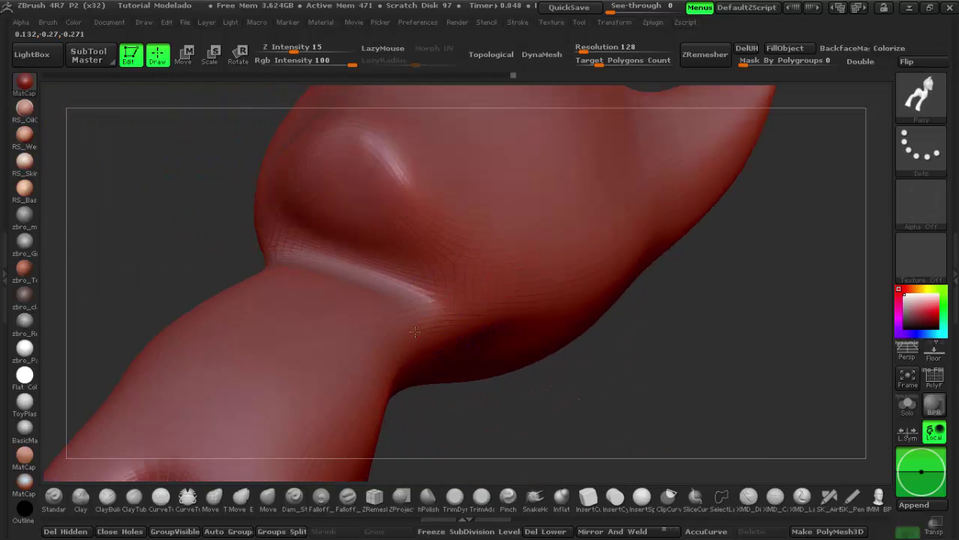
mouse_move(690, 312)
left_mouse_down()
mouse_move(706, 353)
mouse_move(594, 337)
left_mouse_up()
left_click(240, 496)
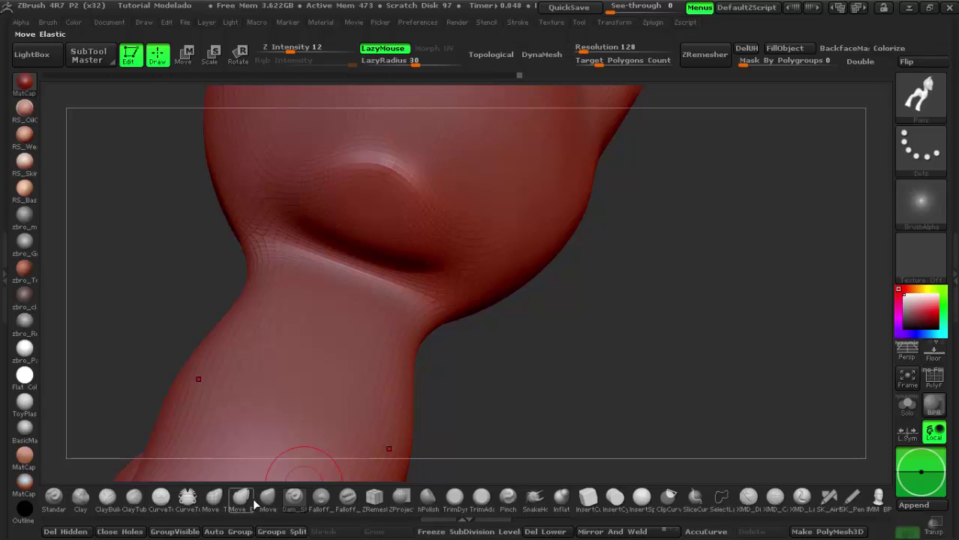
left_click(268, 499)
key("space")
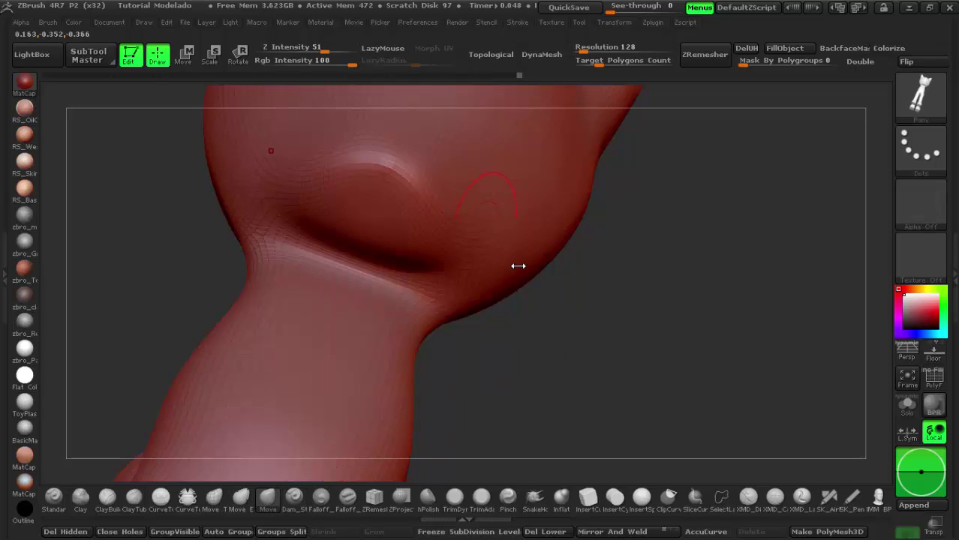
mouse_move(582, 321)
left_mouse_down()
mouse_move(602, 369)
mouse_move(525, 360)
left_mouse_up()
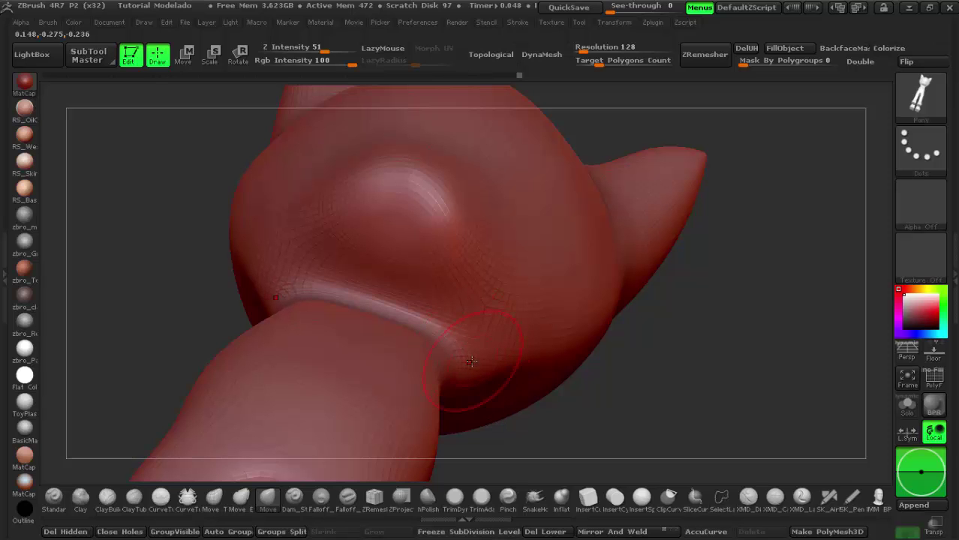
left_click_drag(616, 351, 567, 353)
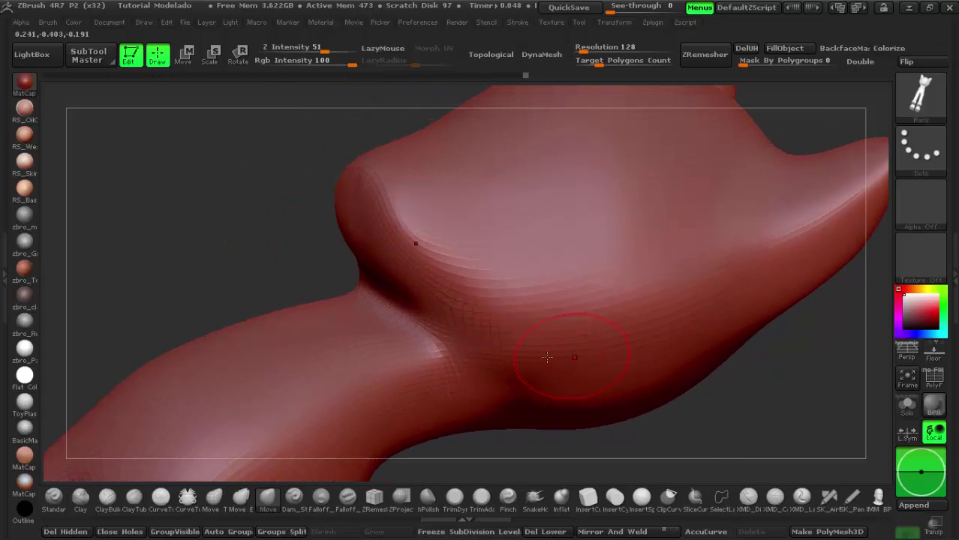
left_click_drag(695, 418, 300, 471)
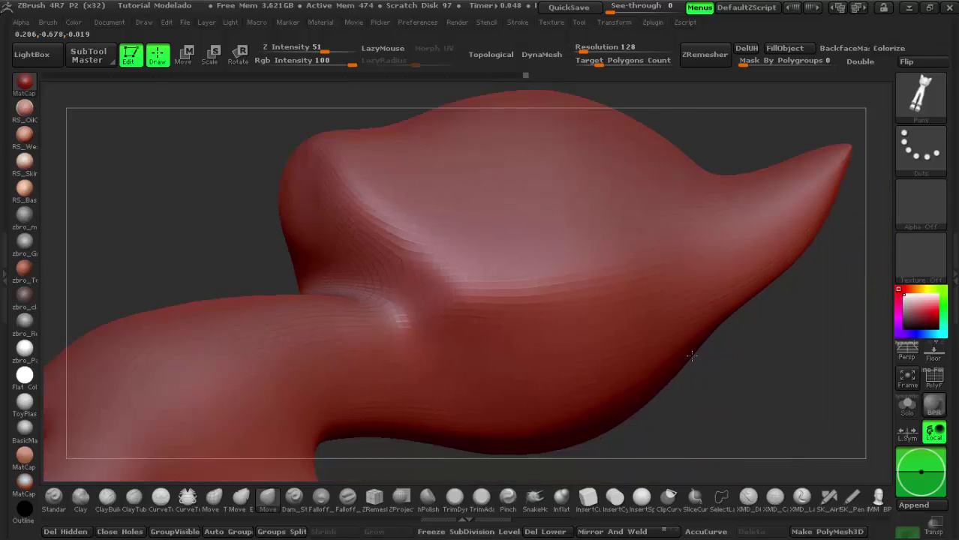
- Deepen the neck-to-head crease with a Dam_Standard stroke
left_click(292, 499)
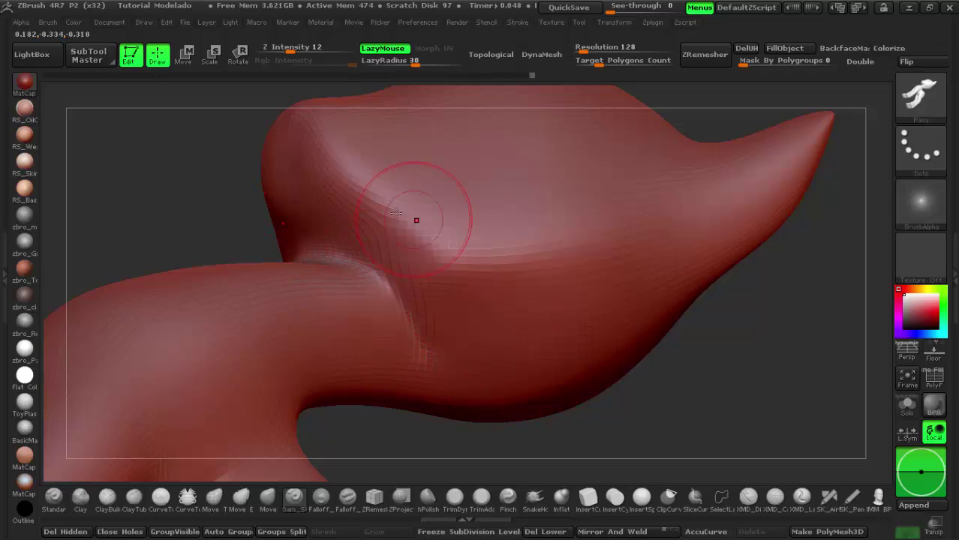
mouse_move(415, 216)
left_mouse_down()
mouse_move(434, 266)
mouse_move(466, 278)
mouse_move(370, 294)
mouse_move(407, 252)
mouse_move(265, 302)
left_mouse_up()
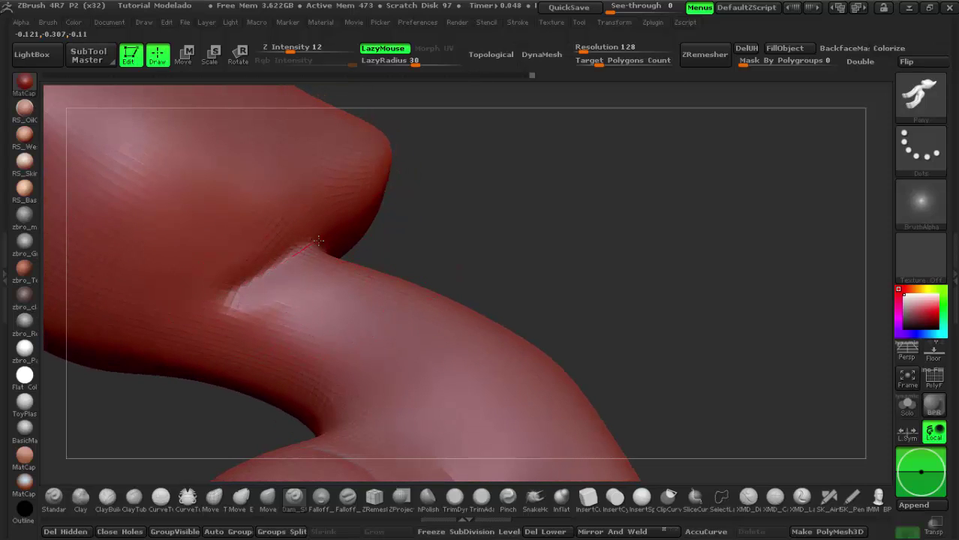
left_click_drag(609, 236, 319, 283)
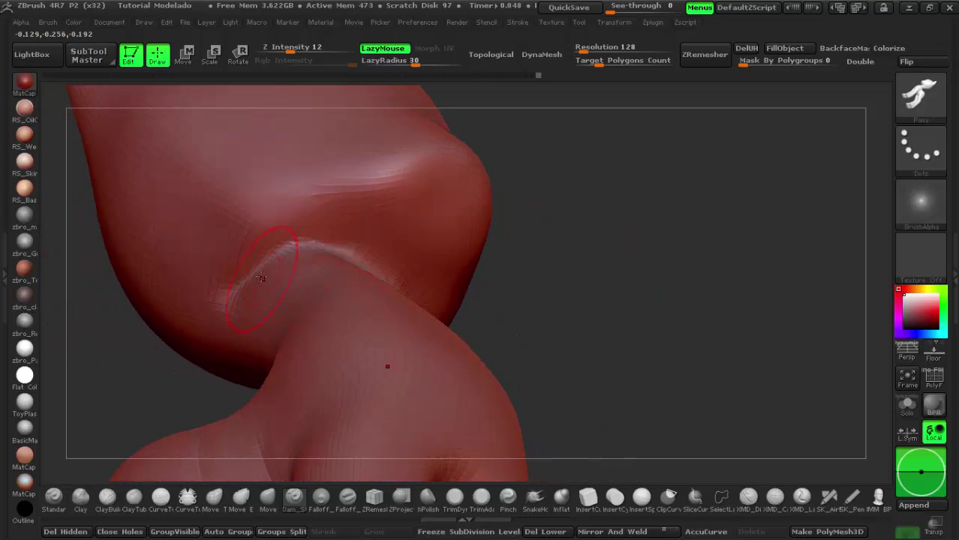
mouse_move(579, 258)
left_mouse_down()
mouse_move(589, 293)
mouse_move(550, 260)
mouse_move(571, 290)
mouse_move(332, 306)
mouse_move(271, 279)
mouse_move(316, 296)
left_mouse_up()
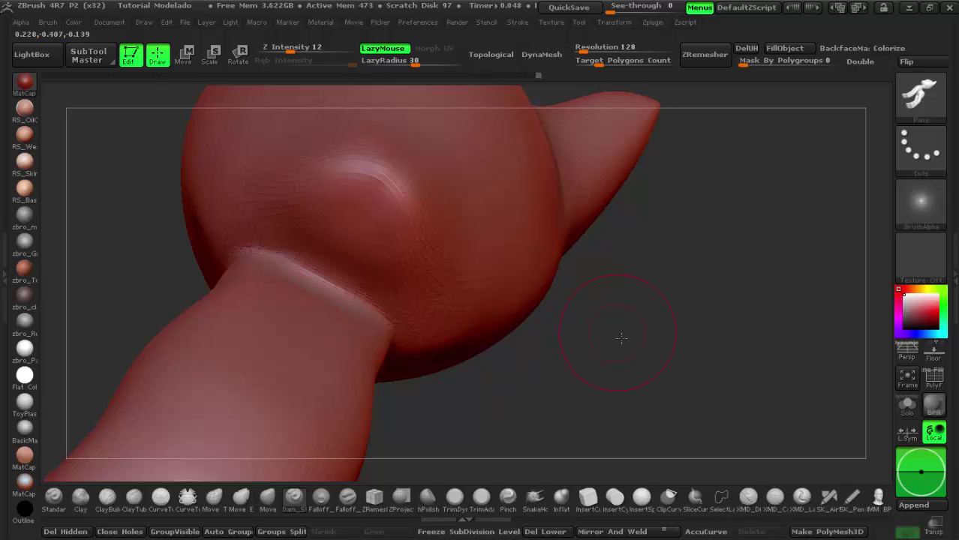
mouse_move(619, 332)
left_mouse_down()
mouse_move(627, 373)
mouse_move(541, 285)
mouse_move(552, 313)
mouse_move(565, 317)
mouse_move(507, 300)
mouse_move(552, 299)
mouse_move(561, 254)
mouse_move(574, 248)
left_mouse_up()
- Set up ClayBuildup at Z Intensity 10 with adjusted size and LazyRadius 30
left_click(107, 496)
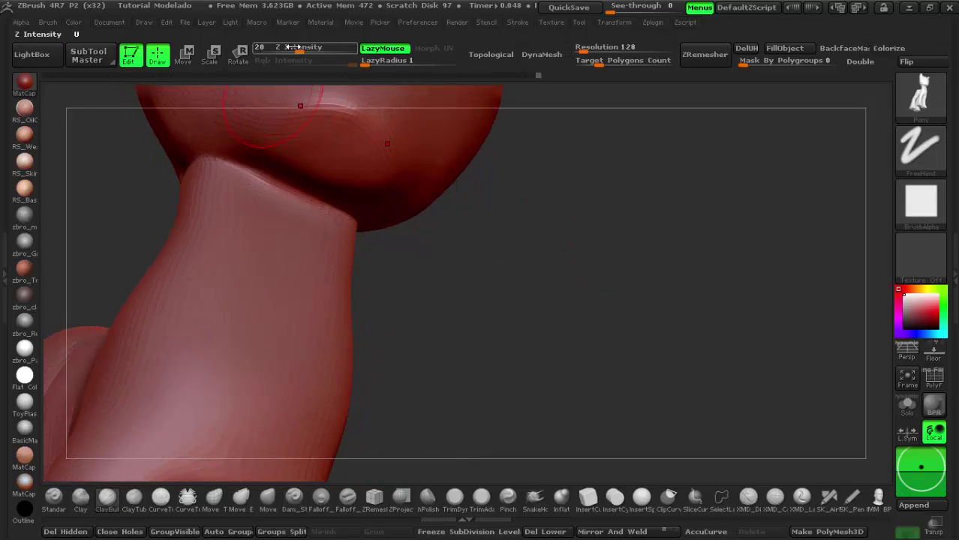
left_click_drag(292, 46, 281, 47)
key("space")
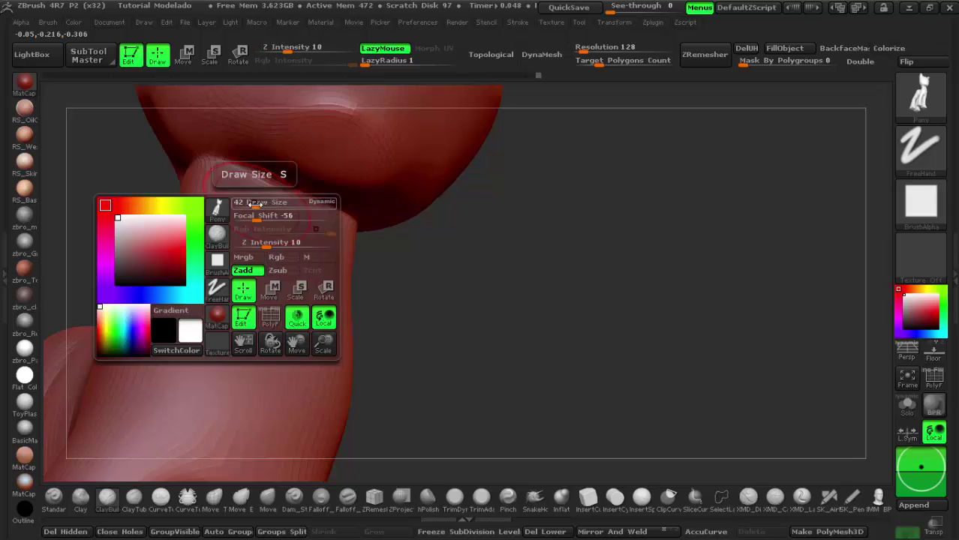
left_click_drag(255, 204, 259, 204)
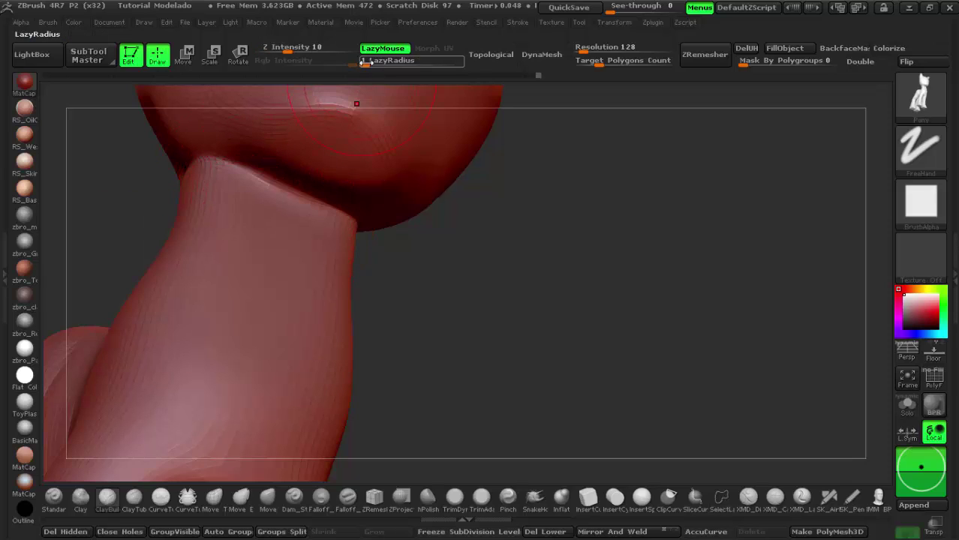
left_click_drag(366, 62, 392, 63)
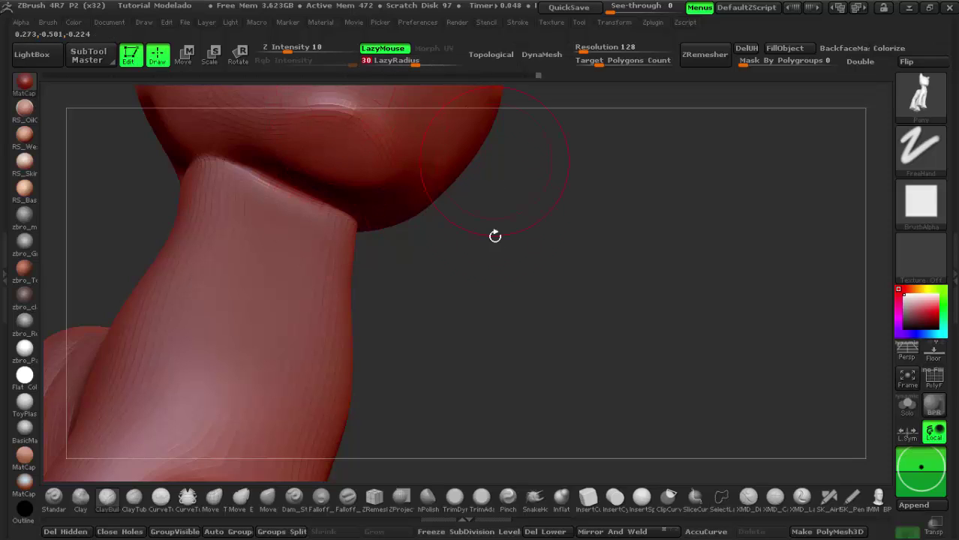
key("ctrl+z")
key("ctrl+z")
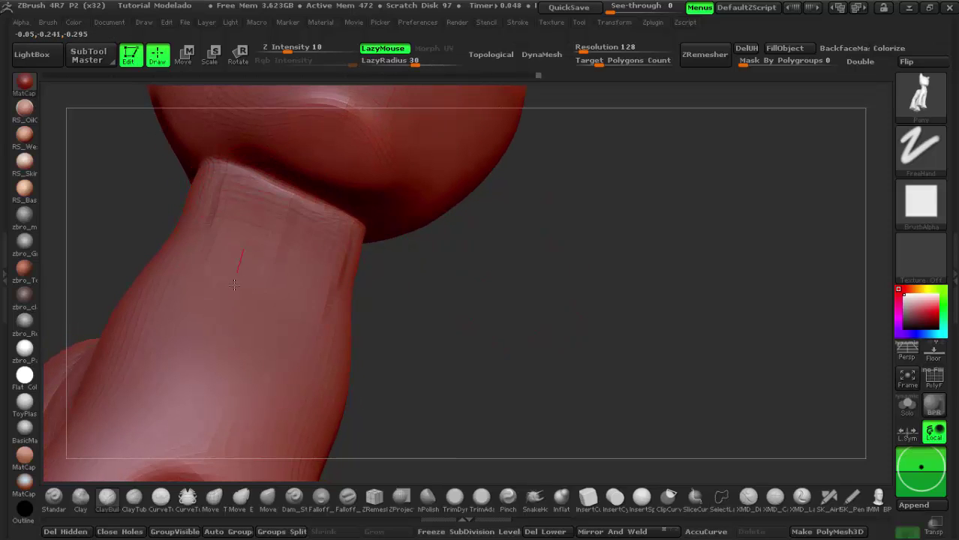
- Smooth to soften the grooves along the neck, then orbit to the shoulder
key("shift")
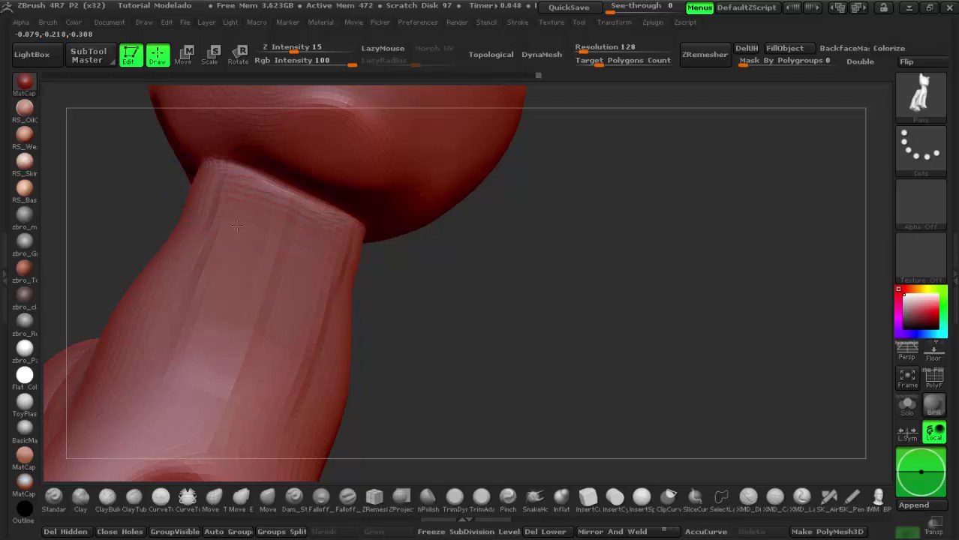
left_click_drag(526, 319, 143, 277)
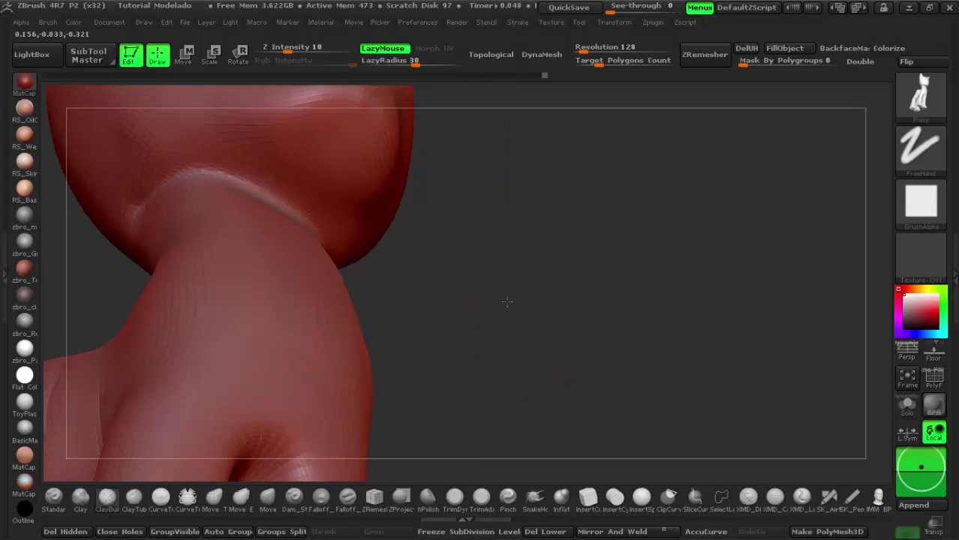
left_click_drag(248, 229, 232, 291)
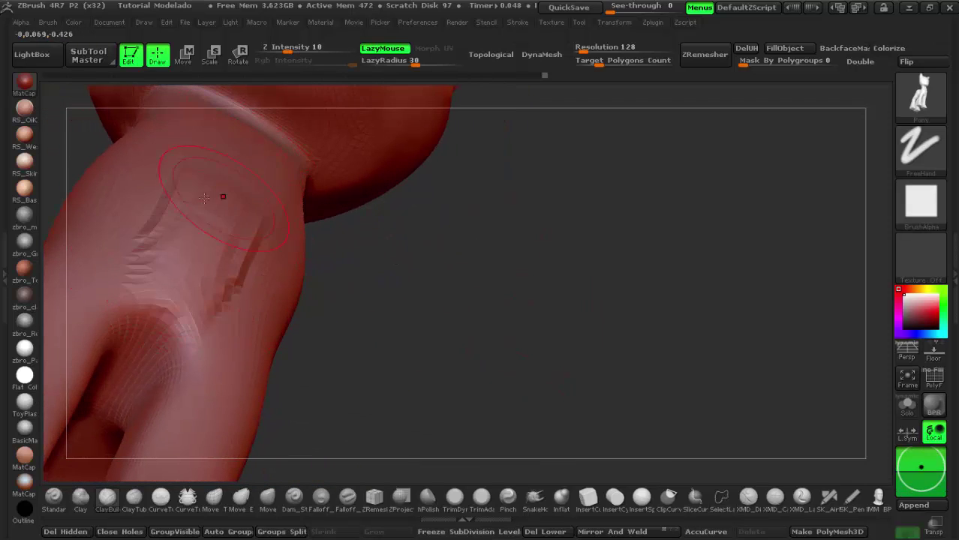
key("shift")
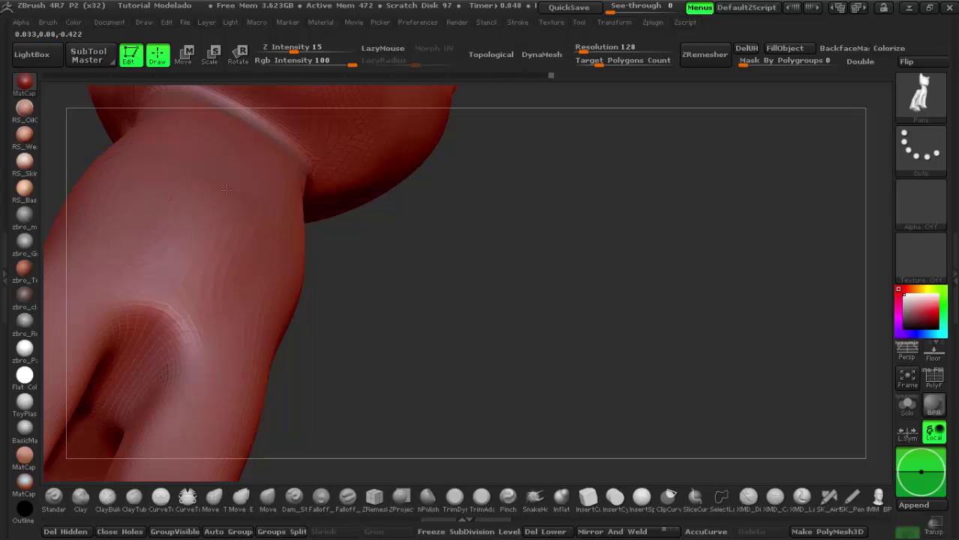
mouse_move(406, 253)
left_mouse_down()
mouse_move(369, 215)
mouse_move(454, 240)
mouse_move(475, 230)
mouse_move(399, 266)
mouse_move(322, 163)
left_mouse_up()
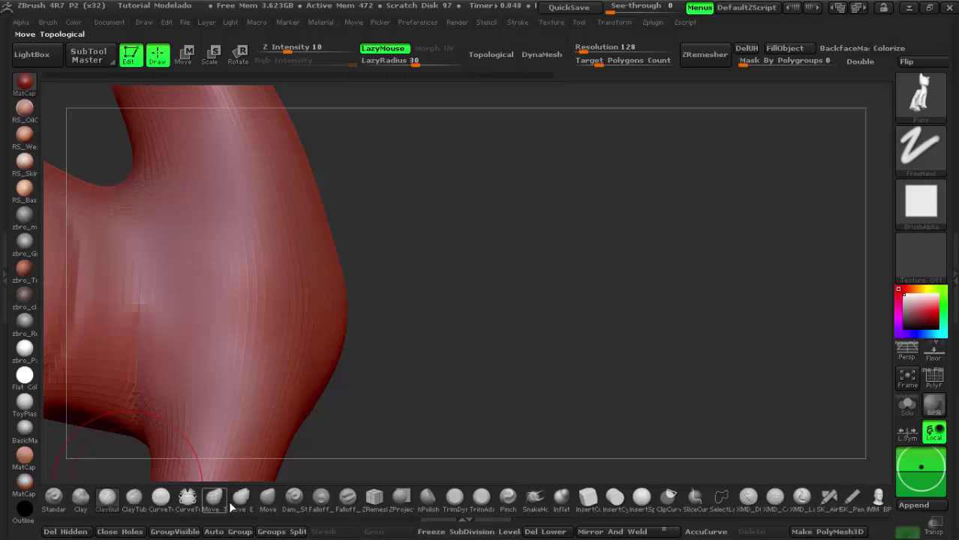
- Select the Move brush at Draw Size 45
left_click(275, 499)
key("space")
left_click_drag(287, 263, 310, 265)
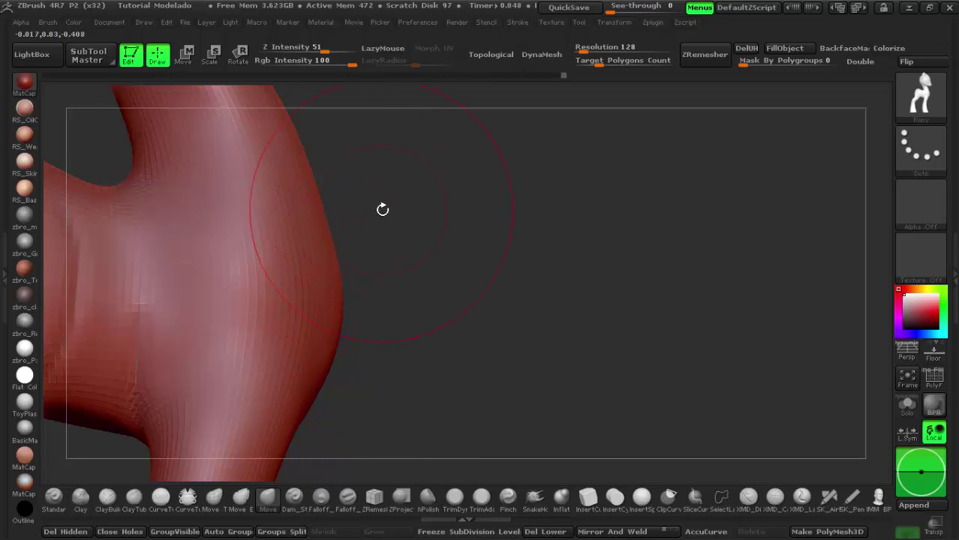
- Zoom out to see neck, head and body, orbit around, then zoom onto the front legs
left_click_drag(381, 208, 331, 225)
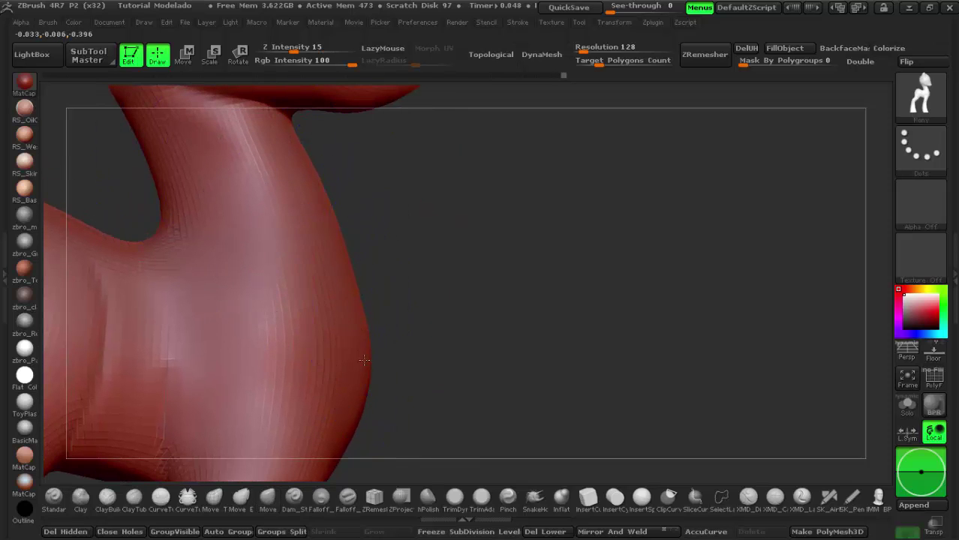
left_click_drag(406, 276, 480, 360)
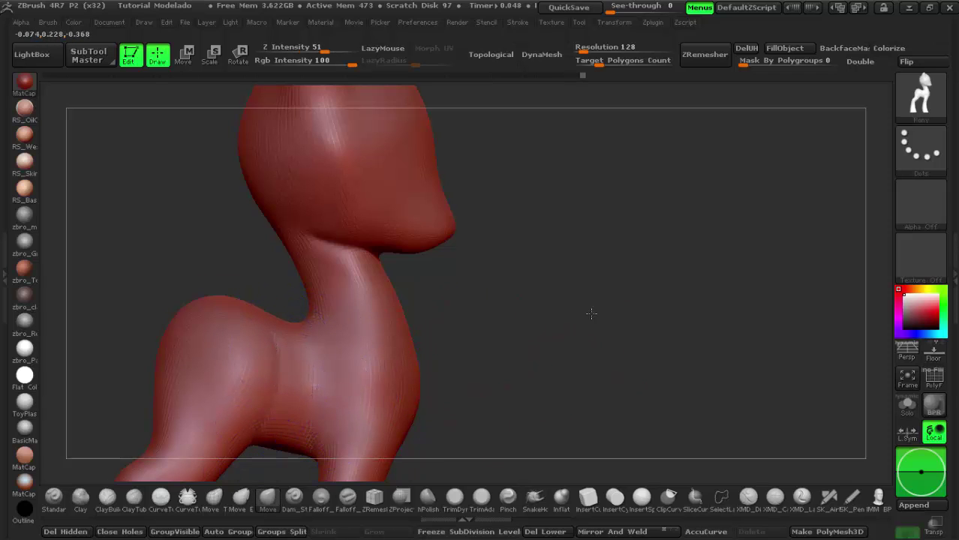
left_click_drag(588, 350, 321, 311)
mouse_move(507, 331)
left_mouse_down()
mouse_move(537, 347)
mouse_move(460, 285)
mouse_move(487, 269)
mouse_move(552, 308)
mouse_move(471, 226)
mouse_move(176, 336)
left_mouse_up()
mouse_move(618, 286)
left_mouse_down()
mouse_move(456, 216)
mouse_move(481, 321)
mouse_move(330, 260)
left_mouse_up()
key("space")
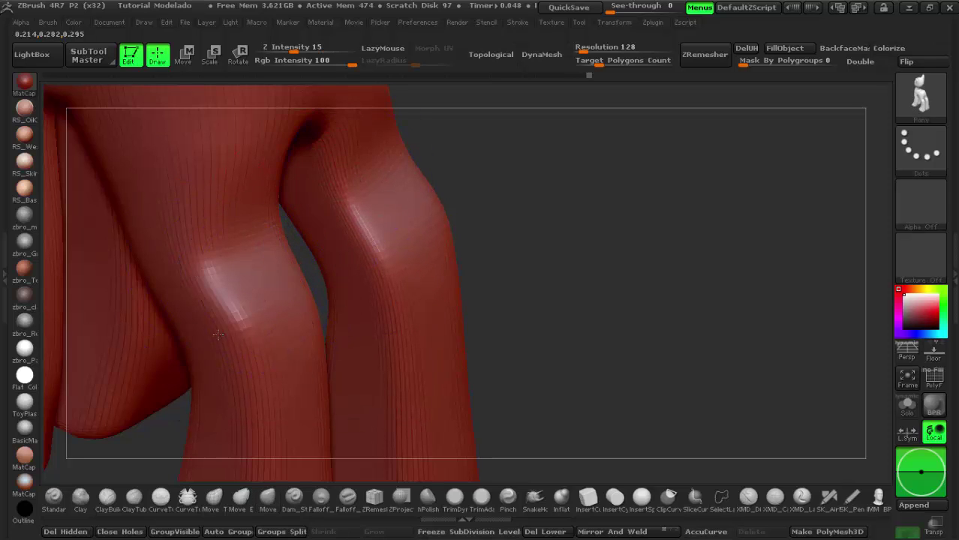
- Adjust the front leg contour, carve a Dam_Standard crease across the knee, and orbit to check
key("ctrl+z")
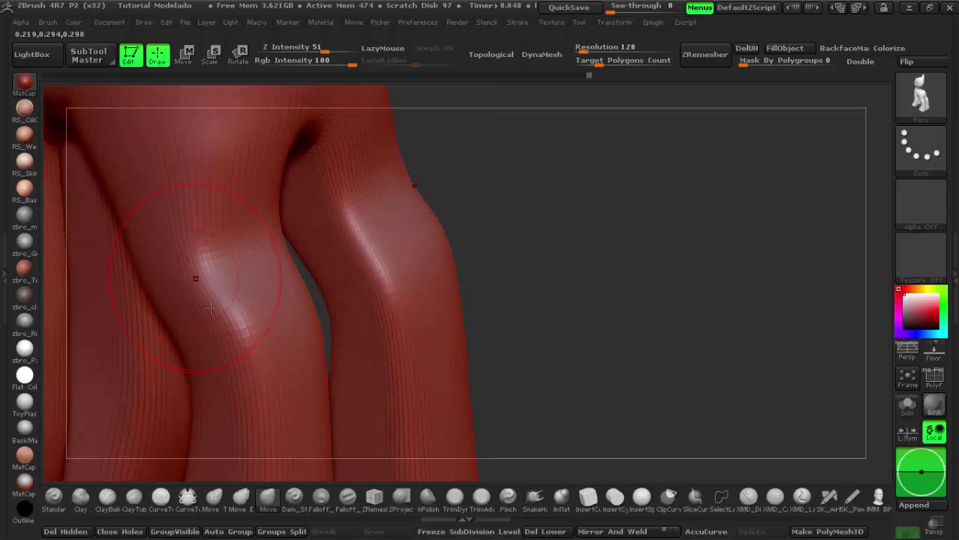
left_click(293, 498)
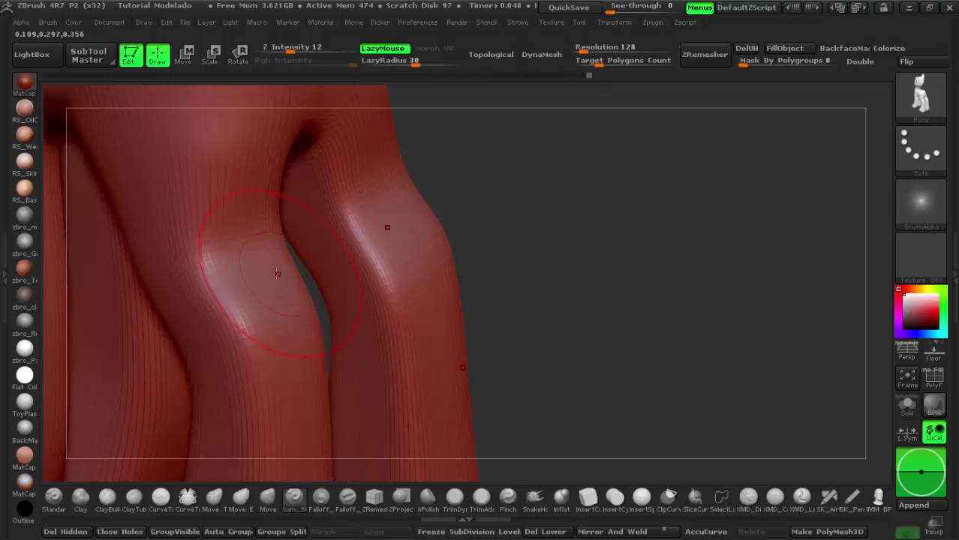
key("space")
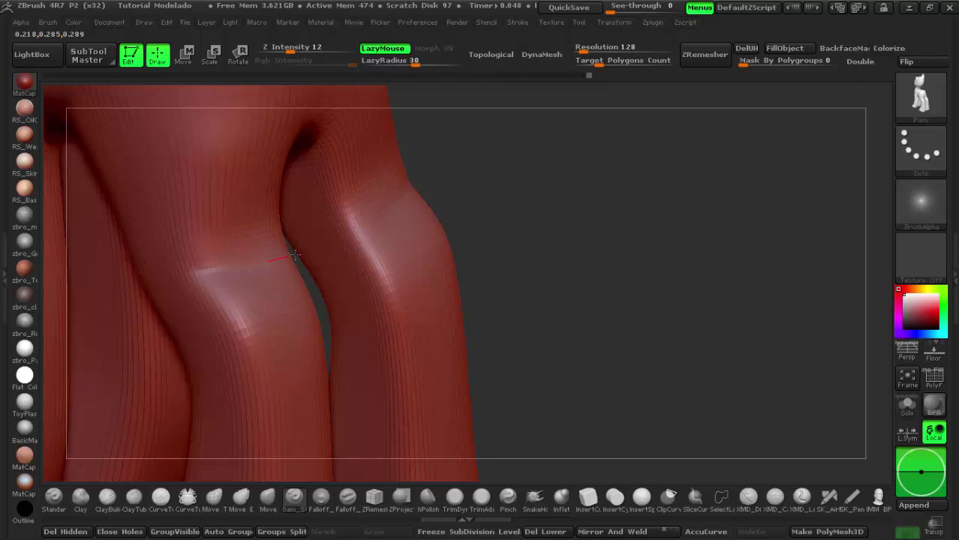
left_click_drag(583, 231, 463, 204)
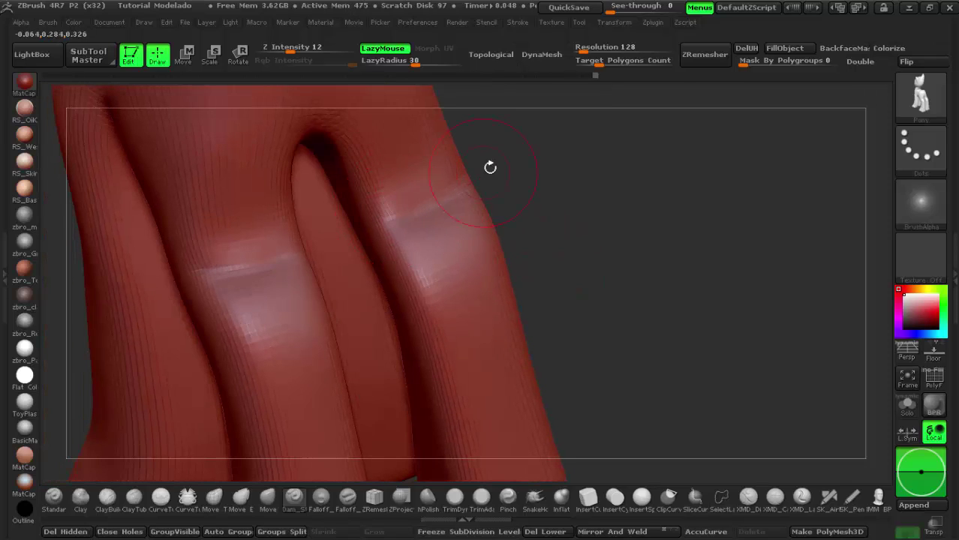
left_click_drag(490, 165, 462, 188, "shift")
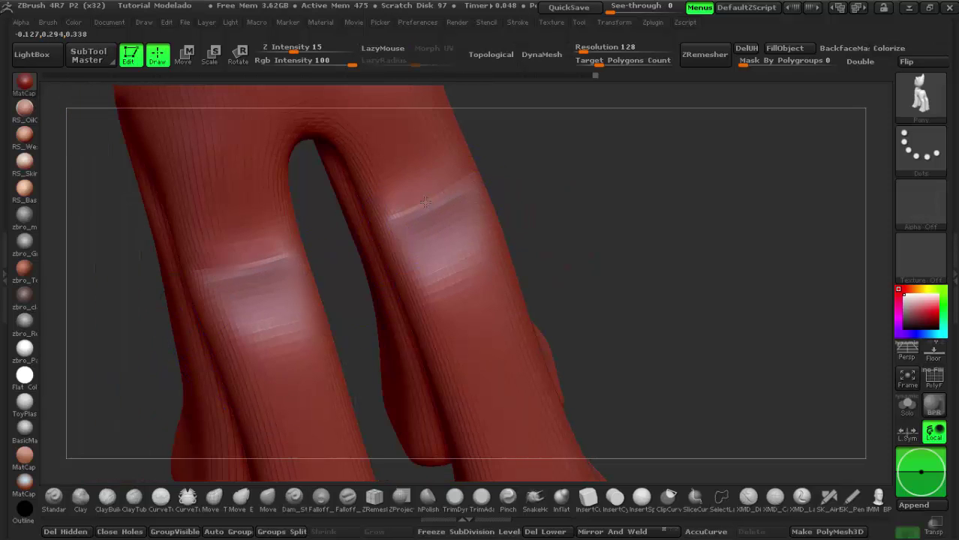
mouse_move(617, 275)
left_mouse_down()
mouse_move(530, 320)
mouse_move(641, 355)
left_mouse_up()
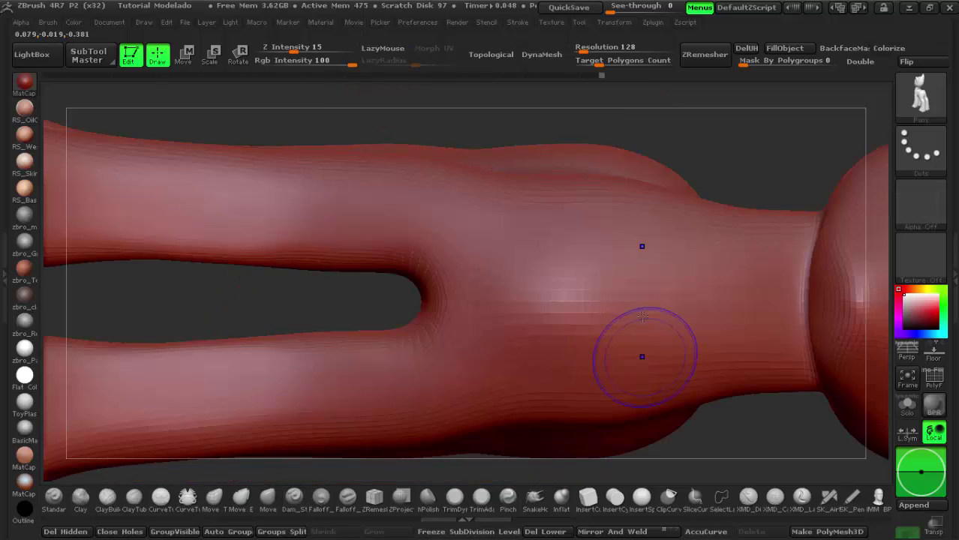
mouse_move(329, 135)
left_mouse_down()
mouse_move(393, 251)
mouse_move(570, 145)
mouse_move(580, 397)
mouse_move(620, 443)
mouse_move(574, 342)
mouse_move(601, 375)
mouse_move(560, 278)
mouse_move(527, 278)
mouse_move(555, 271)
left_mouse_up()
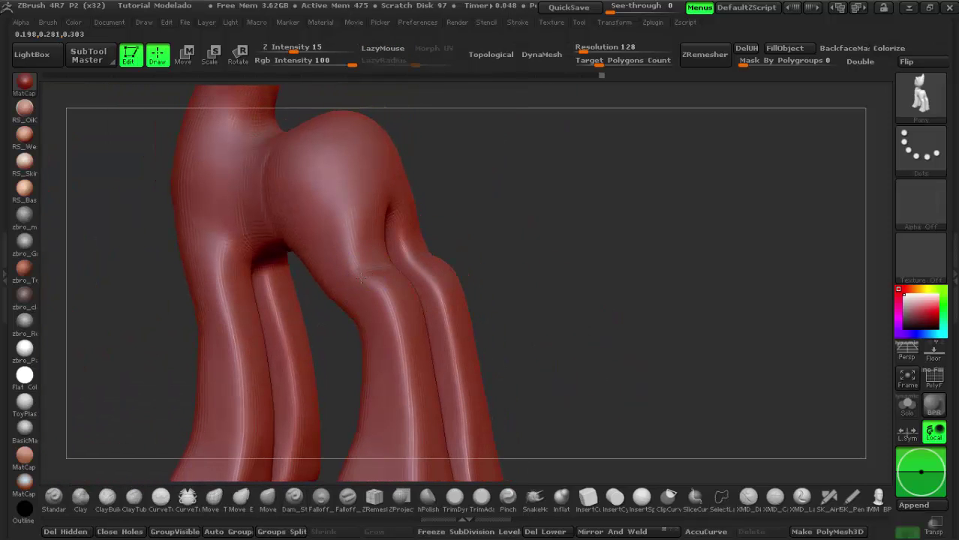
- Orbit from the front legs and zoom in on the neck and body
key("b")
key("d")
key("s")
left_click_drag(616, 256, 523, 270)
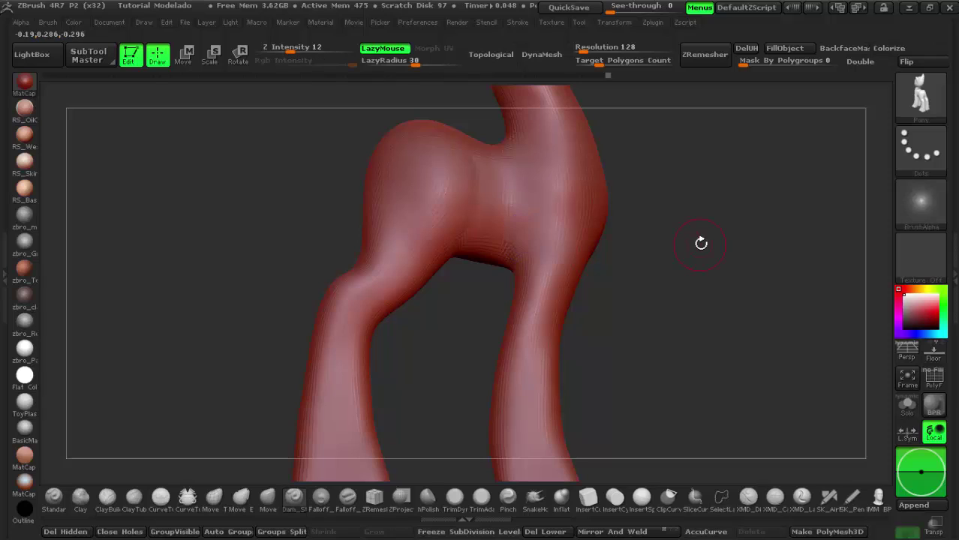
left_click_drag(700, 240, 653, 315)
mouse_move(609, 221)
left_mouse_down()
mouse_move(750, 197)
mouse_move(447, 238)
left_mouse_up()
key("space")
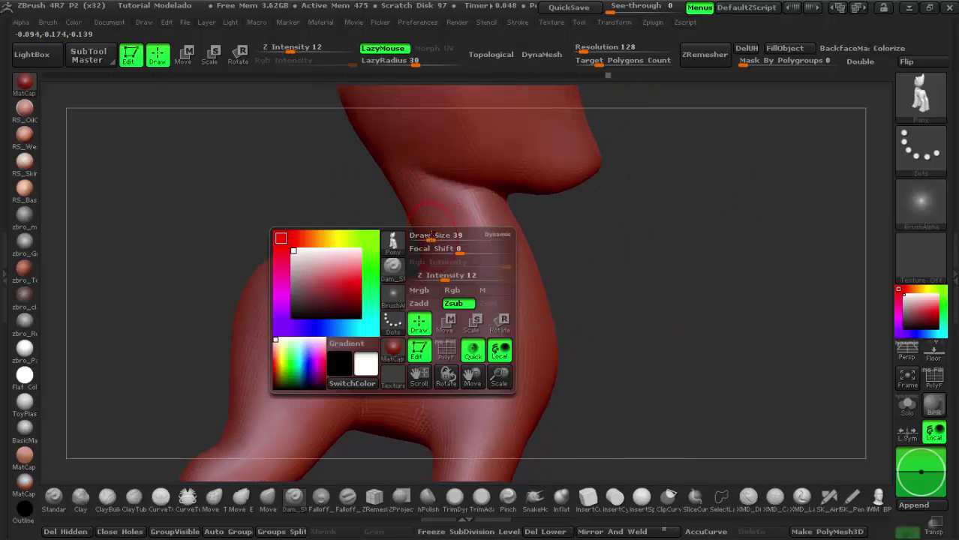
left_click_drag(435, 235, 499, 300)
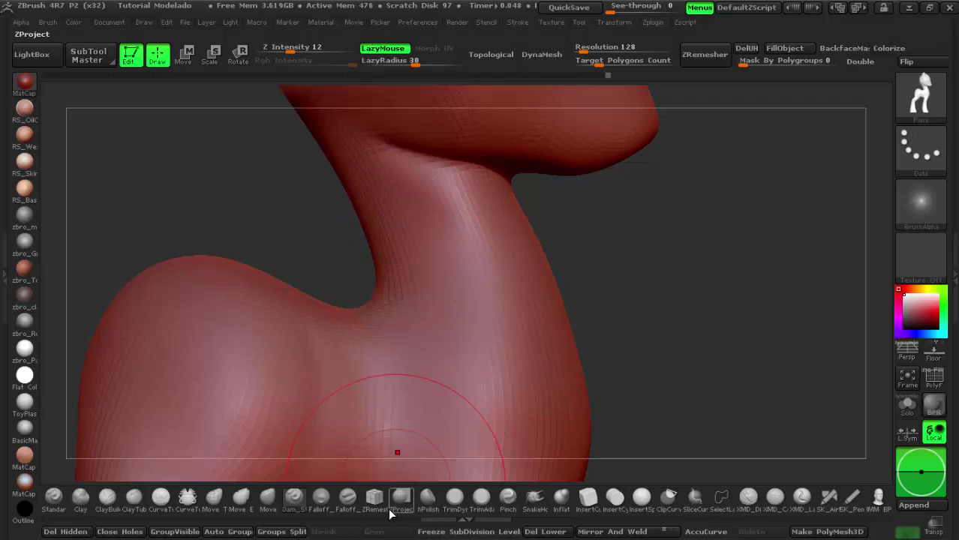
- Select the Move brush and bring the head and ears into a near-front view
left_click(267, 497)
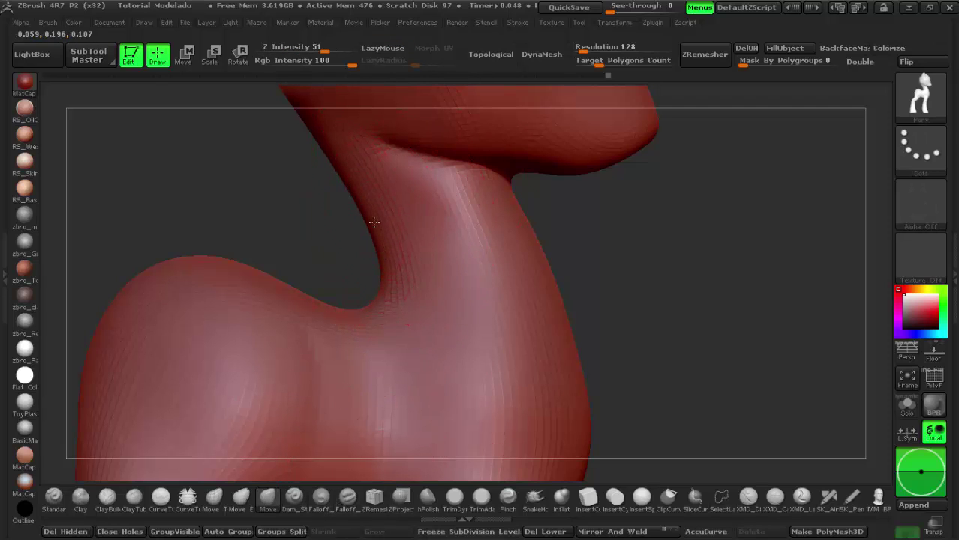
left_click_drag(486, 212, 472, 279, "alt")
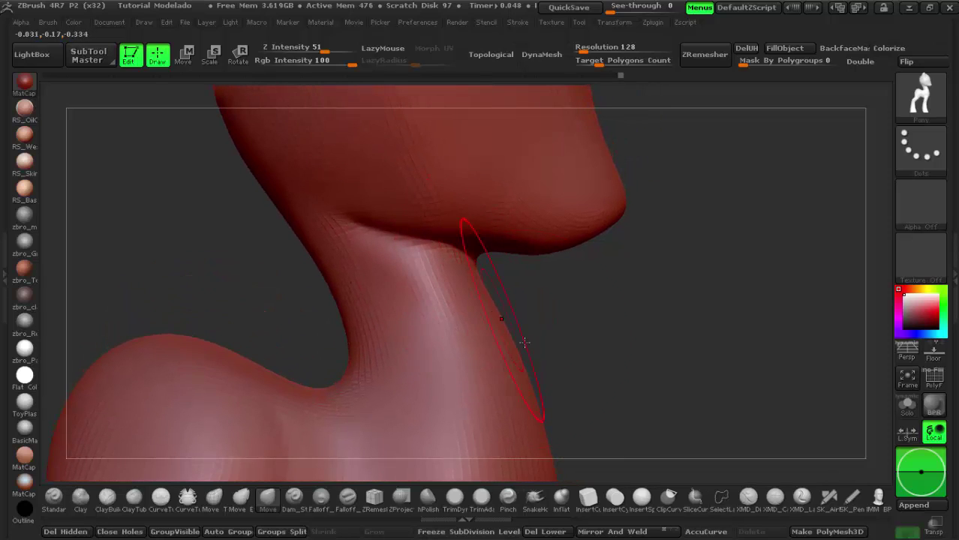
left_click_drag(525, 342, 601, 273)
left_click_drag(574, 198, 574, 277, "alt")
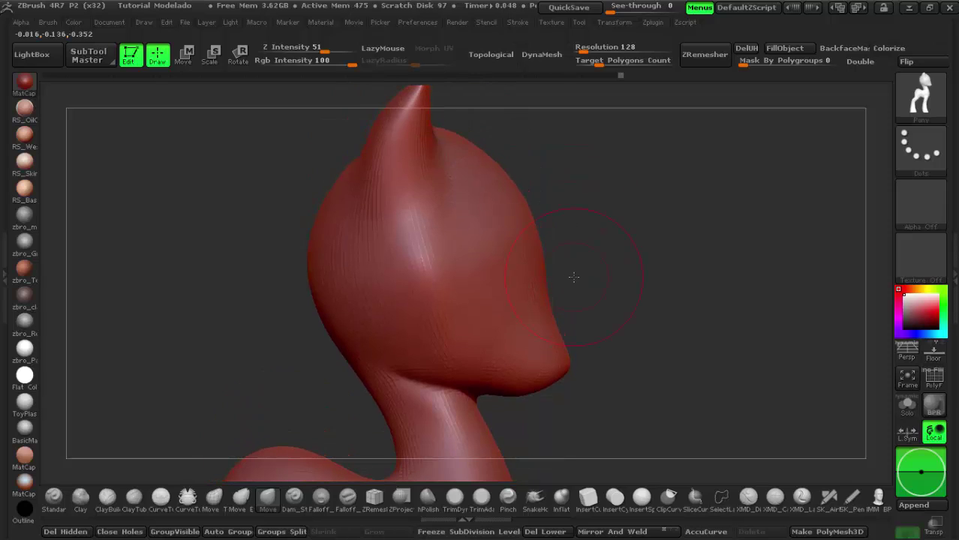
left_click_drag(569, 194, 542, 194)
mouse_move(612, 189)
left_mouse_down()
mouse_move(638, 321)
mouse_move(413, 248)
left_mouse_up()
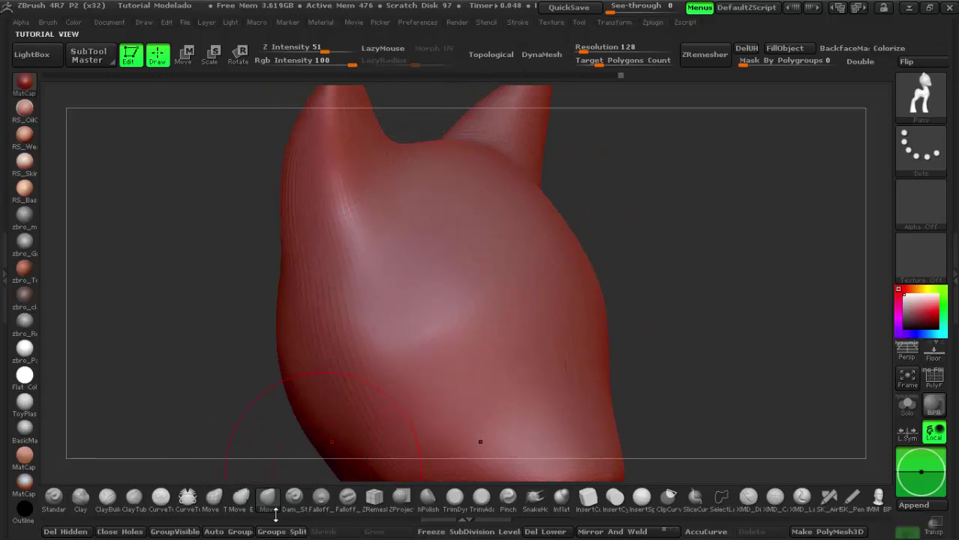
- Select Dam_Standard and resize its Draw Size for the ear detail
left_click(295, 499)
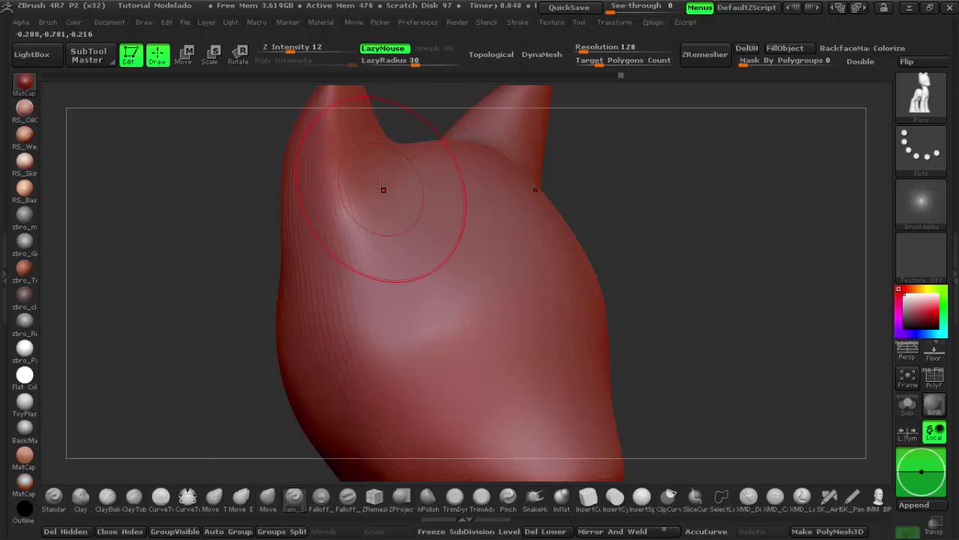
key("space")
mouse_move(450, 183)
left_mouse_down()
mouse_move(369, 183)
mouse_move(387, 168)
left_mouse_up()
key("space")
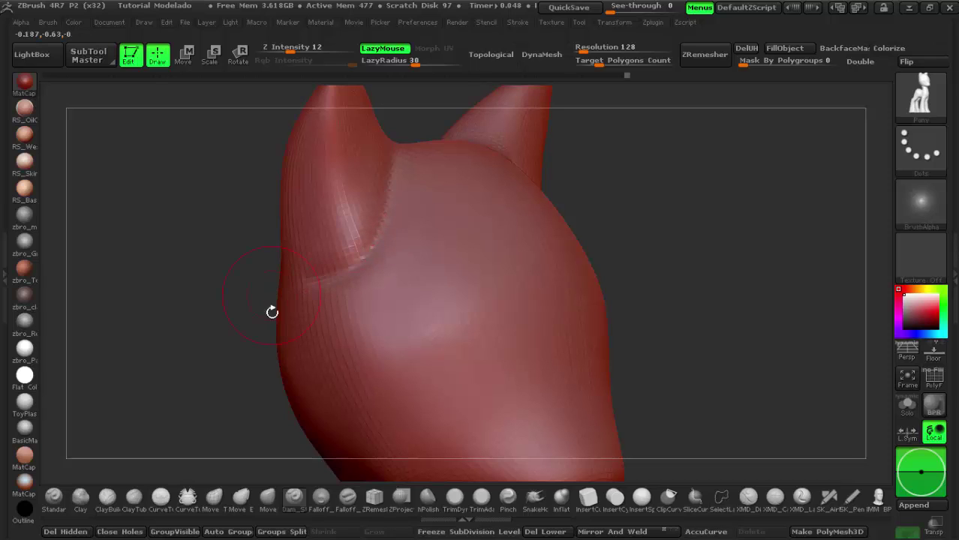
key("b")
key("s")
key("t")
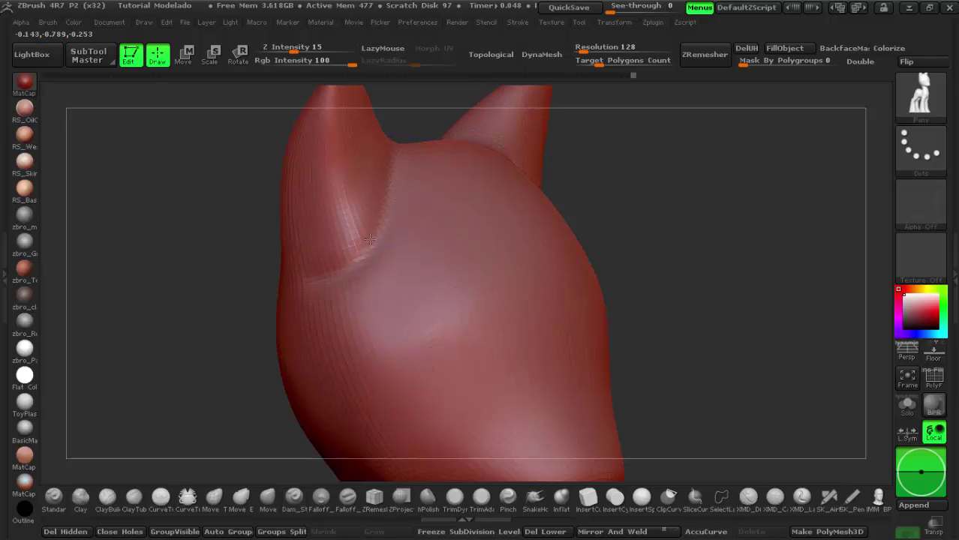
- Crease the ear base, smooth its jagged edges, then frame the head and neck
left_click_drag(407, 275, 535, 275)
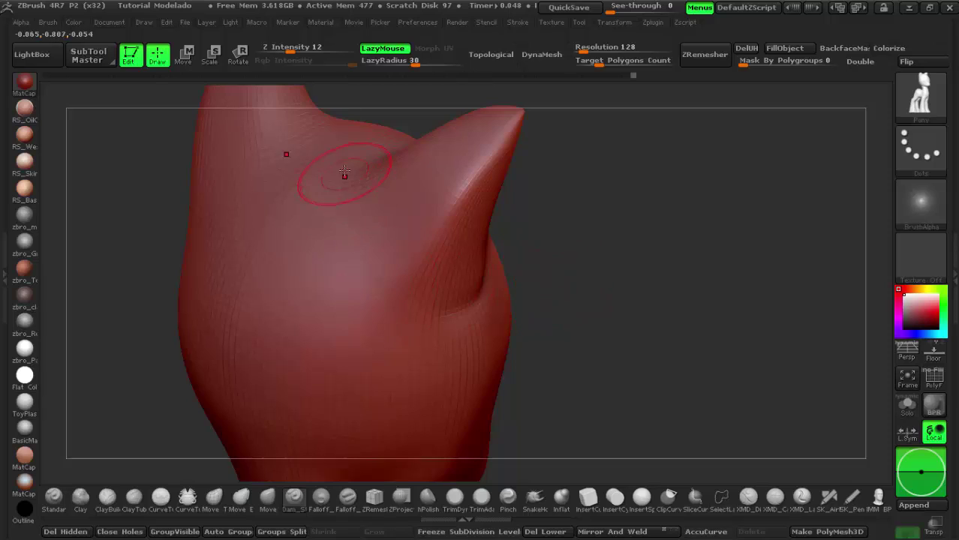
left_click_drag(359, 246, 417, 334)
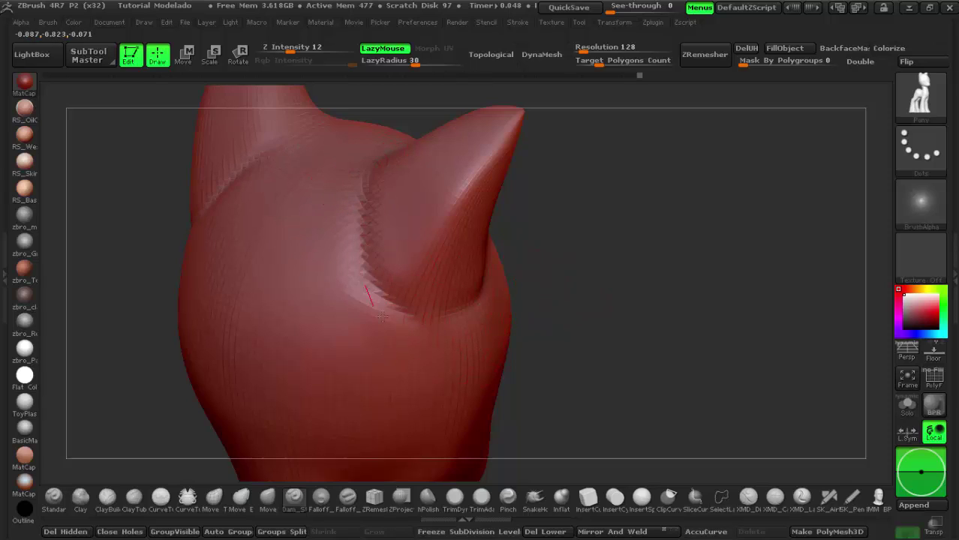
left_click_drag(382, 317, 342, 176, "shift")
left_click_drag(424, 365, 360, 263, "shift")
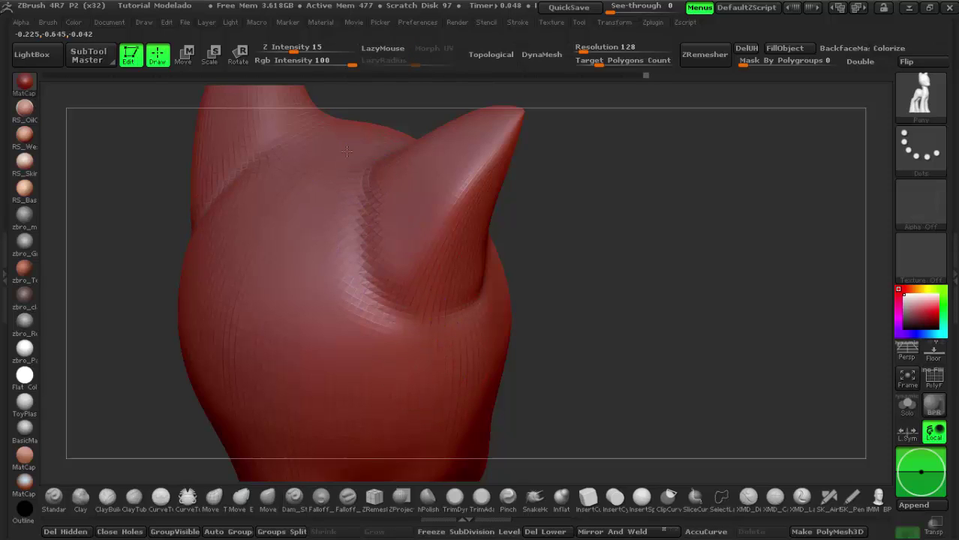
left_click_drag(675, 249, 580, 224)
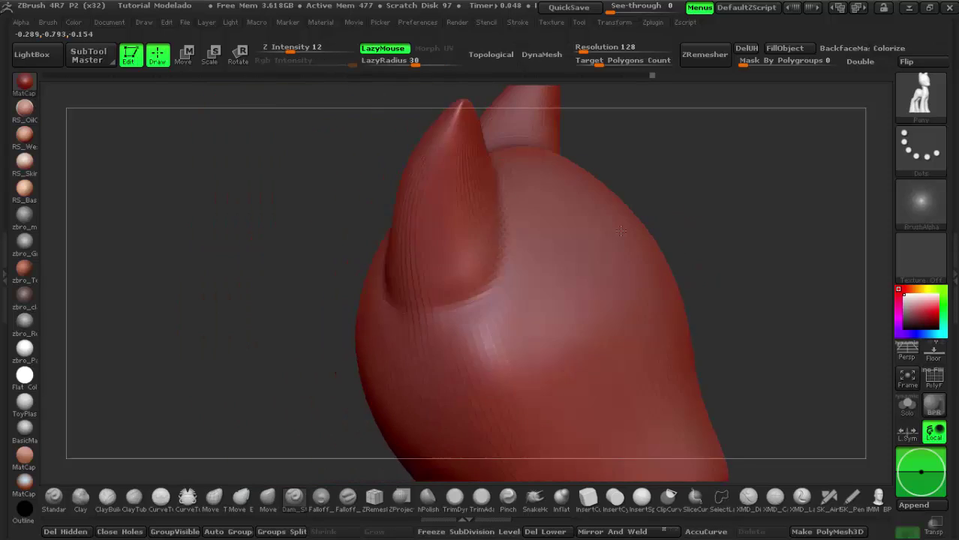
mouse_move(771, 326)
left_mouse_down("alt")
mouse_move(640, 235)
mouse_move(653, 276)
mouse_move(507, 237)
left_mouse_up("alt")
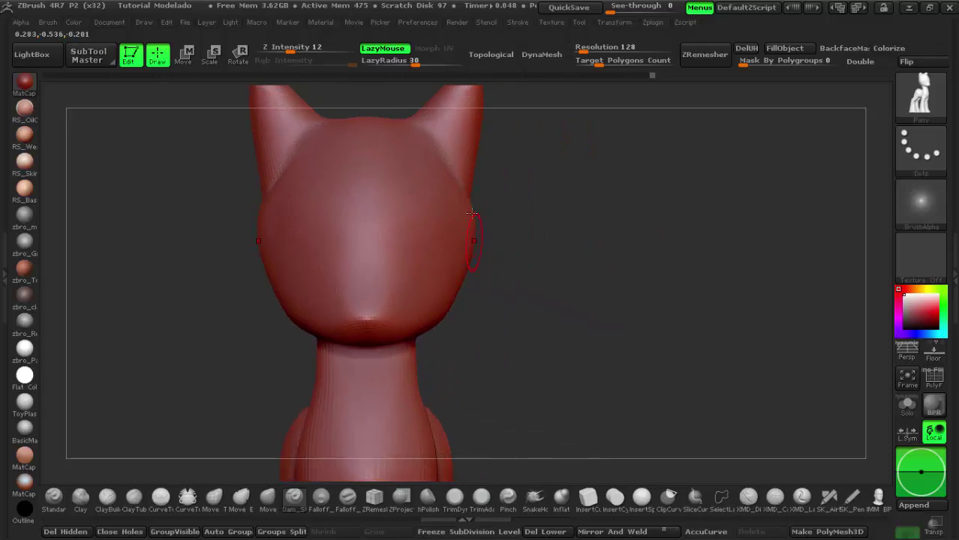
- Switch to a larger Move brush, zoom out on the full pony, then view its other side
left_click(266, 498)
key("space")
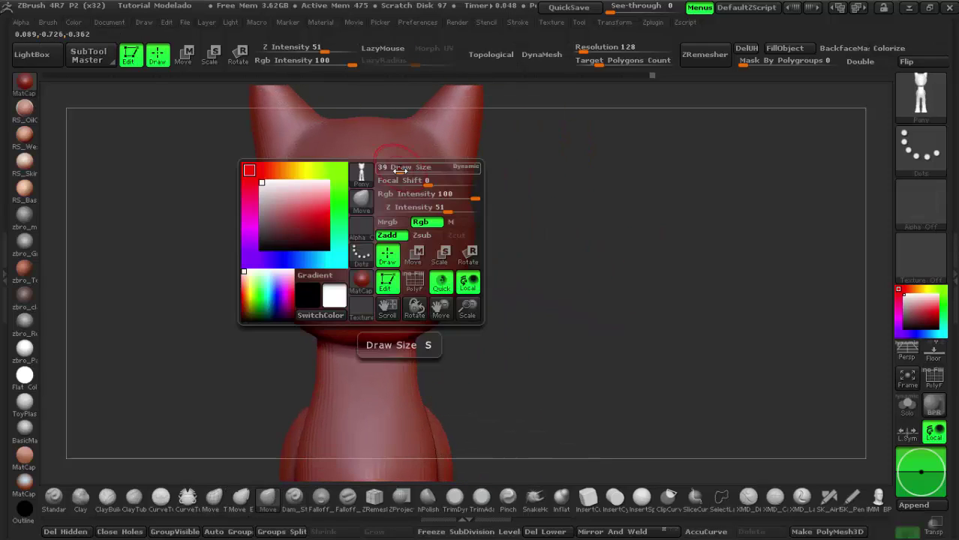
left_click_drag(398, 171, 450, 170)
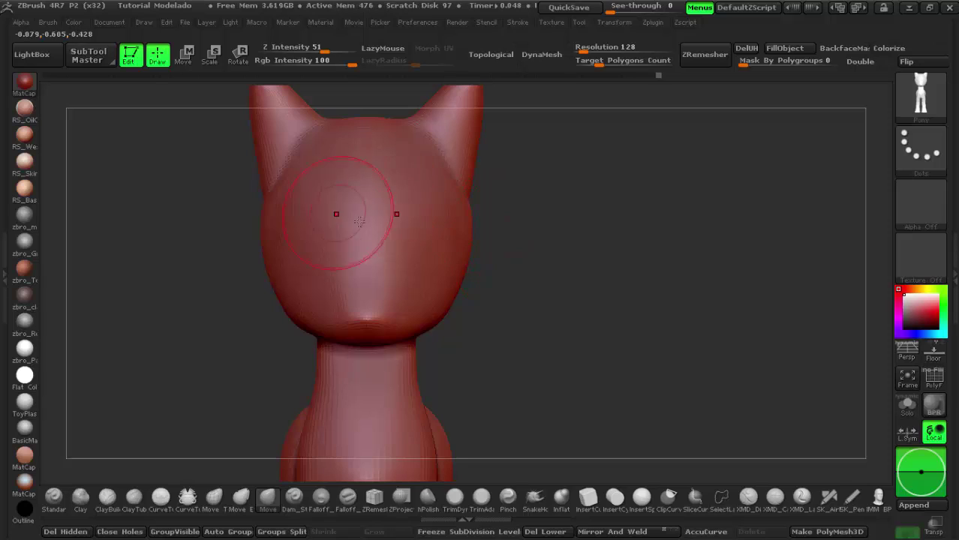
left_click_drag(477, 301, 515, 293)
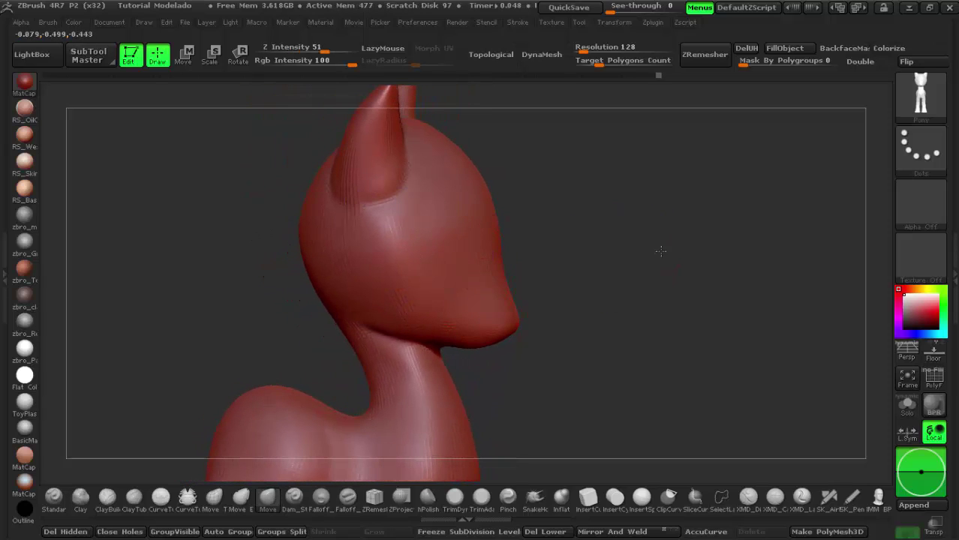
mouse_move(657, 278)
left_mouse_down()
mouse_move(653, 260)
mouse_move(382, 282)
mouse_move(316, 271)
left_mouse_up()
left_click_drag(565, 247, 508, 240)
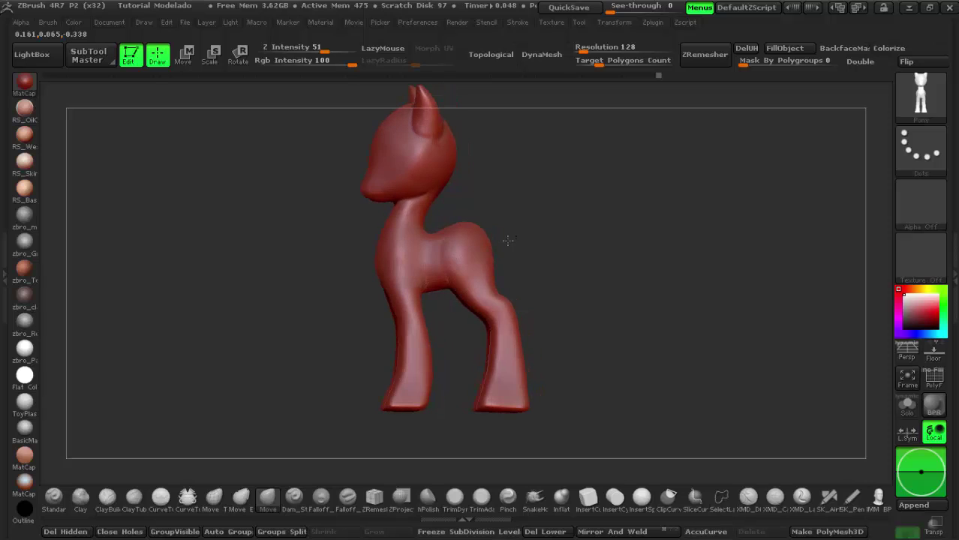
- Orbit the pony through three-quarter angles to inspect its underside and hooves
left_click_drag(509, 165, 550, 194)
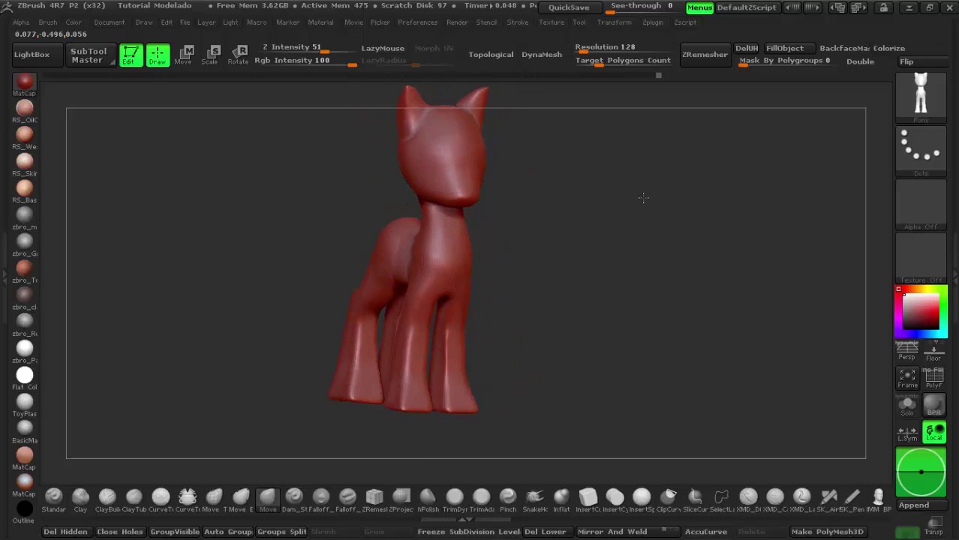
mouse_move(606, 256)
left_mouse_down()
mouse_move(642, 268)
mouse_move(539, 208)
mouse_move(526, 163)
mouse_move(526, 204)
mouse_move(487, 207)
mouse_move(461, 420)
mouse_move(430, 173)
left_mouse_up()
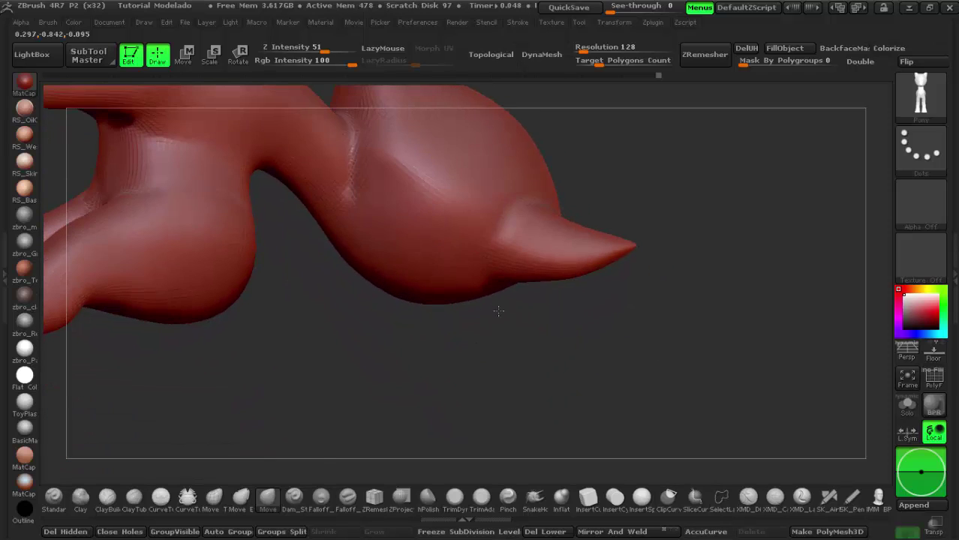
key("space")
left_click_drag(471, 213, 420, 213)
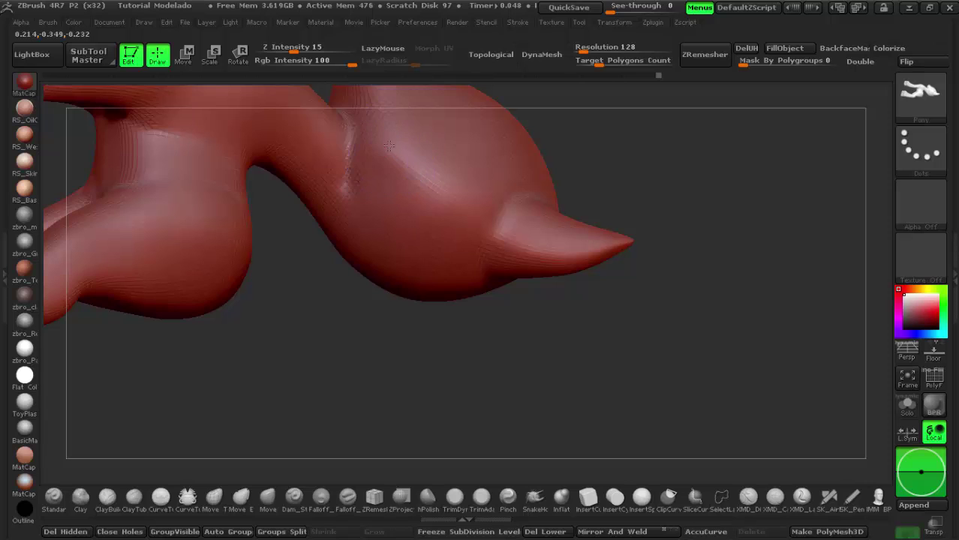
left_click_drag(392, 154, 404, 240)
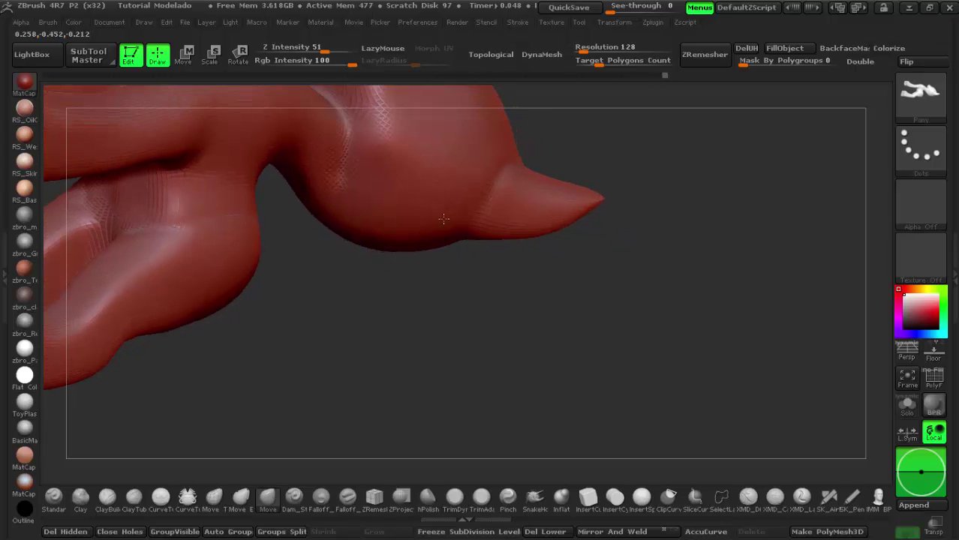
- Switch to the Move brush (B-M-V) and raise See-through so the reference ponies show behind the pony
key("b")
key("m")
key("v")
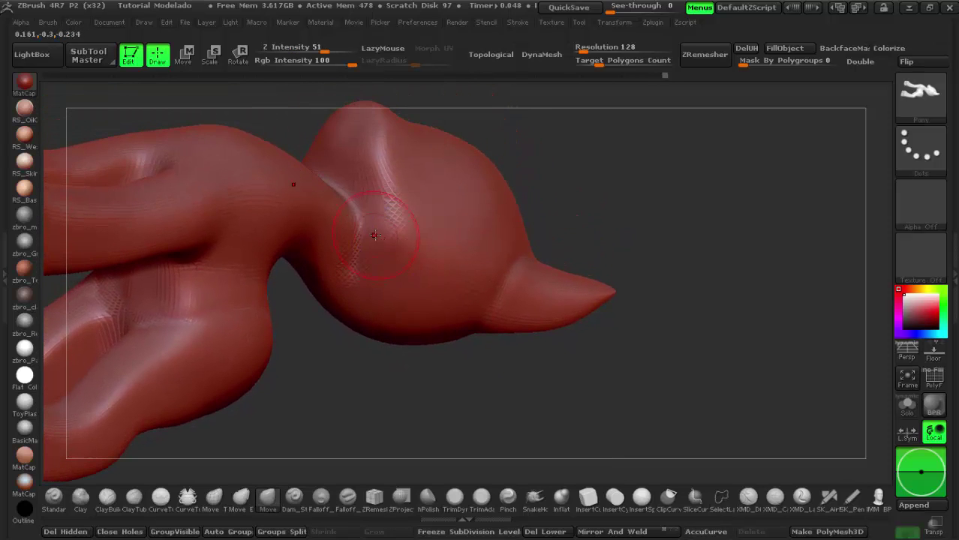
mouse_move(450, 390)
left_mouse_down()
mouse_move(567, 285)
mouse_move(572, 321)
mouse_move(446, 219)
left_mouse_up()
right_click(424, 218)
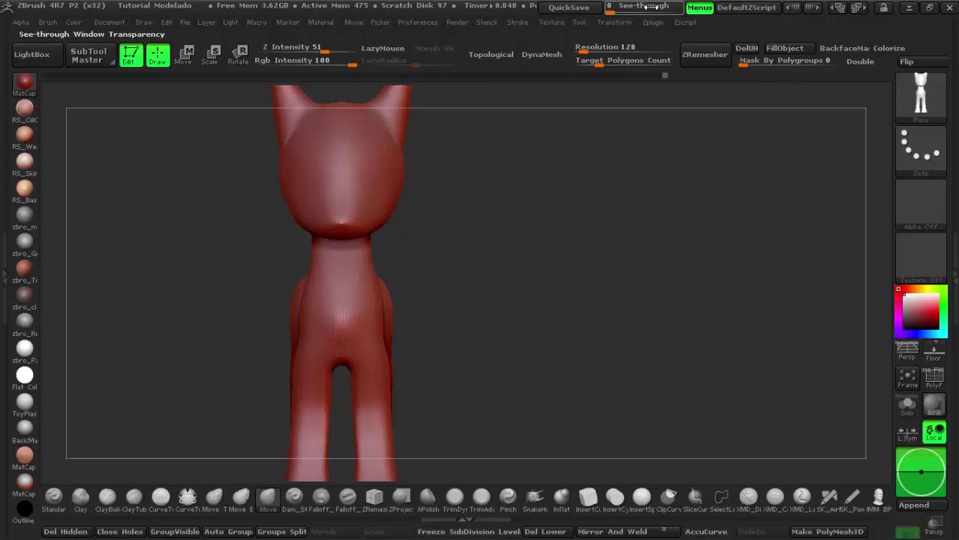
left_click_drag(618, 9, 631, 14)
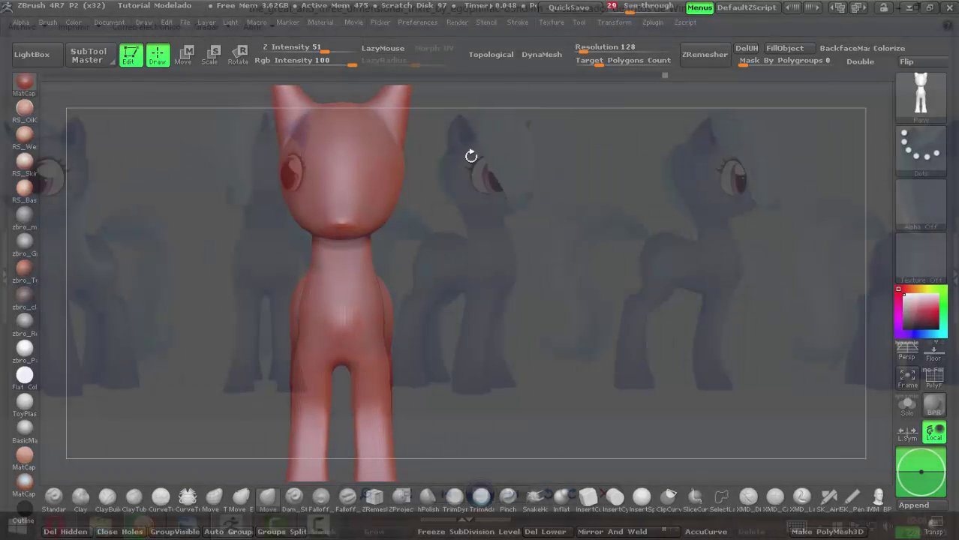
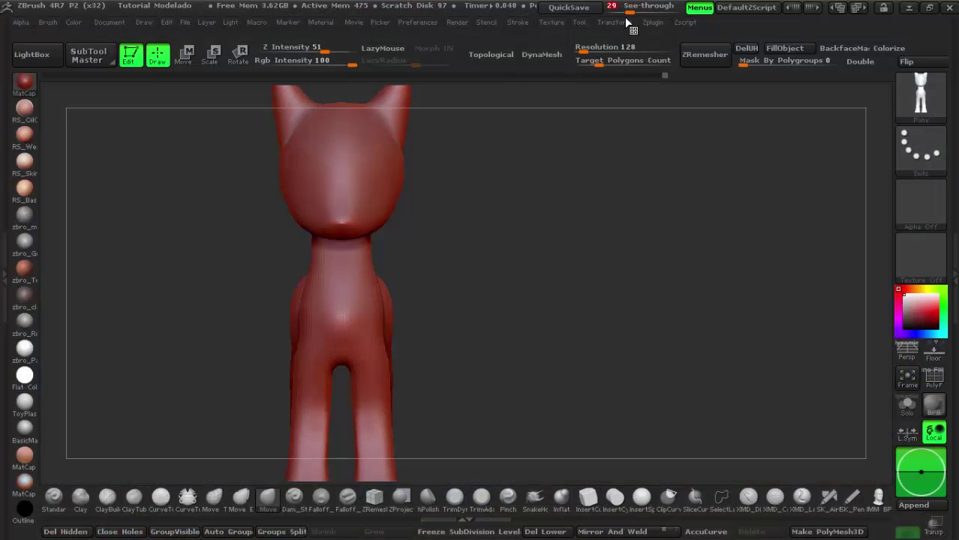
- Set See-through to 0 and raise the brush Draw Size to 69
left_click_drag(625, 9, 604, 9)
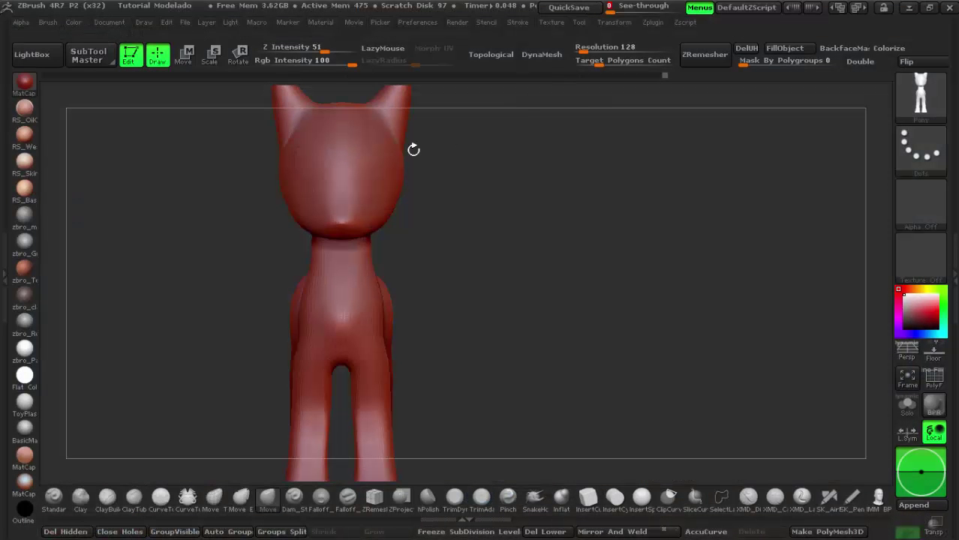
mouse_move(414, 148)
left_mouse_down()
mouse_move(474, 132)
mouse_move(460, 142)
left_mouse_up()
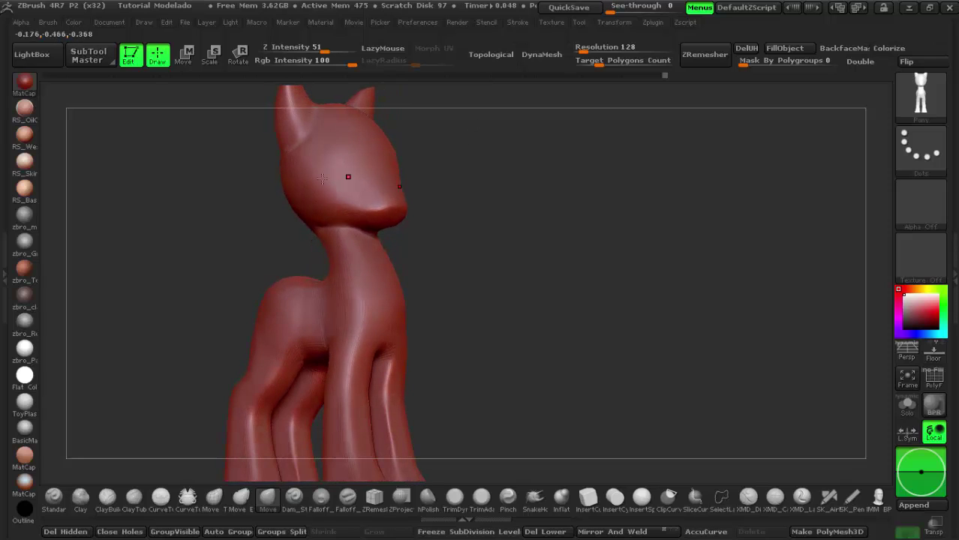
left_click_drag(421, 229, 433, 212)
key("space")
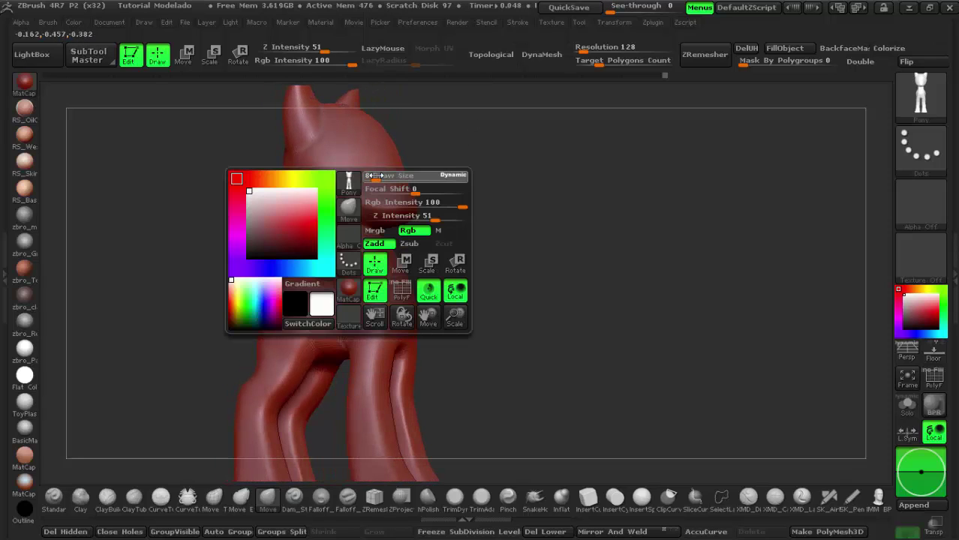
left_click_drag(385, 175, 394, 176)
key("space")
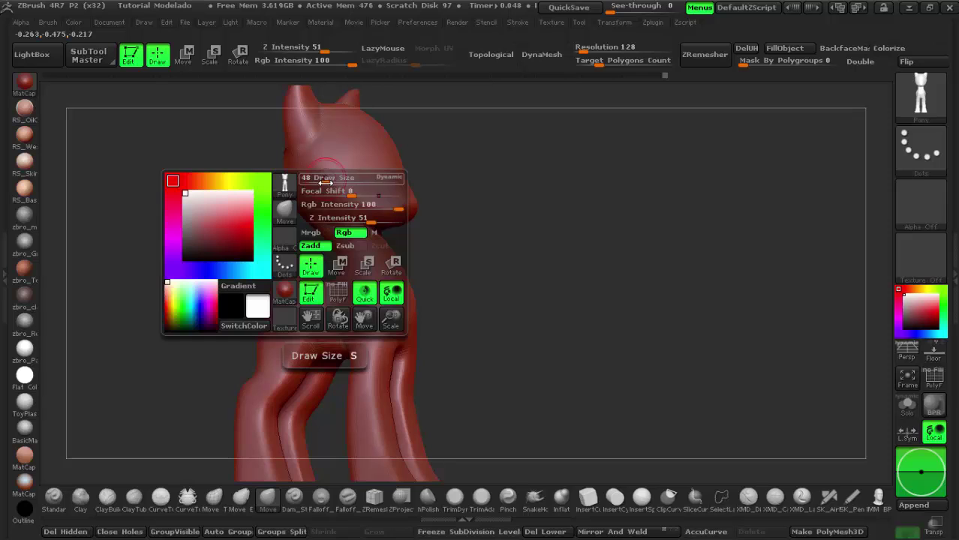
- Zoom in and orbit the pony through profile, front and rear three-quarter views
mouse_move(492, 253)
left_mouse_down("alt")
mouse_move(539, 198)
mouse_move(507, 216)
left_mouse_up("alt")
left_click_drag(332, 203, 545, 263)
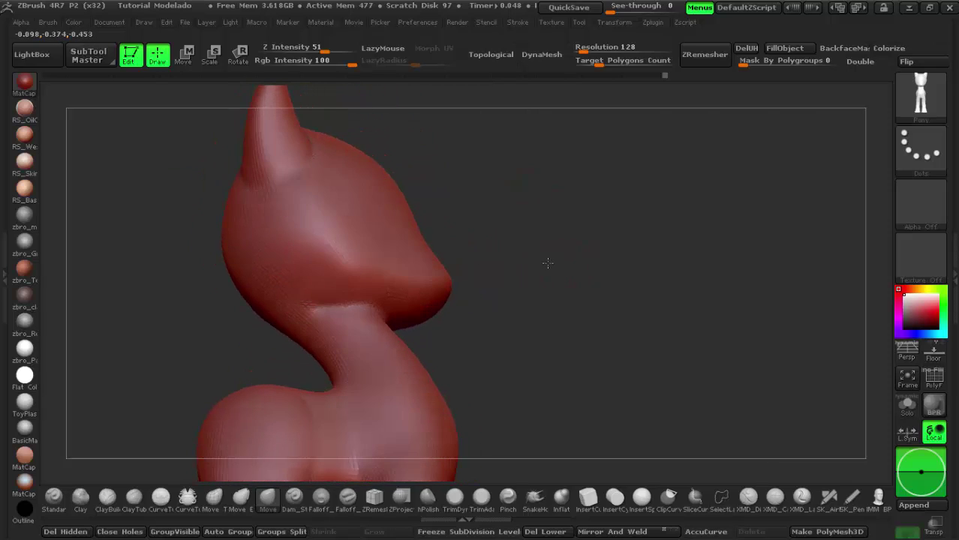
mouse_move(583, 237)
left_mouse_down()
mouse_move(690, 220)
mouse_move(669, 208)
left_mouse_up()
mouse_move(618, 291)
left_mouse_down()
mouse_move(642, 316)
mouse_move(494, 321)
mouse_move(436, 288)
mouse_move(444, 260)
left_mouse_up()
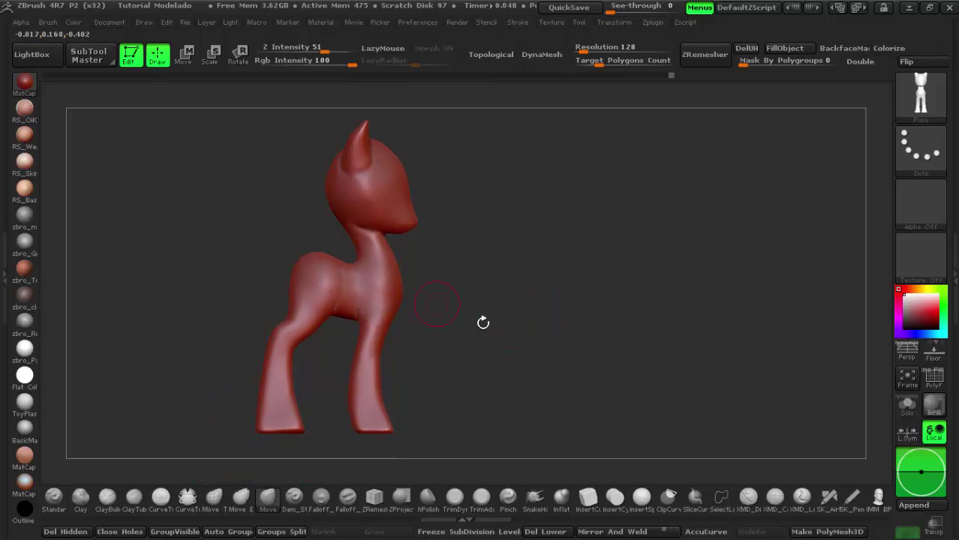
mouse_move(484, 321)
left_mouse_down()
mouse_move(484, 338)
mouse_move(402, 339)
left_mouse_up()
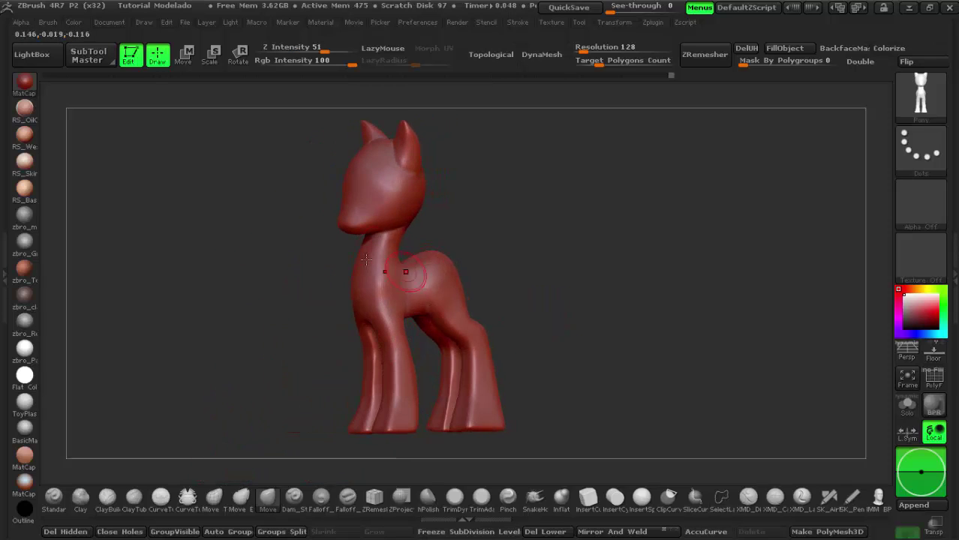
mouse_move(416, 279)
left_mouse_down()
mouse_move(534, 253)
mouse_move(641, 260)
mouse_move(492, 203)
mouse_move(541, 246)
mouse_move(529, 246)
left_mouse_up()
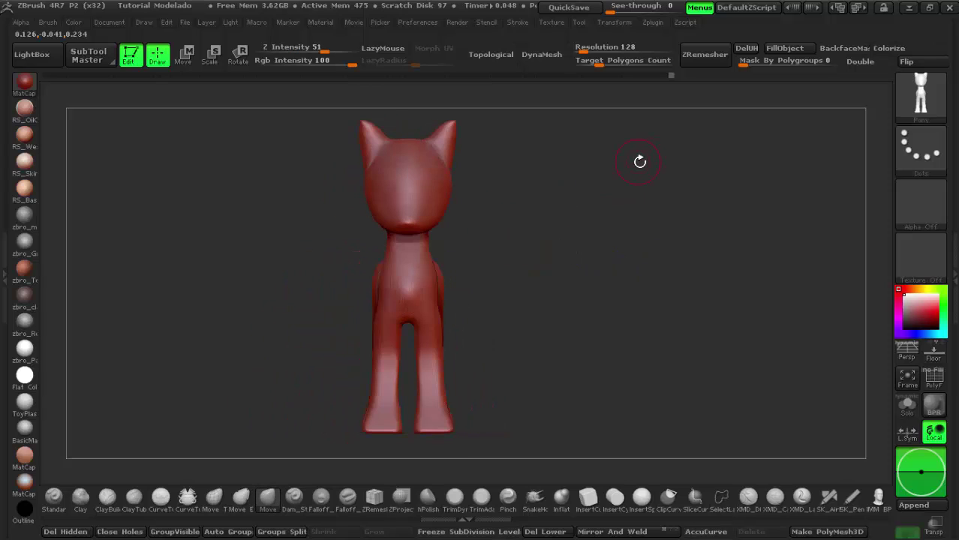
- Raise See-through to about 34 and apply the ZAppLink Rght transform for a right-side view
left_click(110, 22)
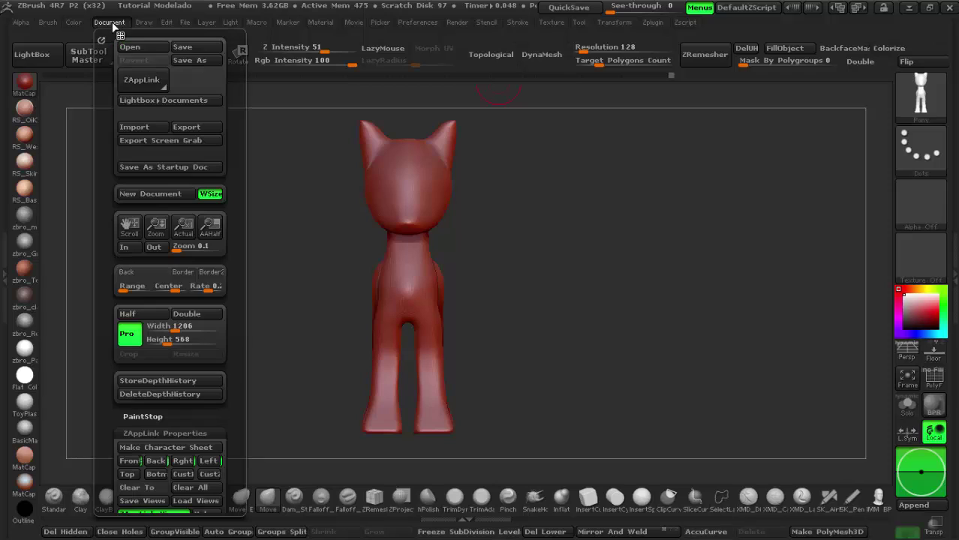
left_click(132, 461)
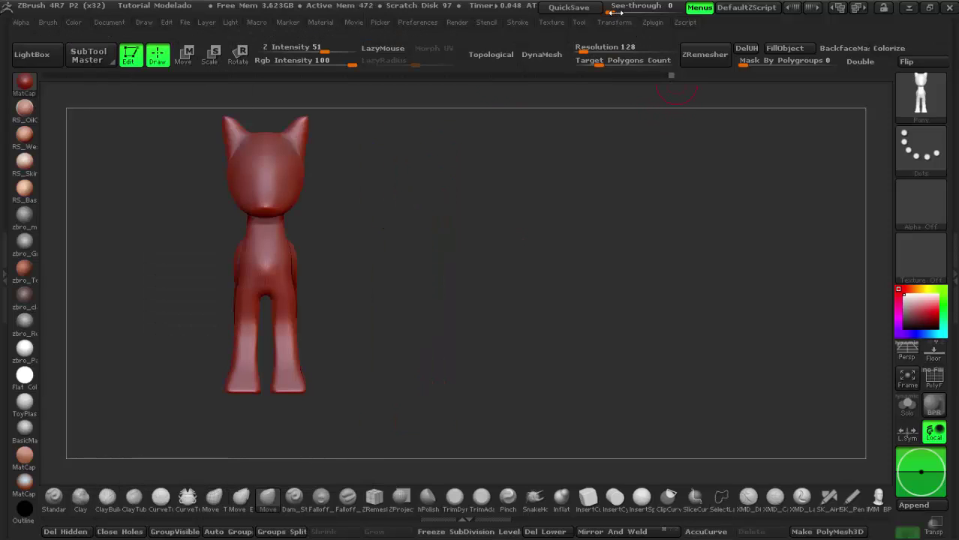
left_click_drag(626, 9, 630, 12)
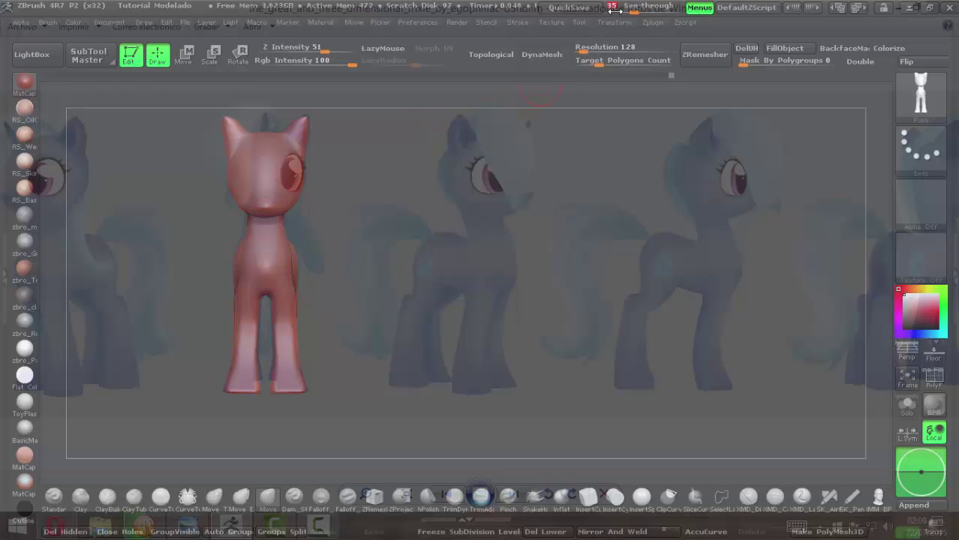
left_click(623, 8)
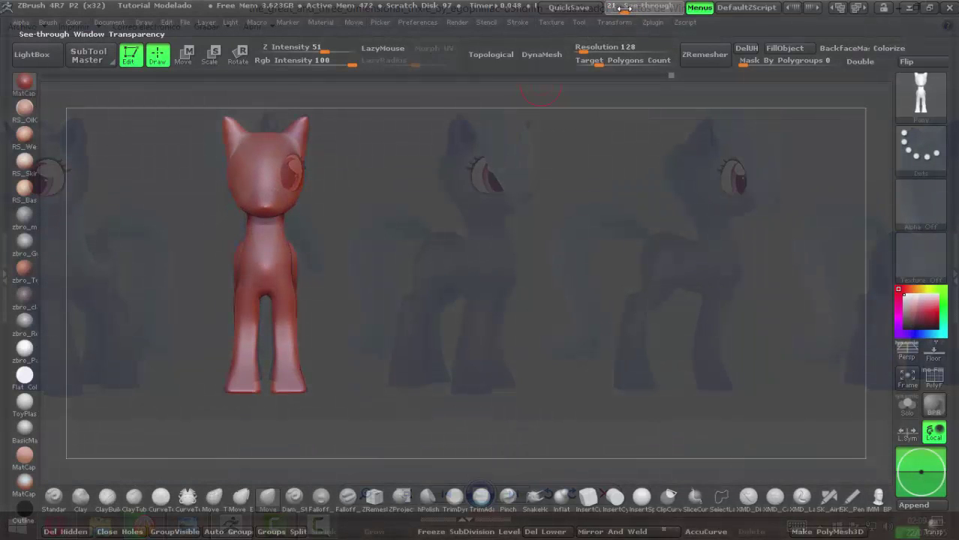
left_click_drag(624, 8, 634, 9)
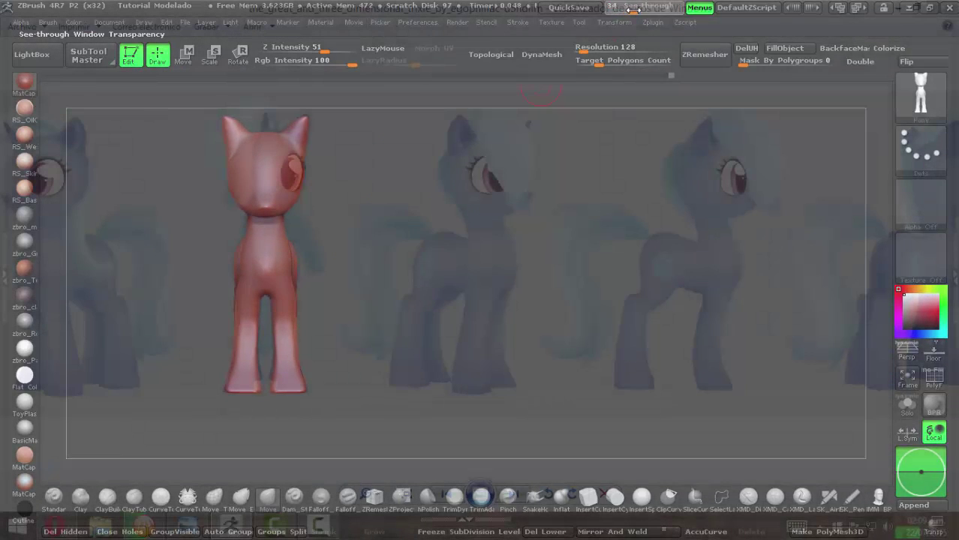
left_click(107, 22)
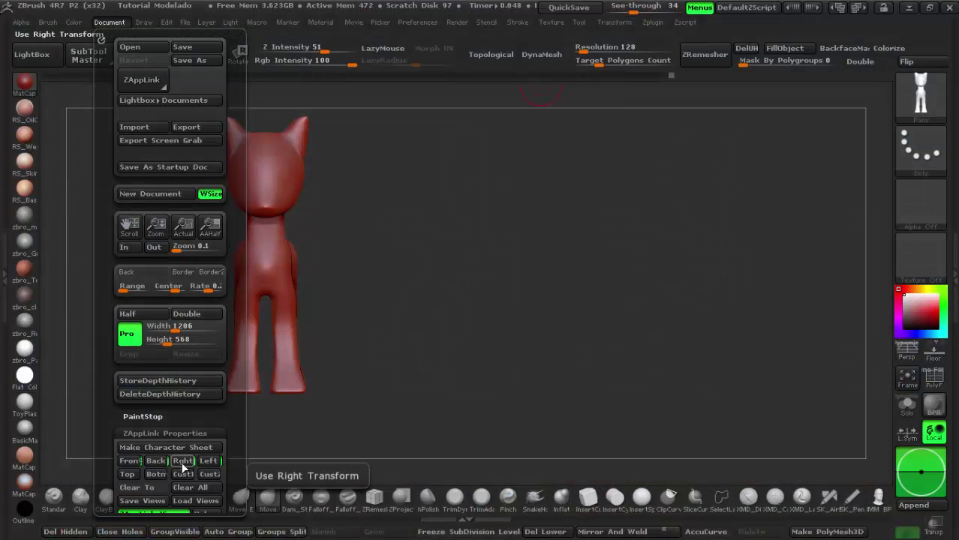
left_click(182, 461)
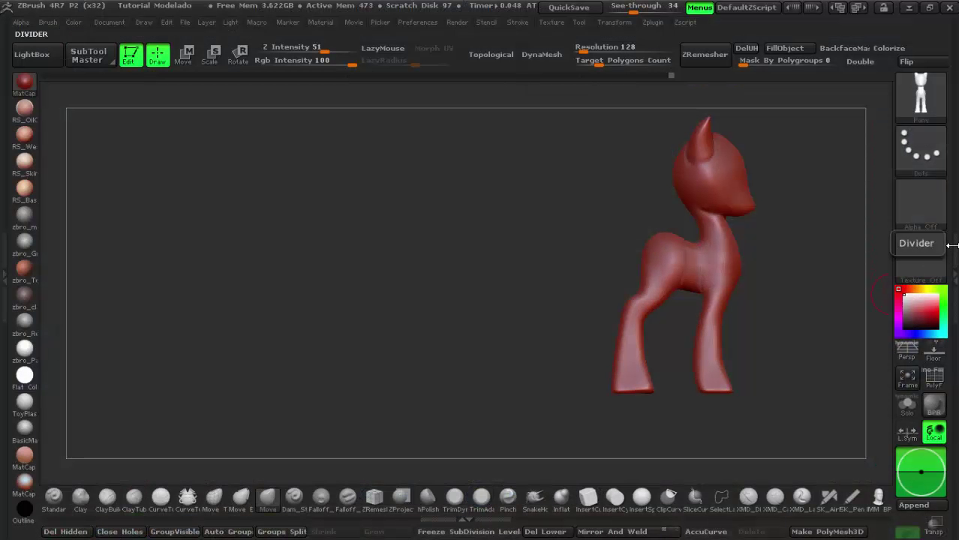
- Append a Sphere3D subtool to the pony through Tool > SubTool
left_click(953, 259)
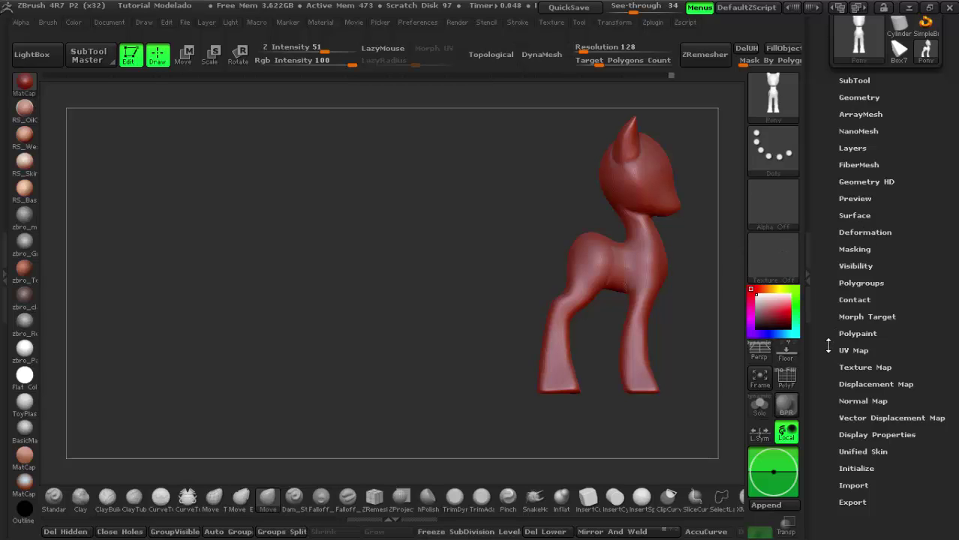
mouse_move(828, 346)
left_mouse_down()
mouse_move(826, 272)
mouse_move(837, 380)
left_mouse_up()
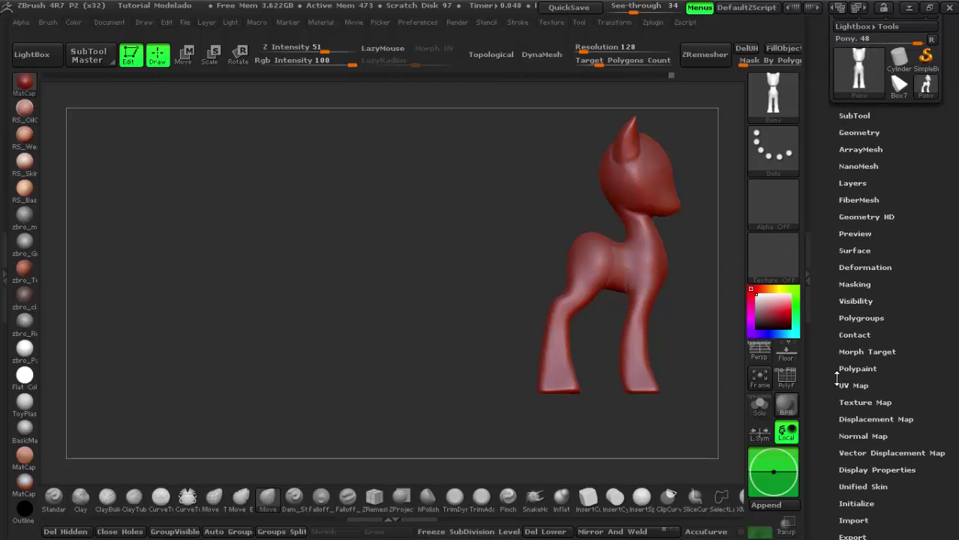
left_click(853, 115)
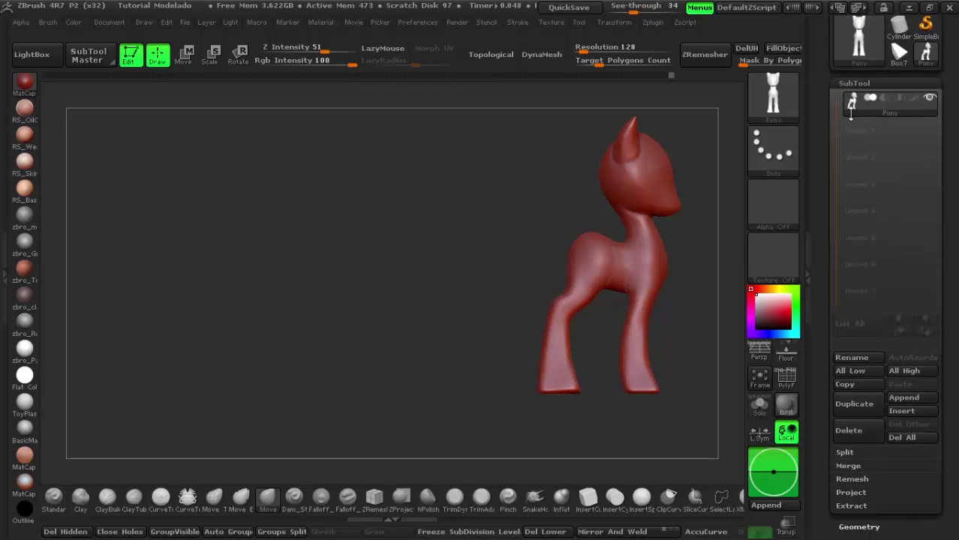
left_click(920, 397)
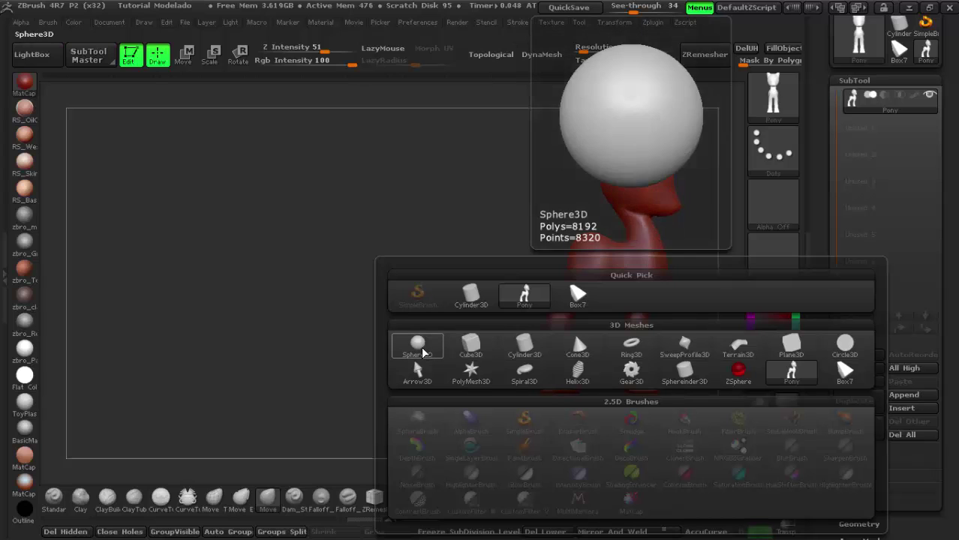
left_click(417, 346)
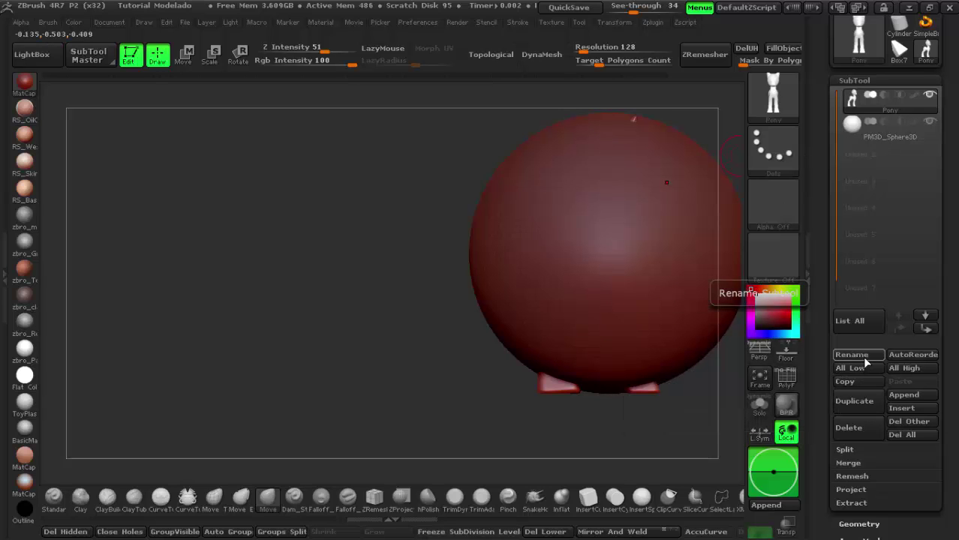
- Select the new sphere subtool and rename it Ojo
left_click(853, 137)
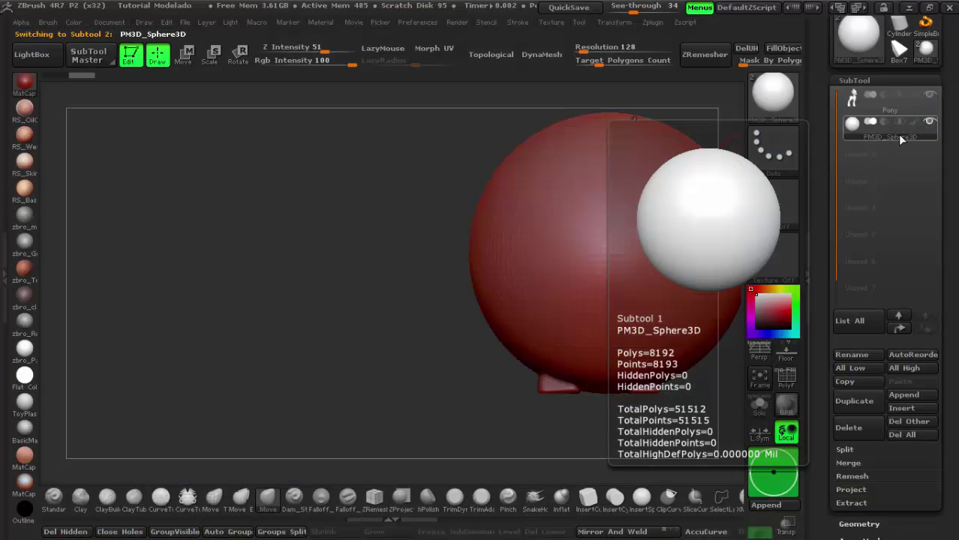
left_click(853, 354)
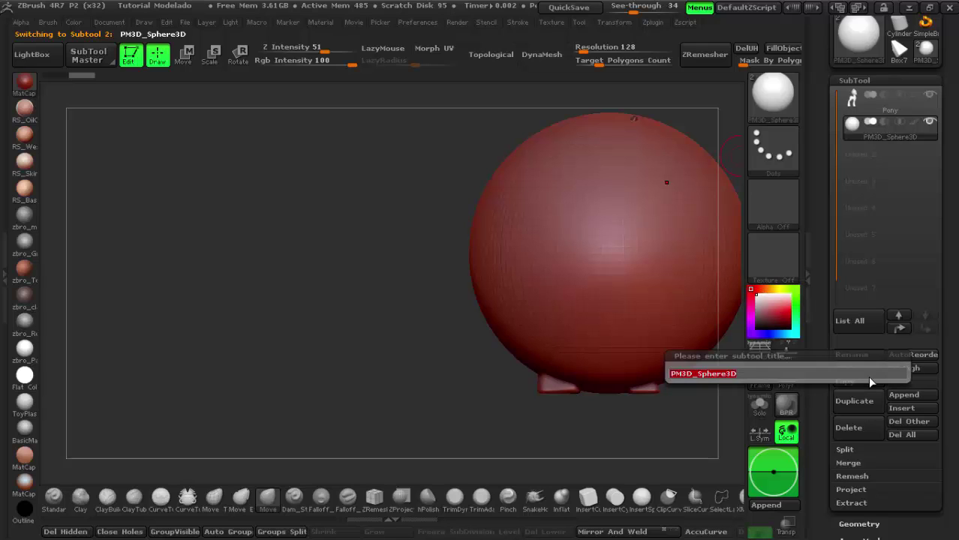
type("Ojo")
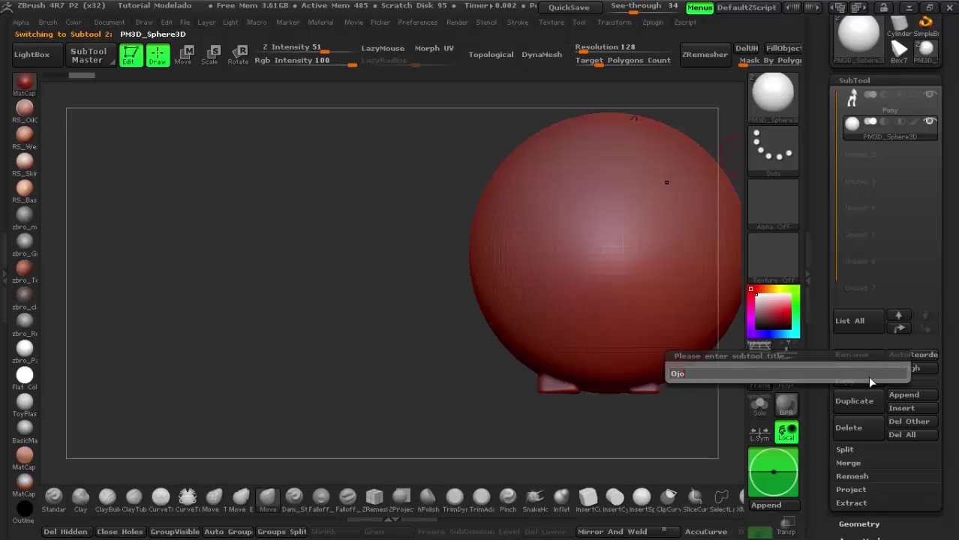
key("Return")
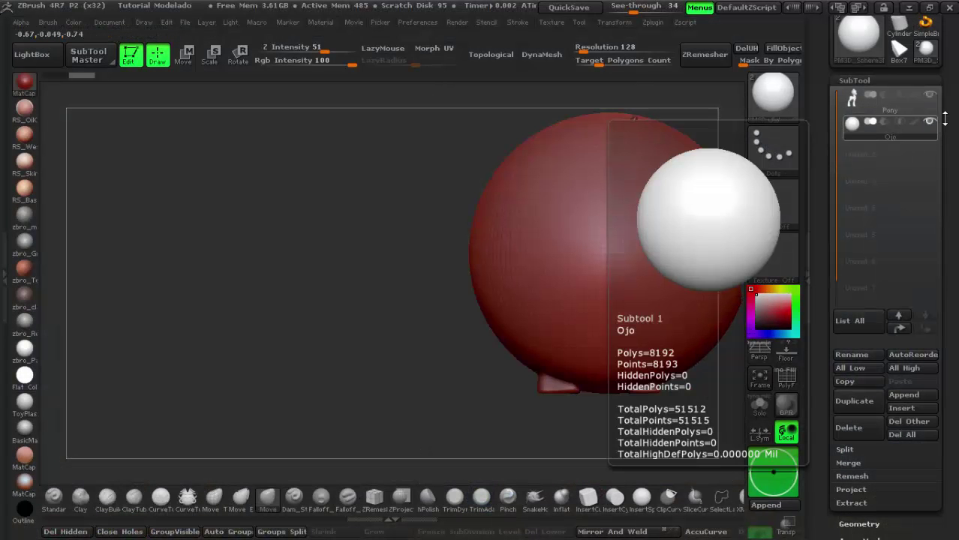
mouse_move(214, 54)
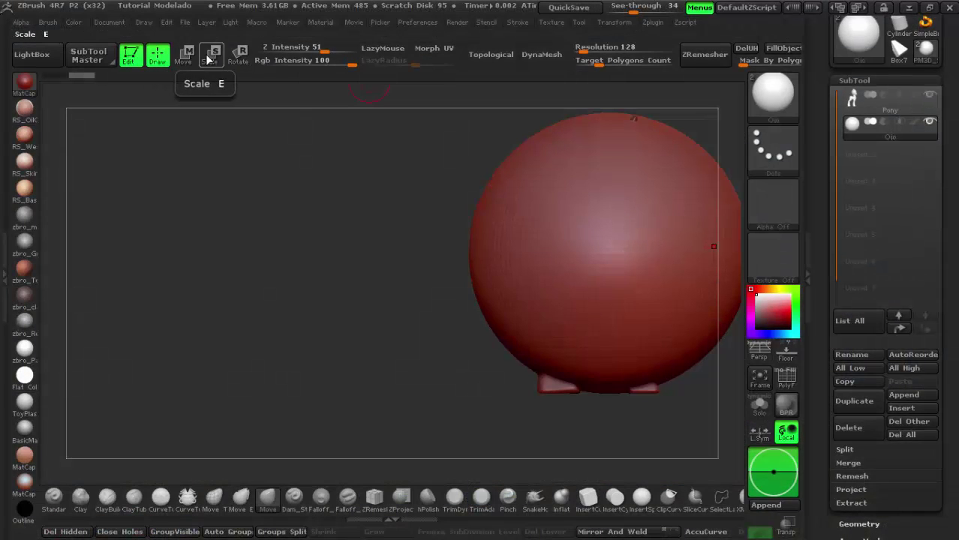
- Scale the Ojo sphere down evenly on all axes toward eye size
left_click(210, 60)
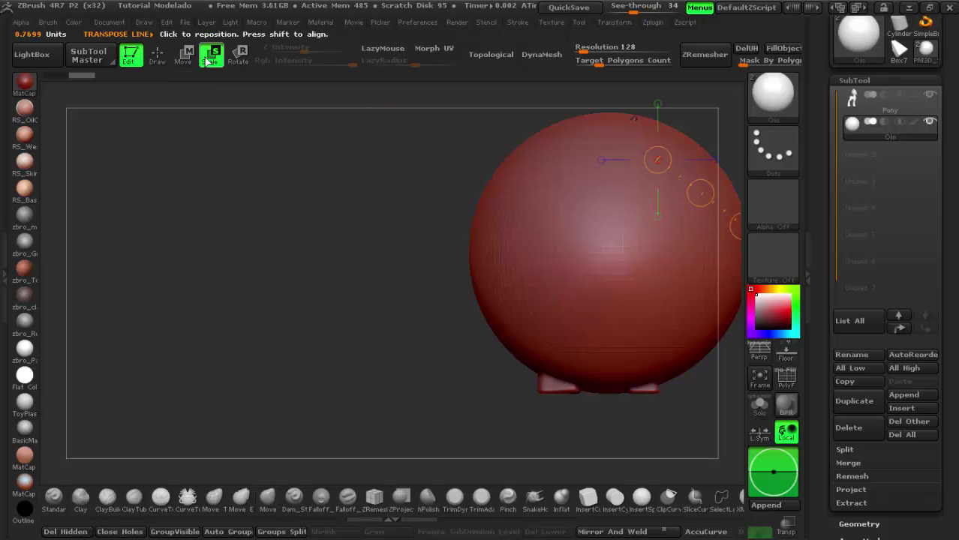
key("y")
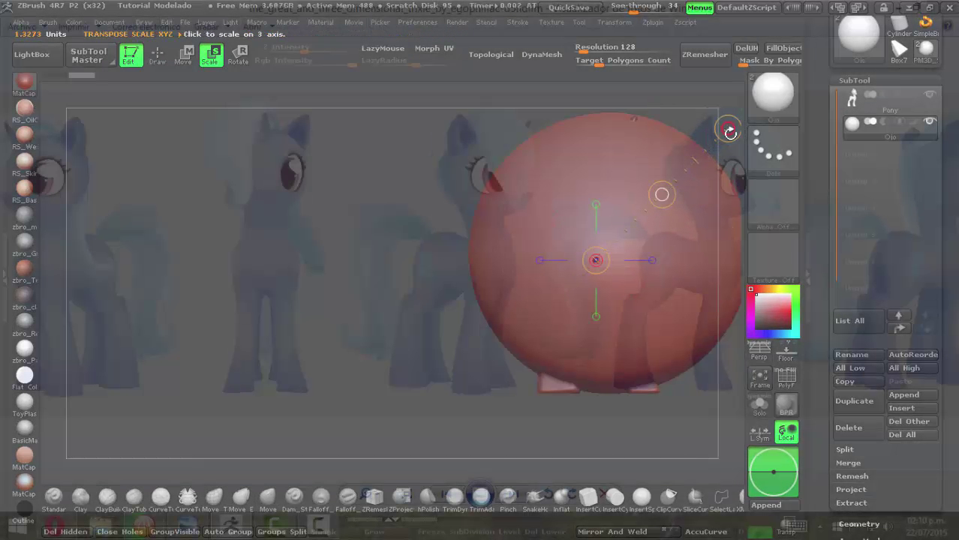
mouse_move(729, 130)
left_mouse_down()
mouse_move(593, 283)
mouse_move(644, 223)
mouse_move(549, 319)
mouse_move(416, 426)
mouse_move(430, 346)
mouse_move(650, 244)
mouse_move(730, 150)
mouse_move(407, 411)
mouse_move(810, 91)
mouse_move(753, 150)
mouse_move(731, 262)
left_mouse_up()
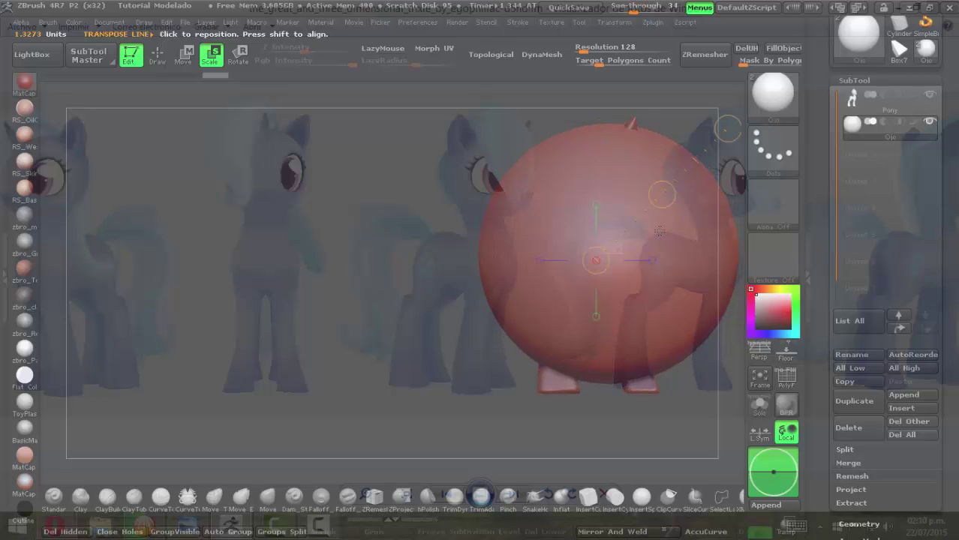
left_click_drag(729, 126, 660, 194)
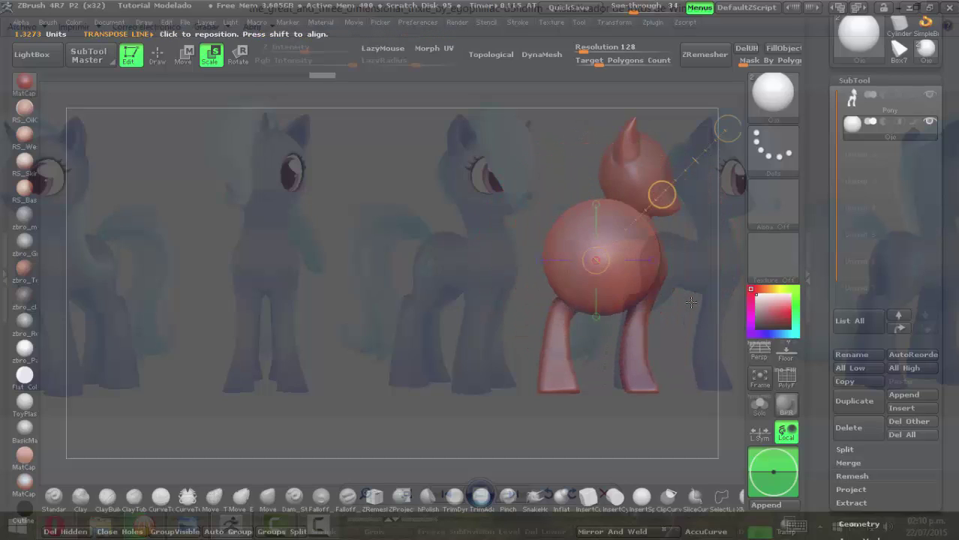
left_click_drag(690, 302, 694, 293)
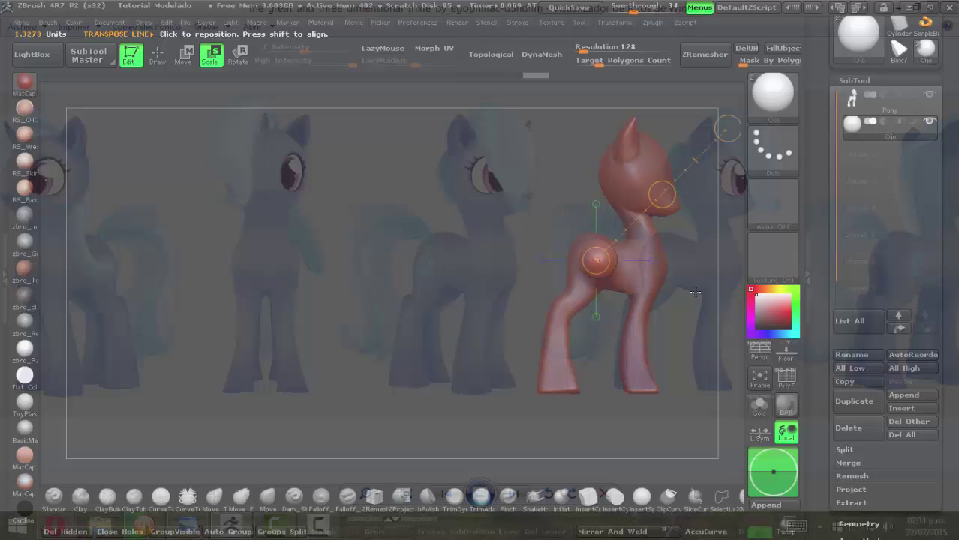
- Move the shrunken sphere onto the side of the pony's head at the eye position
key("w")
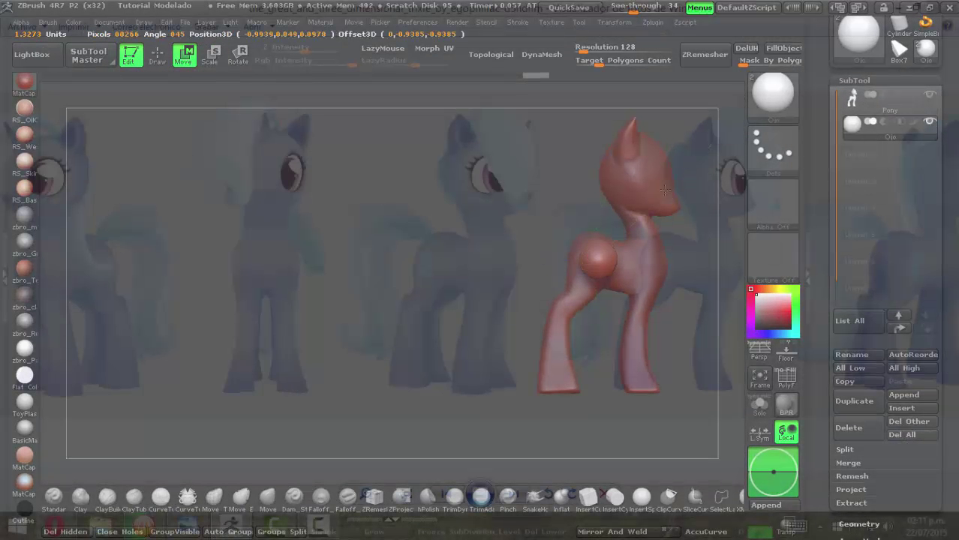
mouse_move(670, 193)
left_mouse_down()
mouse_move(723, 121)
mouse_move(687, 106)
mouse_move(653, 125)
left_mouse_up()
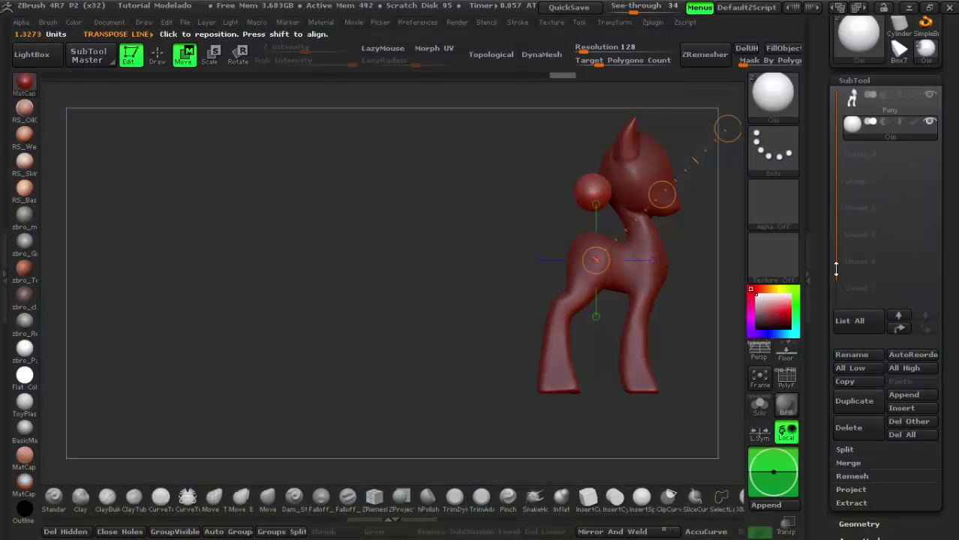
left_click(810, 248)
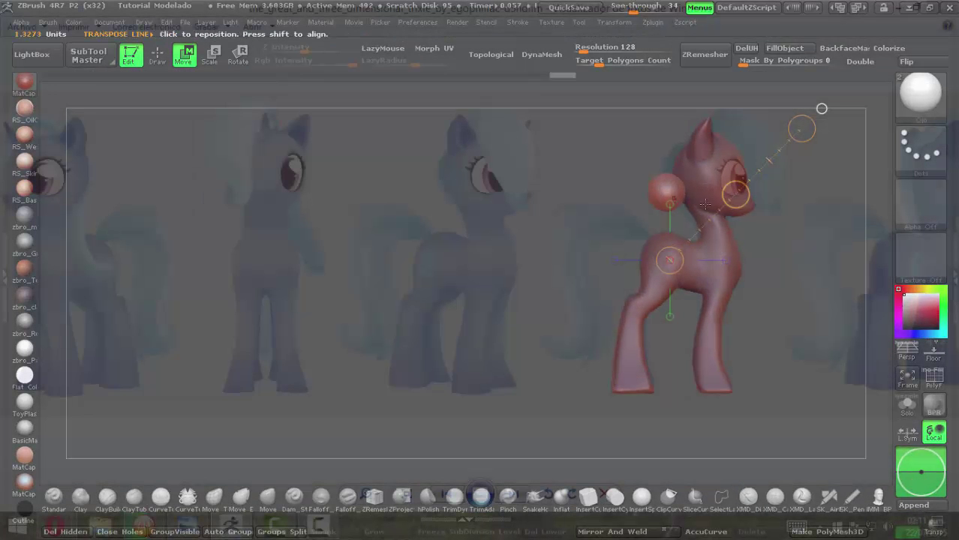
left_click_drag(737, 194, 796, 182)
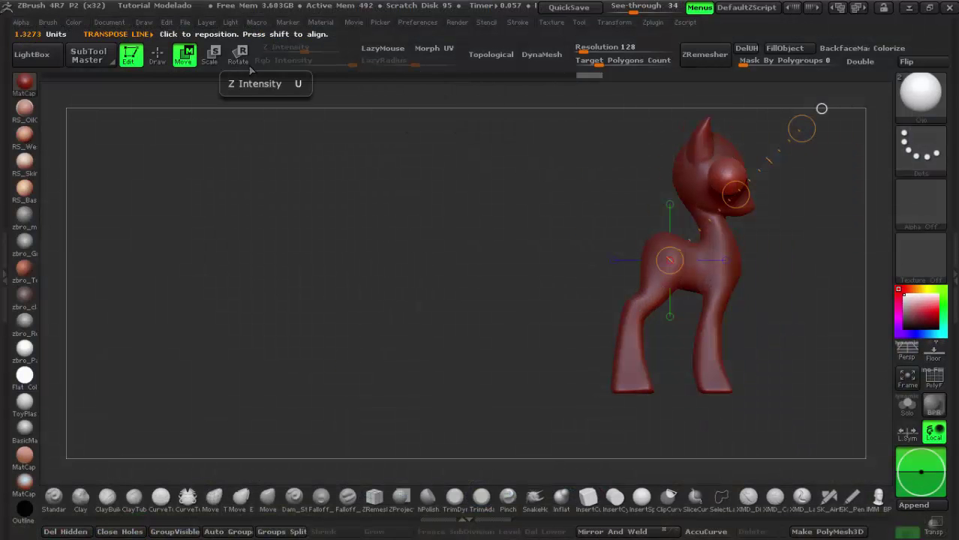
left_click(212, 54)
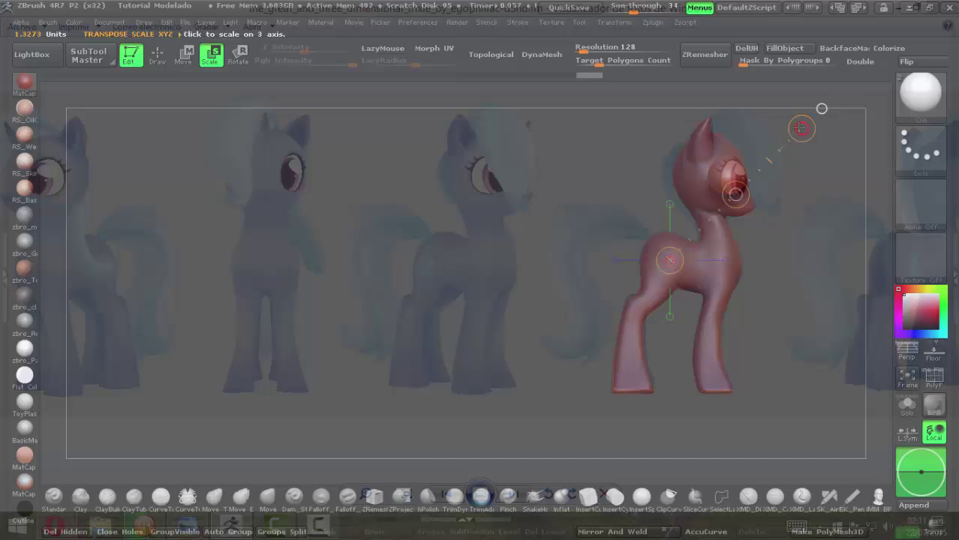
left_click(800, 128)
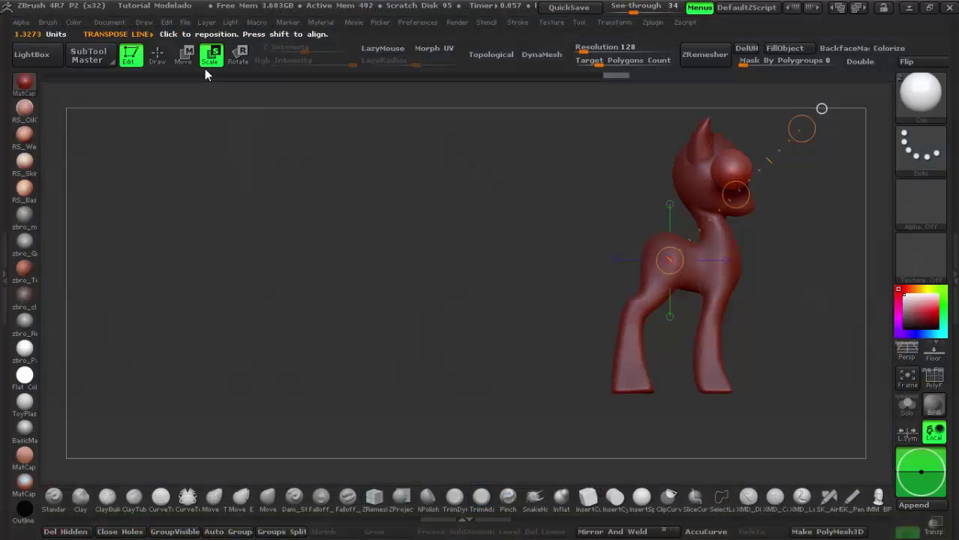
left_click(184, 54)
left_click(734, 192)
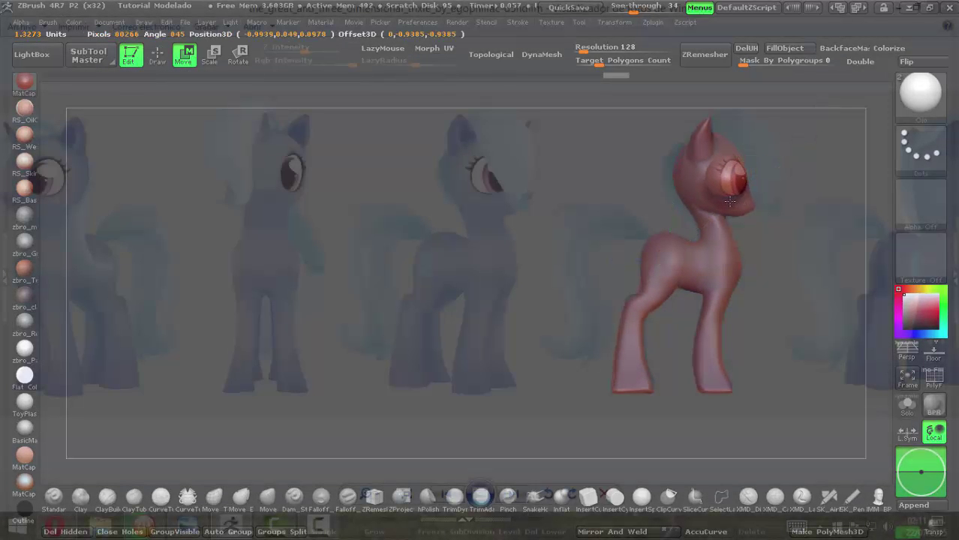
left_click(729, 200)
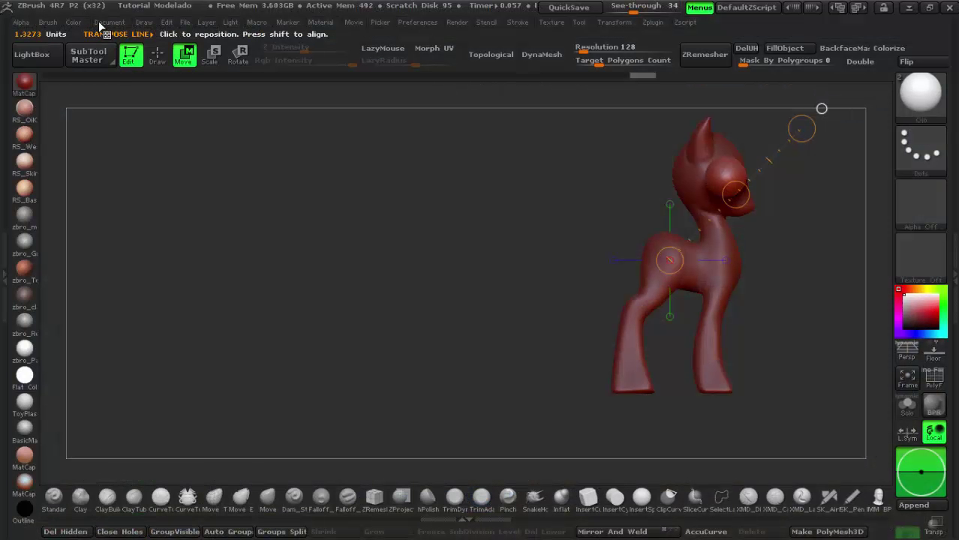
- In front view, slide the eye sphere horizontally onto the side of the head
left_click(104, 22)
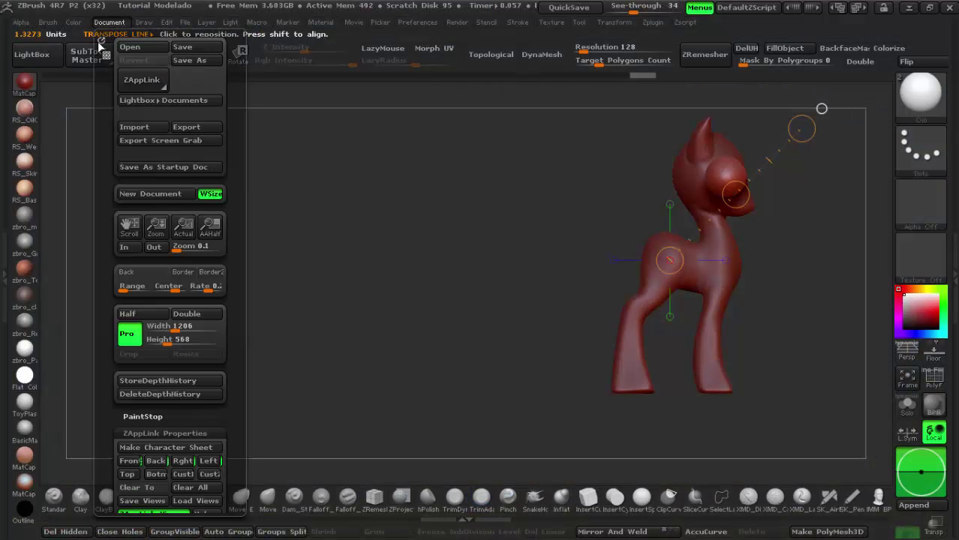
left_click(130, 460)
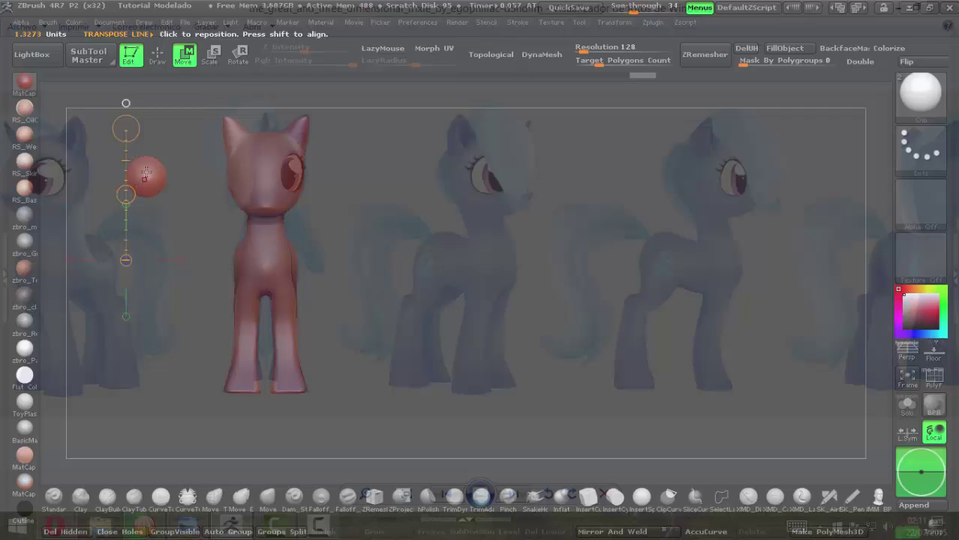
left_click_drag(153, 171, 385, 171, "shift")
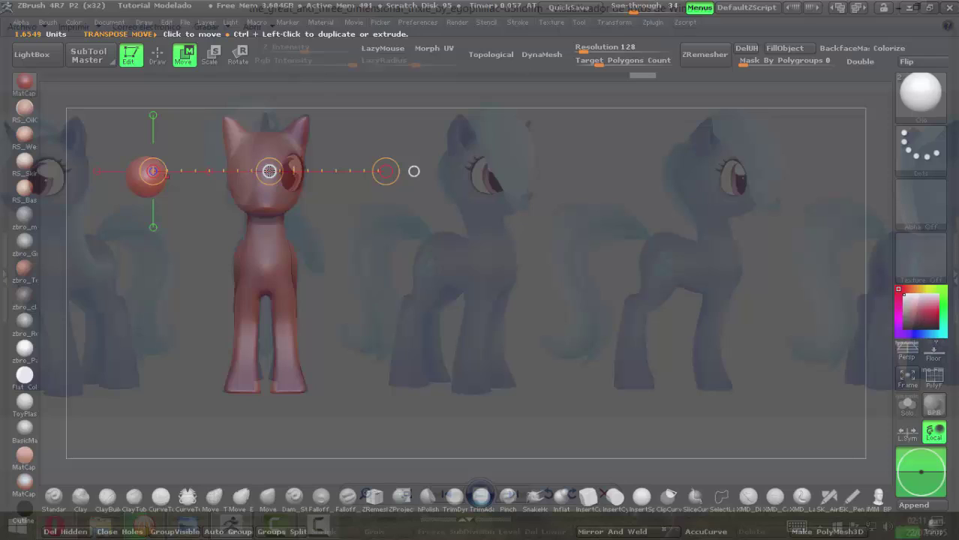
left_click(269, 171)
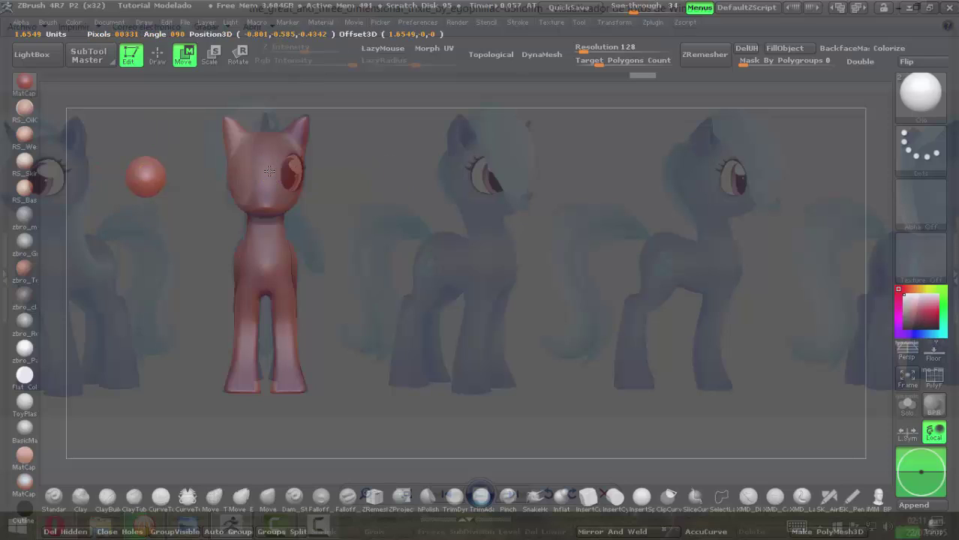
mouse_move(268, 171)
left_mouse_down()
mouse_move(436, 173)
mouse_move(287, 171)
mouse_move(461, 185)
mouse_move(405, 173)
left_mouse_up()
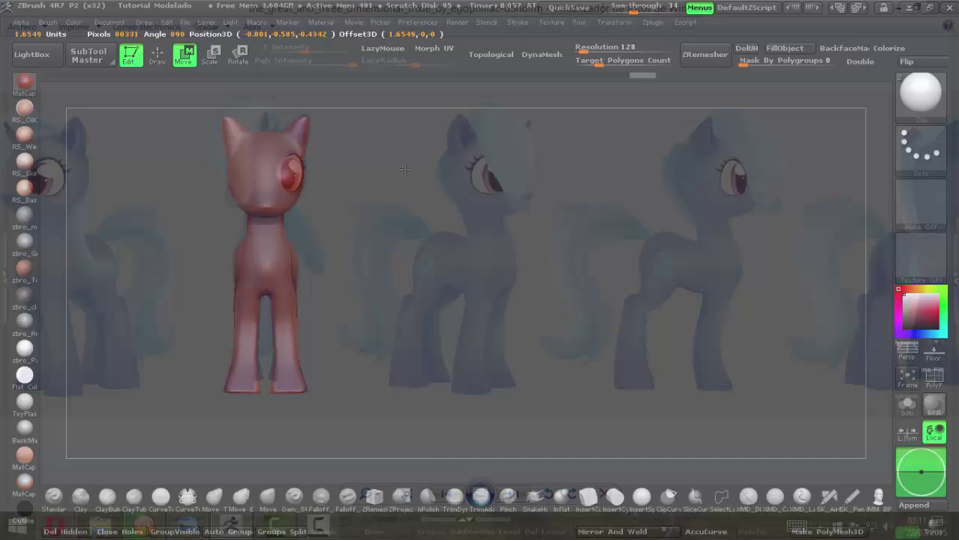
left_click_drag(405, 170, 412, 172)
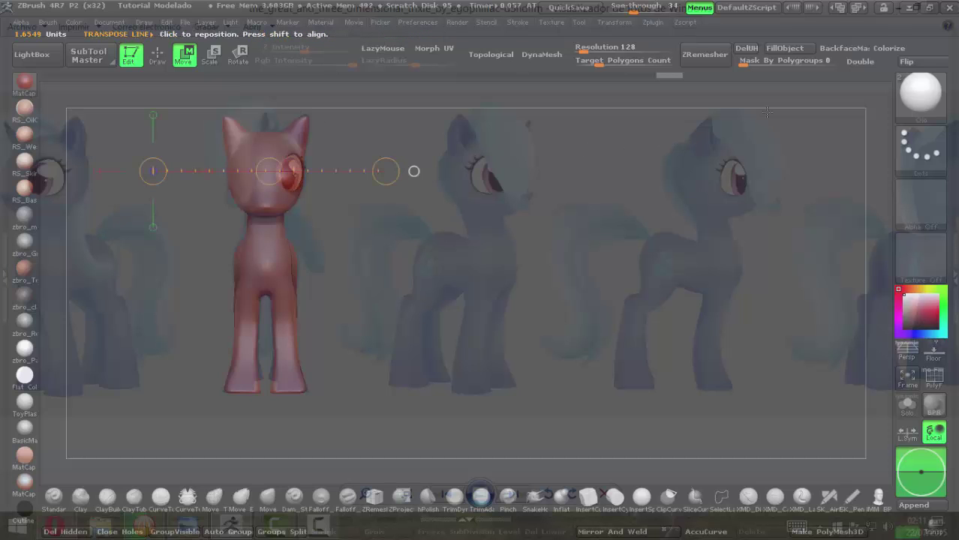
- Check the eye with See-through off, then restore transparency and start a Scale line from the eye
left_click_drag(643, 6, 609, 6)
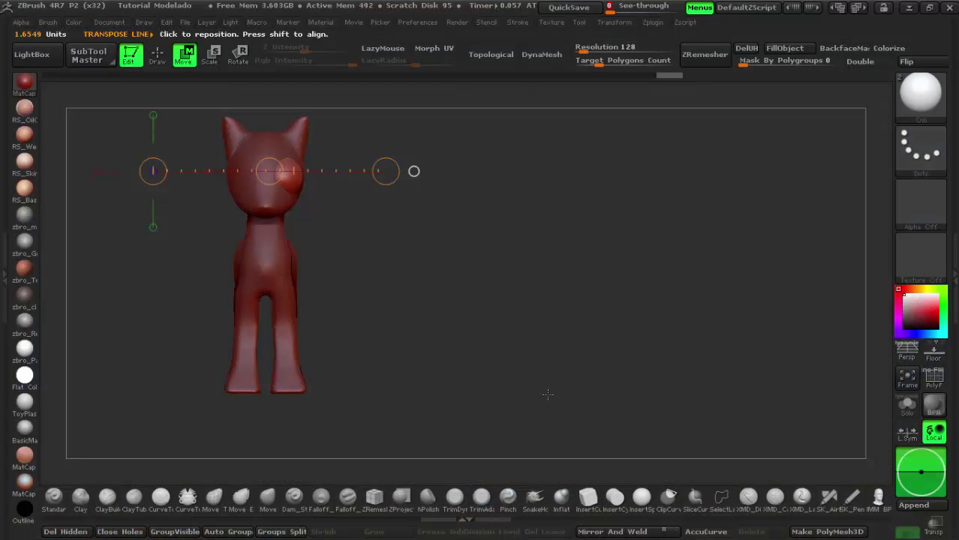
left_click(157, 54)
key("ctrl+z")
mouse_move(475, 326)
left_mouse_down()
mouse_move(422, 317)
mouse_move(535, 311)
mouse_move(488, 317)
left_mouse_up()
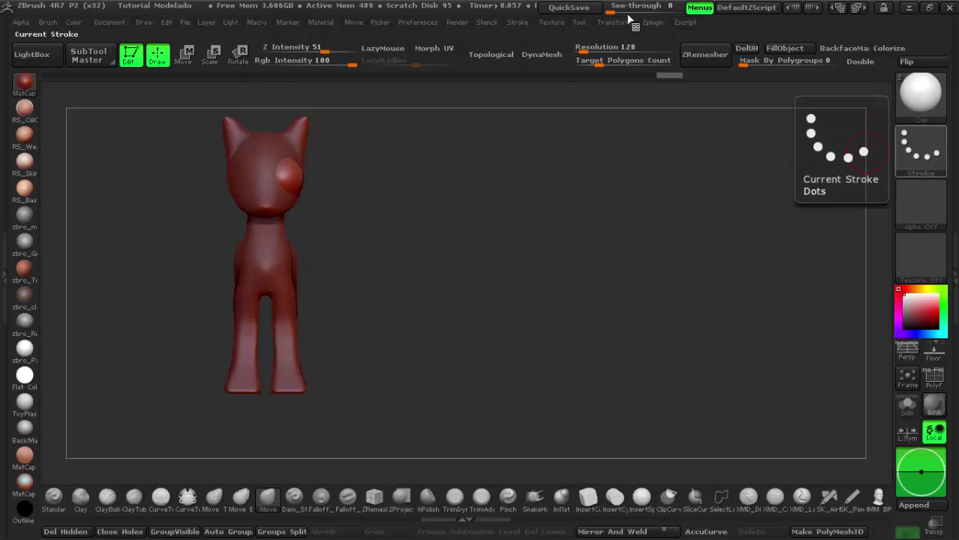
left_click_drag(614, 9, 632, 13)
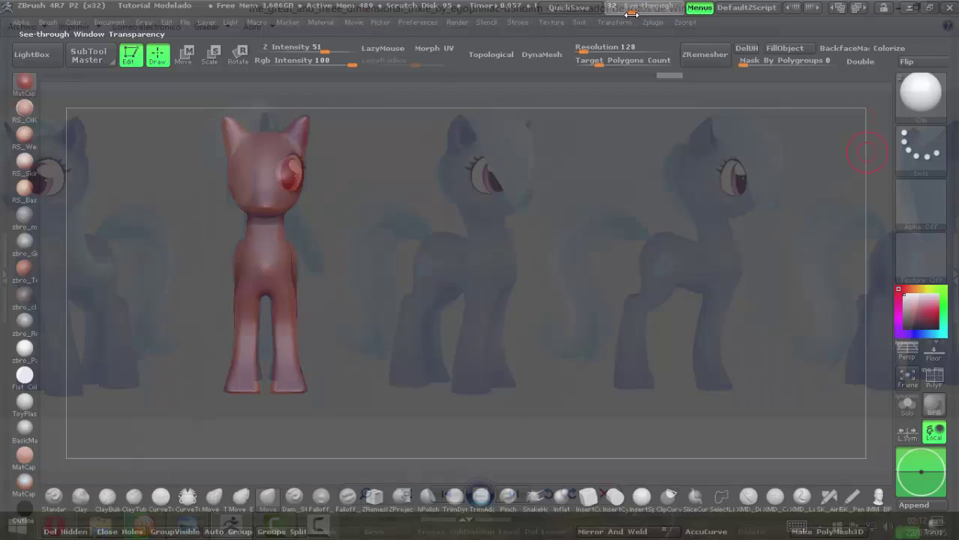
left_click(215, 57)
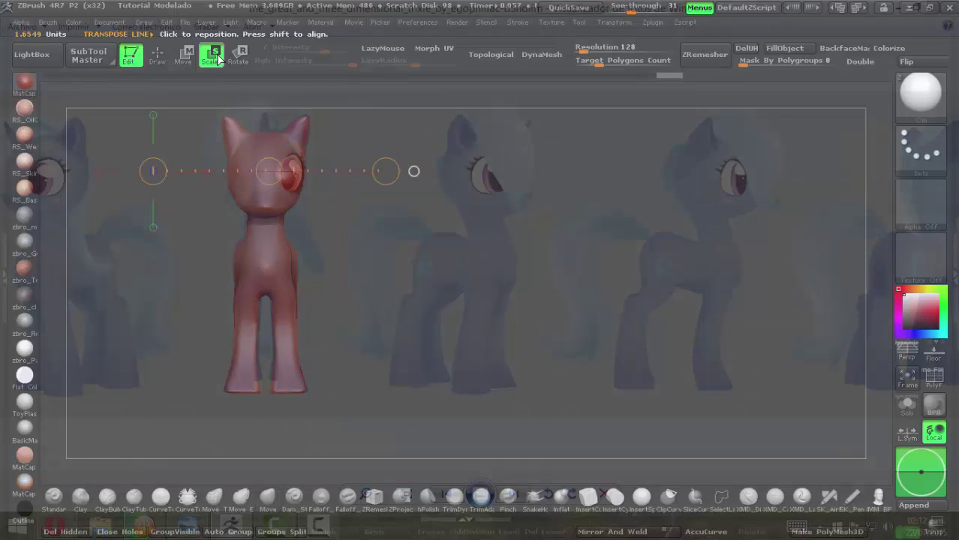
left_click_drag(290, 184, 452, 131)
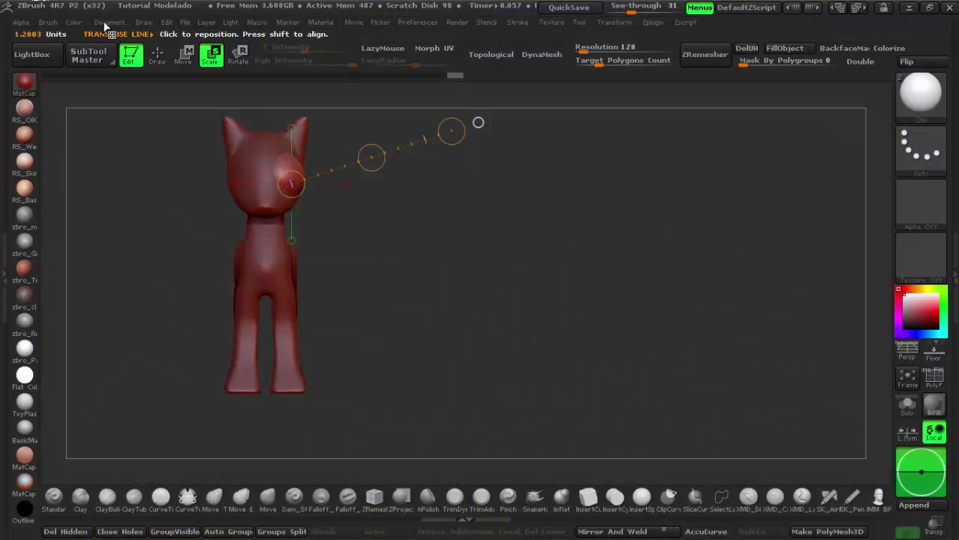
- Snap the pony to the right-side view and turn on Transp
left_click(109, 22)
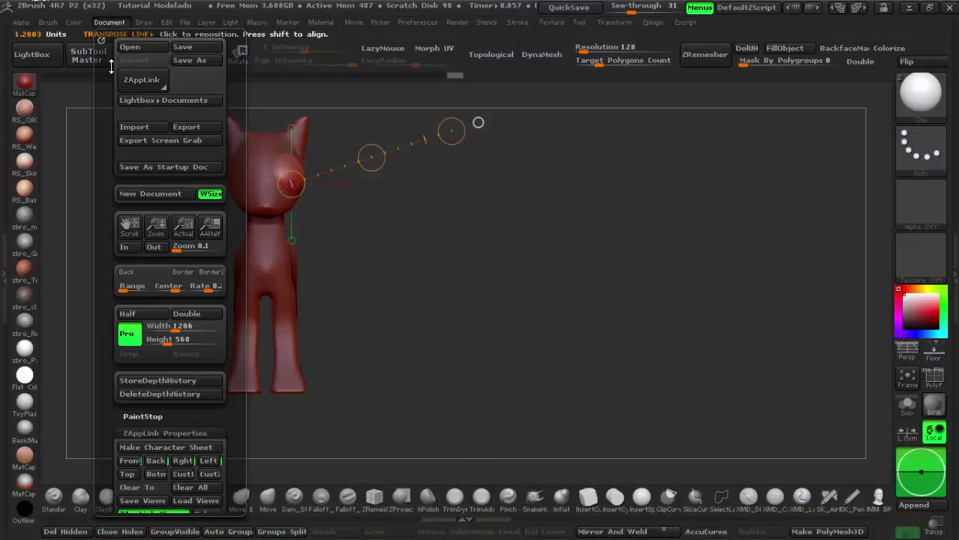
left_click(183, 460)
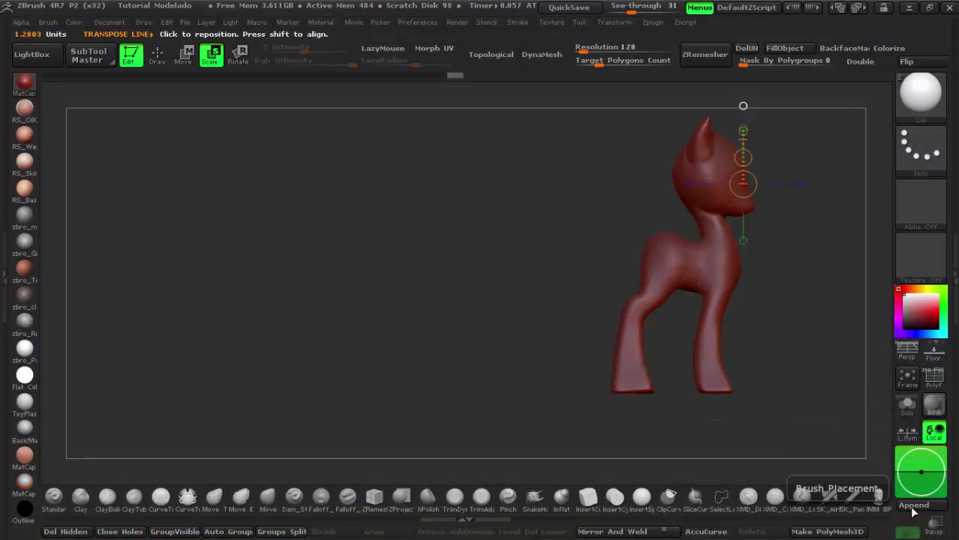
left_click(935, 533)
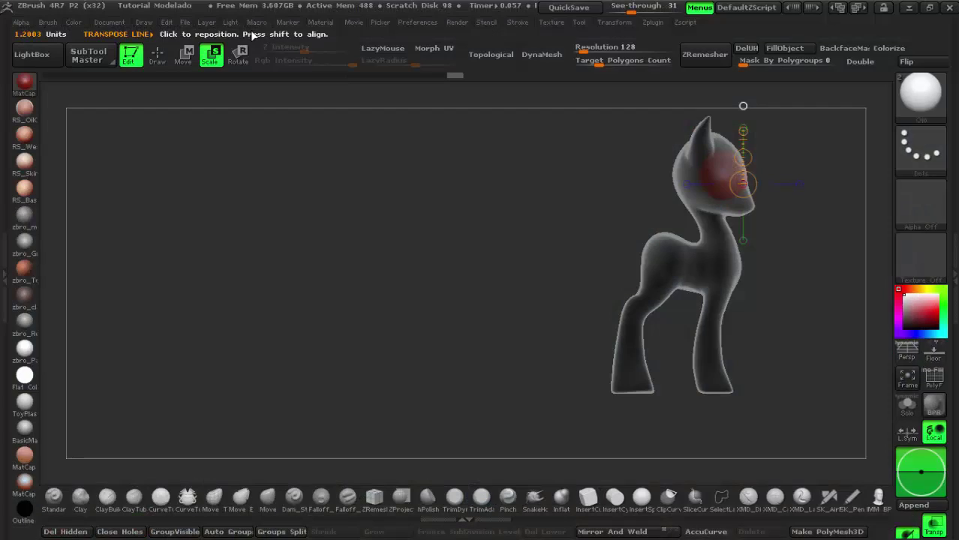
- Switch to Move and draw a vertical action line down the head and chest
left_click(159, 60)
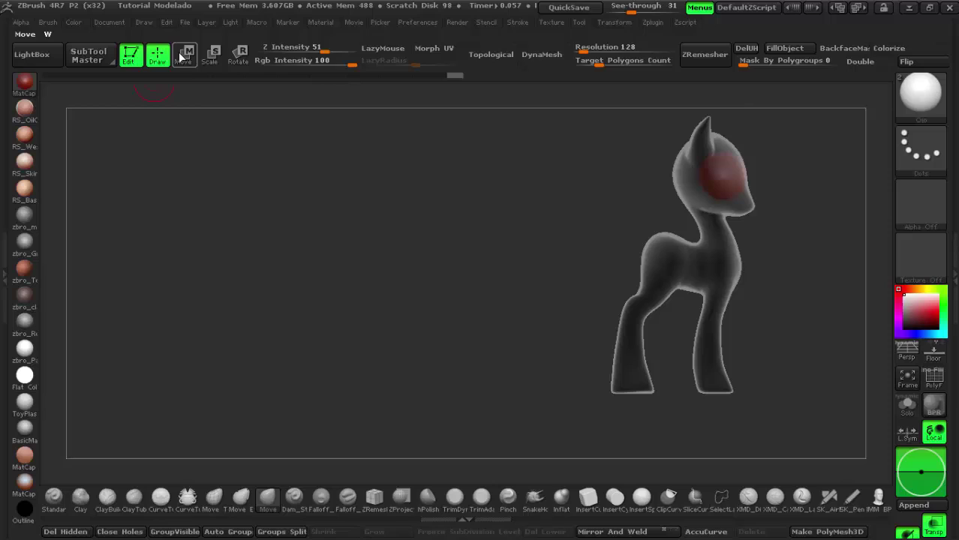
left_click(184, 54)
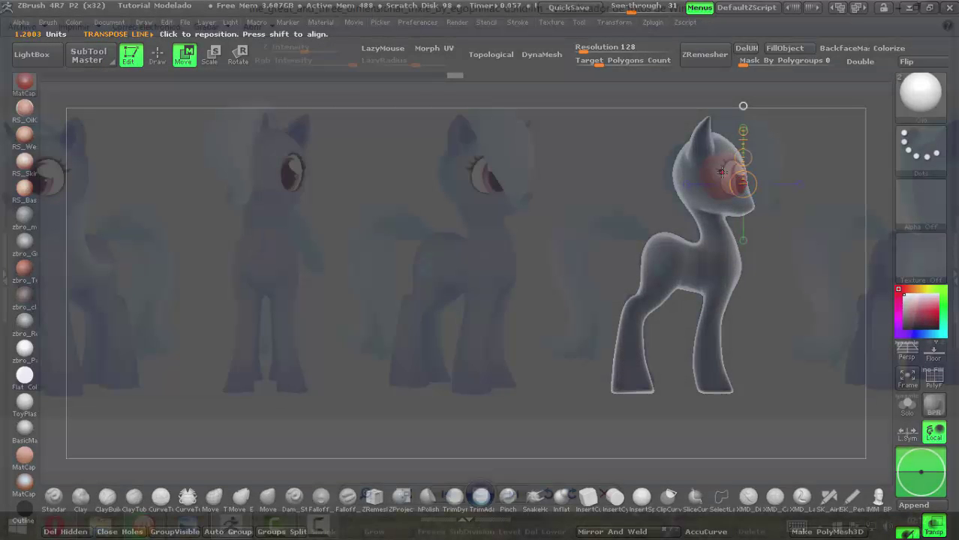
left_click_drag(722, 173, 721, 296)
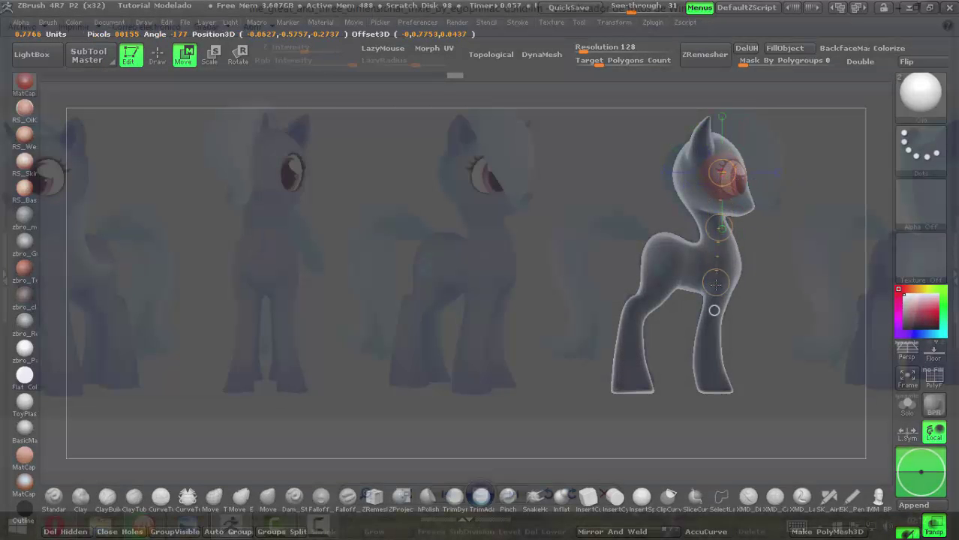
left_click(724, 234)
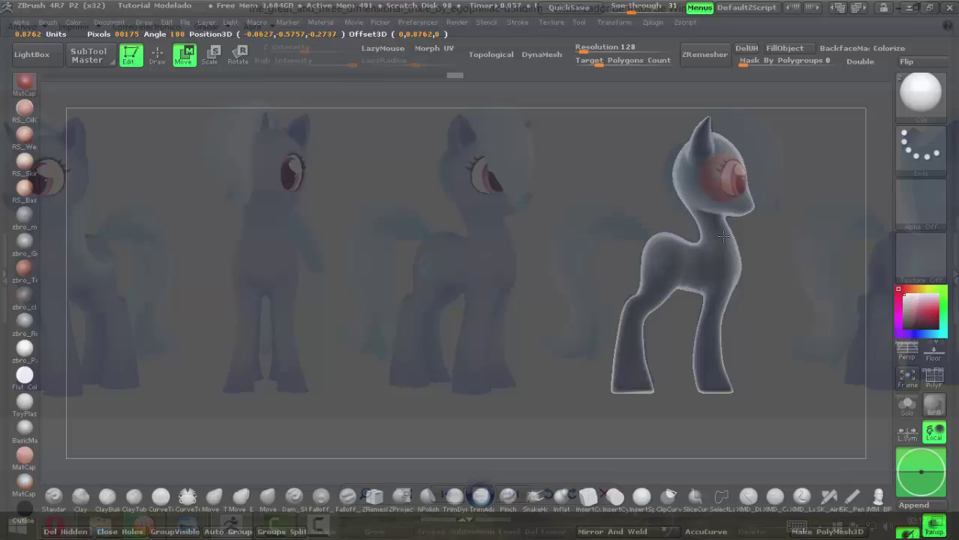
left_click(723, 236)
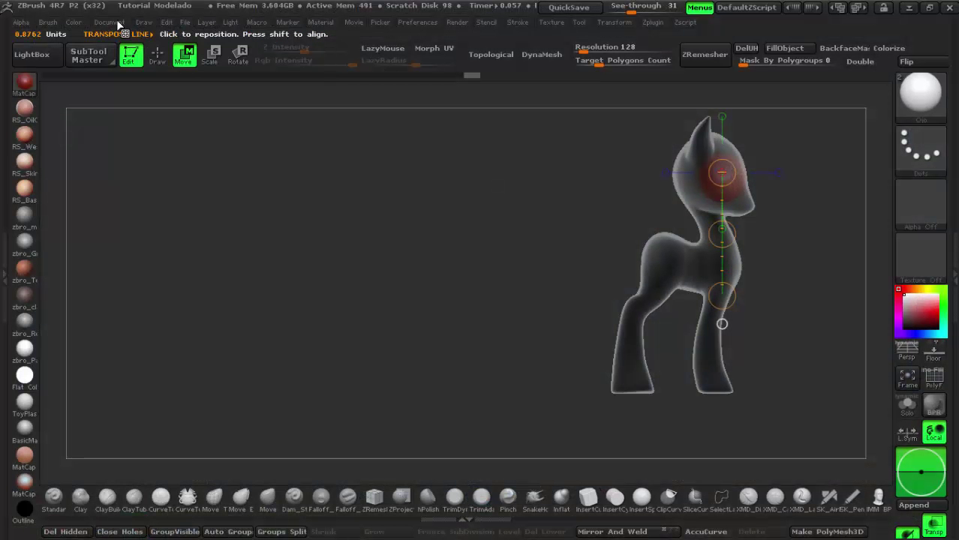
left_click(116, 23)
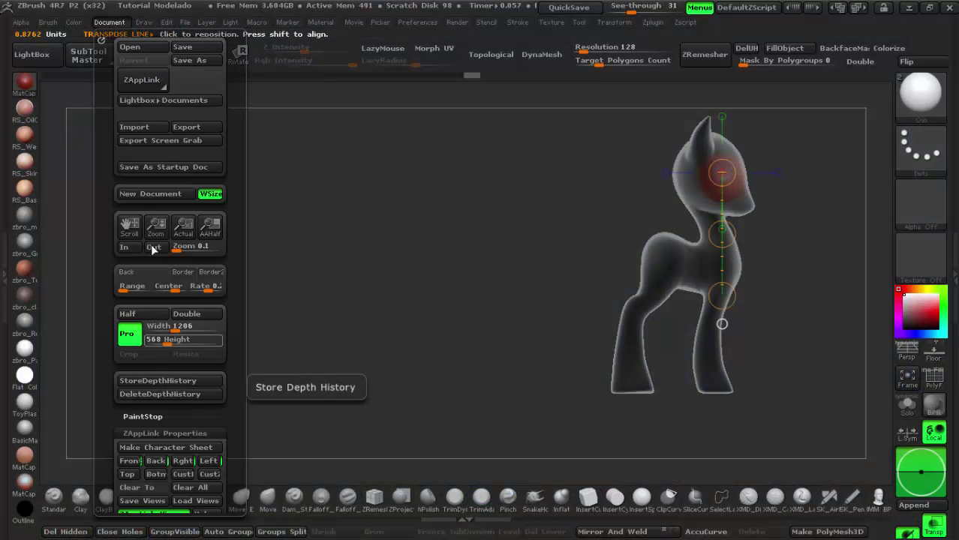
- Snap to the front view and nudge the eye slightly up and left
left_click(129, 461)
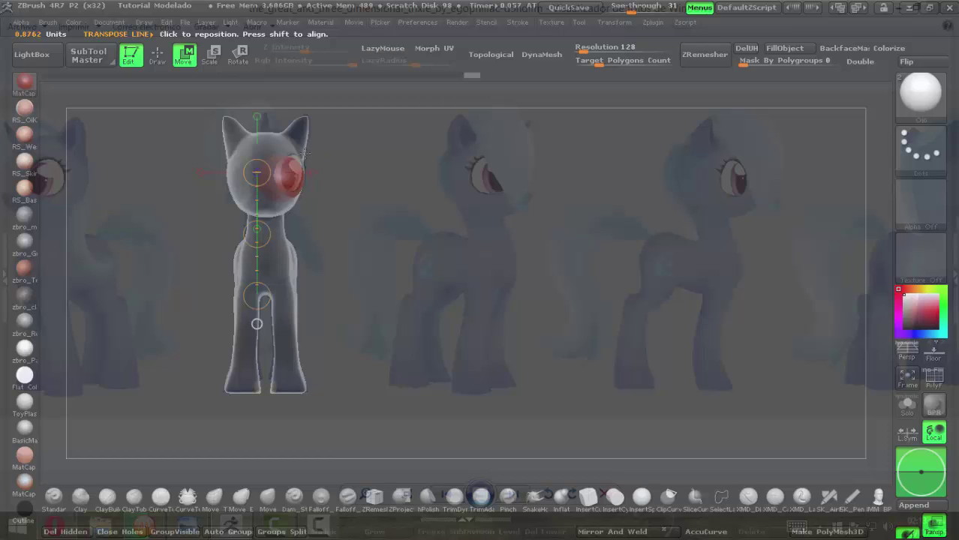
left_click(258, 233)
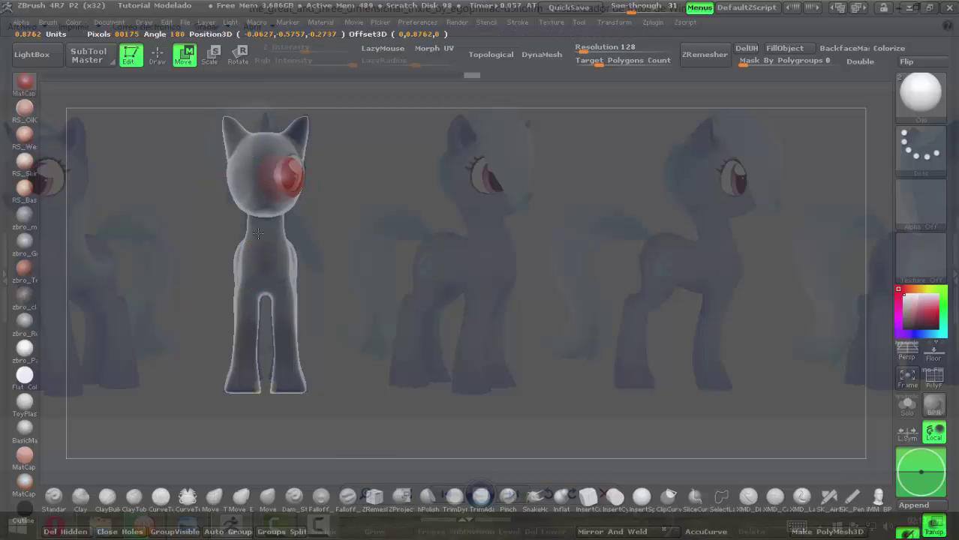
left_click_drag(257, 233, 260, 229)
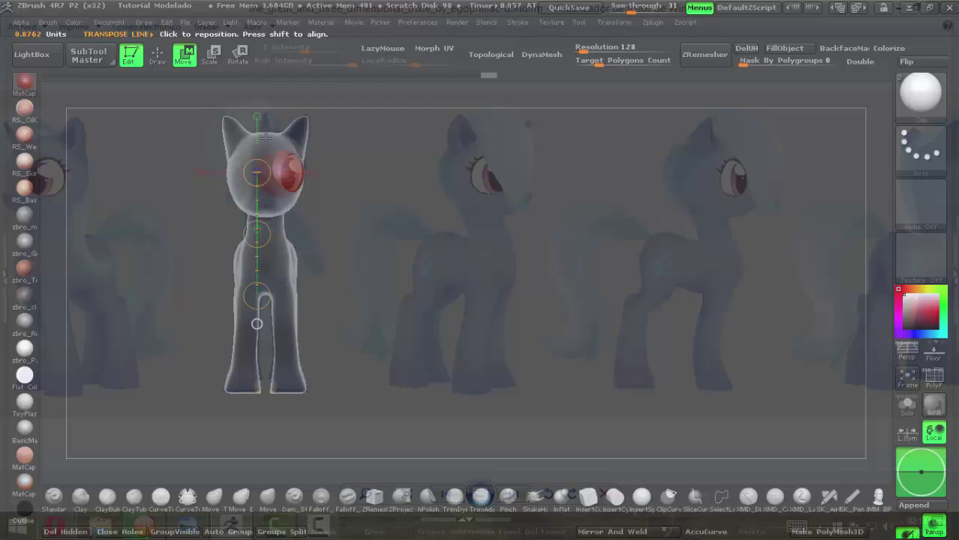
- Set See-through to 0, turn off Transp, orbit around, then start scaling the eye
left_click_drag(638, 6, 591, 13)
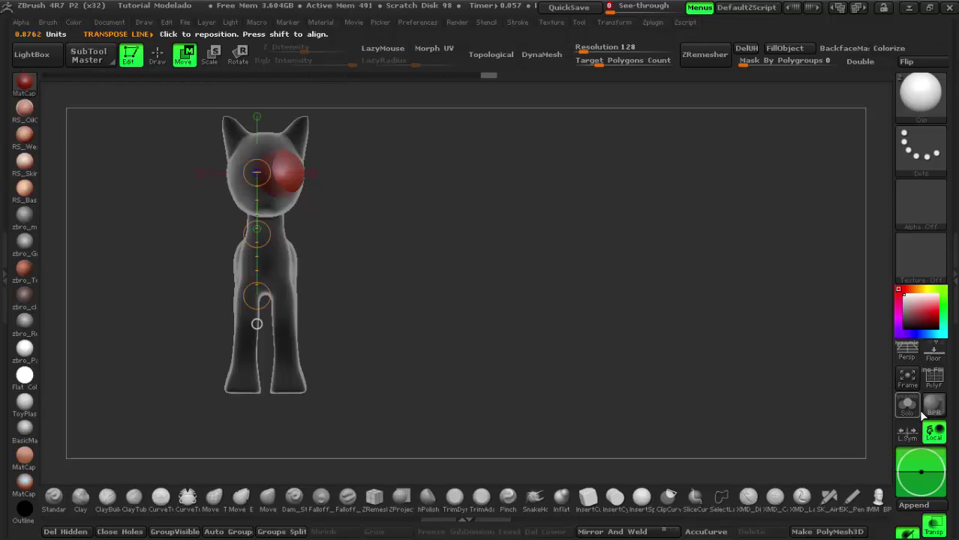
left_click(943, 528)
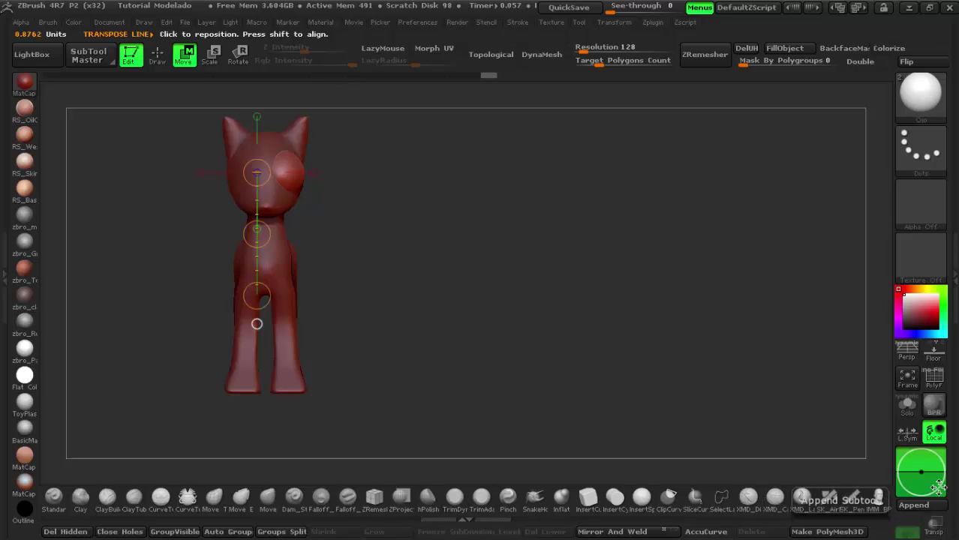
left_click(627, 24)
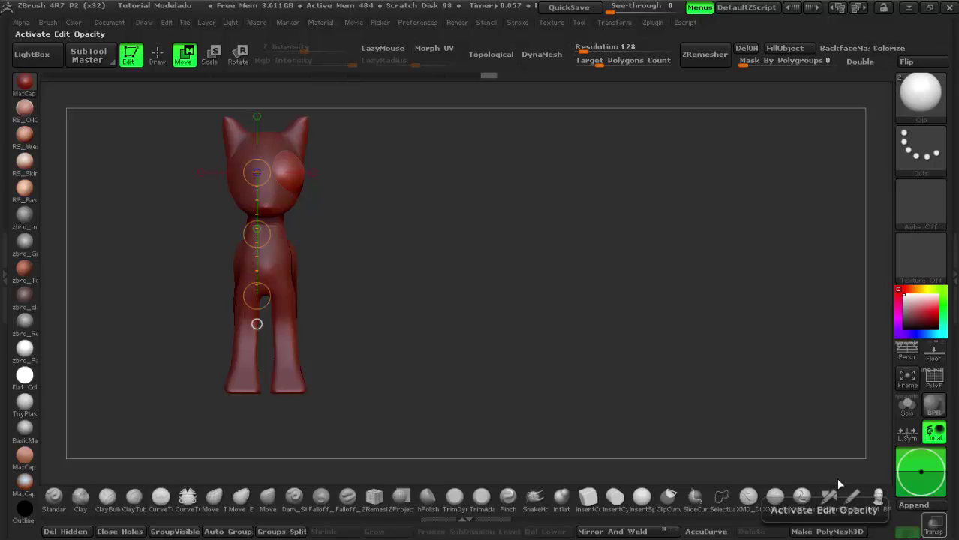
mouse_move(595, 296)
left_mouse_down()
mouse_move(577, 296)
mouse_move(651, 313)
left_mouse_up()
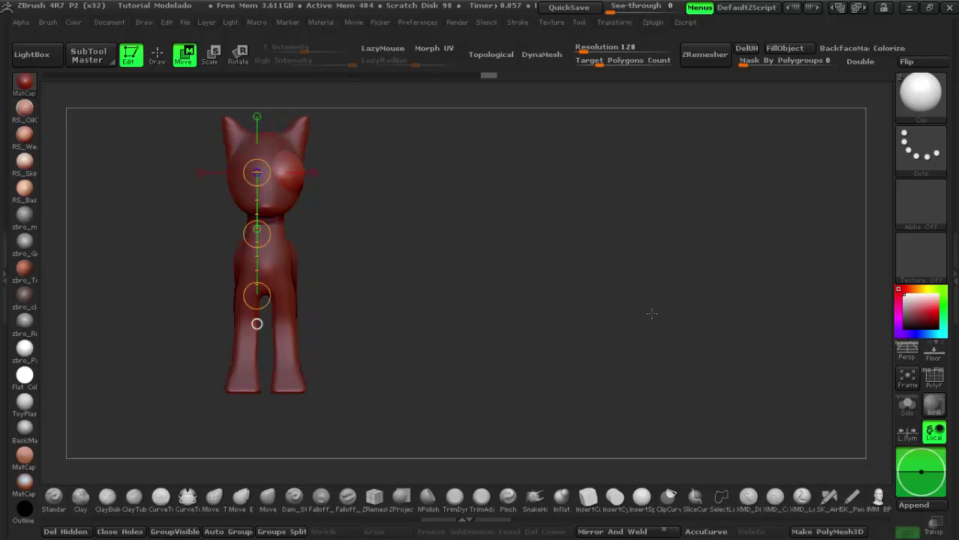
mouse_move(406, 259)
left_mouse_down()
mouse_move(302, 247)
mouse_move(422, 266)
left_mouse_up()
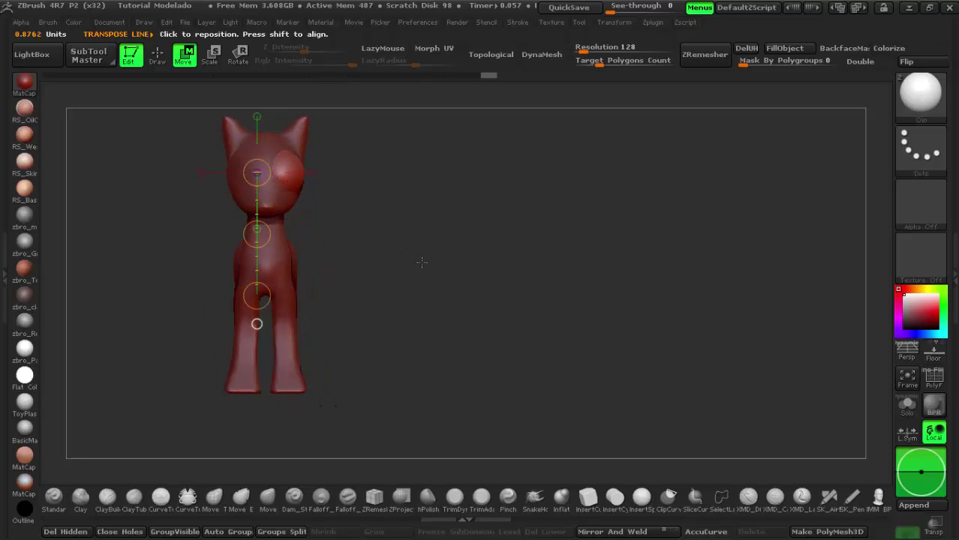
left_click(211, 56)
mouse_move(291, 182)
left_mouse_down()
mouse_move(356, 135)
mouse_move(350, 127)
left_mouse_up()
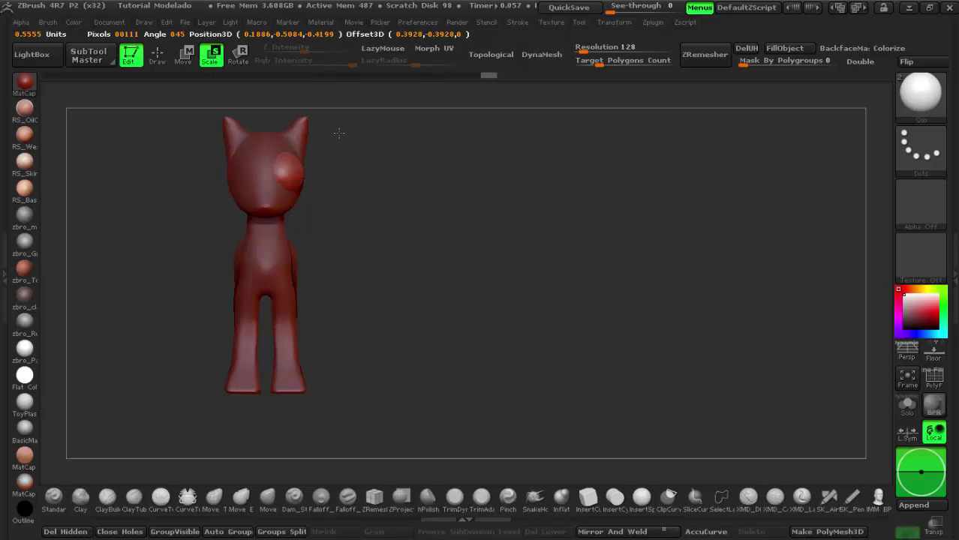
- From the side profile, shift the eye slightly with Move, then rotate back to front and pan
left_click(184, 54)
mouse_move(451, 276)
left_mouse_down()
mouse_move(360, 278)
mouse_move(353, 225)
mouse_move(342, 288)
mouse_move(510, 275)
left_mouse_up()
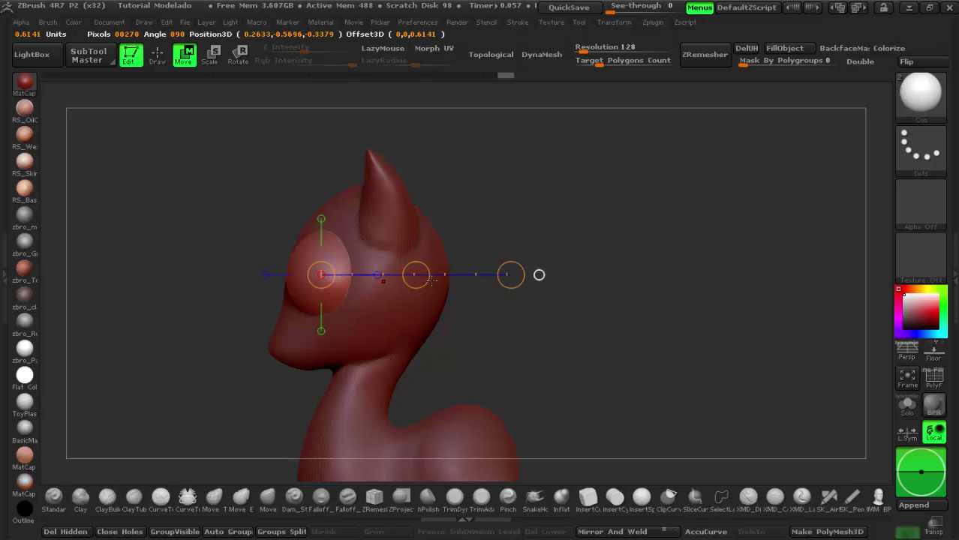
left_click_drag(416, 274, 419, 276)
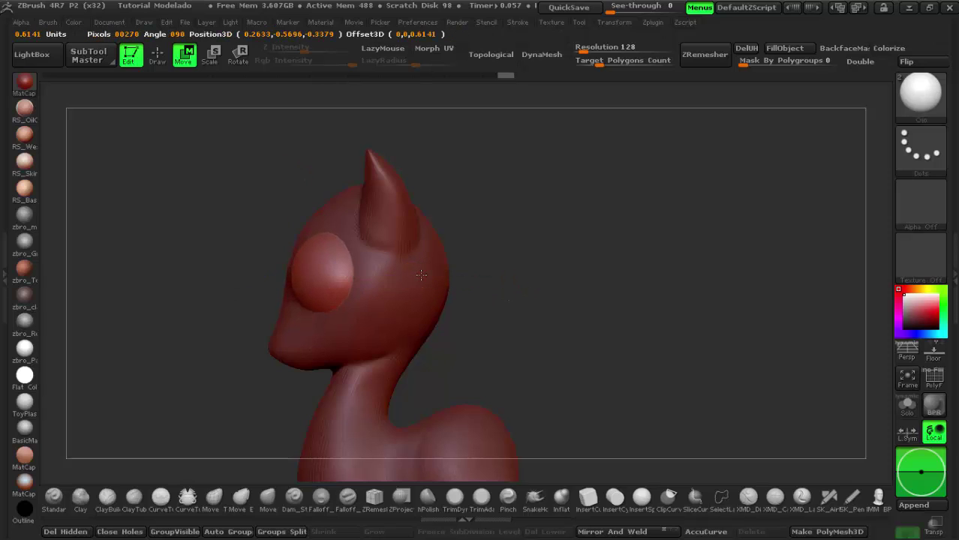
mouse_move(571, 330)
left_mouse_down()
mouse_move(593, 369)
mouse_move(603, 315)
mouse_move(572, 272)
mouse_move(532, 303)
mouse_move(580, 394)
left_mouse_up()
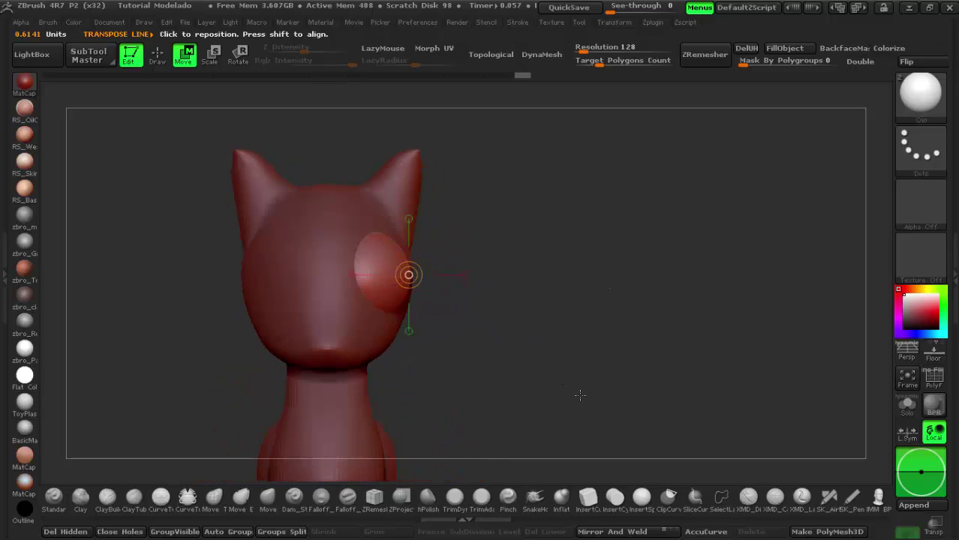
left_click_drag(513, 347, 647, 268, "alt")
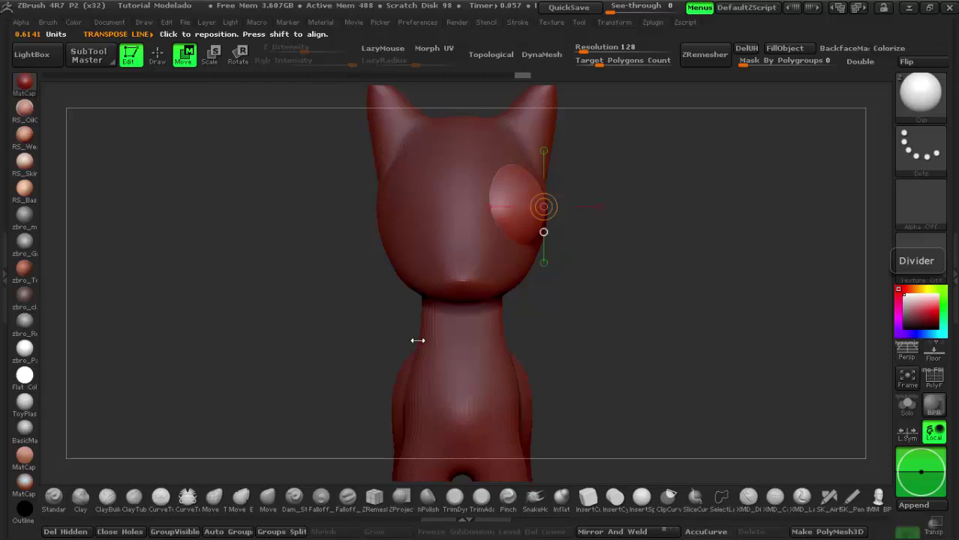
- Mirror the eye with SubTool Master as a new X-axis subtool, Ojo_1
left_click(88, 56)
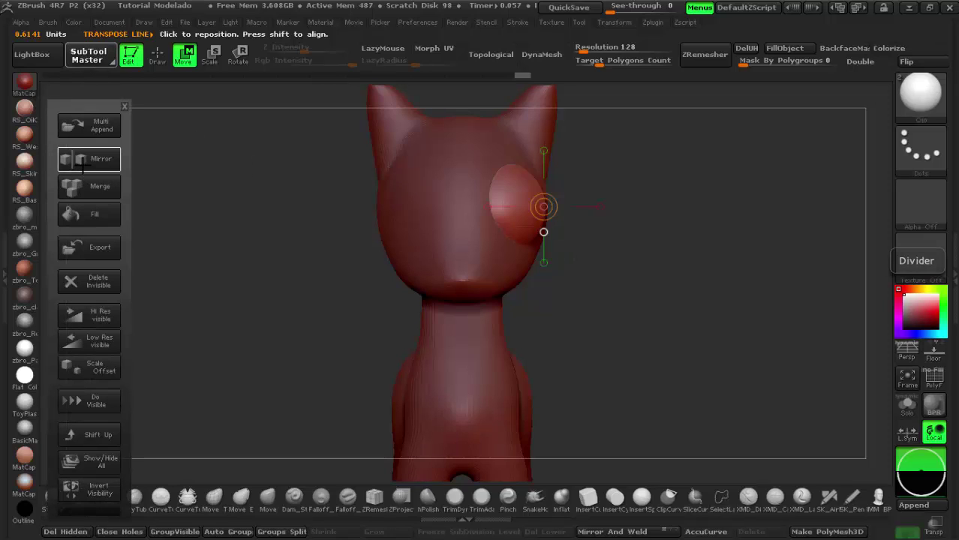
left_click(82, 167)
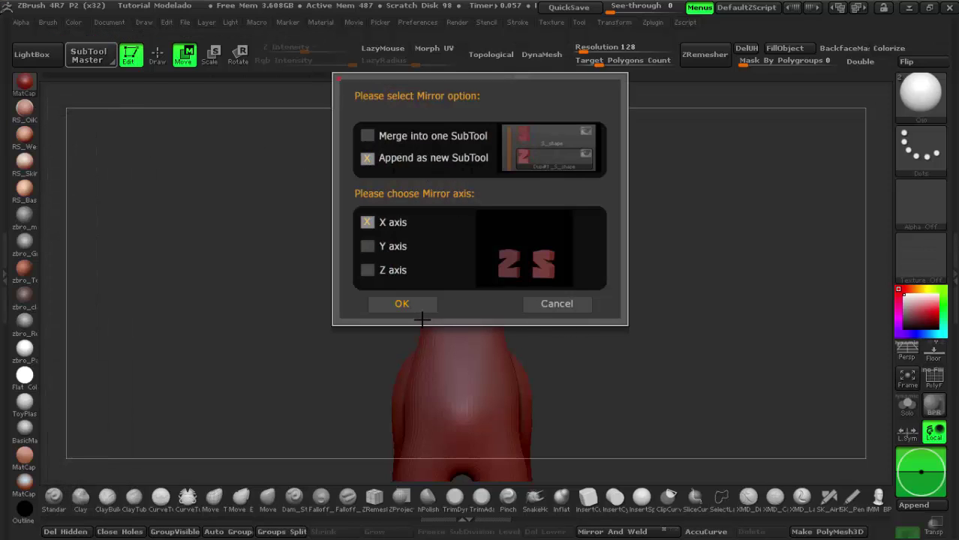
left_click(405, 303)
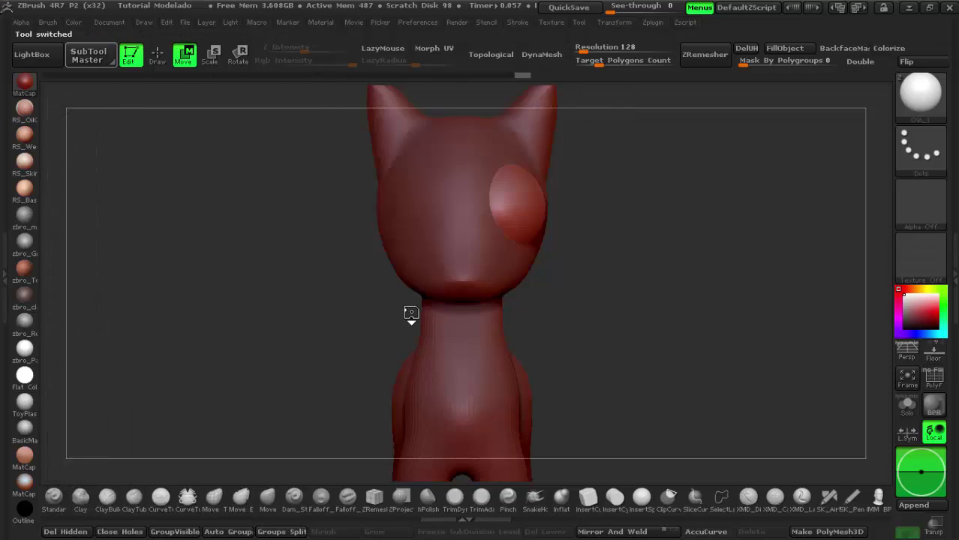
left_click(950, 258)
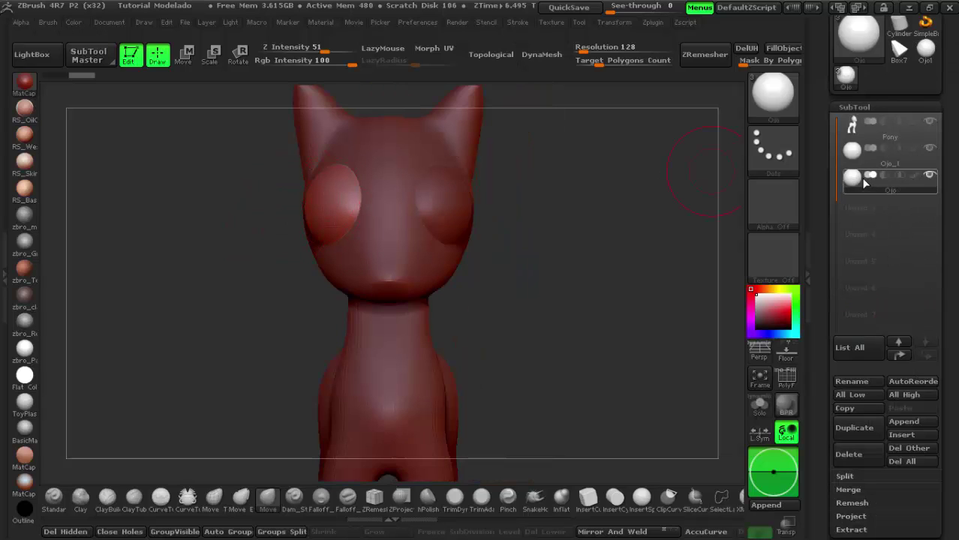
- Rename the Ojo subtool to OjoDer
left_click(856, 382)
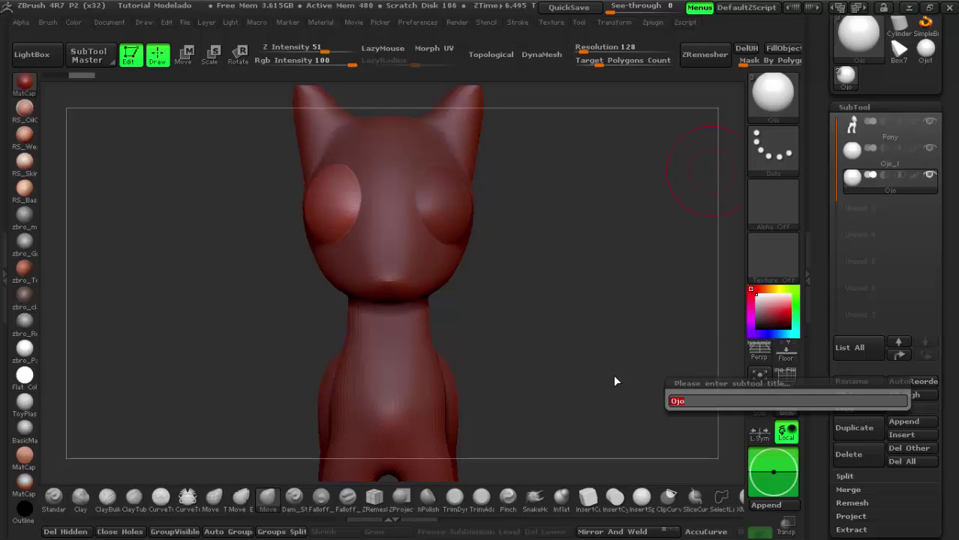
left_click(695, 403)
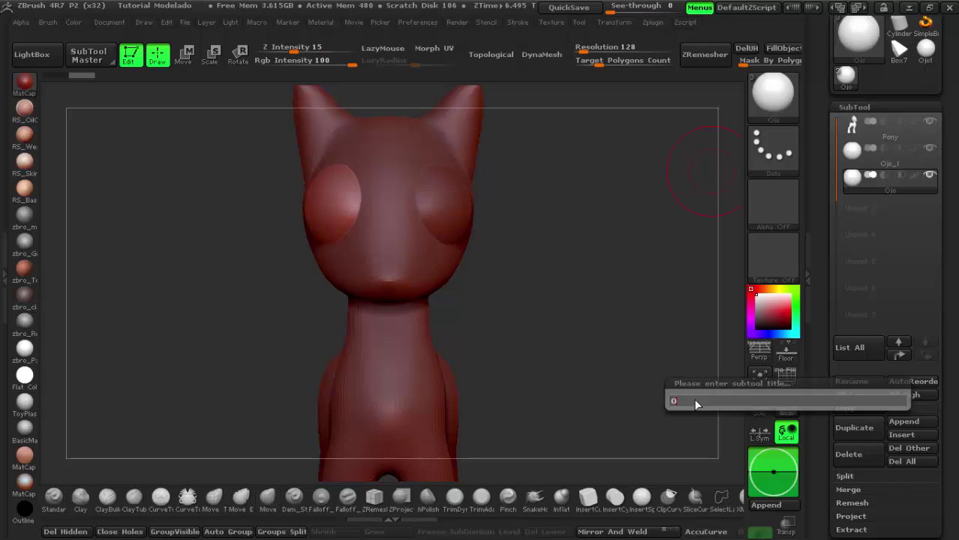
type("Der")
key("Return")
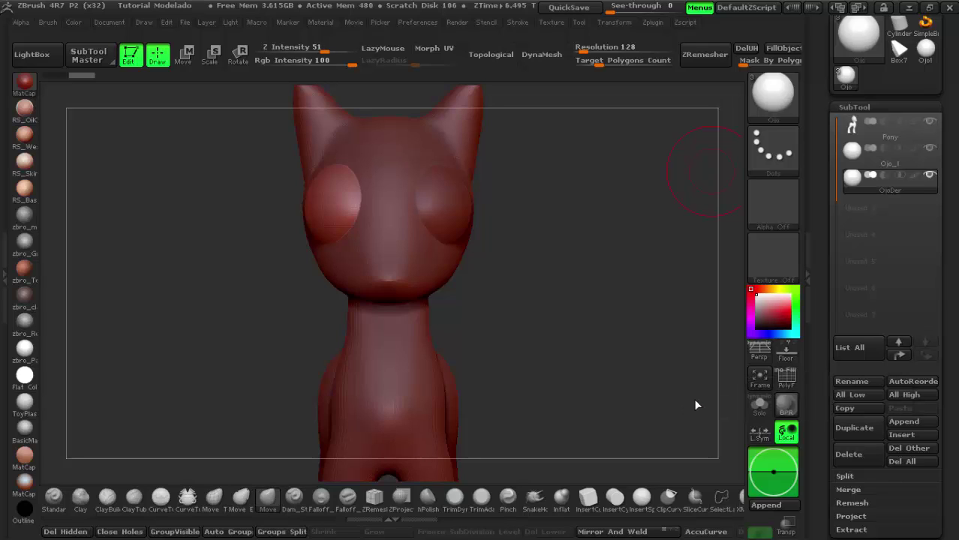
- Rename the Ojo_1 subtool to OjoIzq
left_click(857, 155)
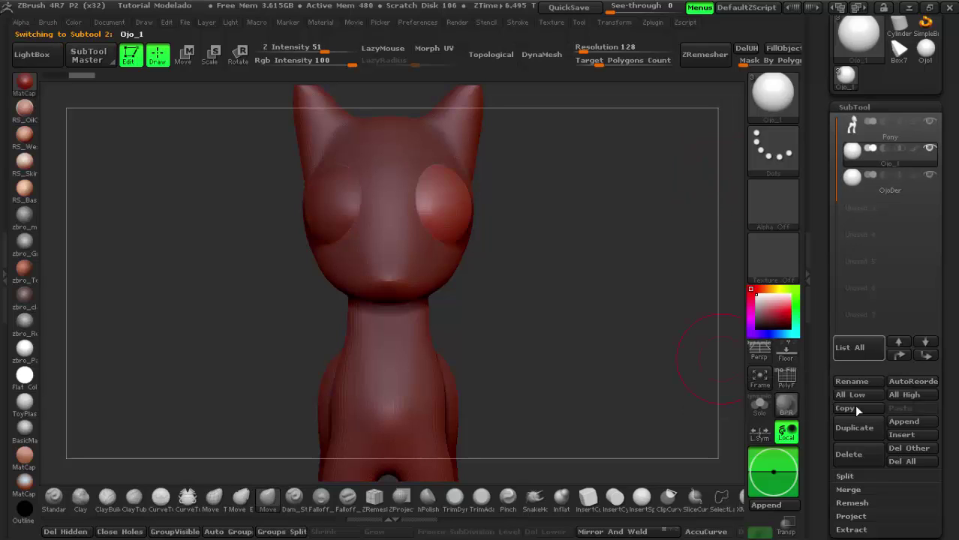
left_click(851, 381)
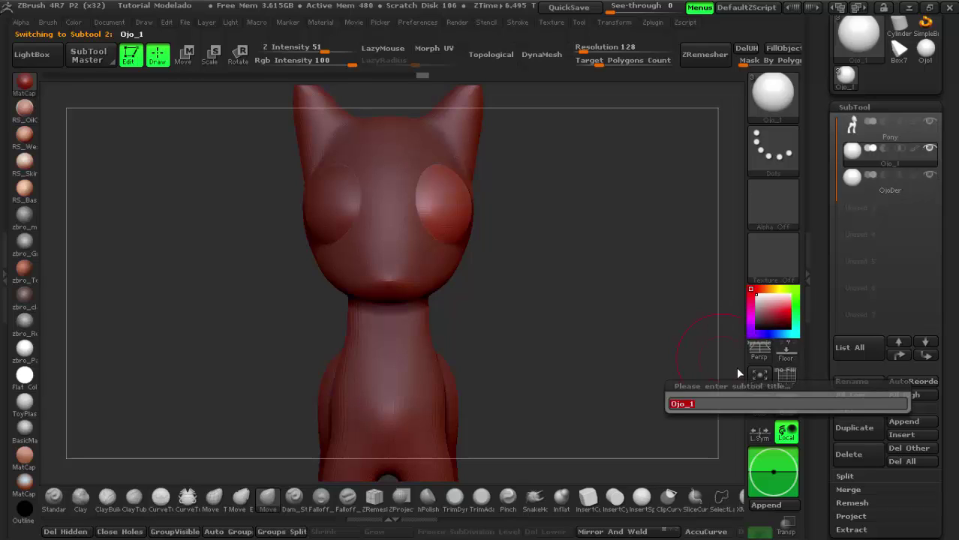
key("BackSpace")
key("BackSpace")
type("I")
type("zq")
key("Return")
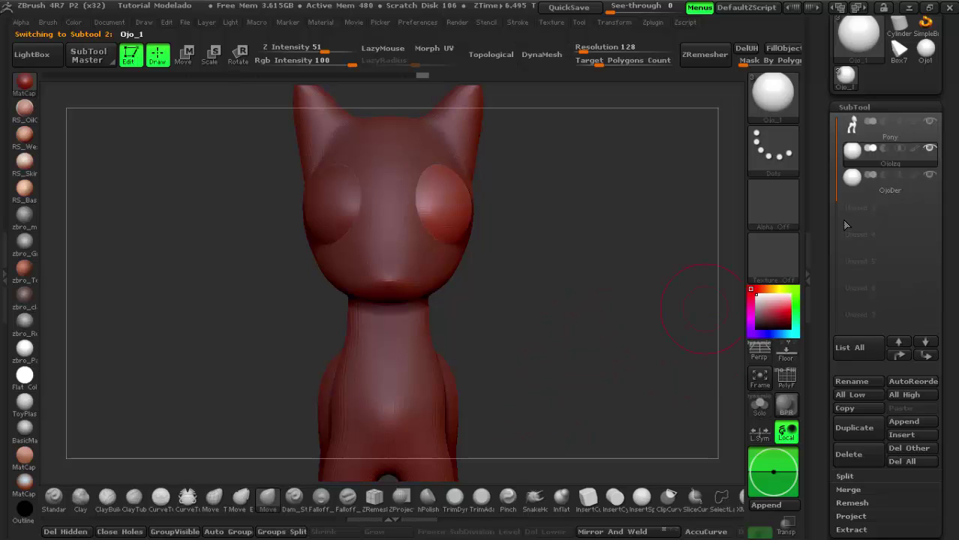
left_click(807, 246)
- Orbit and zoom around the whole pony from several angles, ending close on its head and ears
mouse_move(544, 283)
left_mouse_down()
mouse_move(611, 320)
mouse_move(640, 319)
mouse_move(695, 364)
mouse_move(665, 261)
mouse_move(673, 315)
mouse_move(468, 322)
mouse_move(642, 311)
mouse_move(624, 312)
mouse_move(594, 388)
mouse_move(655, 343)
mouse_move(436, 173)
left_mouse_up()
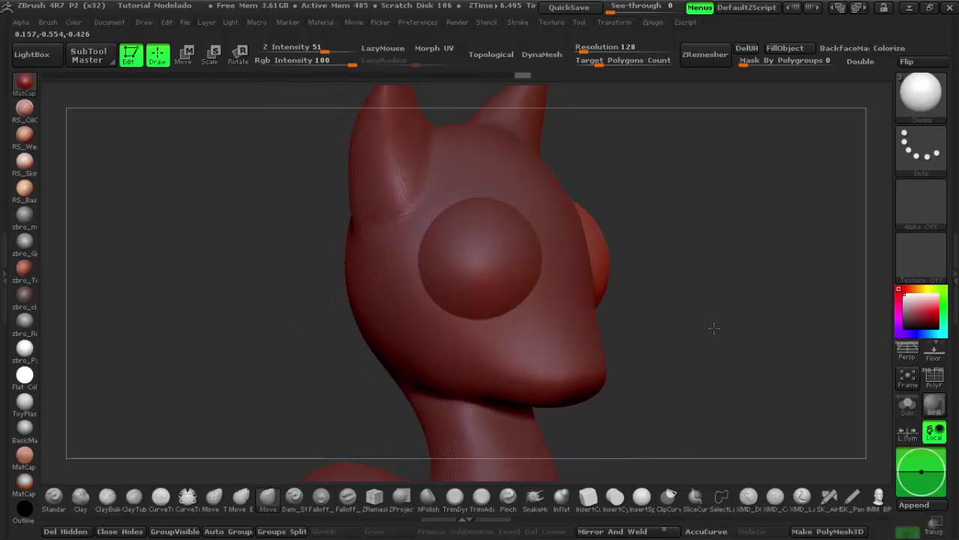
mouse_move(712, 327)
left_mouse_down("alt")
mouse_move(674, 369)
mouse_move(615, 369)
mouse_move(525, 257)
left_mouse_up("alt")
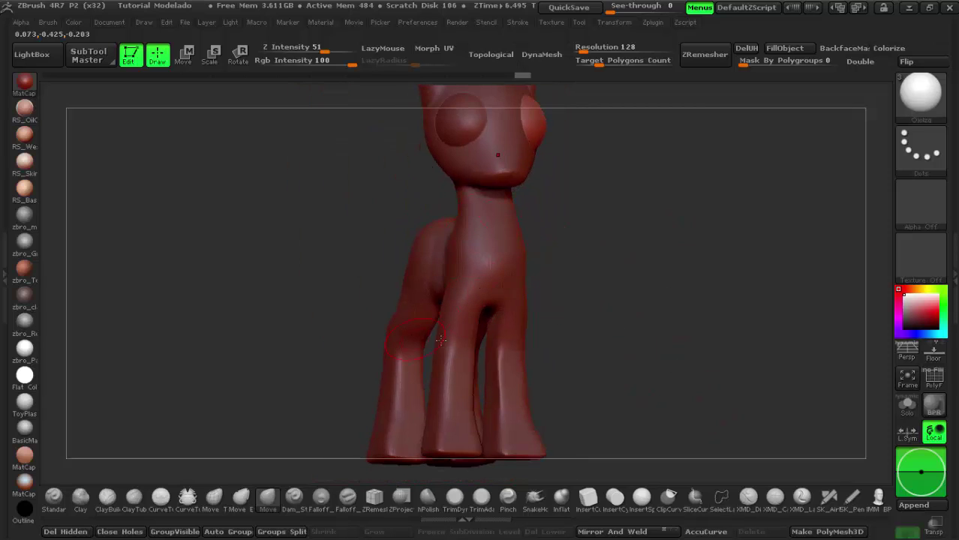
mouse_move(612, 342)
left_mouse_down()
mouse_move(657, 336)
mouse_move(736, 364)
mouse_move(736, 352)
left_mouse_up()
mouse_move(734, 291)
left_mouse_down()
mouse_move(727, 349)
mouse_move(620, 331)
mouse_move(585, 263)
mouse_move(511, 182)
left_mouse_up()
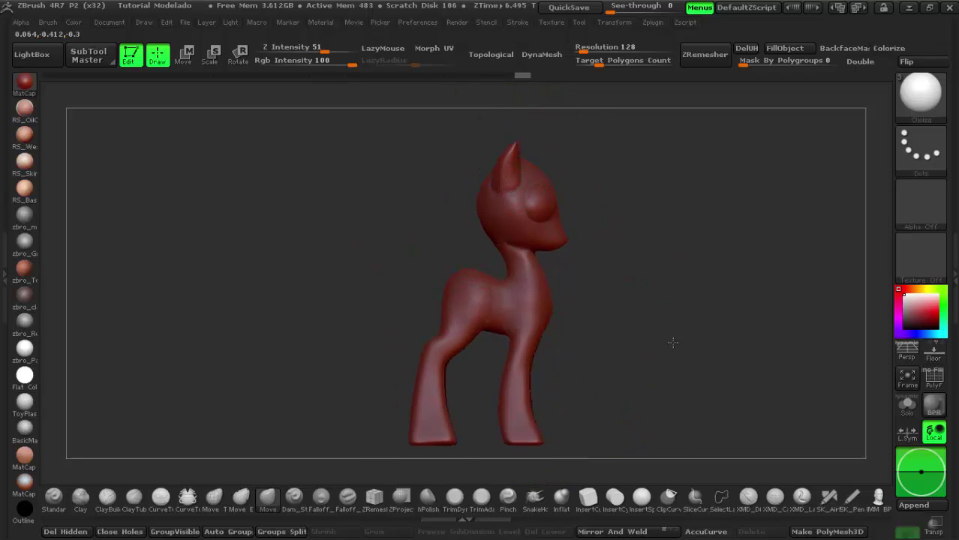
mouse_move(670, 338)
left_mouse_down()
mouse_move(659, 348)
mouse_move(672, 349)
left_mouse_up()
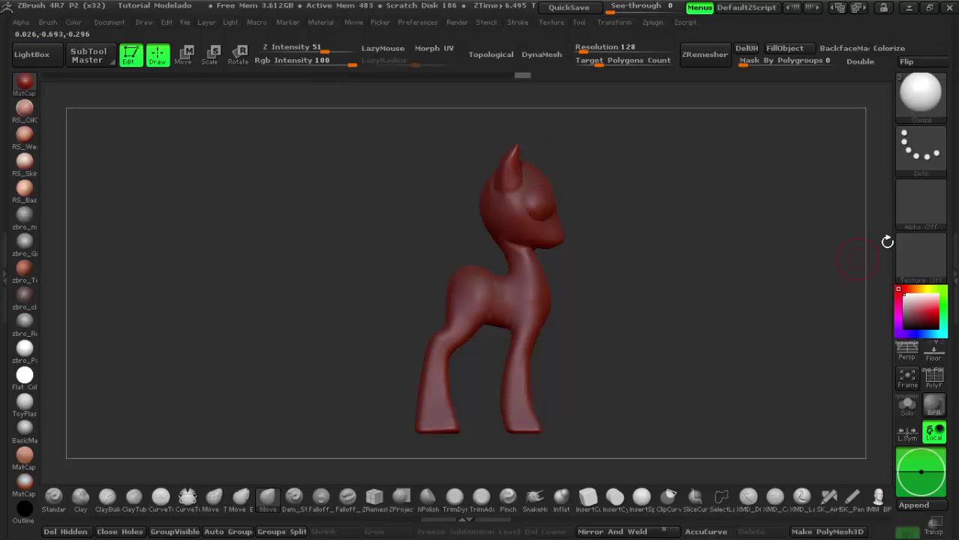
mouse_move(715, 307)
left_mouse_down()
mouse_move(635, 300)
mouse_move(649, 317)
mouse_move(575, 291)
mouse_move(648, 298)
mouse_move(577, 296)
mouse_move(604, 300)
left_mouse_up()
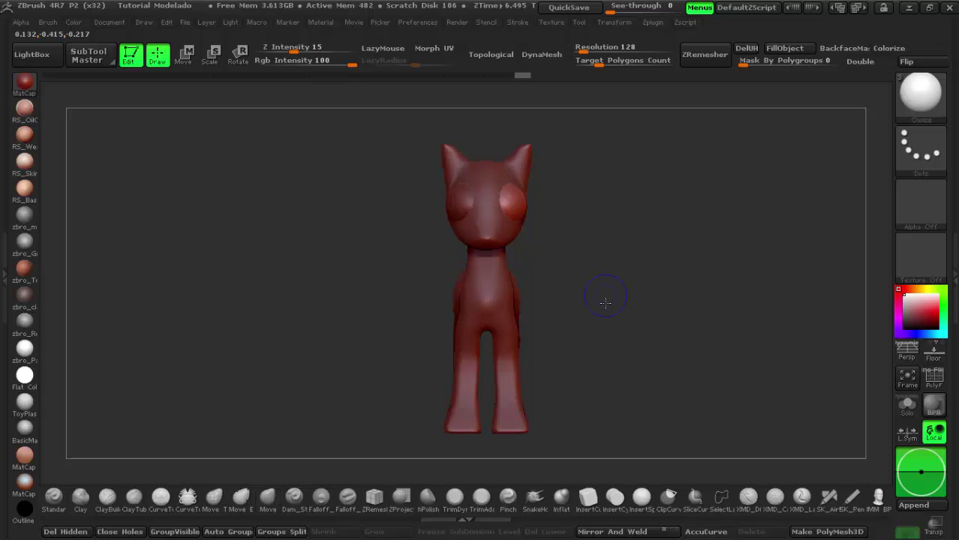
mouse_move(557, 180)
left_mouse_down()
mouse_move(591, 381)
mouse_move(653, 312)
mouse_move(625, 248)
mouse_move(634, 249)
mouse_move(580, 257)
mouse_move(641, 340)
mouse_move(713, 310)
mouse_move(616, 274)
mouse_move(687, 353)
mouse_move(663, 310)
mouse_move(559, 267)
left_mouse_up()
- Face the head straight on, pick ClayBuildup with LazyMouse off, and make the Pony body the active subtool
key("space")
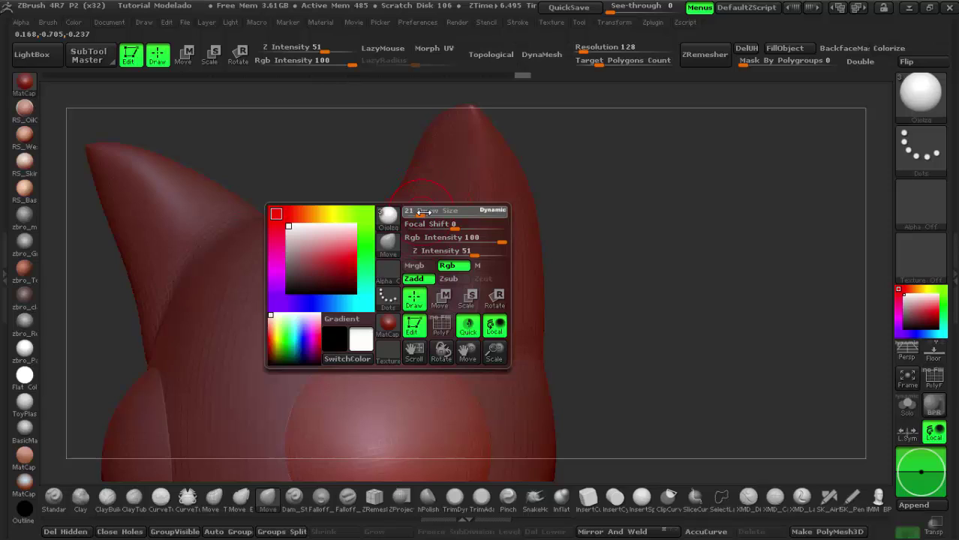
mouse_move(593, 235)
left_mouse_down()
mouse_move(602, 236)
mouse_move(266, 396)
left_mouse_up()
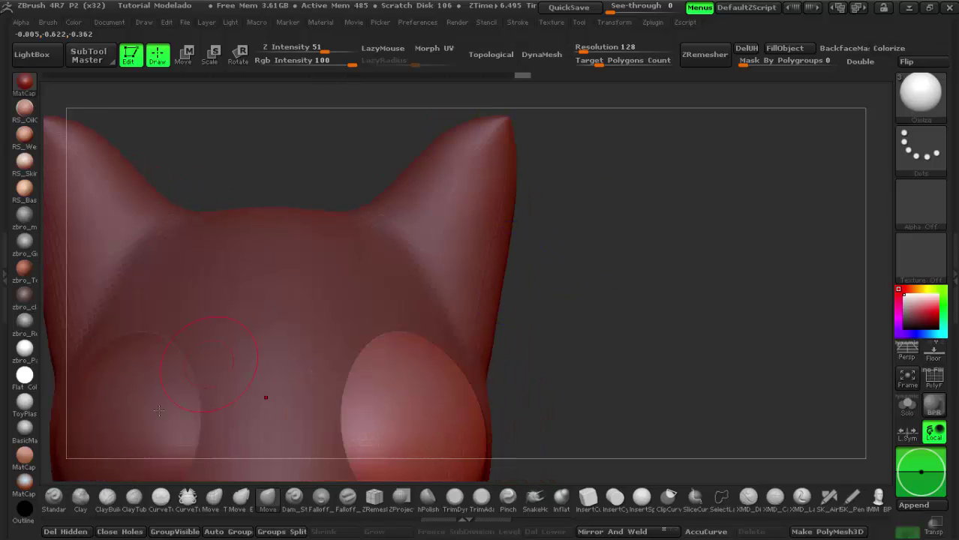
left_click(106, 498)
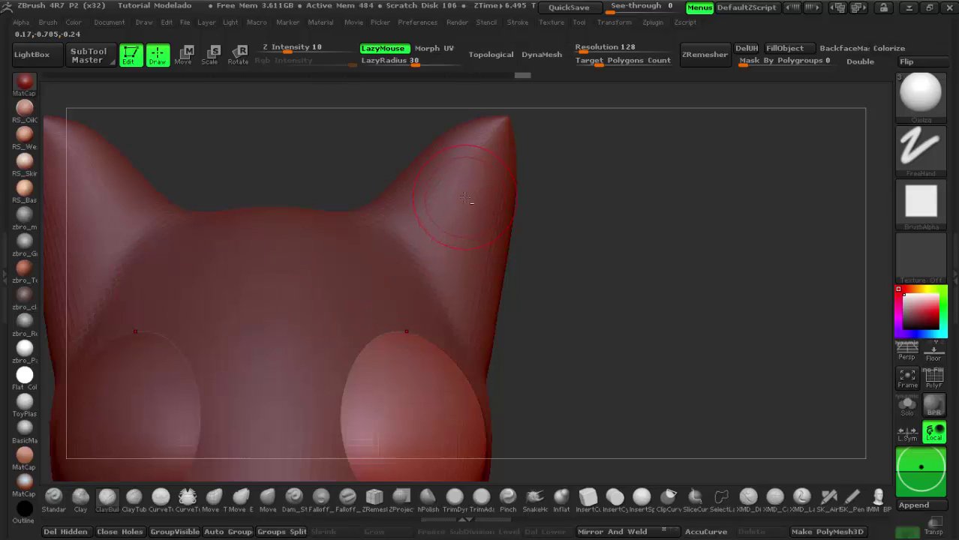
left_click(382, 48)
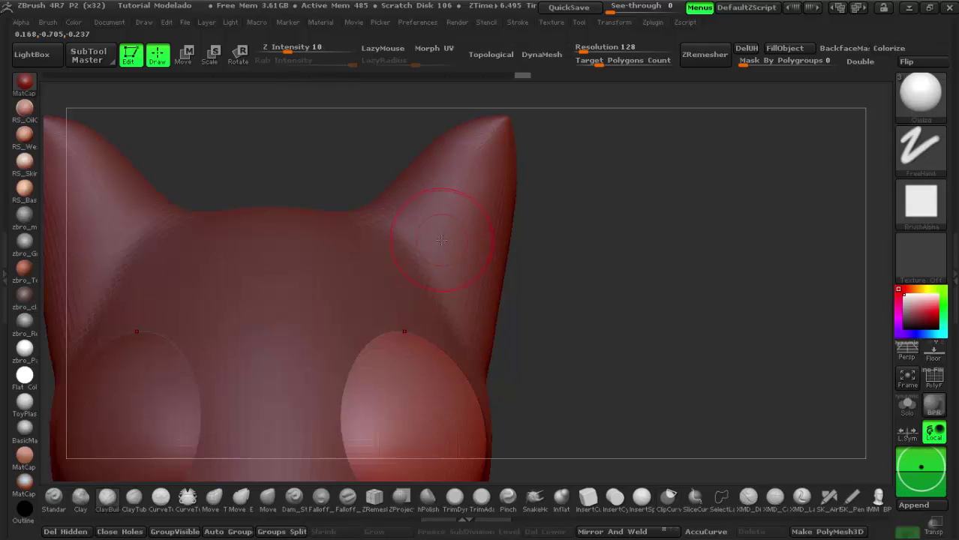
left_click(441, 239, "alt")
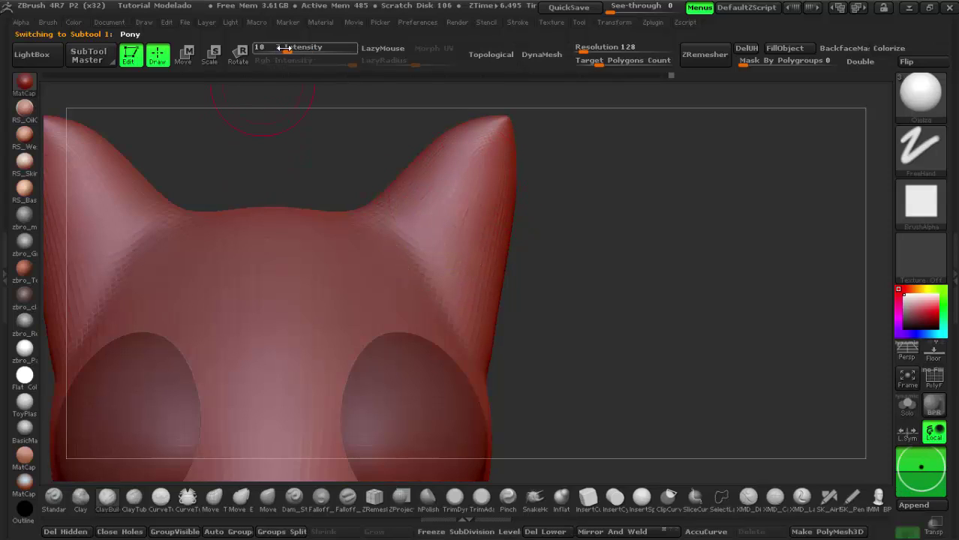
- Lower Z Intensity to about 6 and build up mirrored ClayBuildup hollows inside both ears
left_click_drag(300, 48, 284, 48)
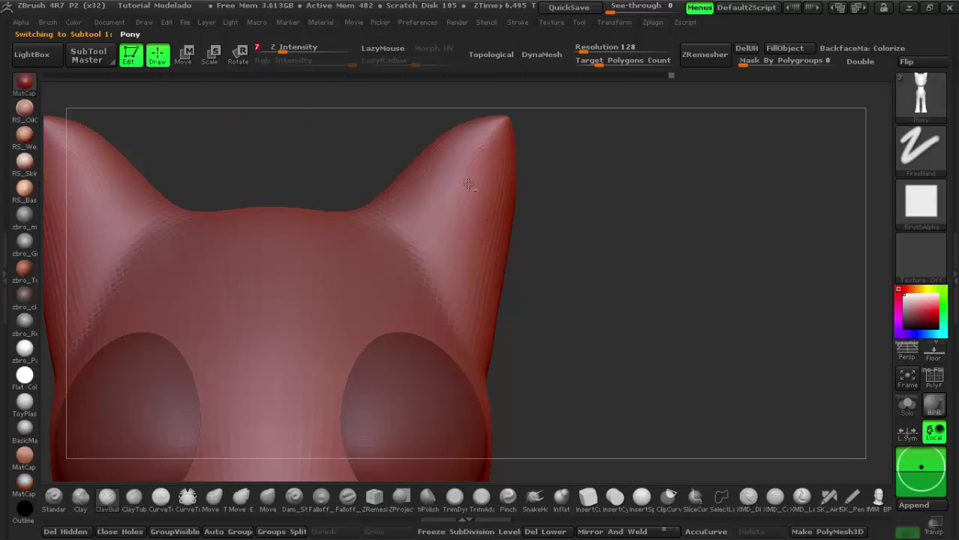
key("space")
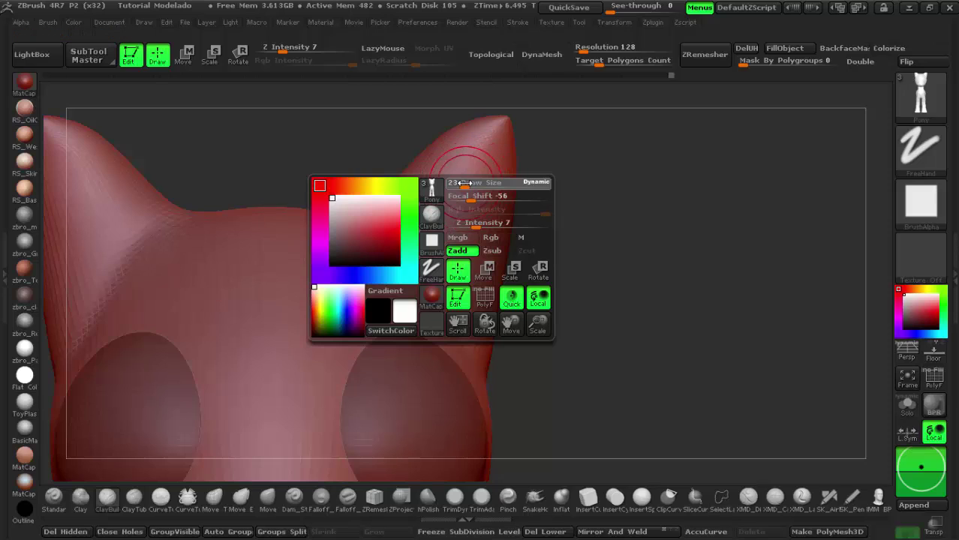
mouse_move(464, 183)
left_mouse_down()
mouse_move(443, 217)
mouse_move(431, 206)
mouse_move(459, 233)
mouse_move(484, 162)
mouse_move(480, 247)
mouse_move(454, 300)
left_mouse_up()
left_click_drag(452, 198, 462, 171)
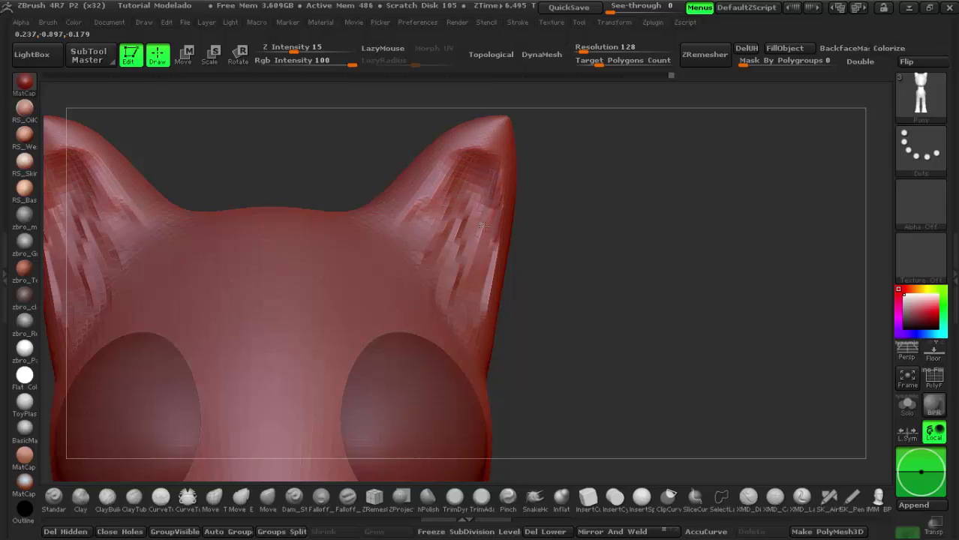
- Smooth the inner-ear strokes, then review the pony from three-quarter and side views
left_click_drag(484, 225, 458, 229)
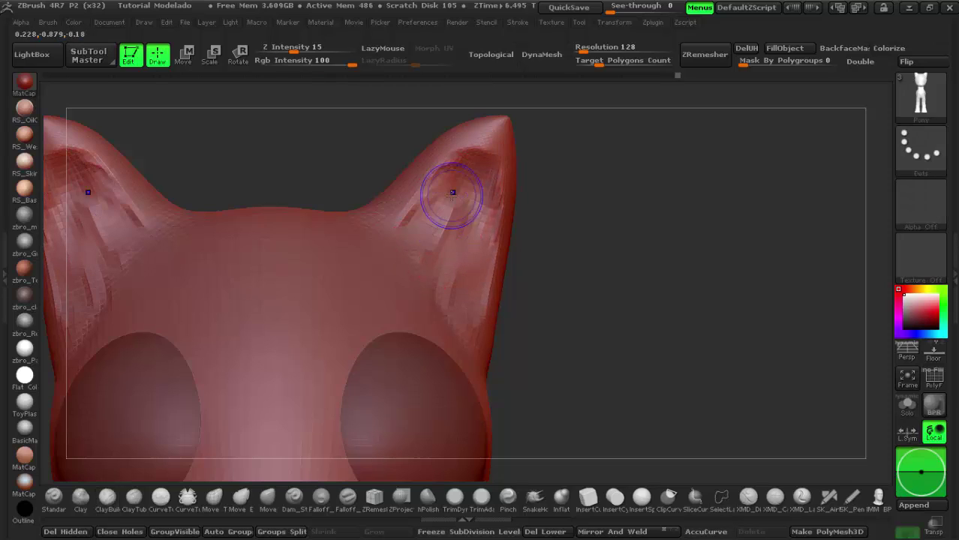
left_click_drag(453, 193, 432, 186)
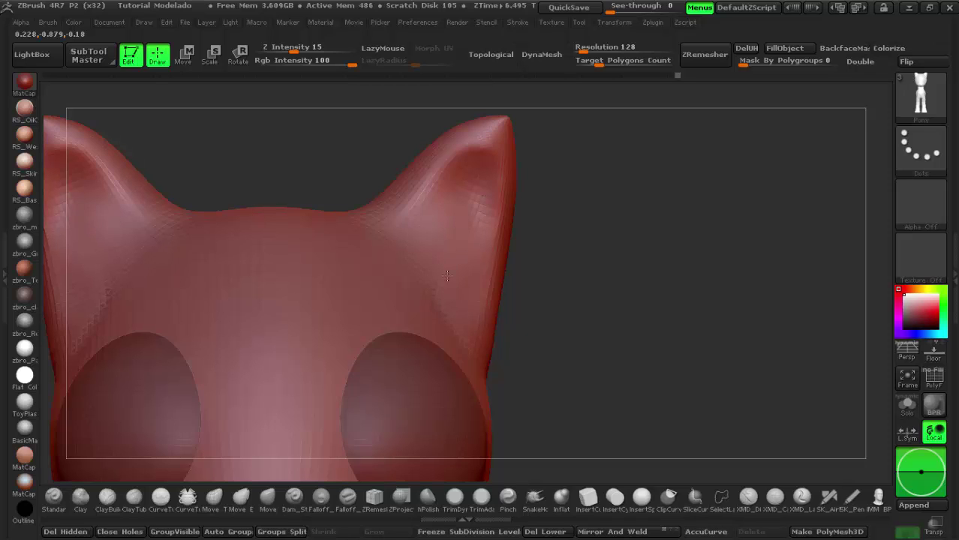
mouse_move(645, 337)
left_mouse_down()
mouse_move(660, 327)
mouse_move(654, 299)
mouse_move(457, 148)
left_mouse_up()
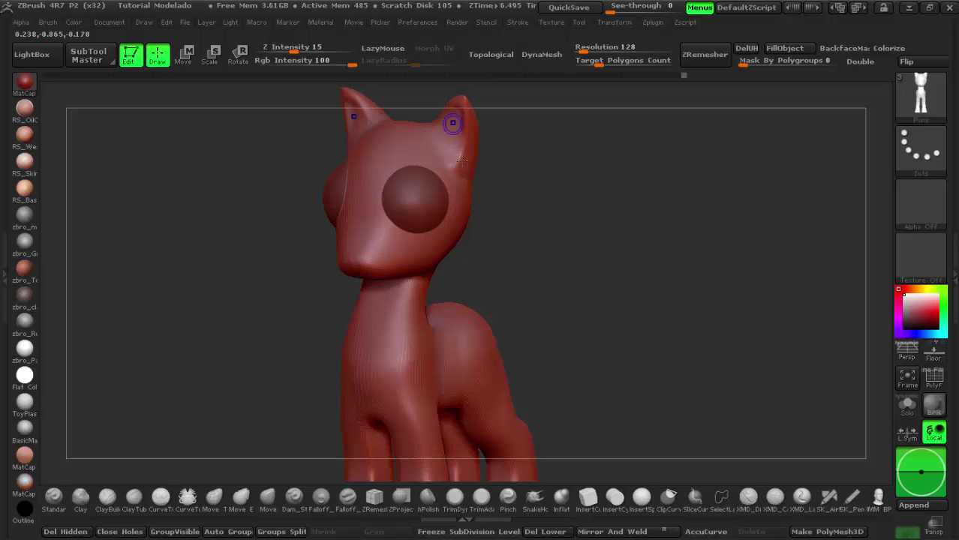
mouse_move(554, 259)
left_mouse_down()
mouse_move(630, 285)
mouse_move(600, 247)
left_mouse_up()
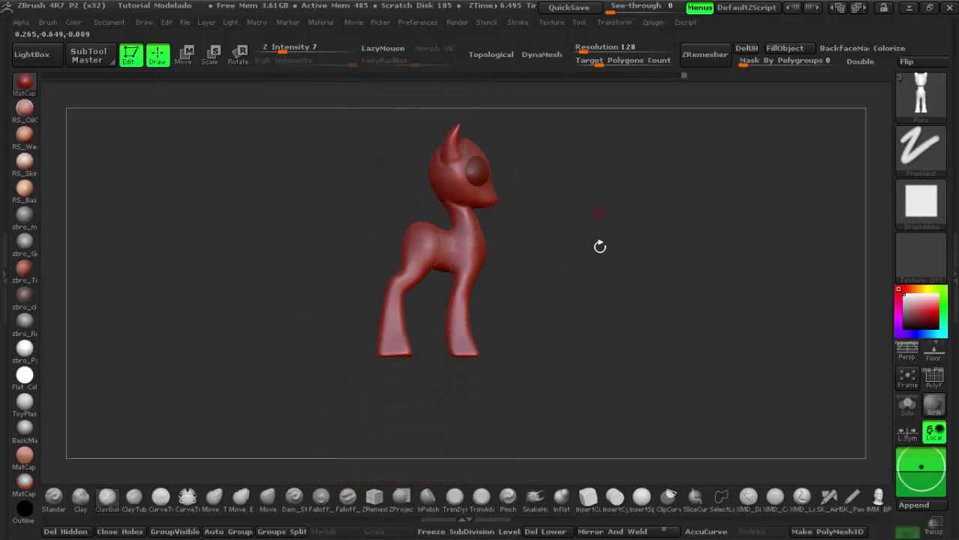